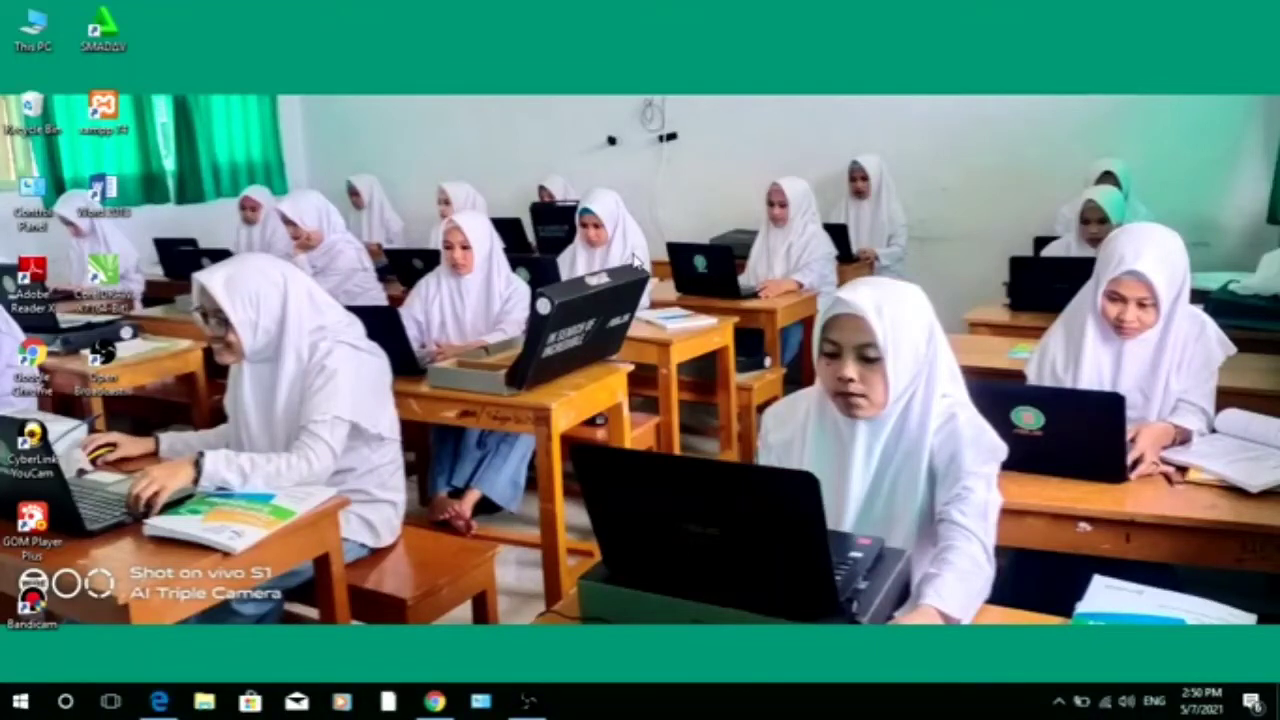
right_click(463, 150)
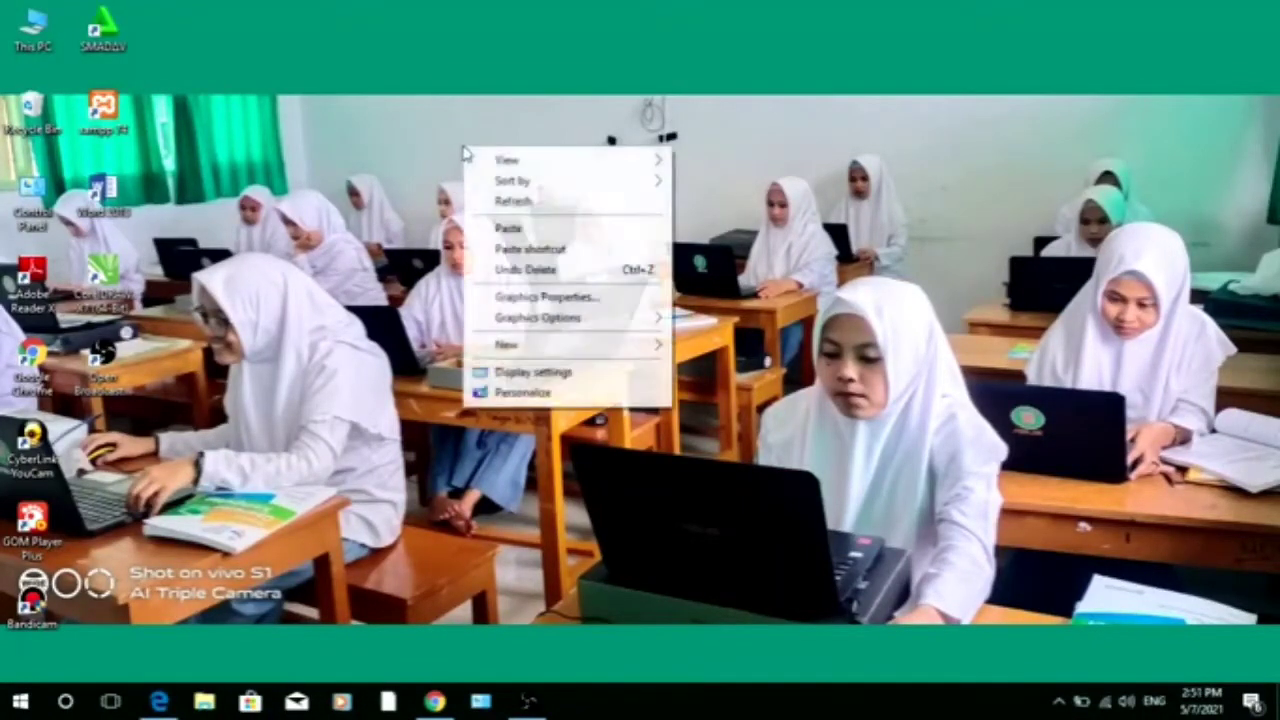
left_click(538, 204)
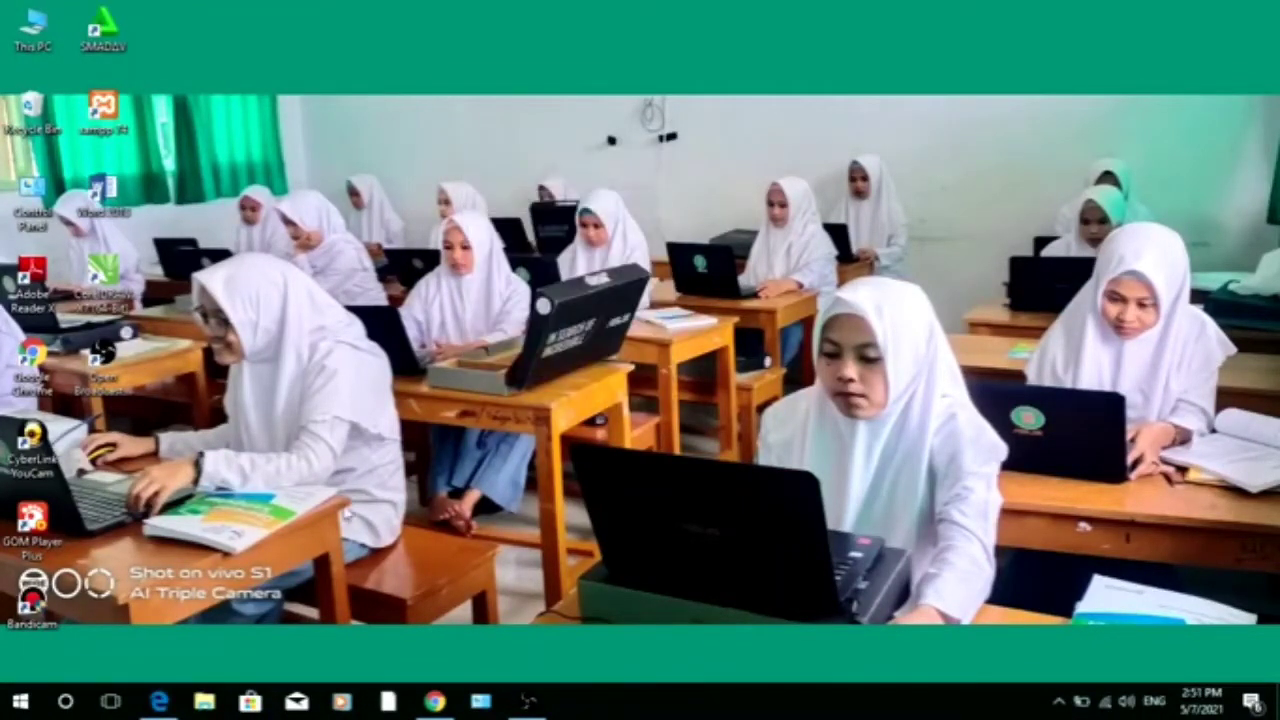
- Open the PPDB 2021-2022 folder on drive D: under WEBKU 2021, FILE WEBKU 2020, PPDB
left_click(199, 705)
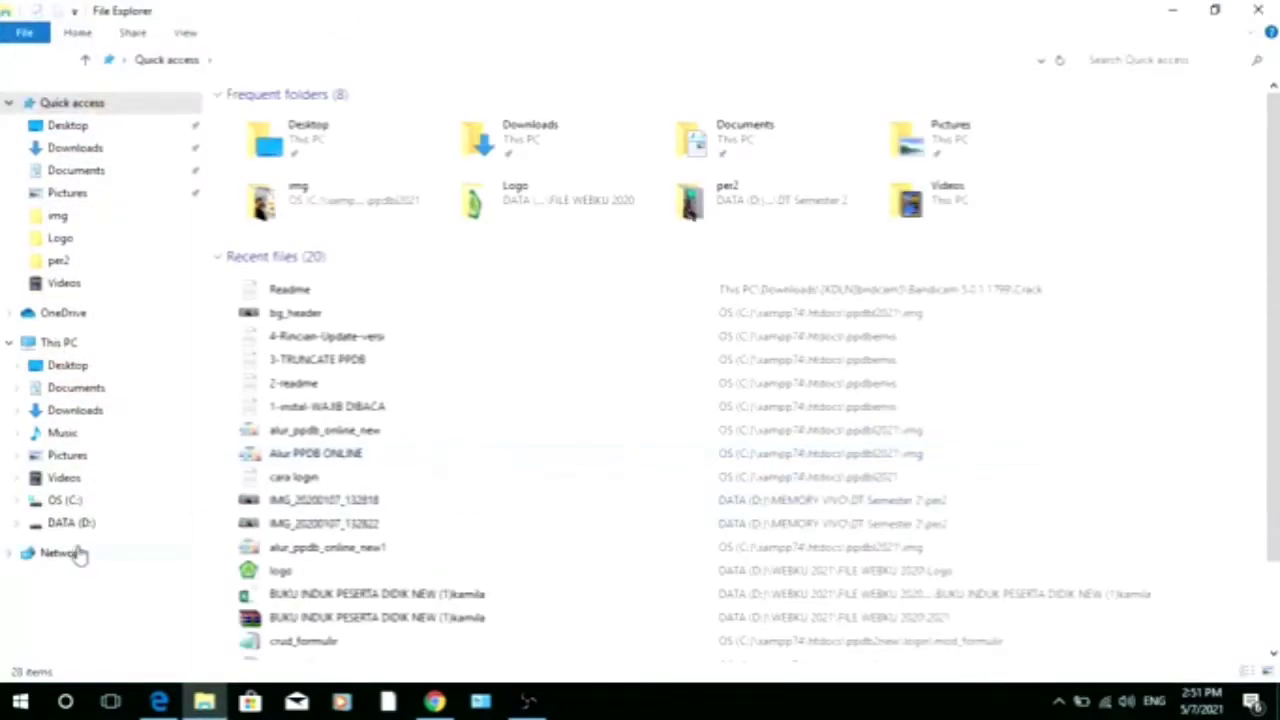
left_click(72, 523)
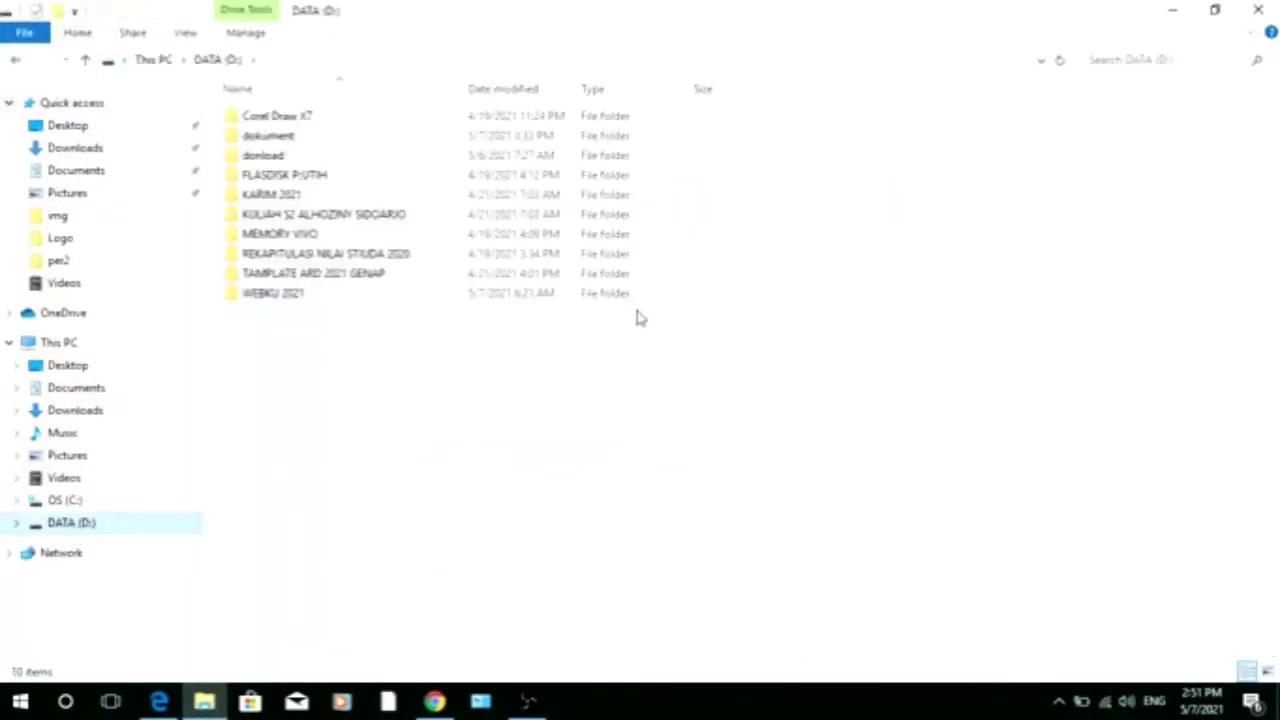
double_click(300, 297)
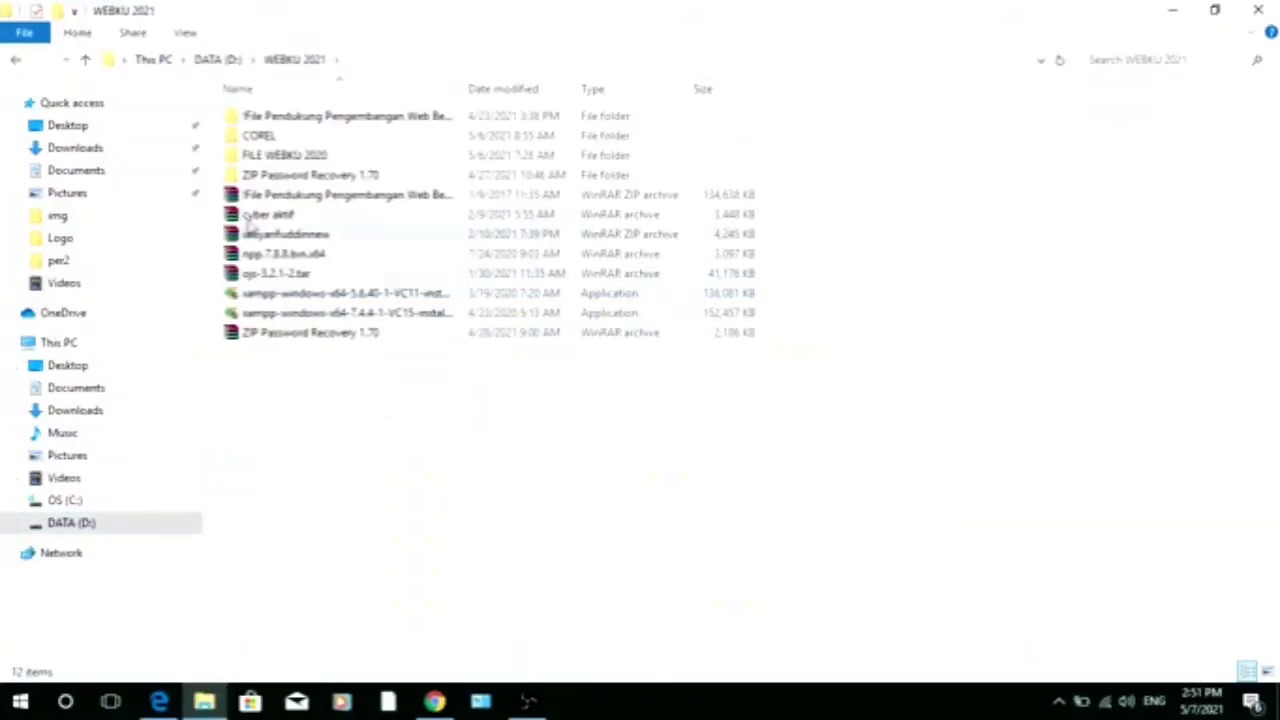
double_click(308, 157)
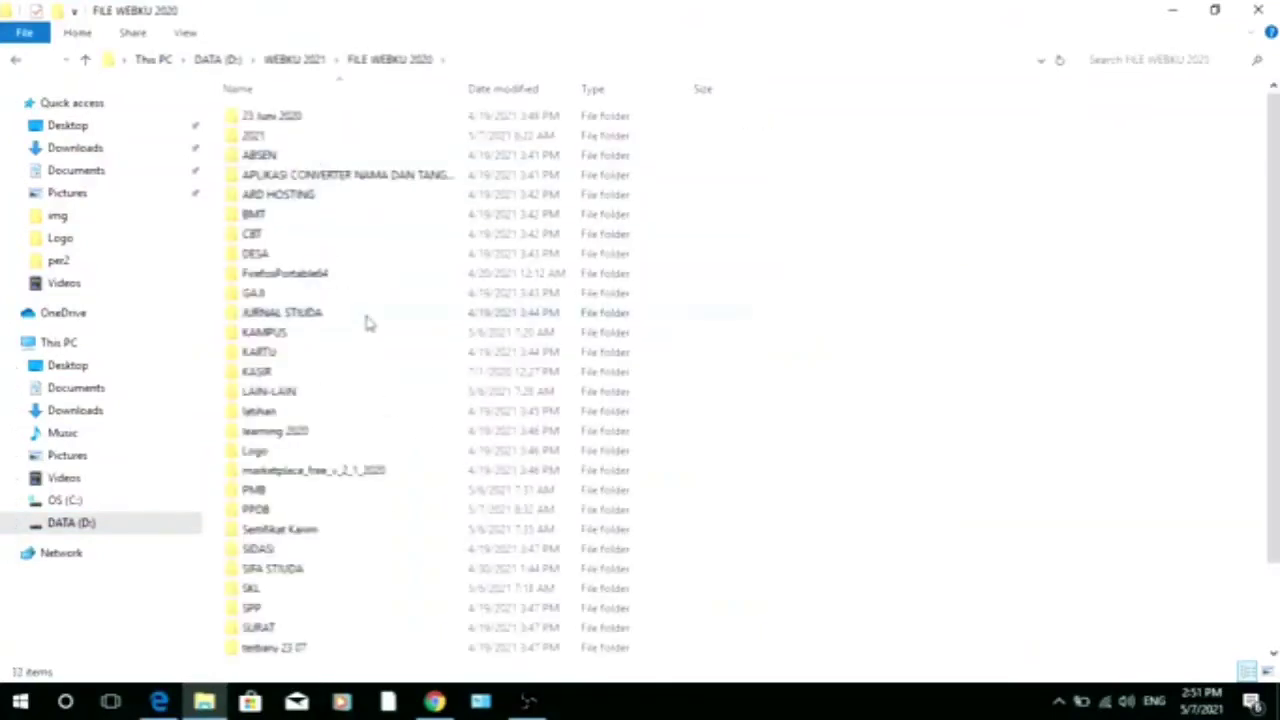
double_click(268, 511)
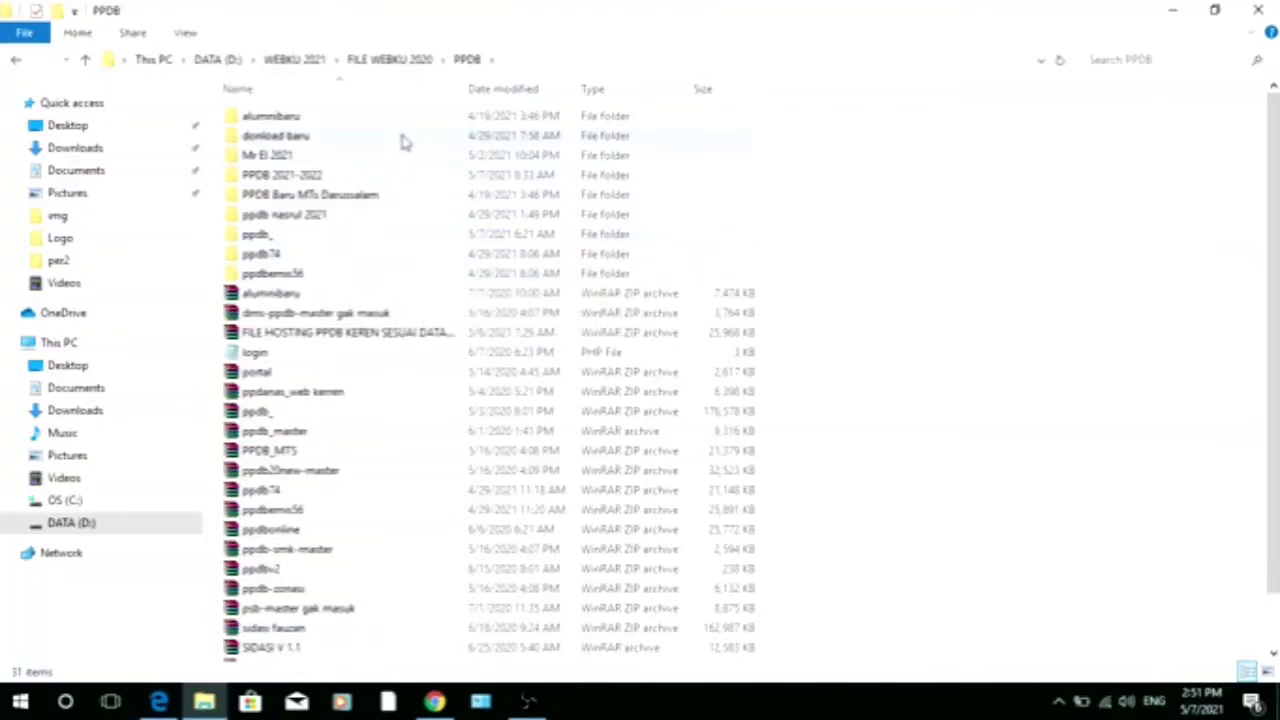
double_click(378, 176)
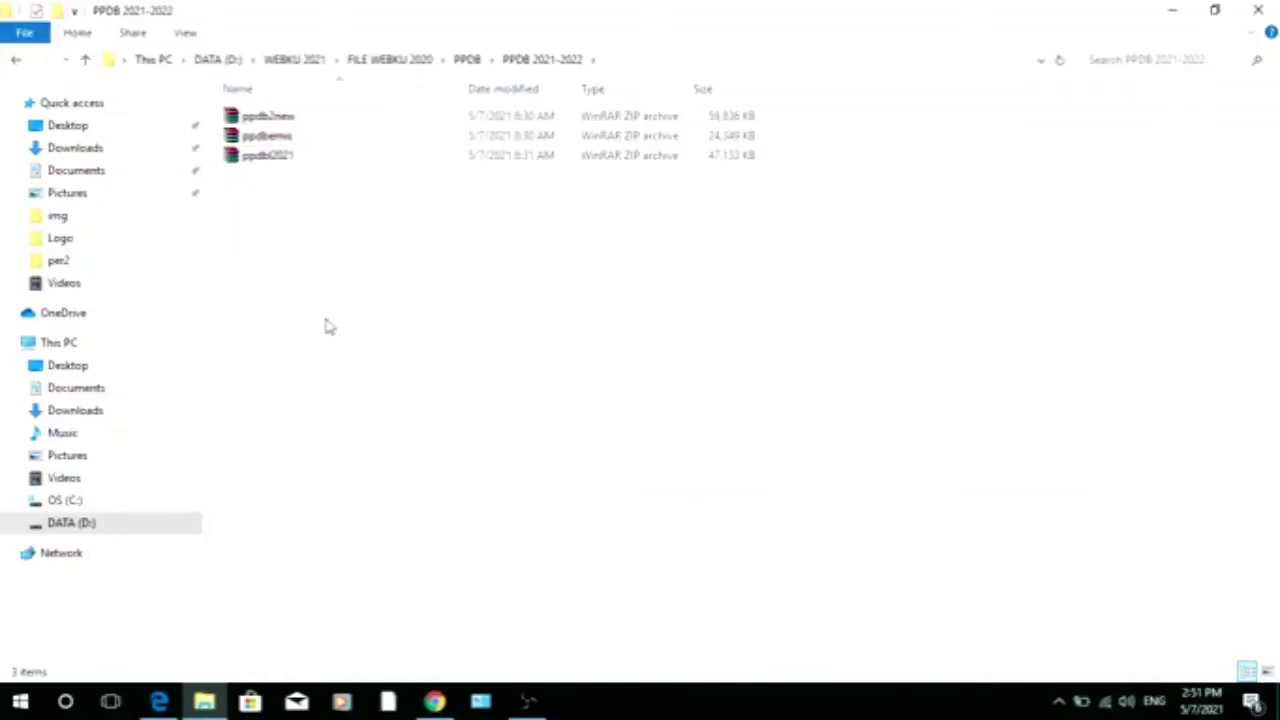
- Extract the ppdbl2021 ZIP archive into its own ppdbl2021 folder and open that folder
left_click(306, 166)
right_click(330, 163)
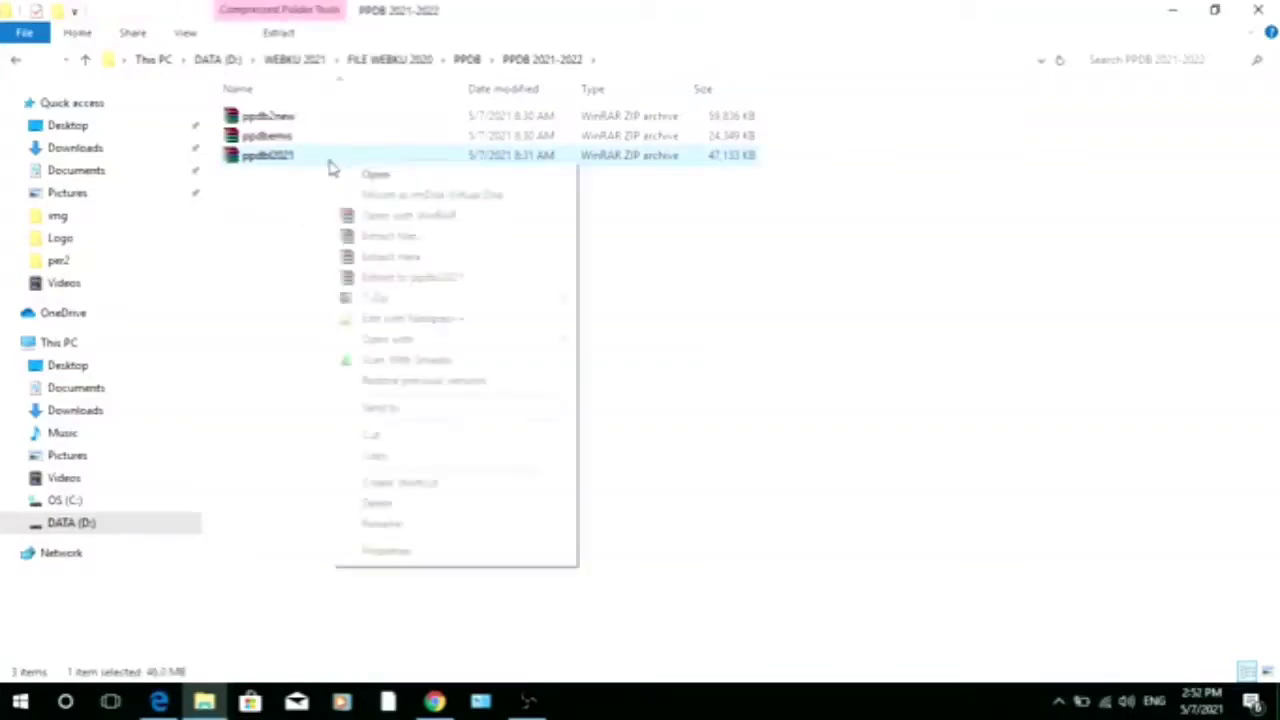
left_click(418, 278)
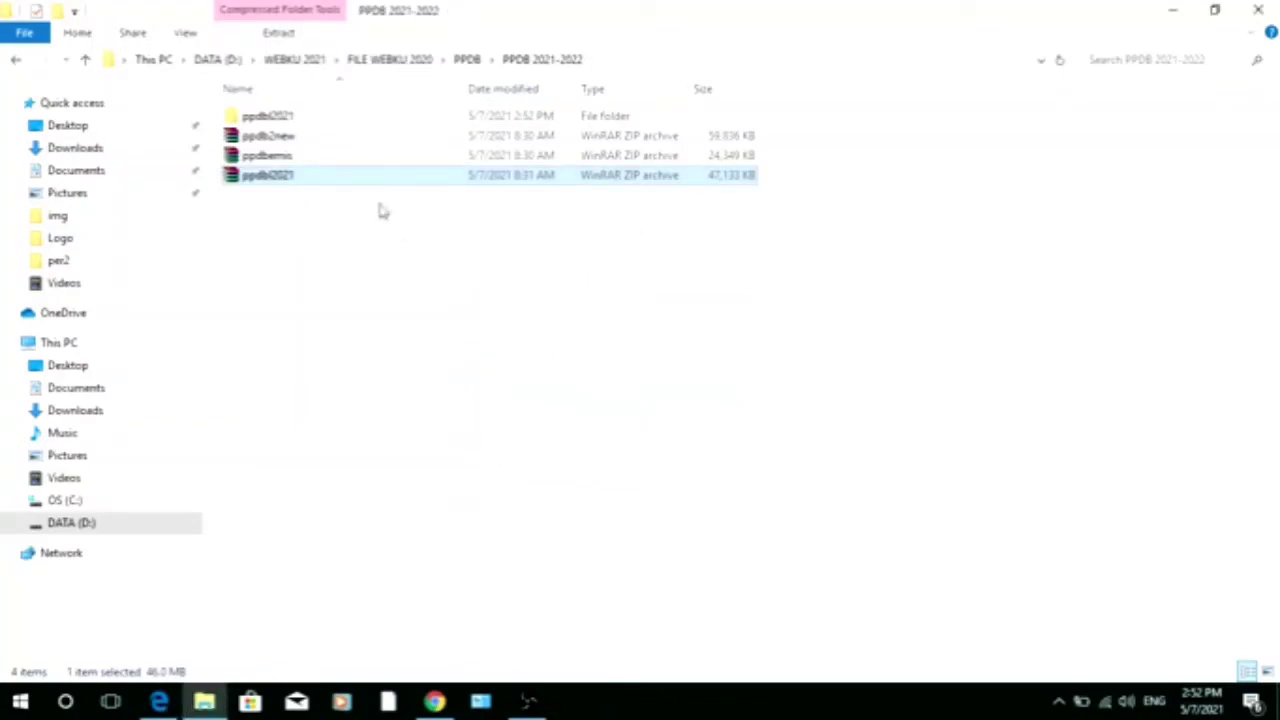
double_click(328, 117)
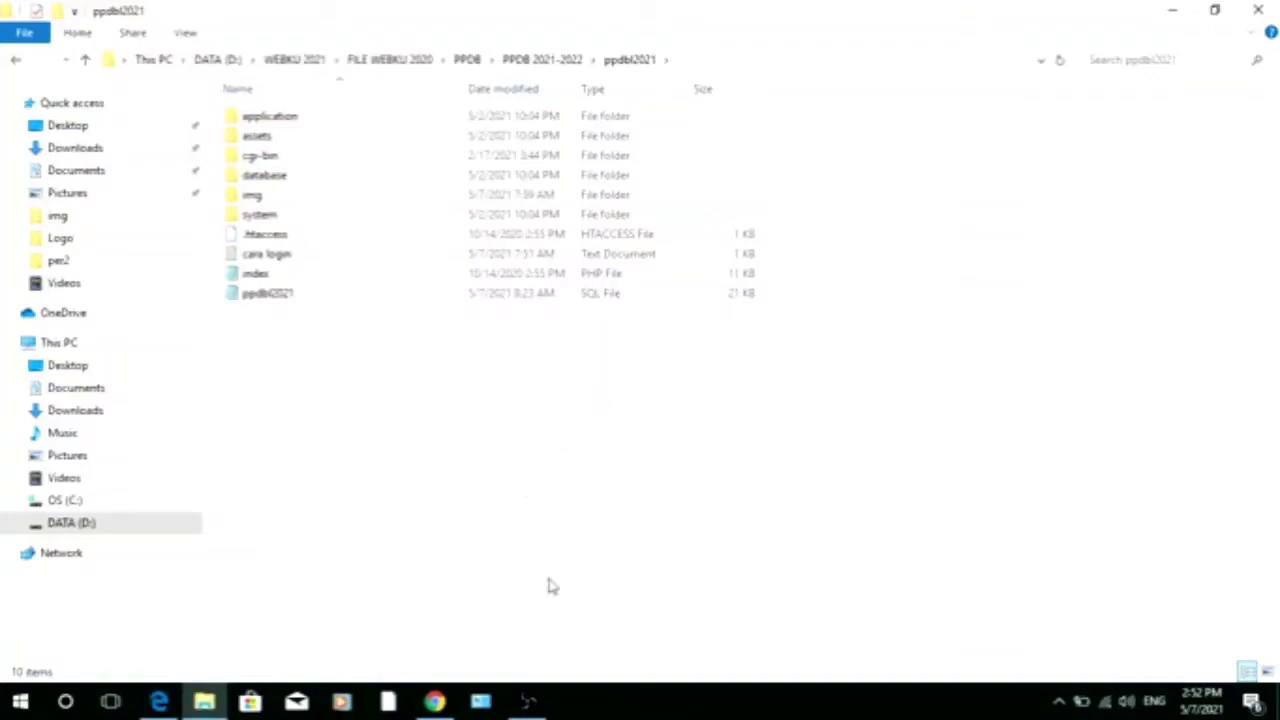
- Switch to Chrome and open the hosting management page for masdarussalam.sch.id in the Niagahoster member area
mouse_move(448, 716)
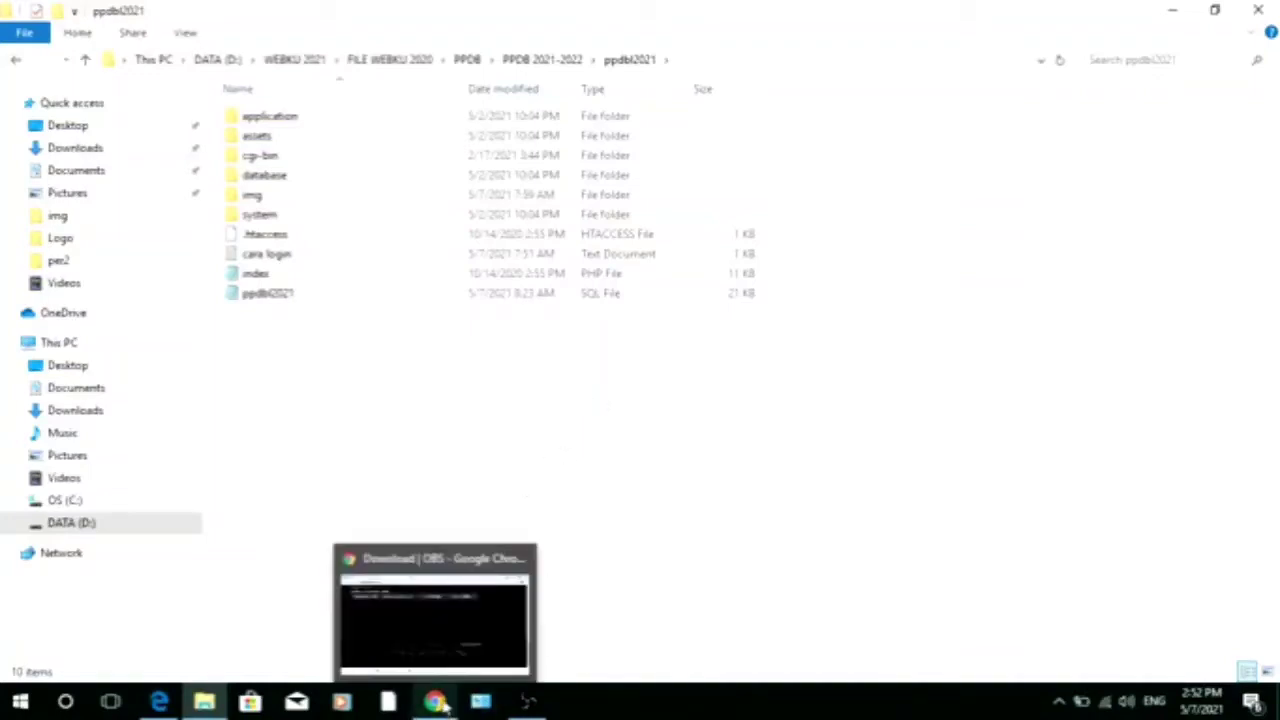
left_click(427, 625)
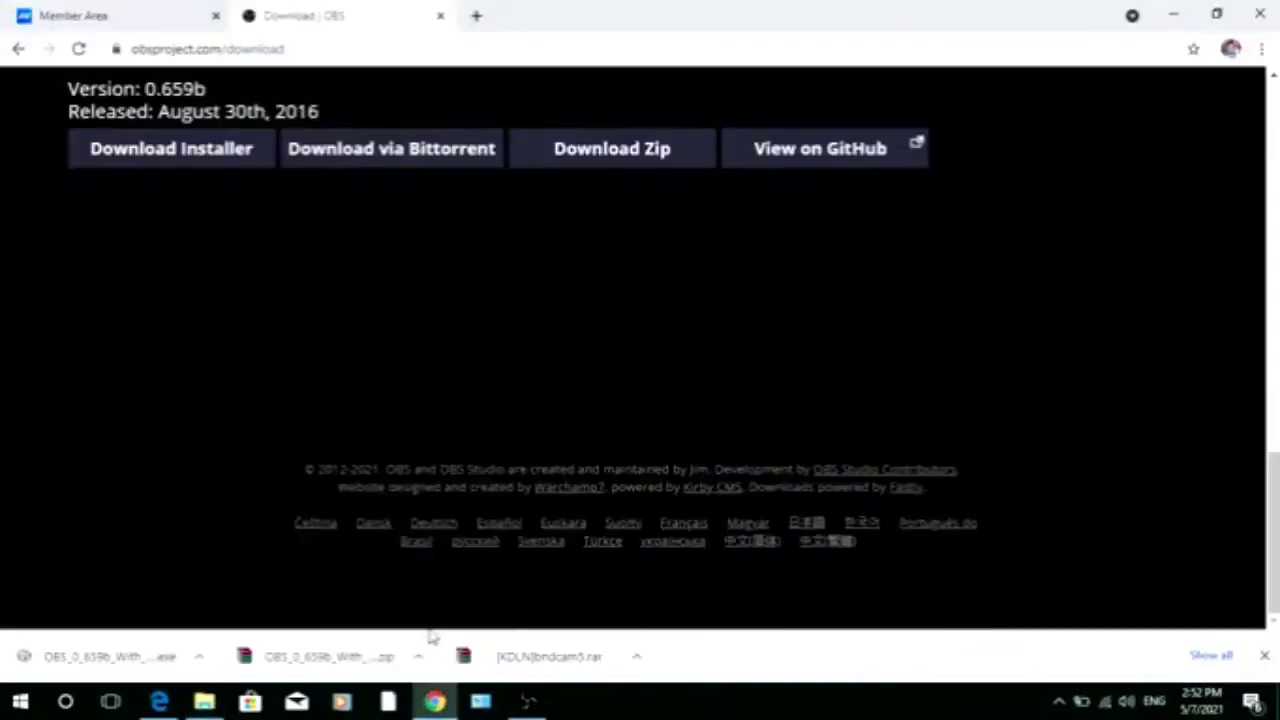
left_click(182, 24)
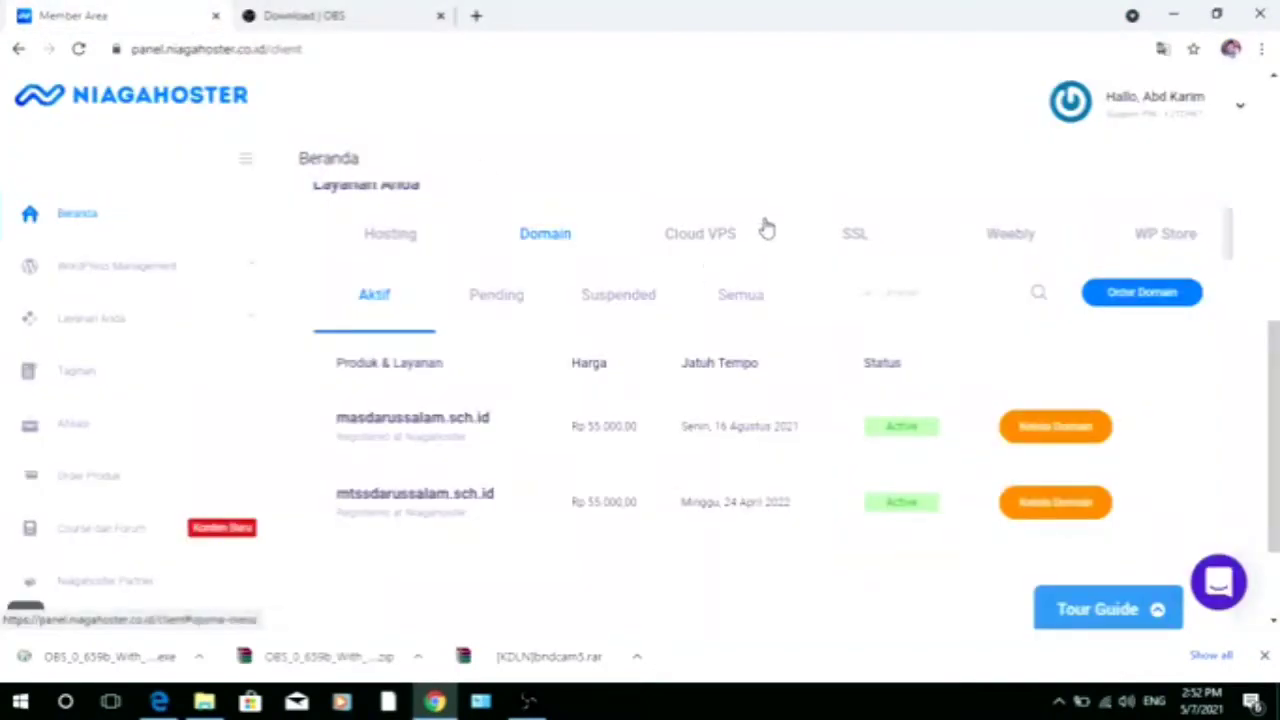
left_click(352, 22)
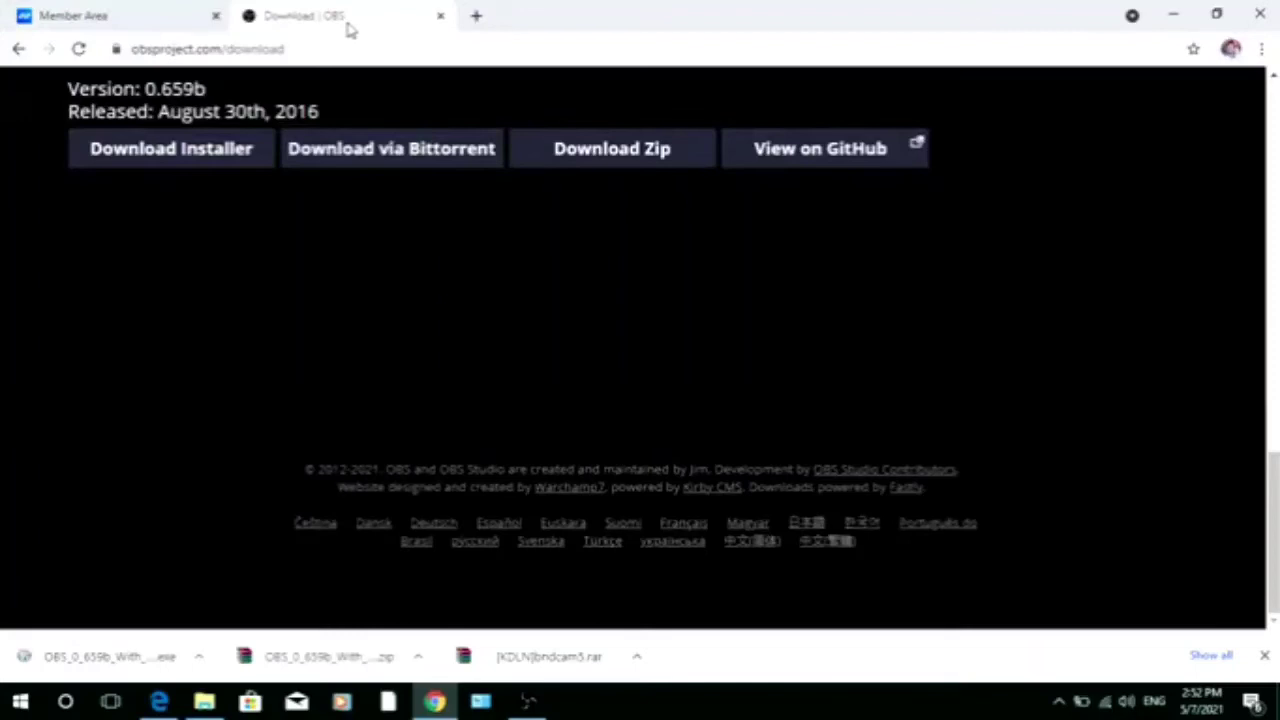
left_click(110, 22)
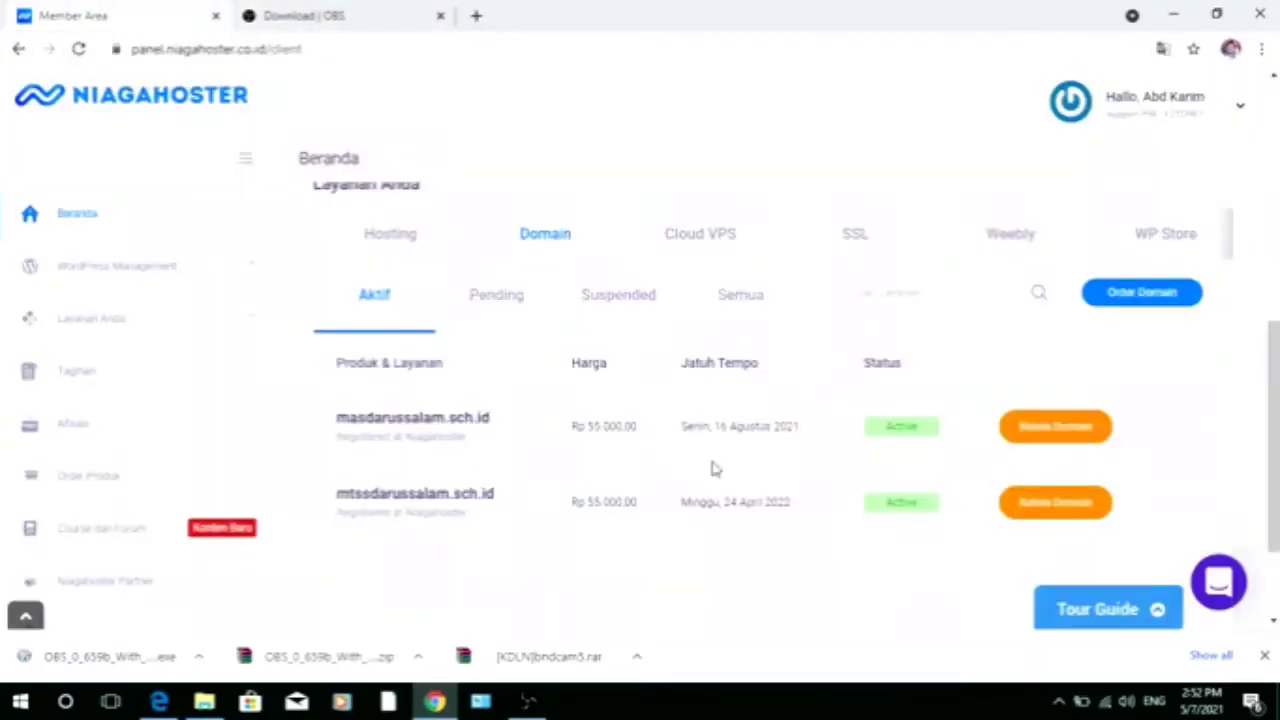
left_click(1029, 431)
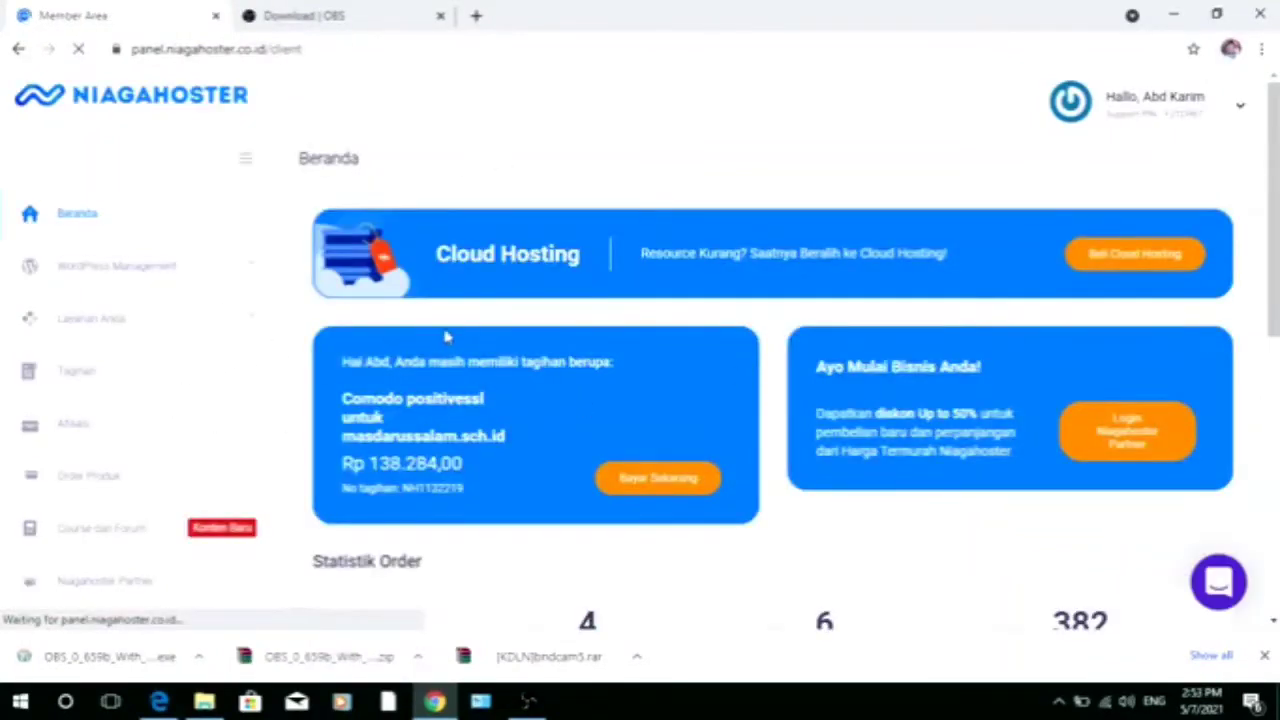
scroll(689, 362, "down", 3)
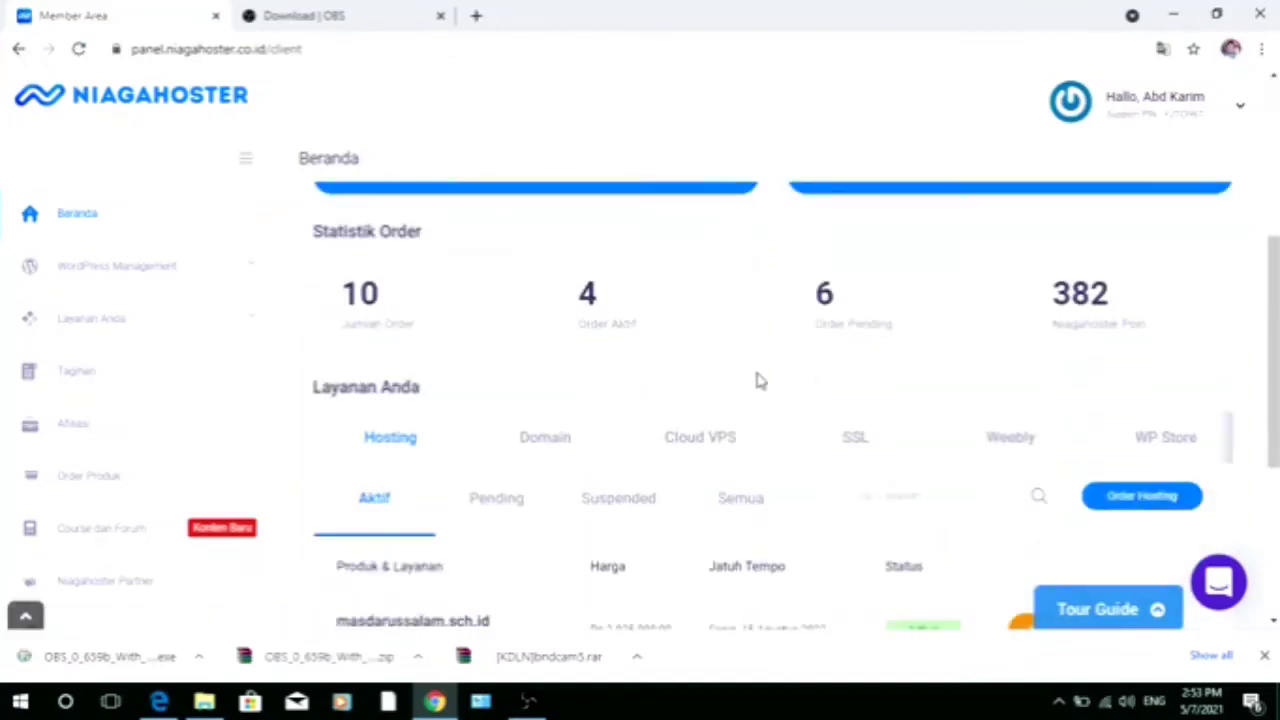
scroll(745, 379, "down", 3)
left_click(1060, 284)
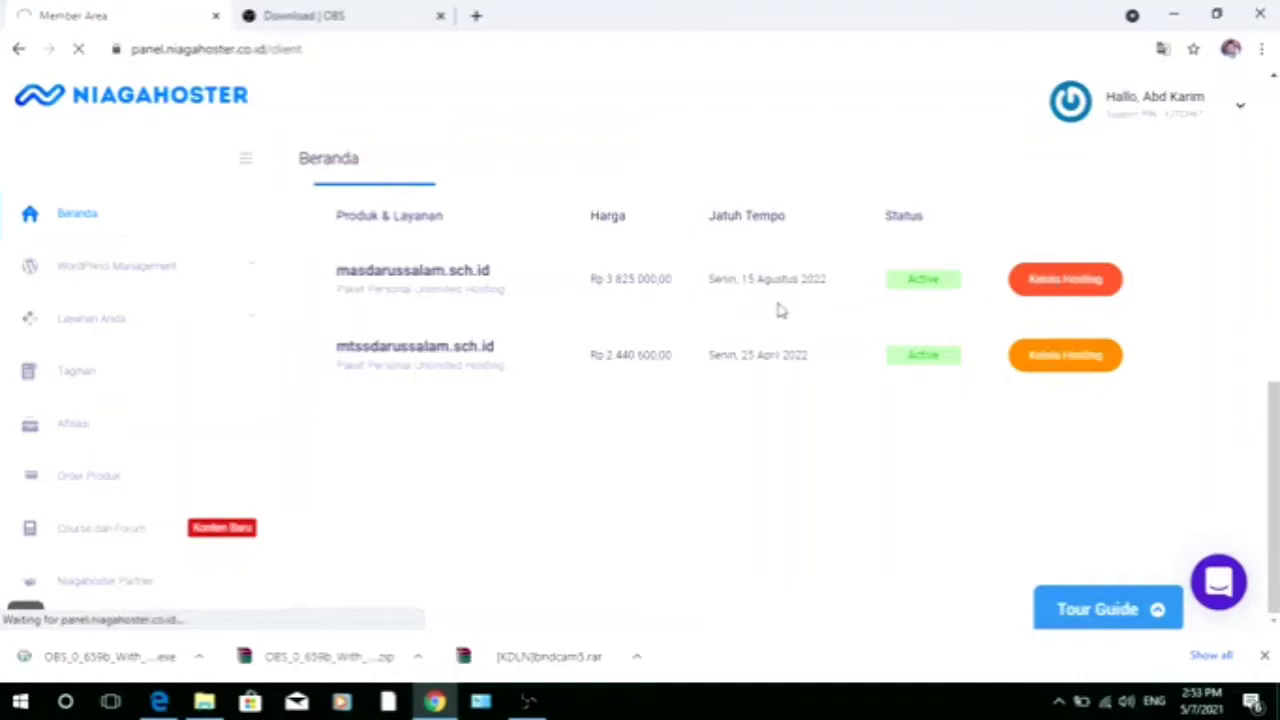
scroll(640, 337, "up", 6)
scroll(645, 342, "up", 1)
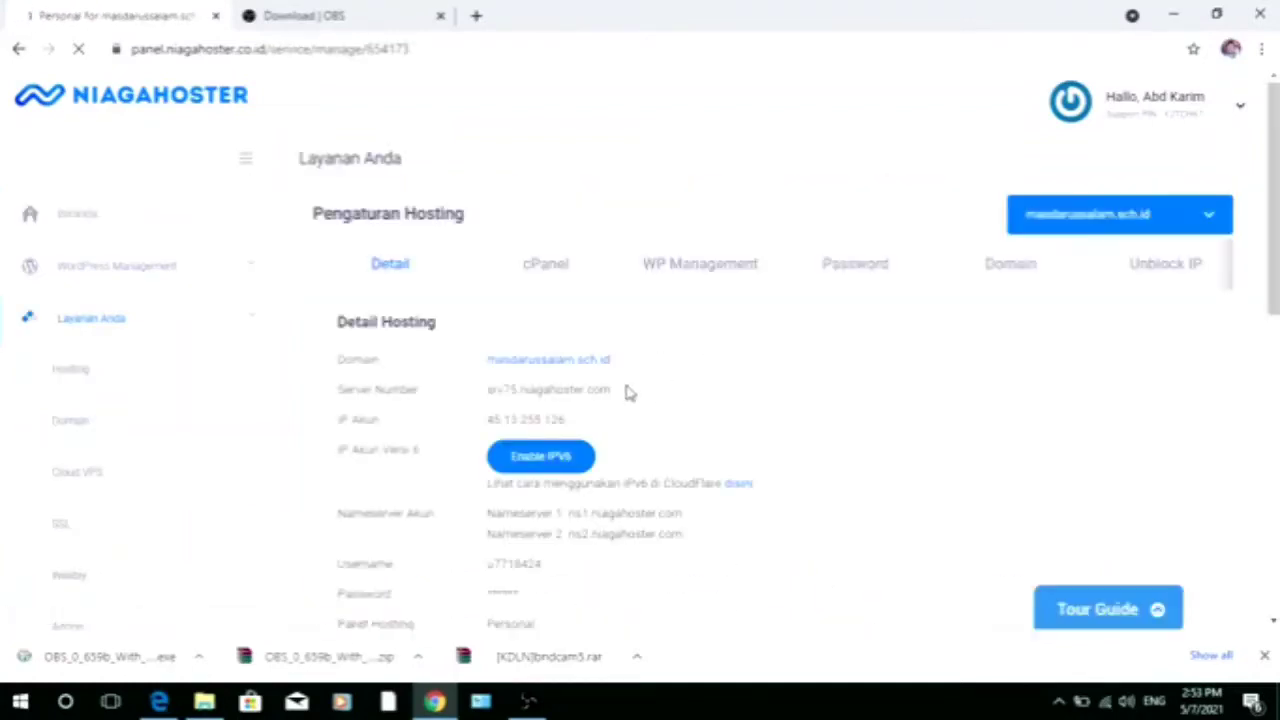
- Open the cPanel Subdomains page for the masdarussalam.sch.id hosting
left_click(530, 264)
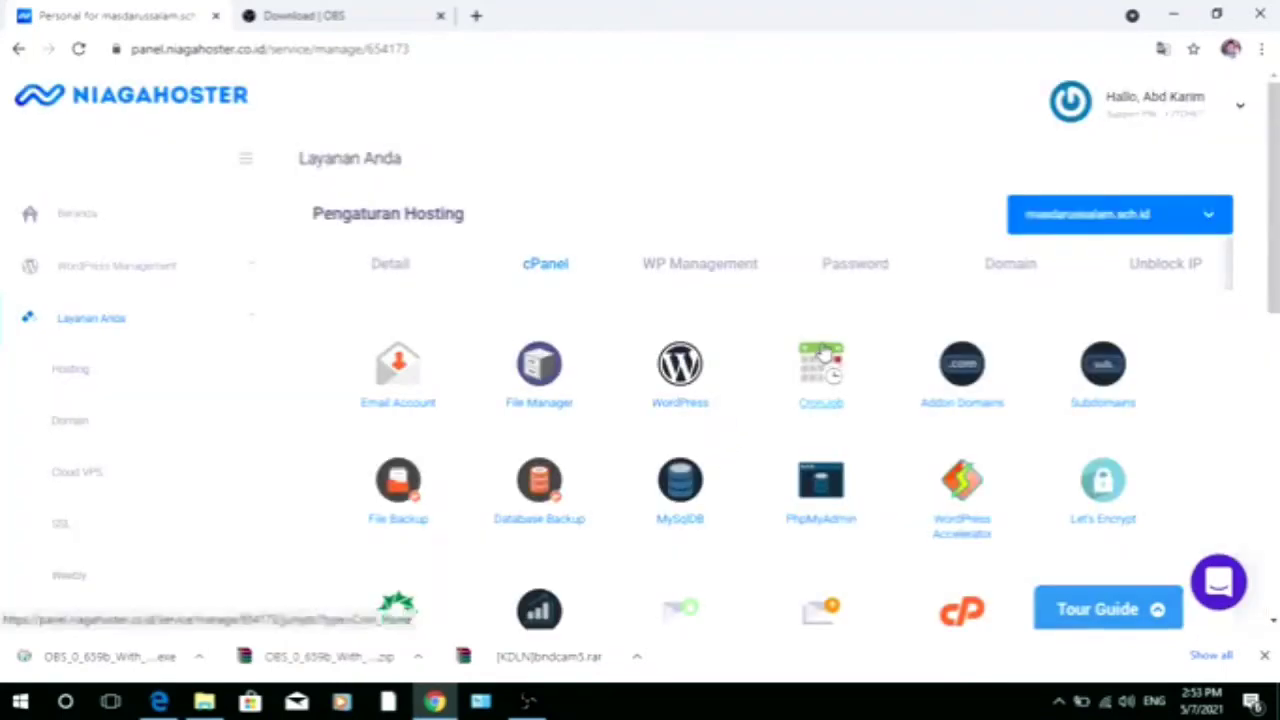
scroll(820, 355, "down", 1)
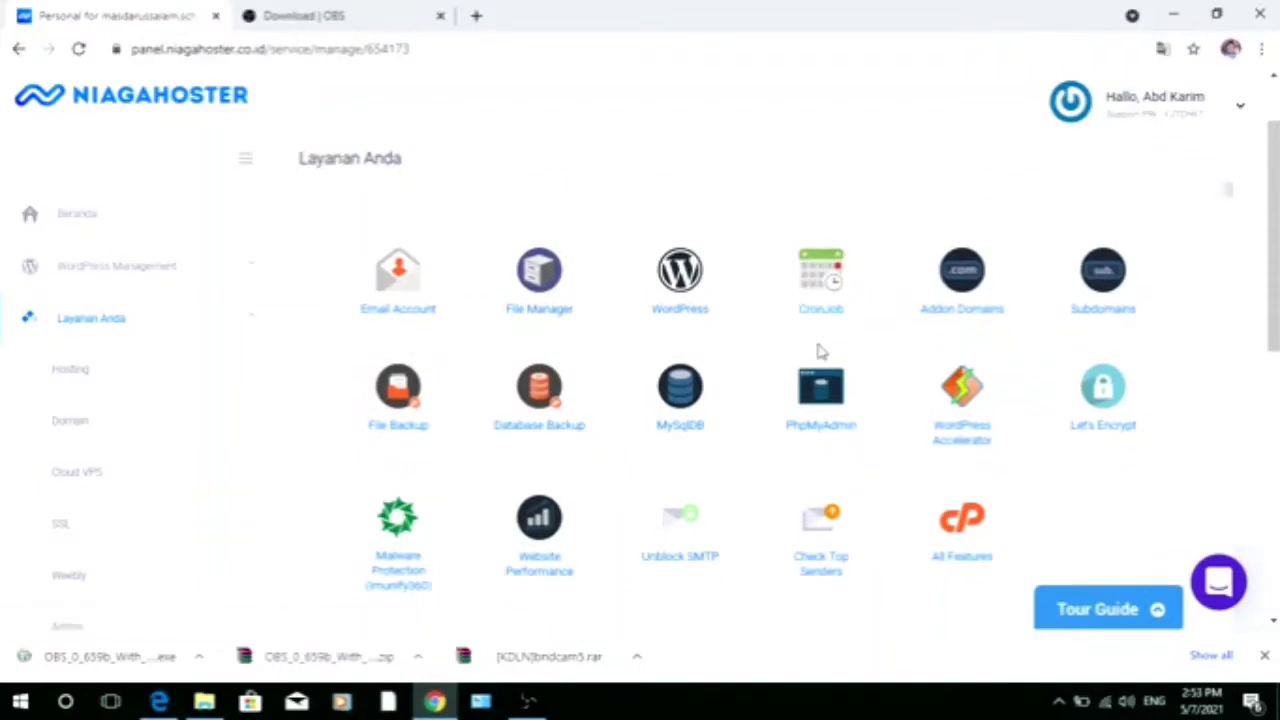
left_click(1100, 317)
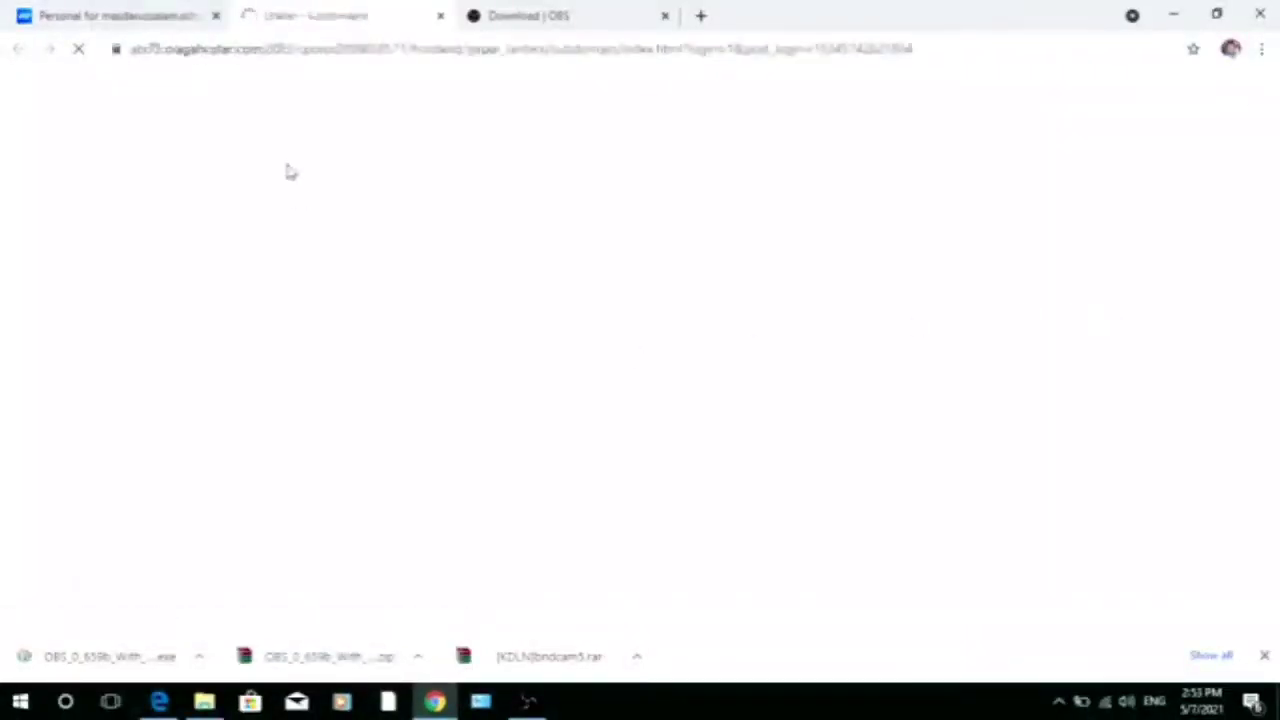
- Create the subdomain ppdb on masdarussalam.sch.id with /public_html/ppdb as its document root
scroll(303, 455, "down", 3)
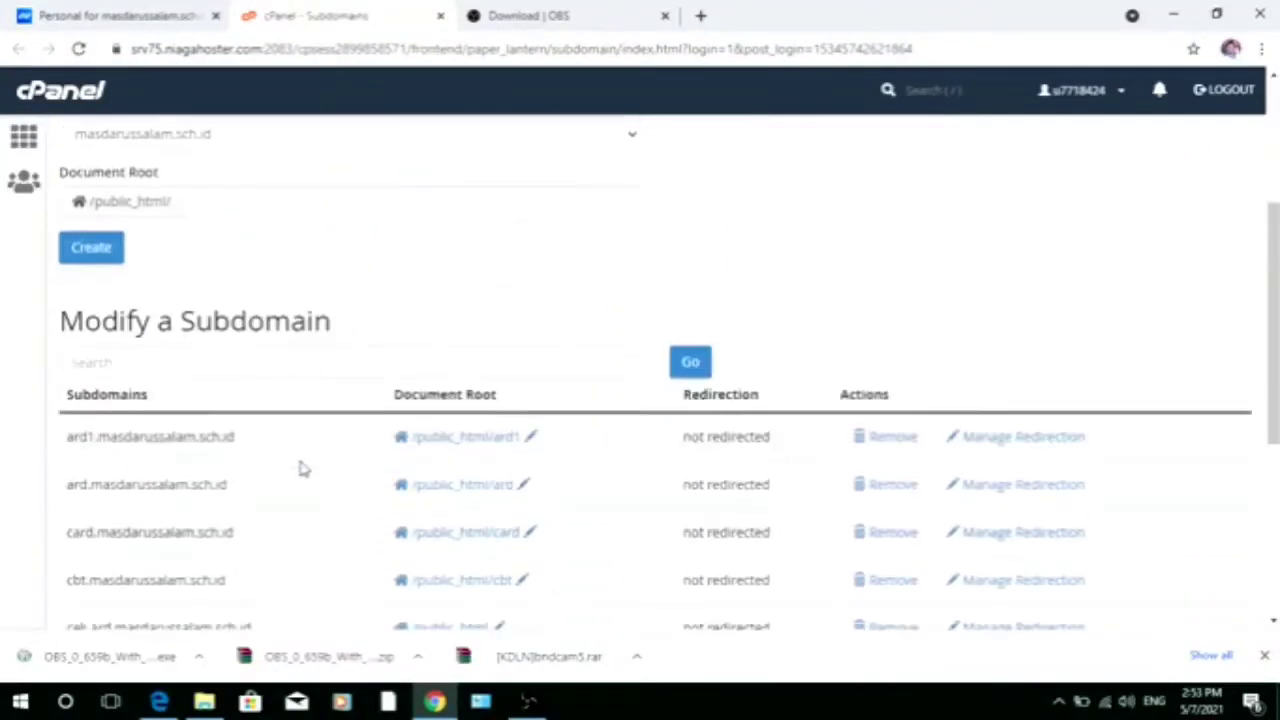
scroll(488, 437, "down", 2)
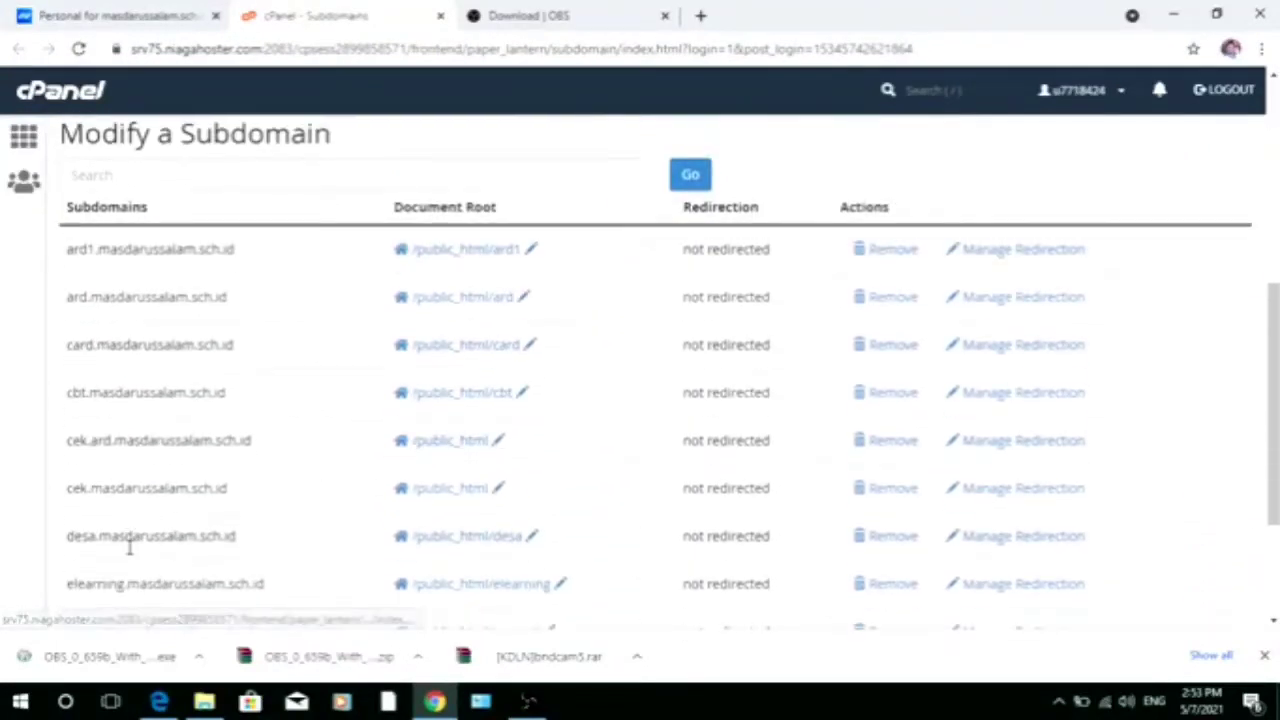
scroll(207, 514, "down", 2)
scroll(116, 465, "up", 2)
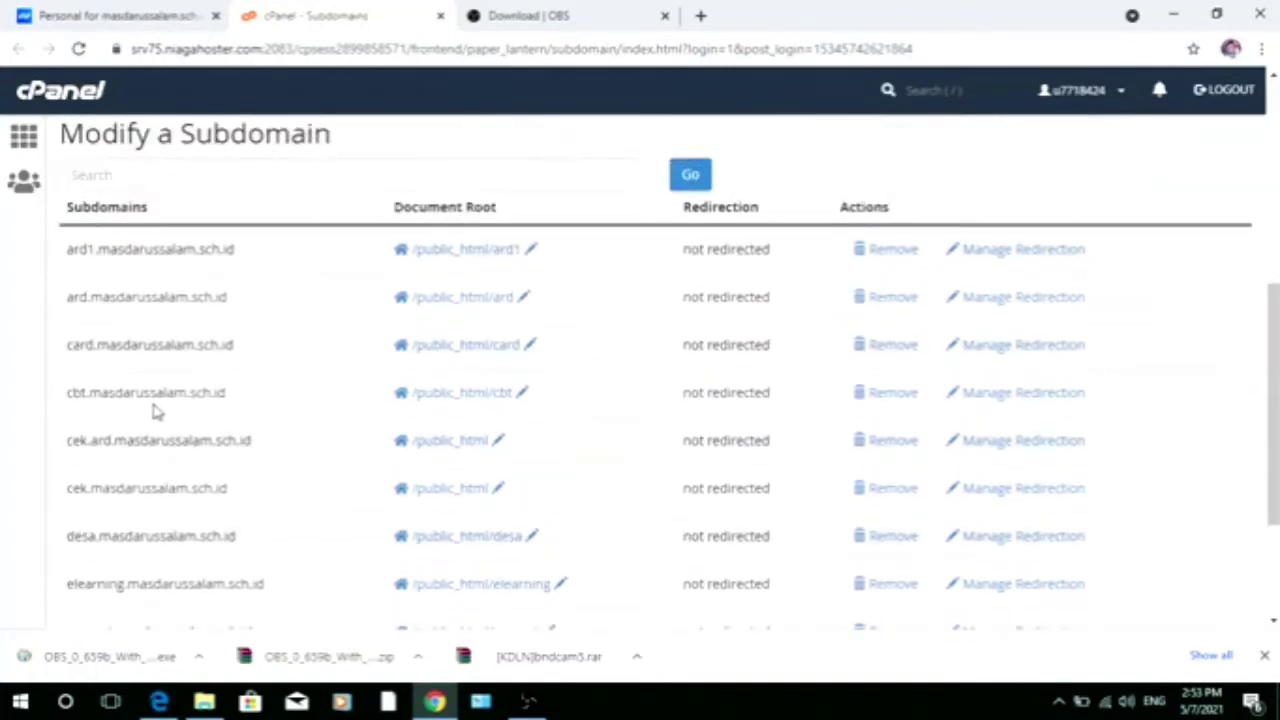
scroll(157, 409, "up", 5)
left_click(176, 256)
type("ppd")
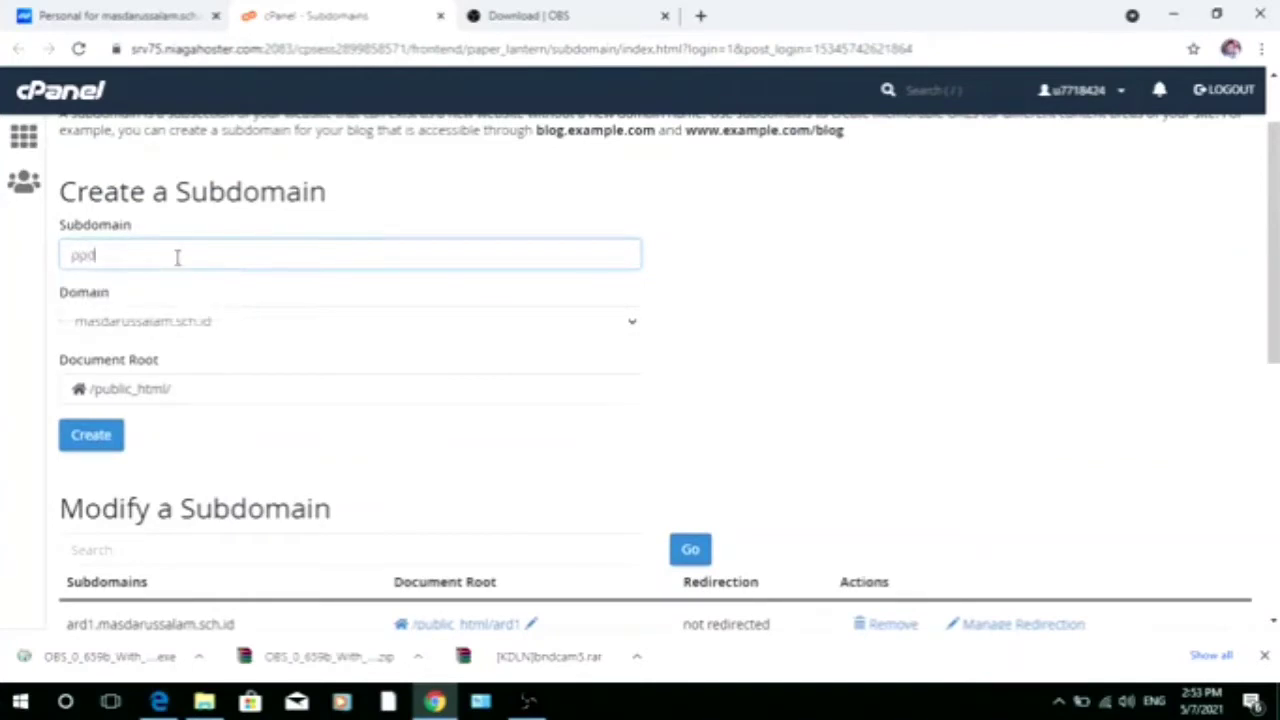
type("b")
left_click(266, 391)
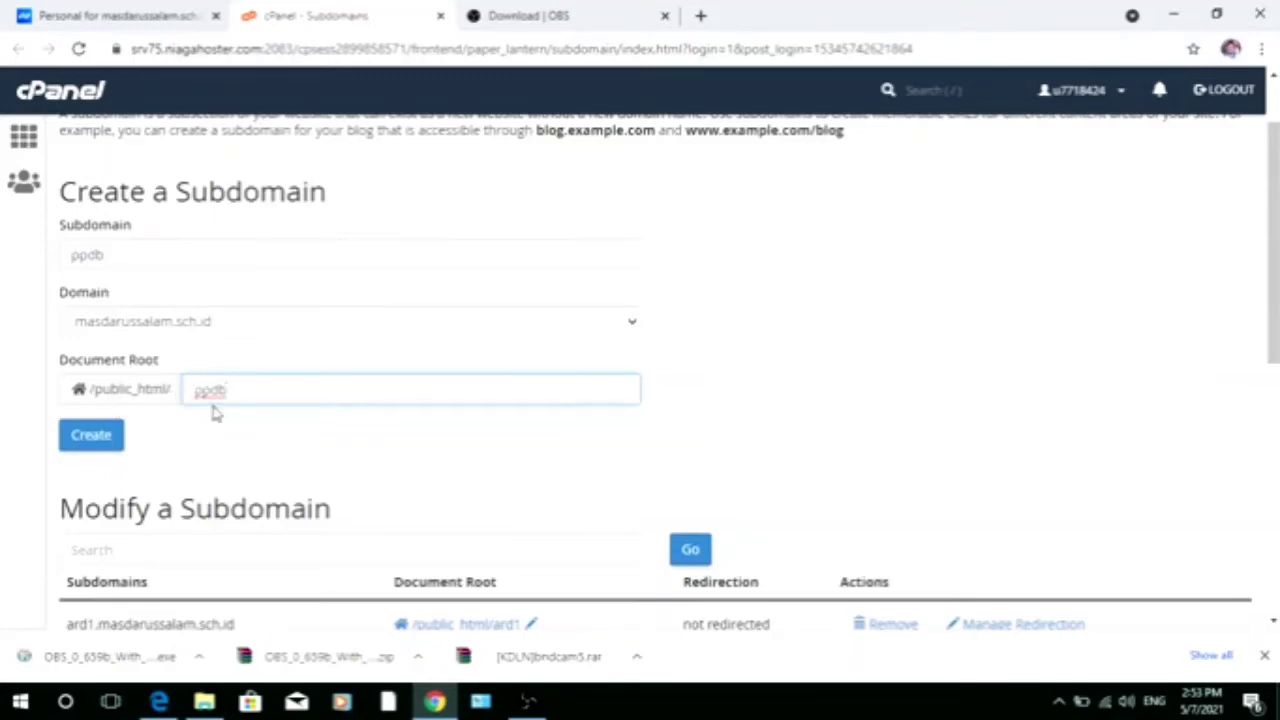
left_click(99, 449)
left_click(88, 442)
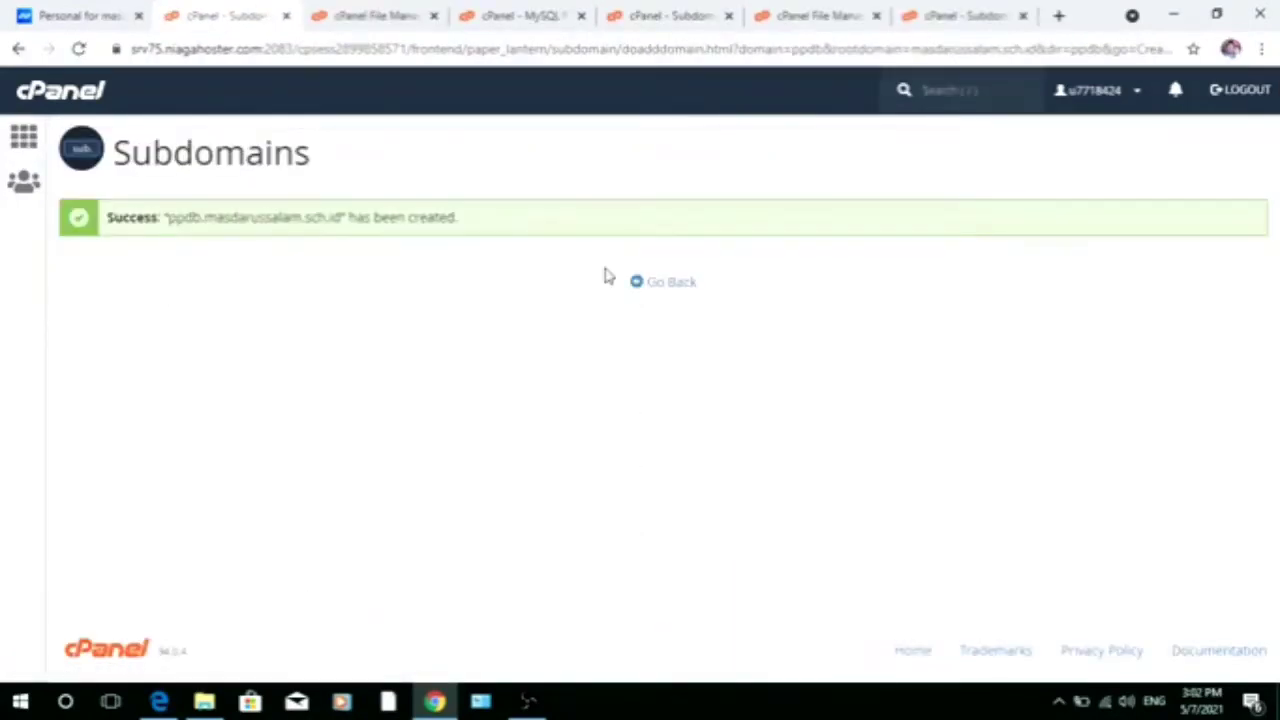
left_click(645, 285)
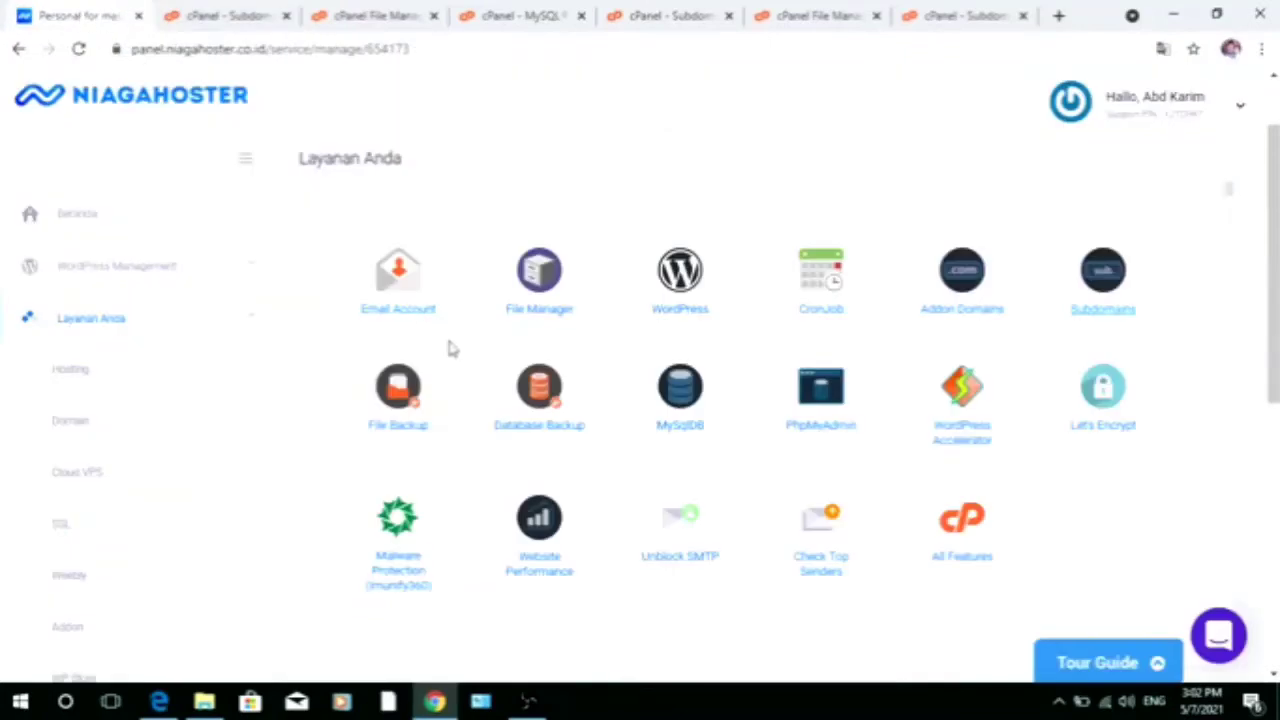
- Open the hosting's File Manager and go into the ppdb folder inside public_html
left_click(543, 313)
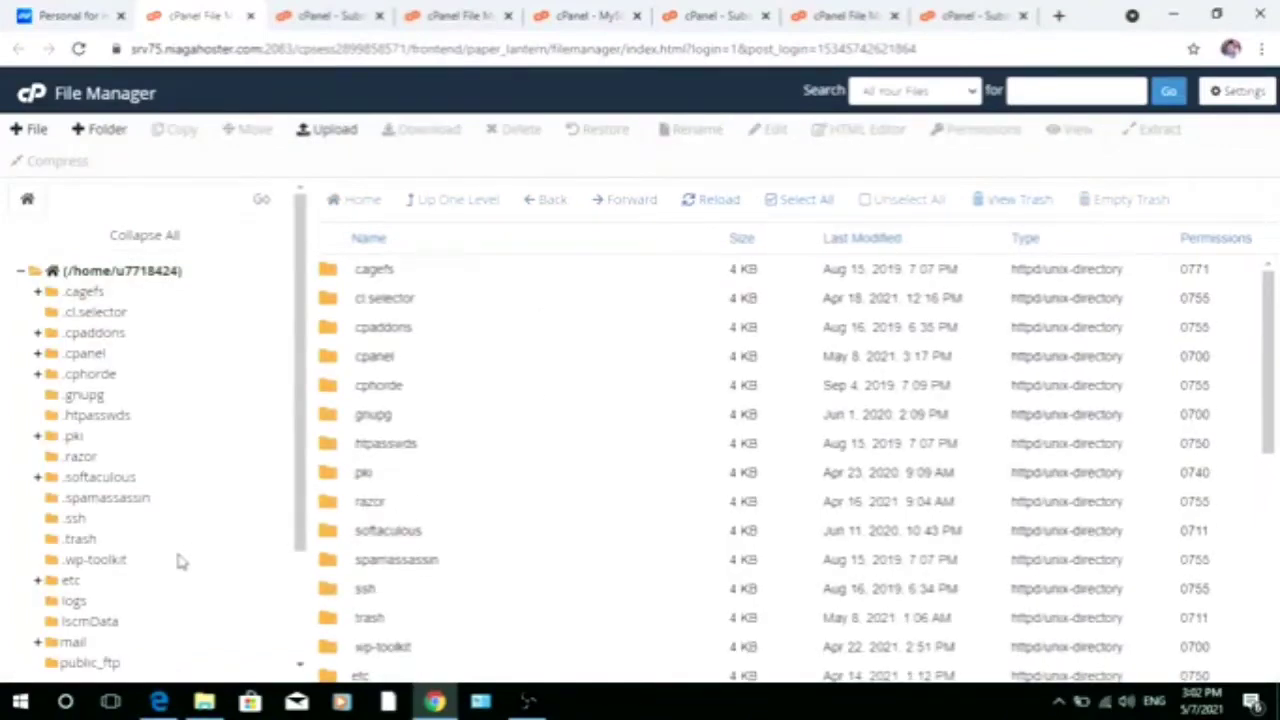
scroll(118, 636, "down", 3)
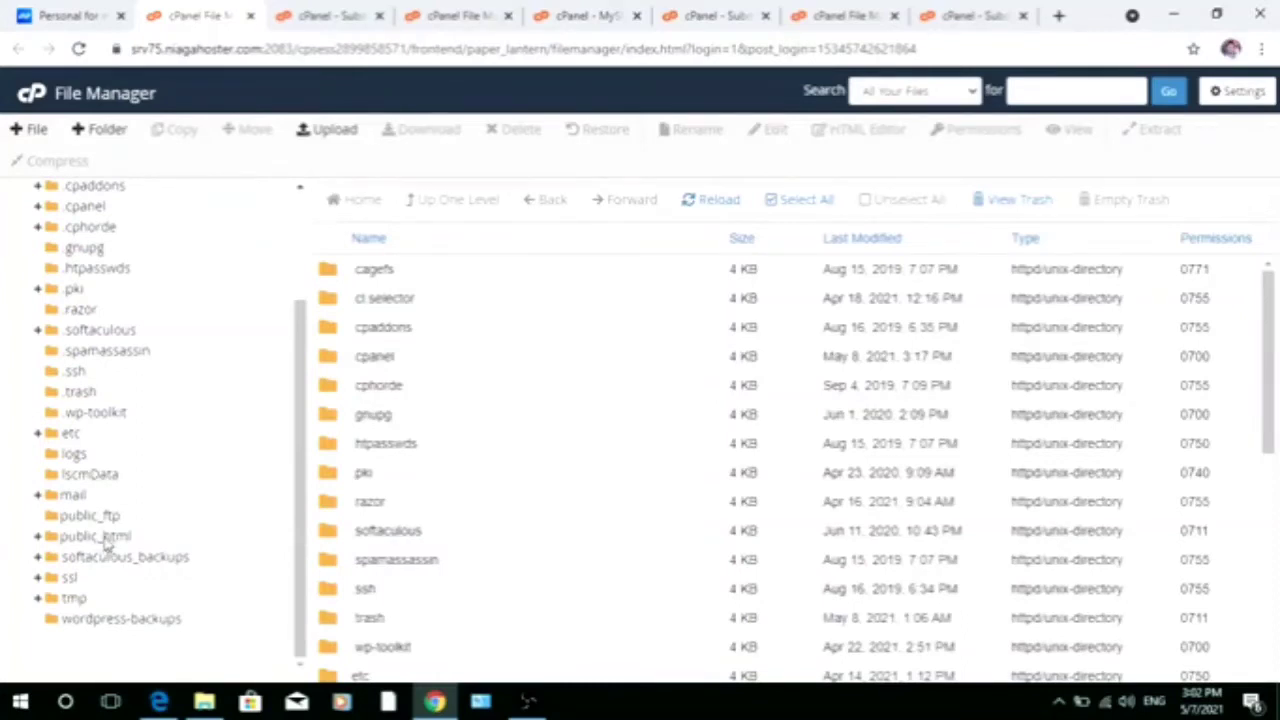
left_click(98, 536)
scroll(487, 500, "down", 3)
scroll(489, 495, "down", 1)
scroll(472, 560, "down", 2)
double_click(428, 571)
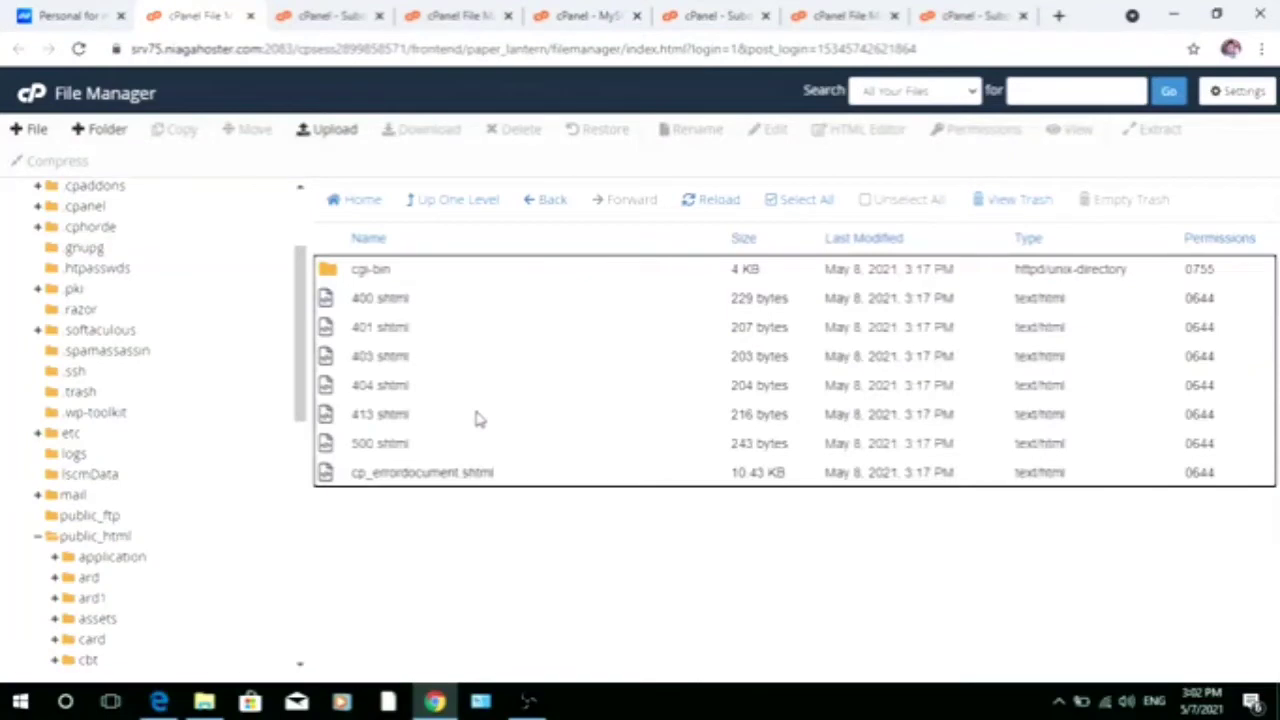
- Delete all the default files and the cgi-bin folder from the ppdb folder
left_click(465, 387)
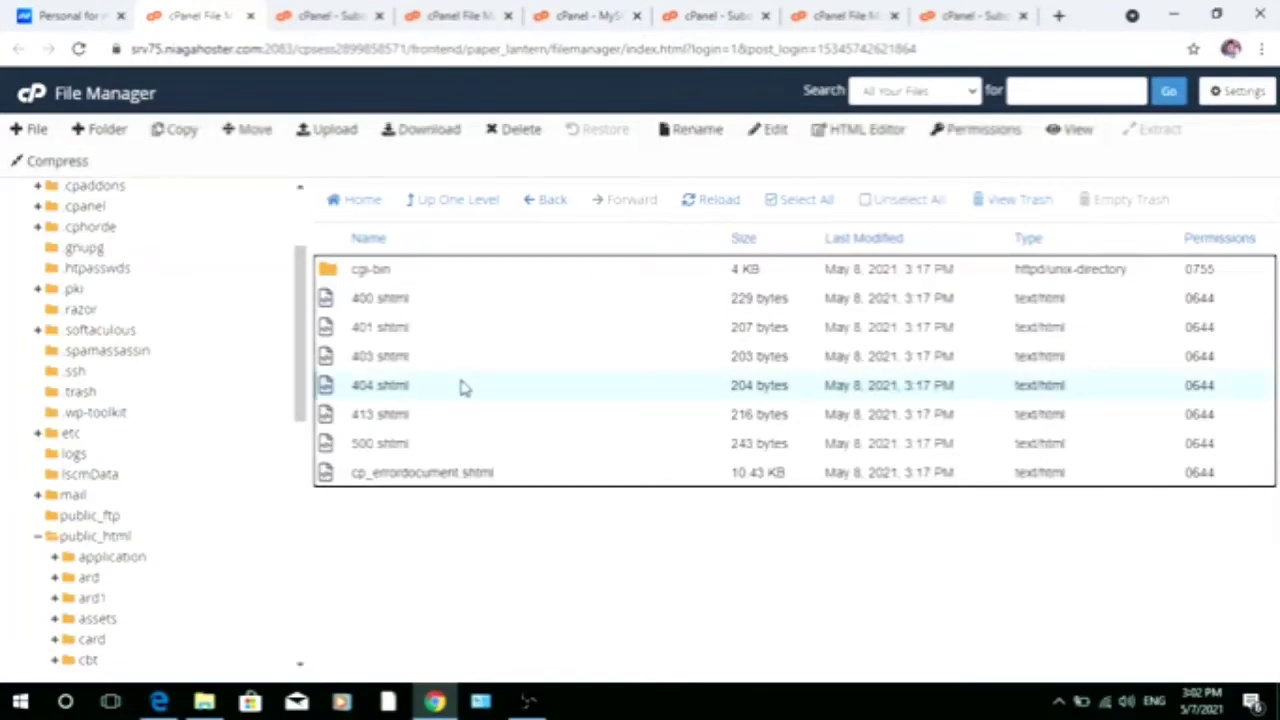
left_click(803, 200)
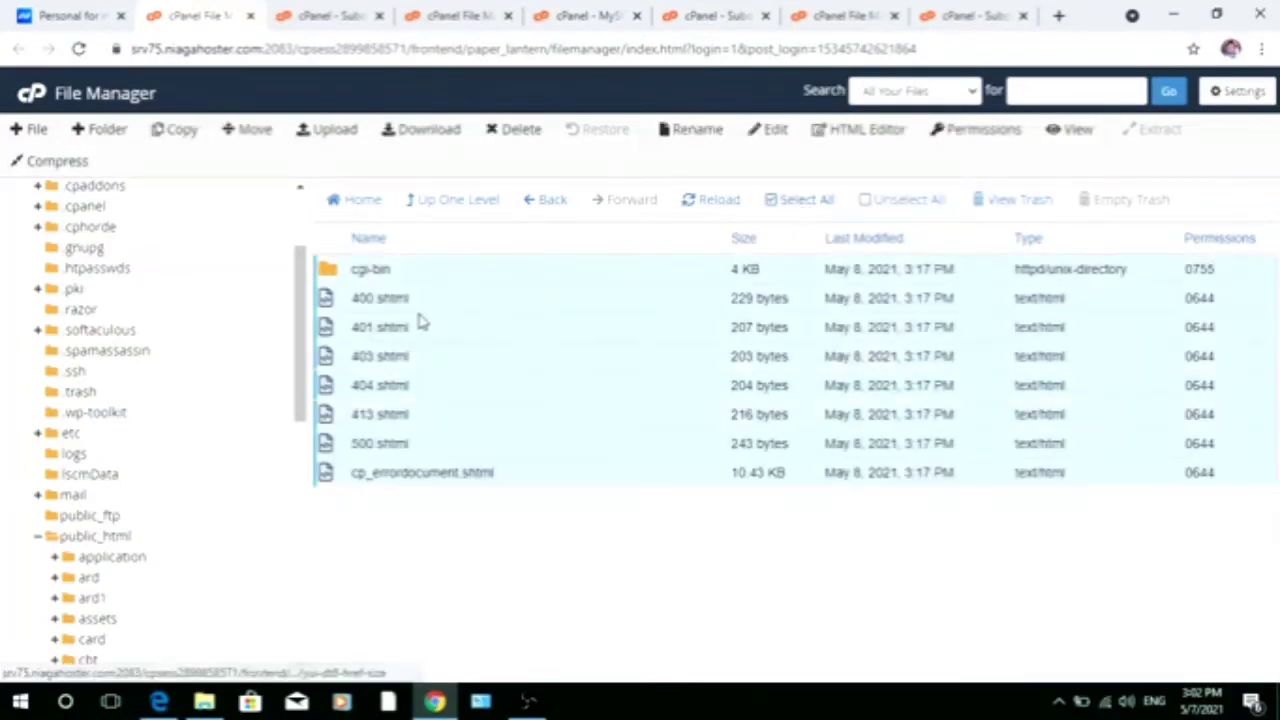
right_click(422, 321)
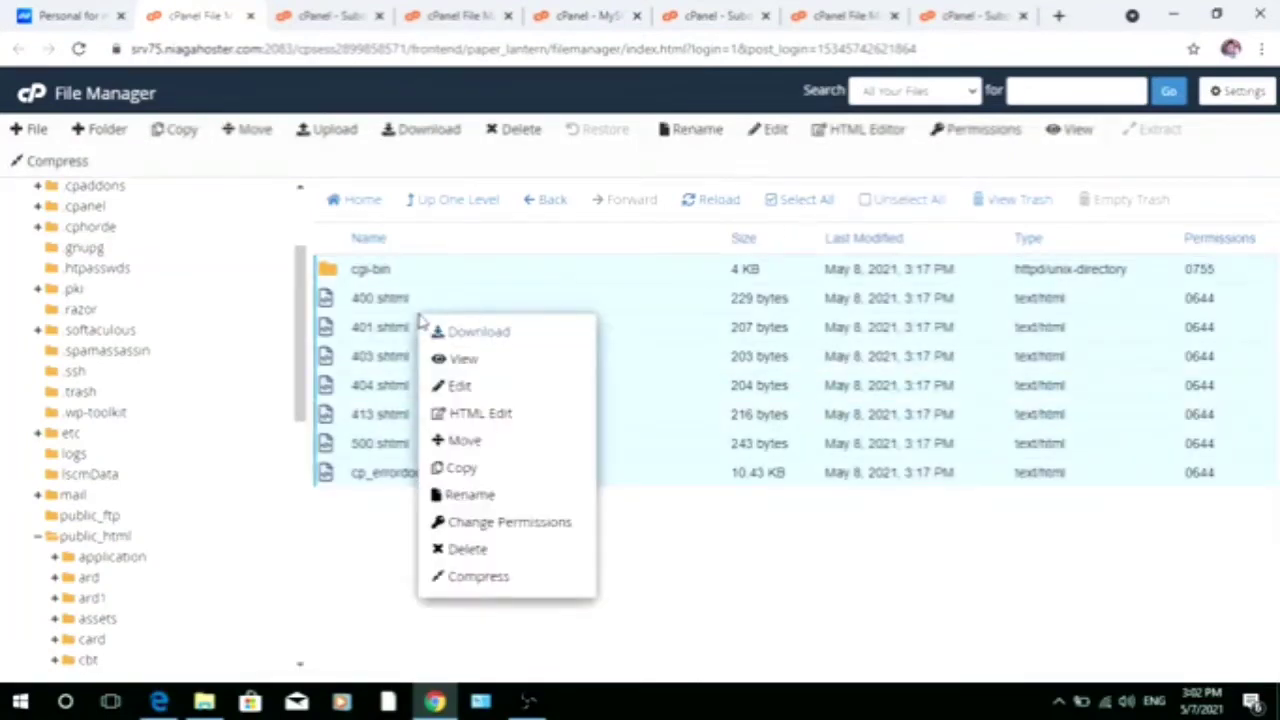
left_click(488, 548)
left_click(446, 428)
left_click(788, 484)
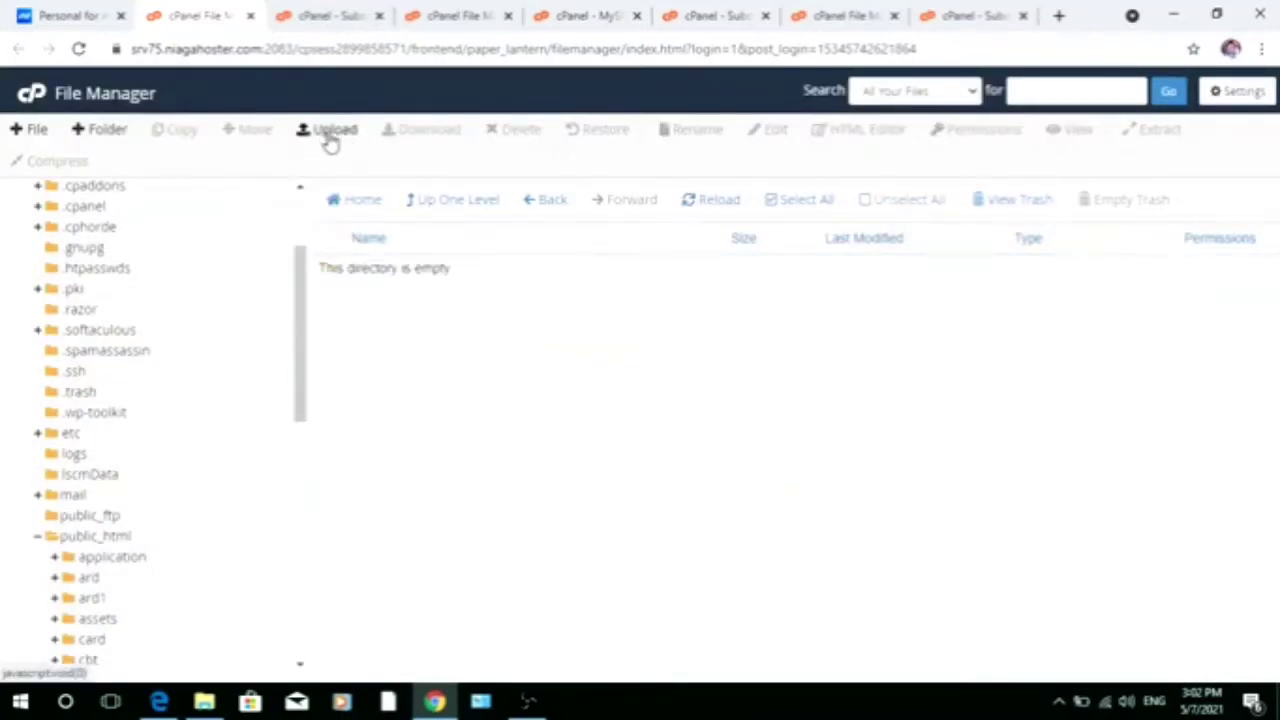
- Upload ppdbl2021.zip to the ppdb folder from WEBKU 2021 > FILE WEBKU 2020 > PPDB > PPDB 2021-2022 on drive D
left_click(330, 140)
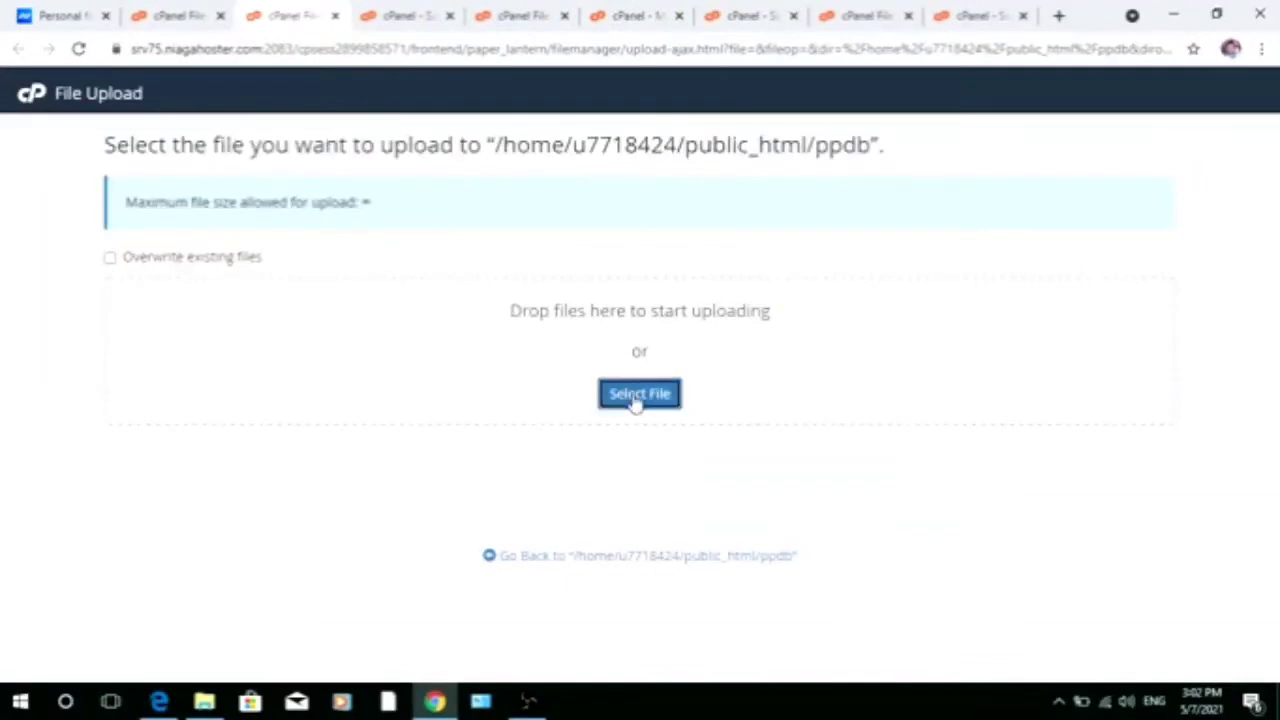
left_click(636, 396)
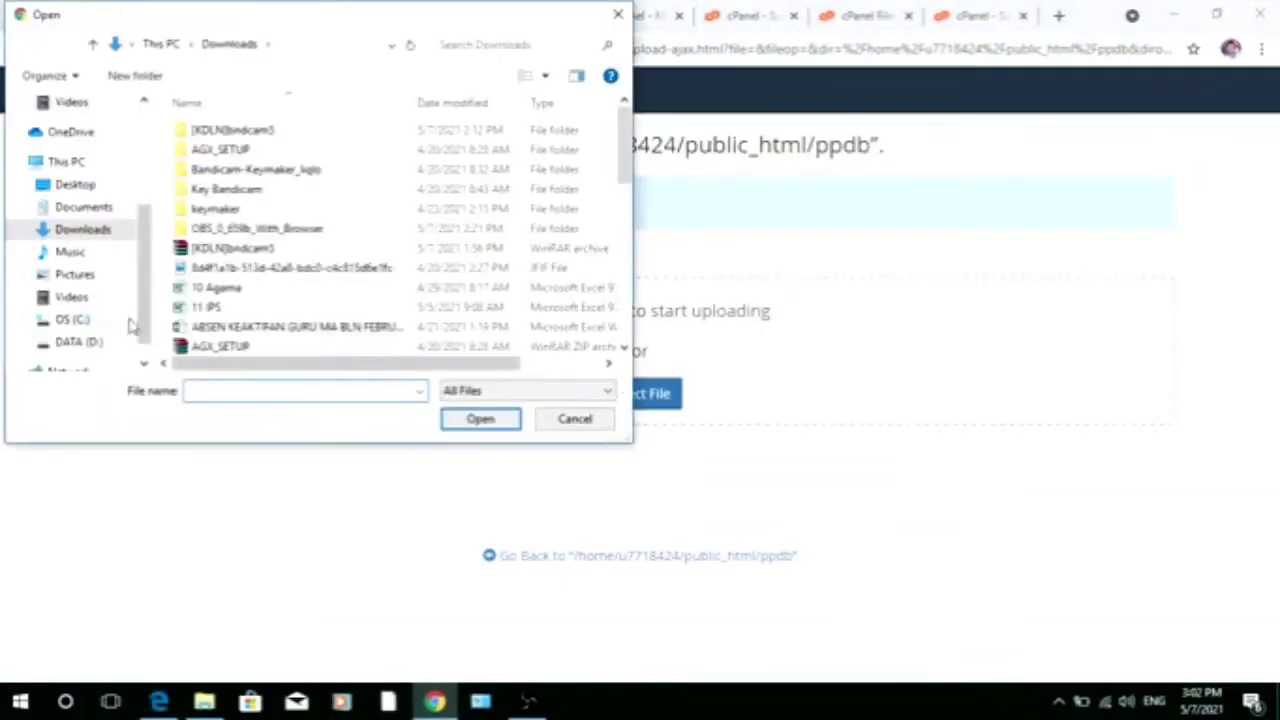
left_click(84, 343)
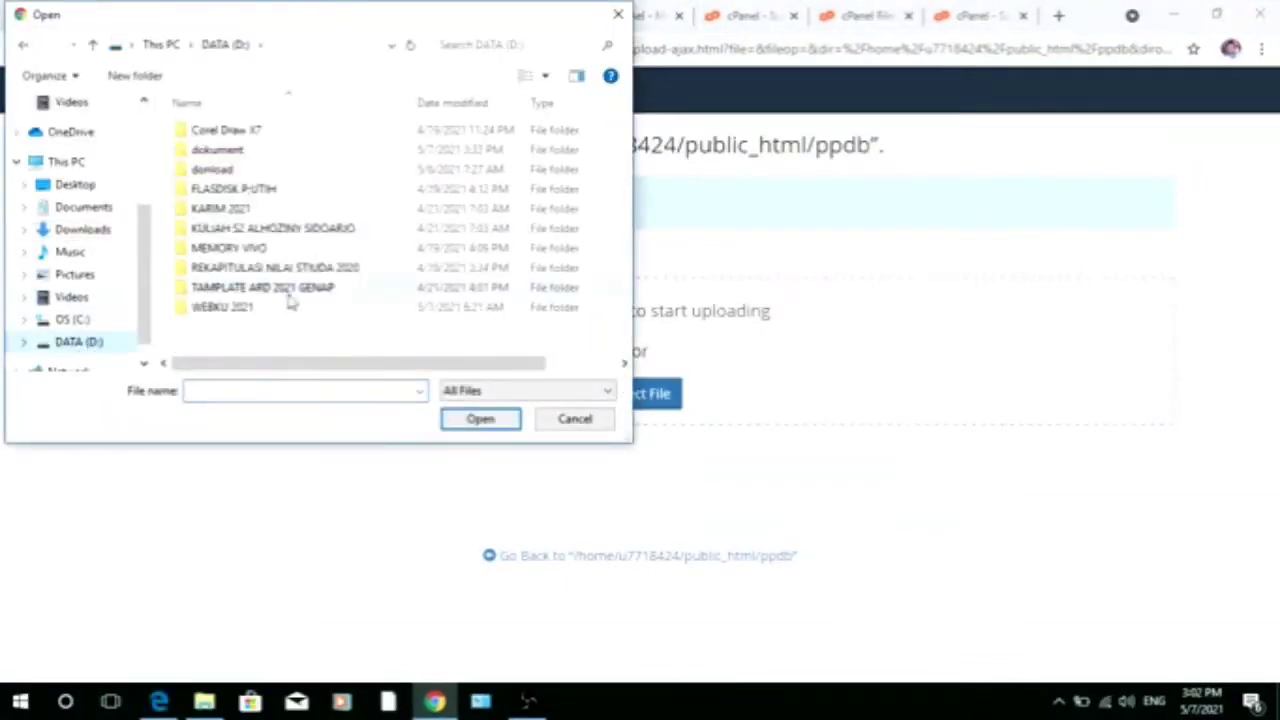
double_click(260, 309)
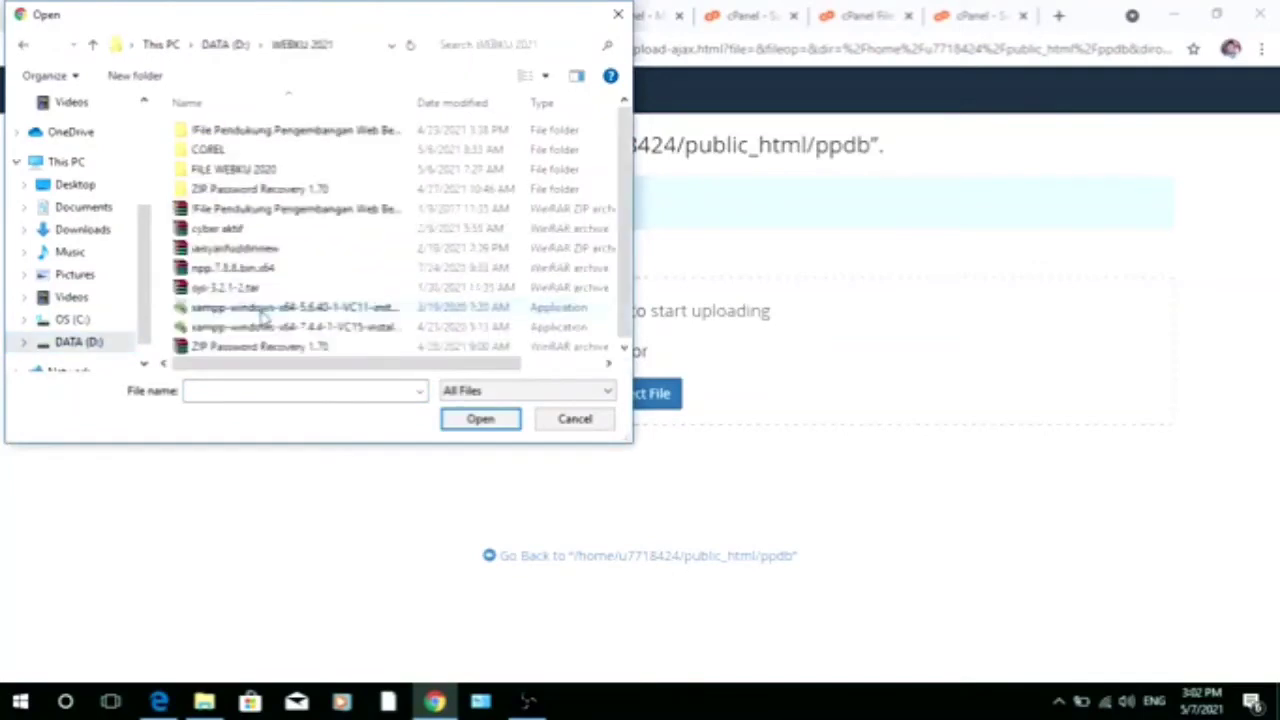
double_click(240, 170)
scroll(265, 175, "down", 6)
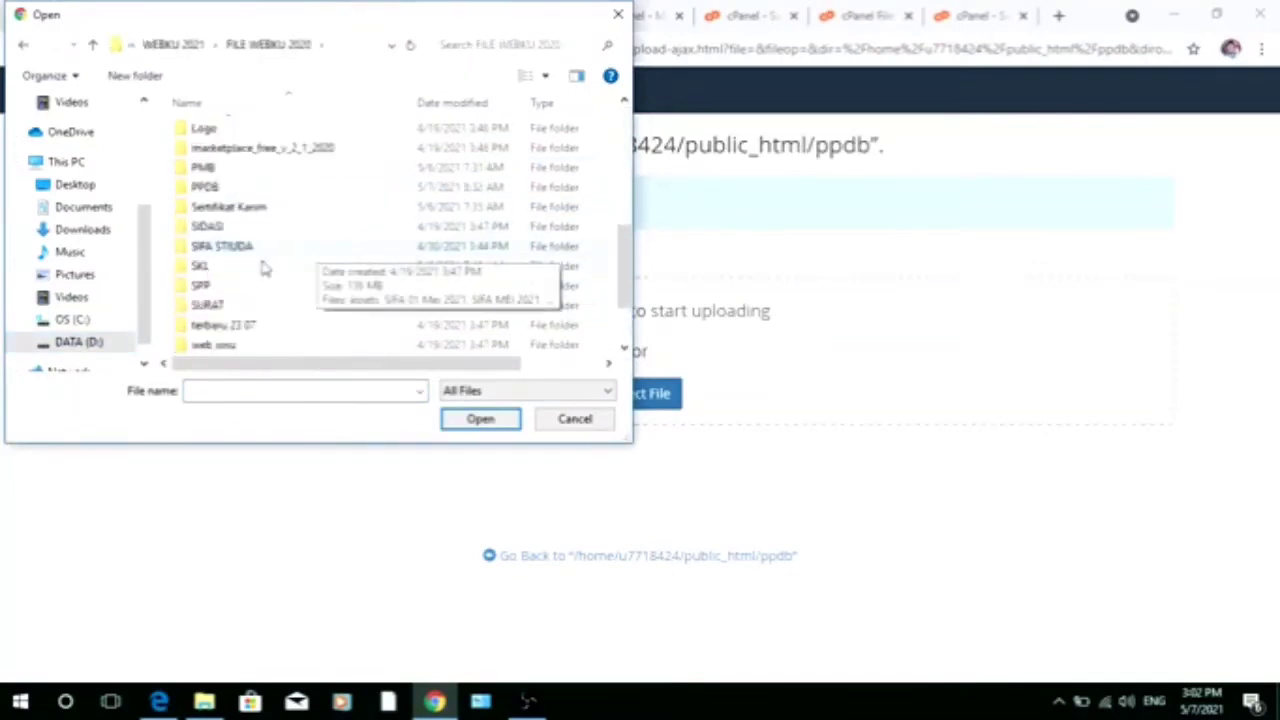
double_click(247, 188)
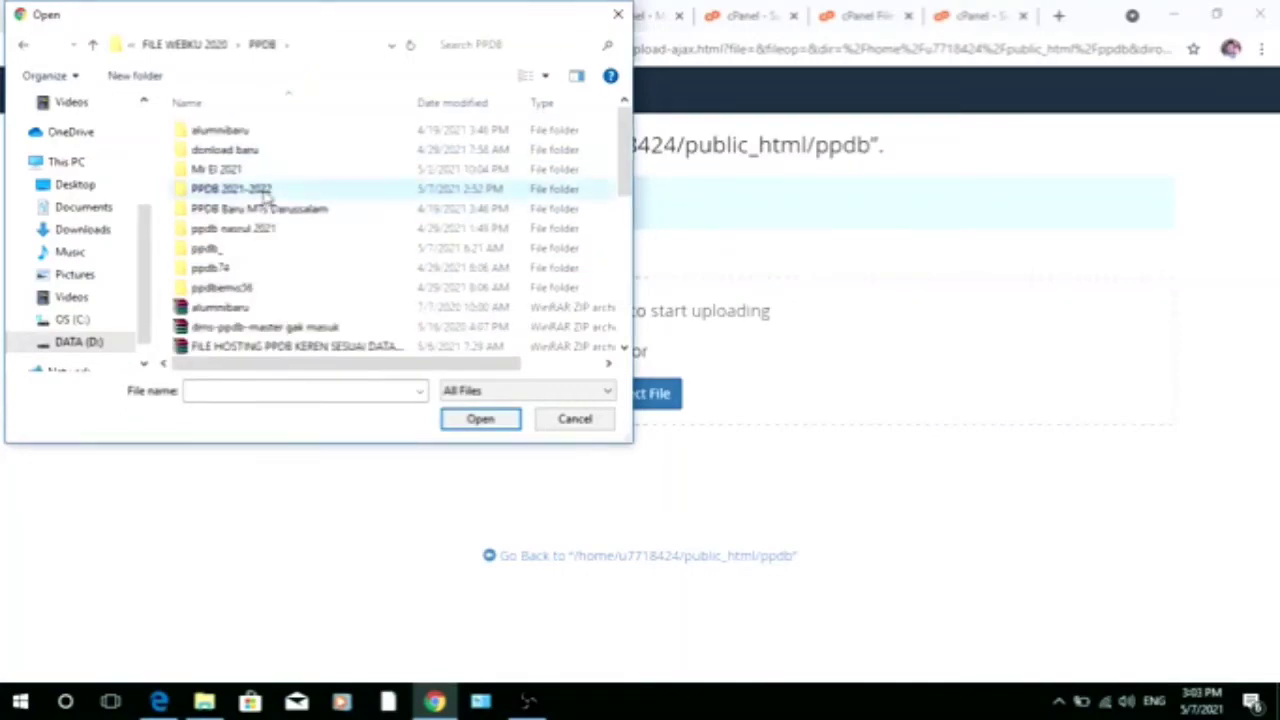
double_click(265, 190)
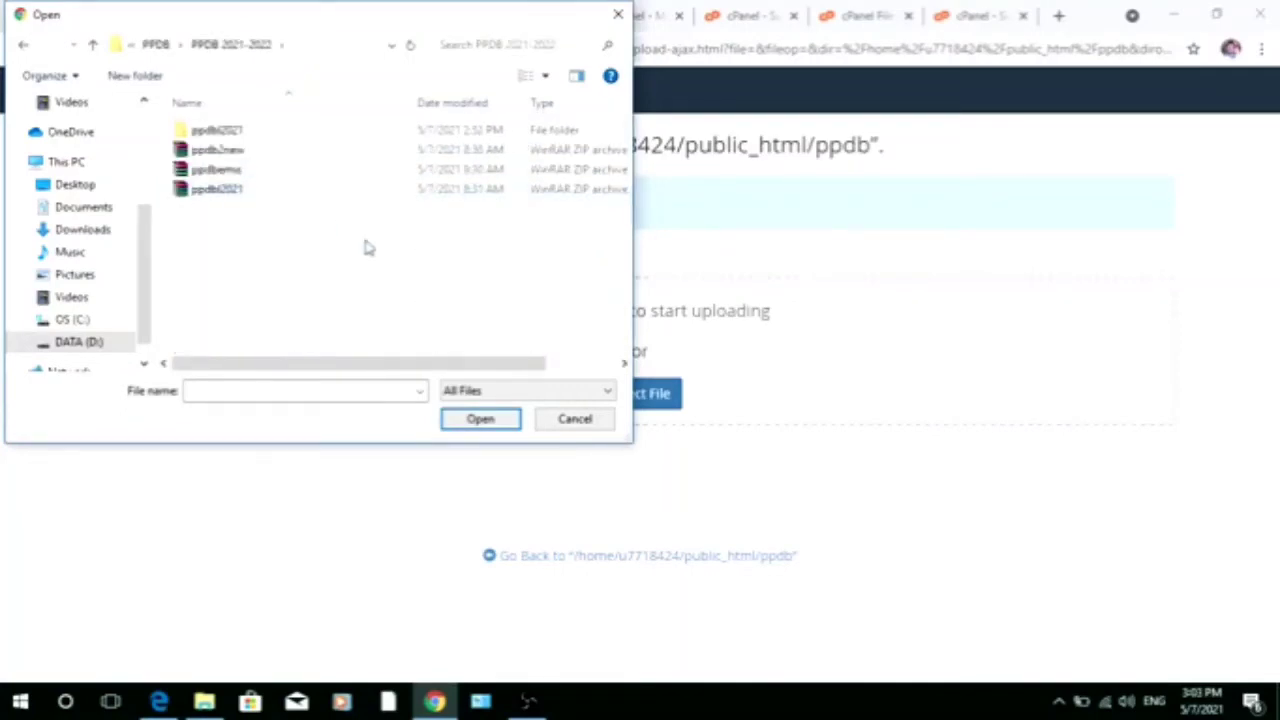
left_click(236, 194)
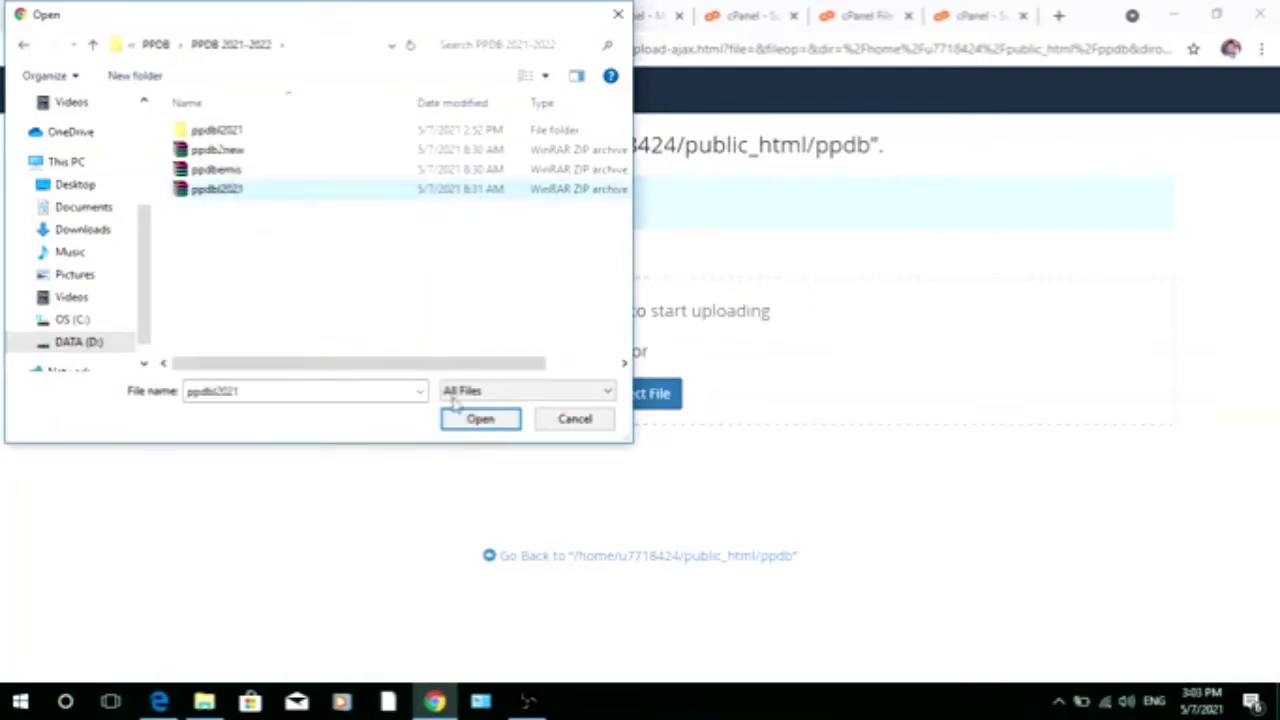
left_click(476, 428)
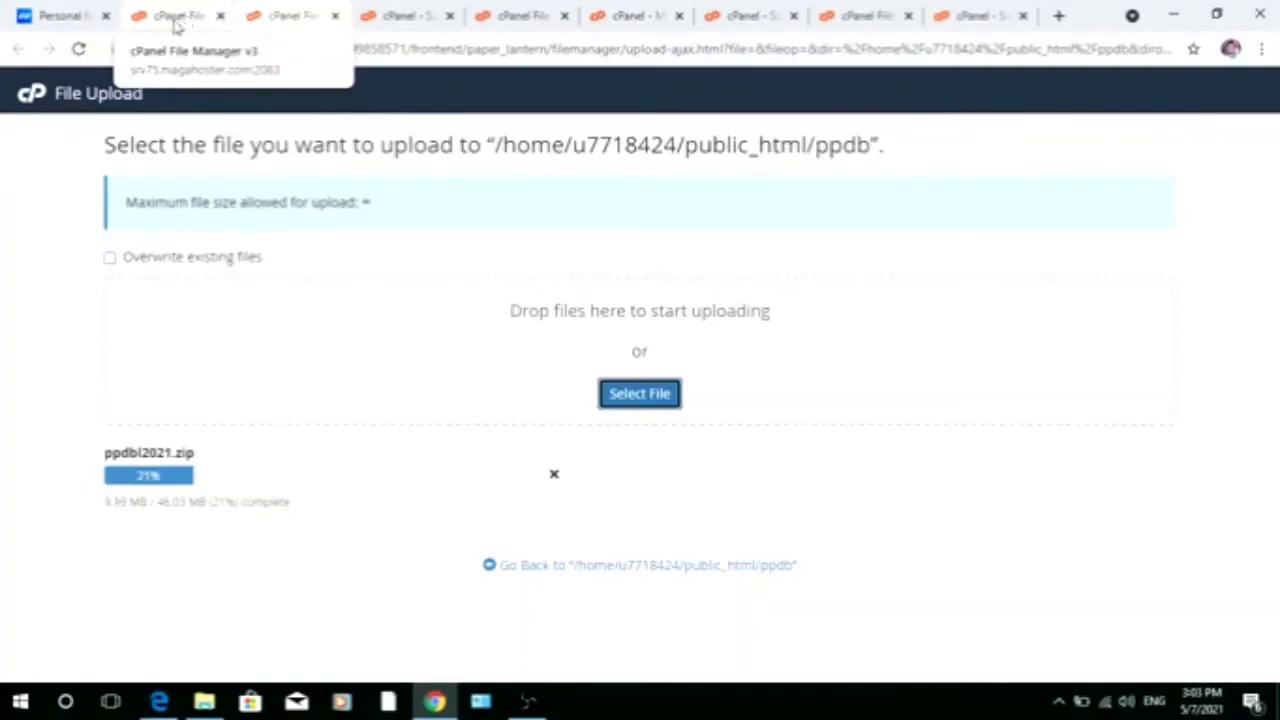
- Open the hosting's MySQL Databases page from the Niagahoster member area in a separate browser tab
left_click(58, 17)
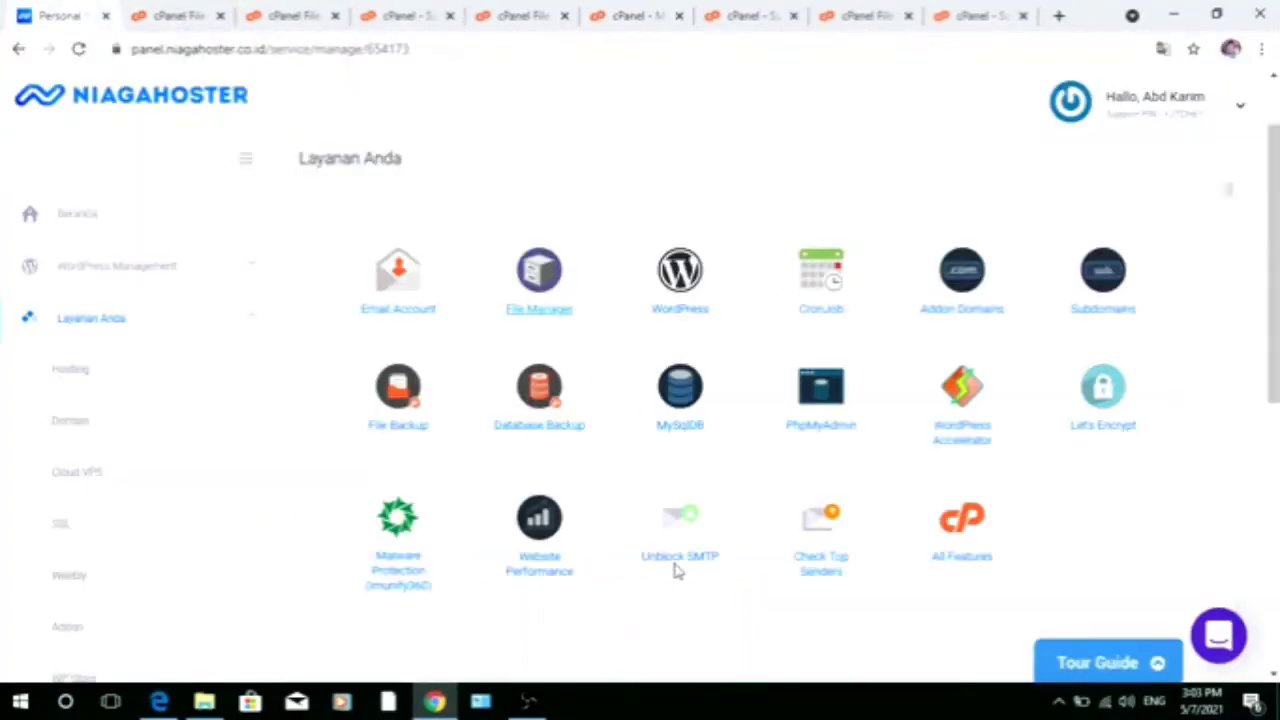
right_click(682, 437)
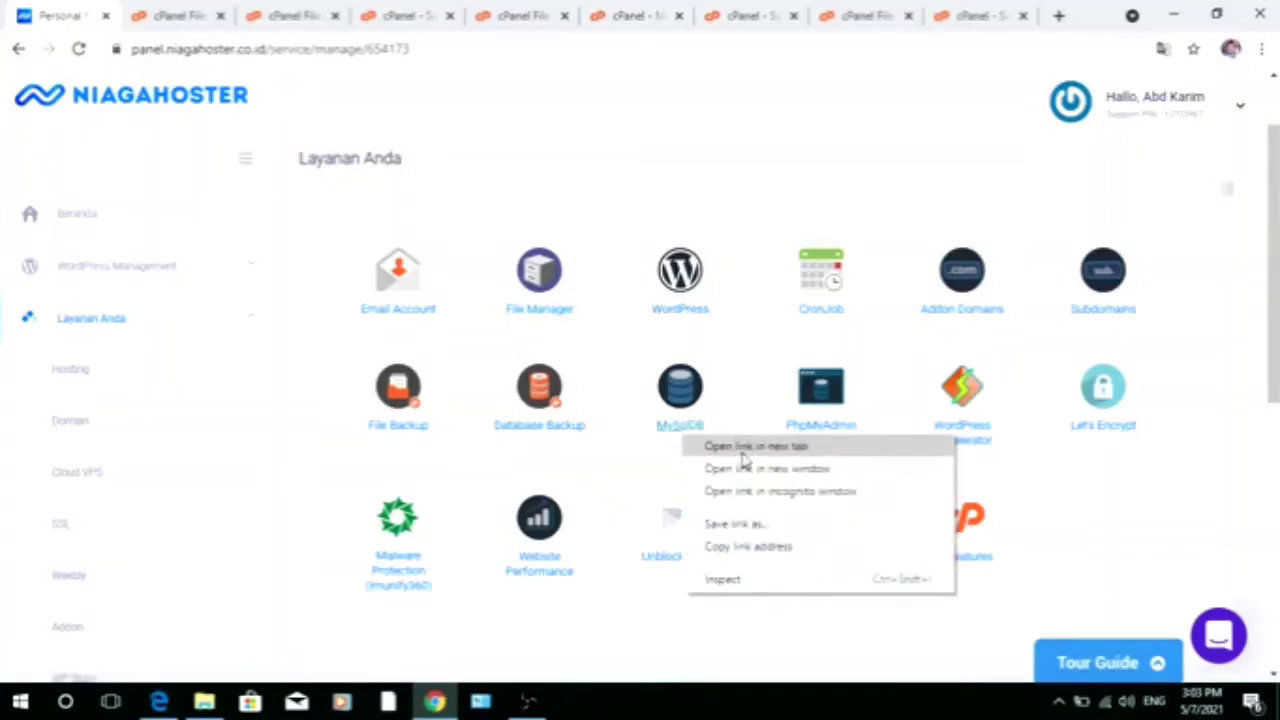
left_click(745, 447)
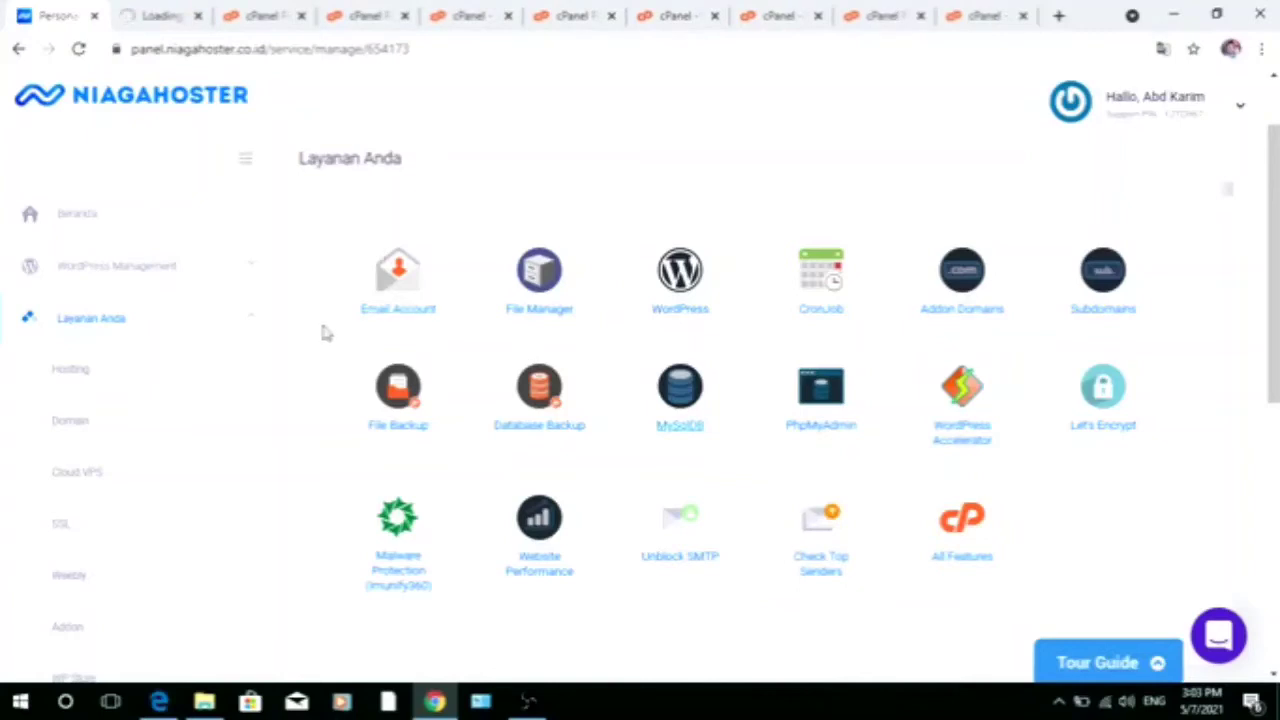
left_click(152, 18)
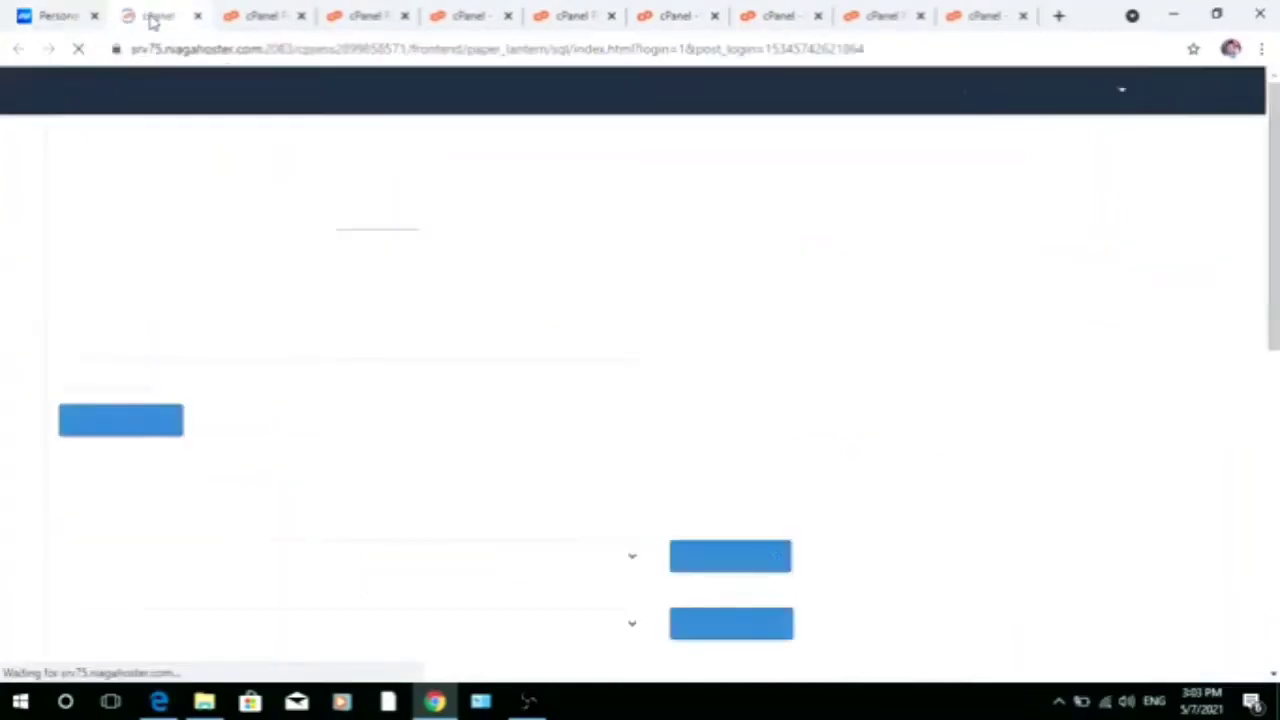
- Create a new MySQL database with the name ppdb after the account prefix and return to the MySQL Databases page
left_click(260, 385)
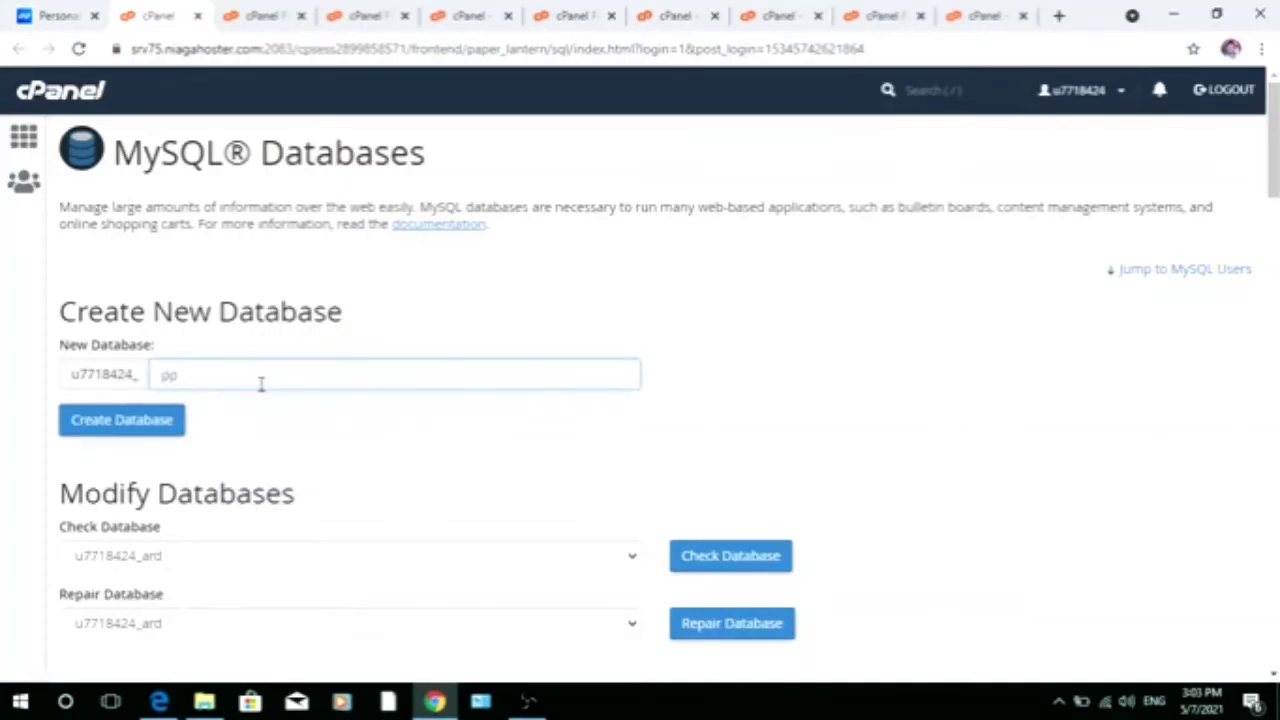
type("ppdb")
left_click(120, 428)
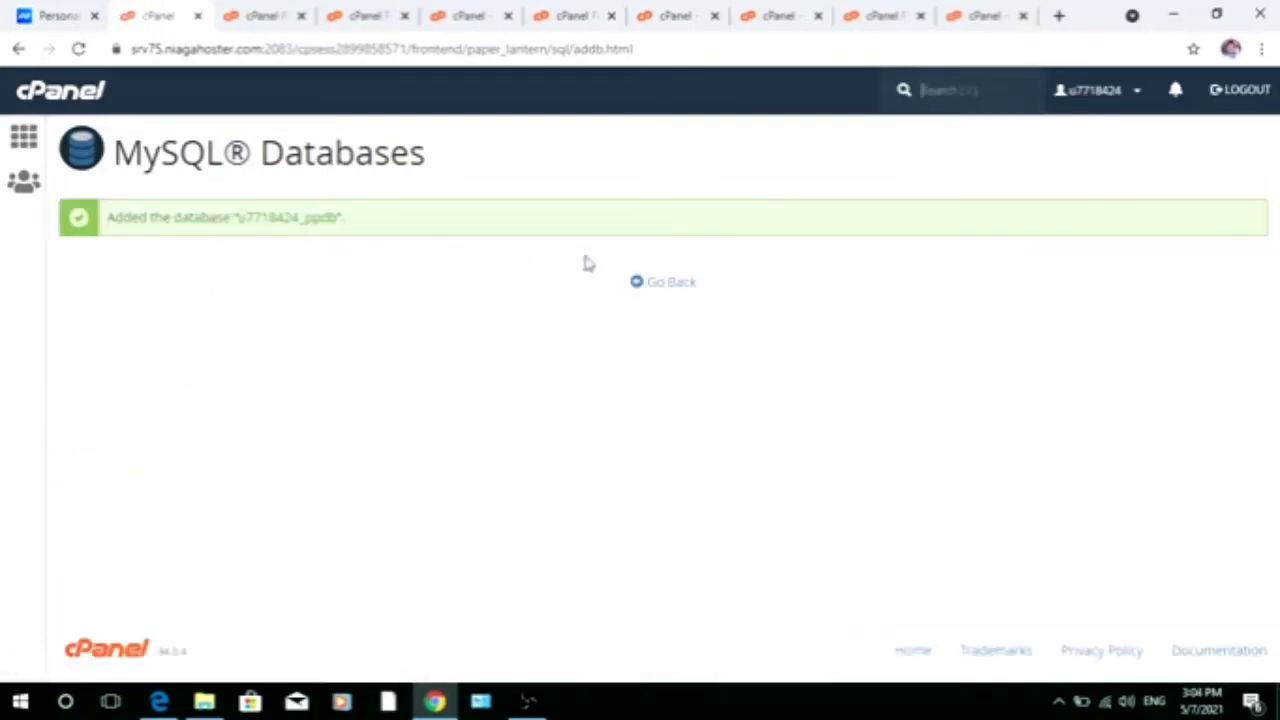
left_click(669, 292)
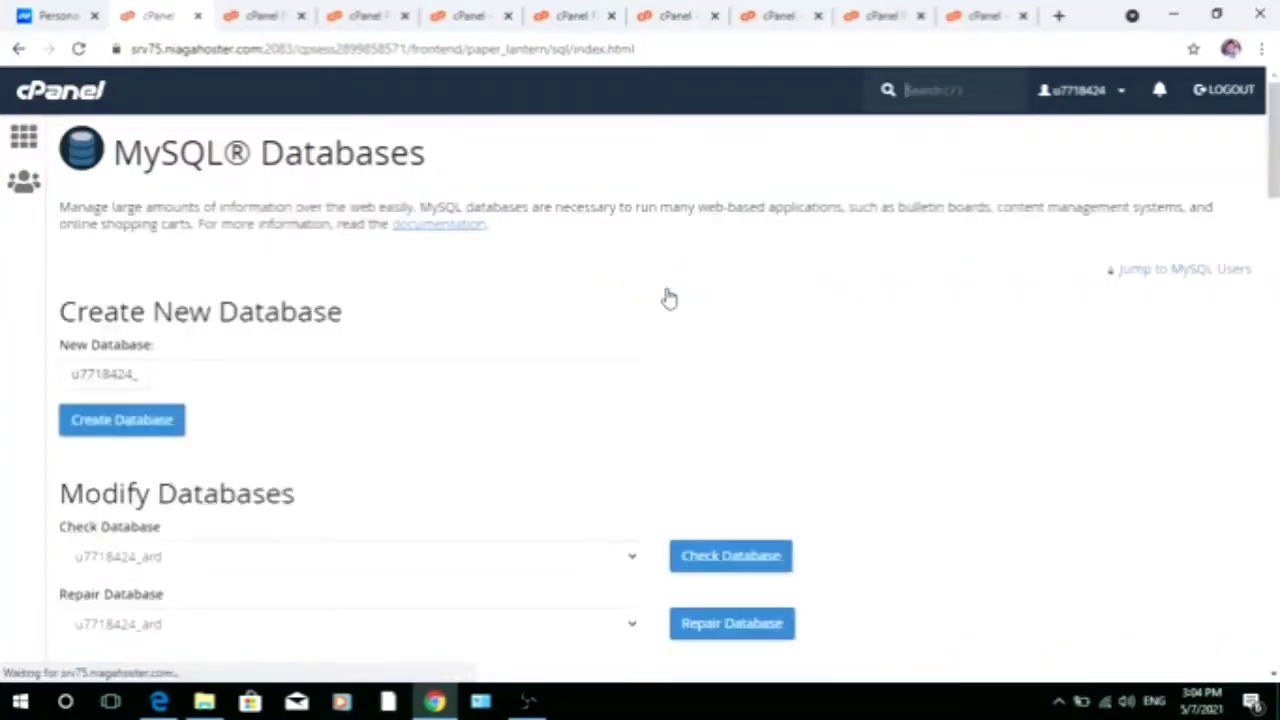
- Create a MySQL user named ppdb, entering the user's password in both password fields, and return to the MySQL Databases page
scroll(512, 361, "down", 3)
scroll(512, 361, "down", 2)
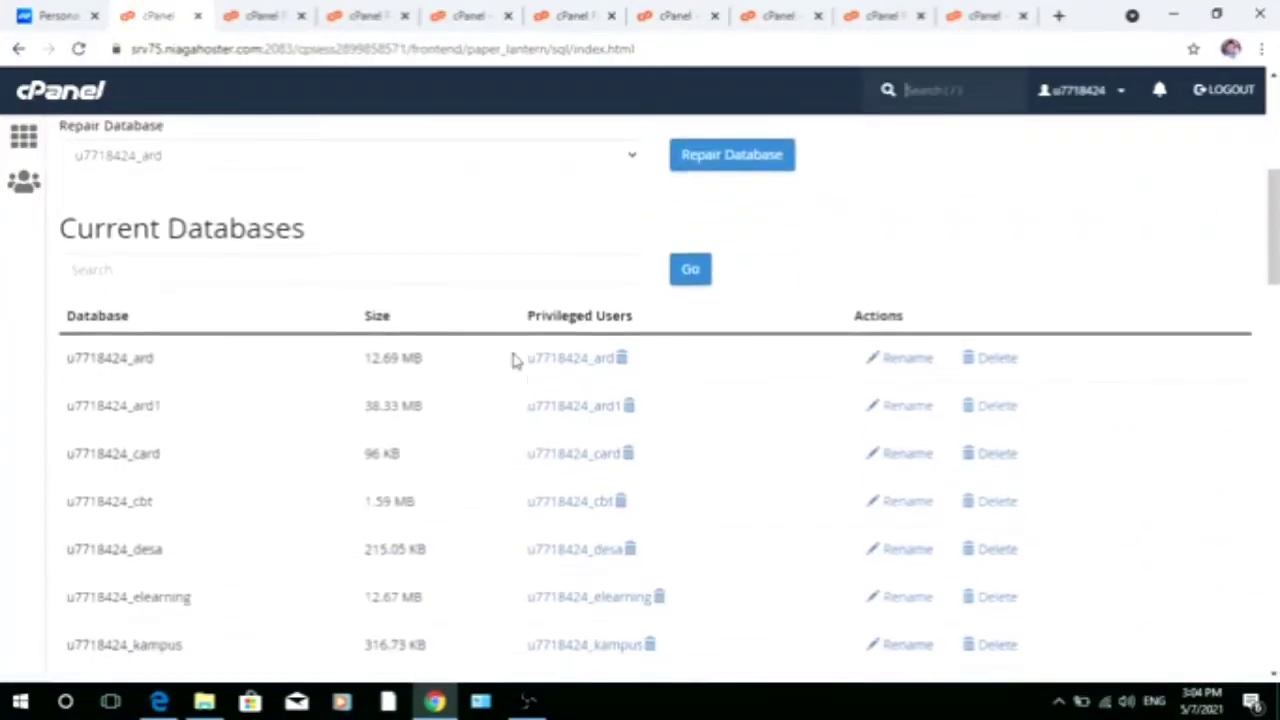
scroll(432, 298, "down", 6)
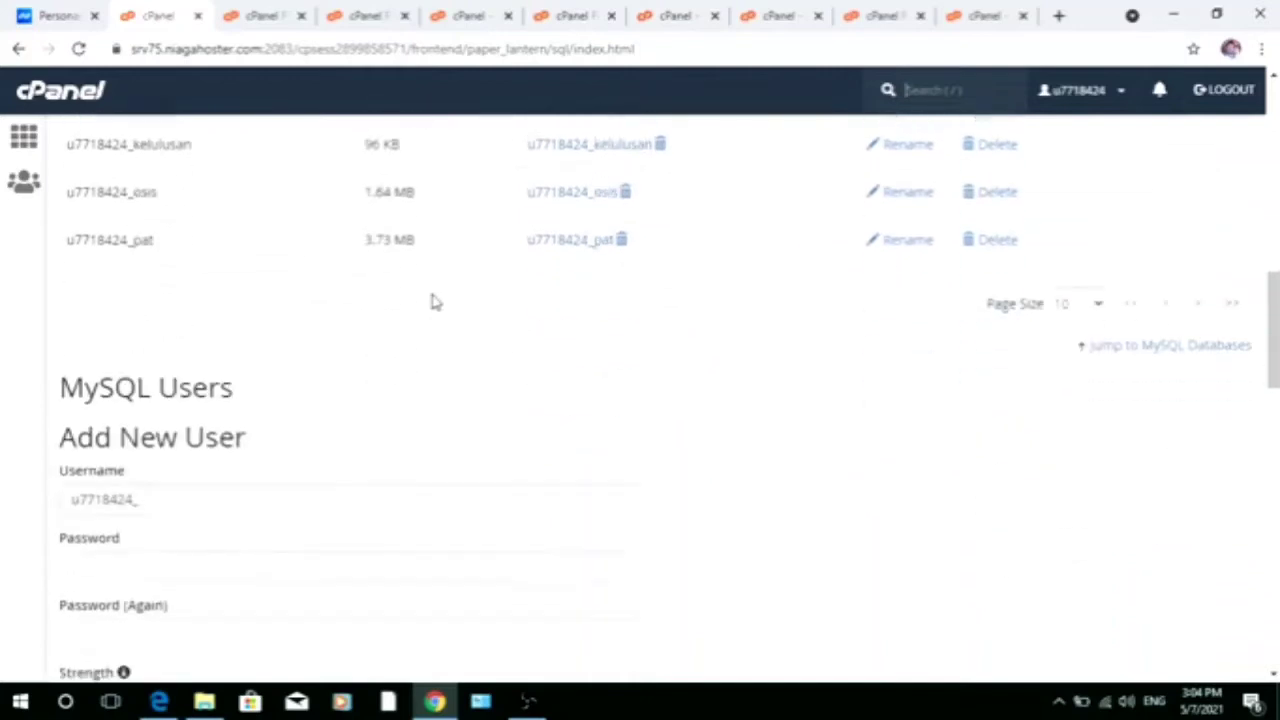
left_click(256, 398)
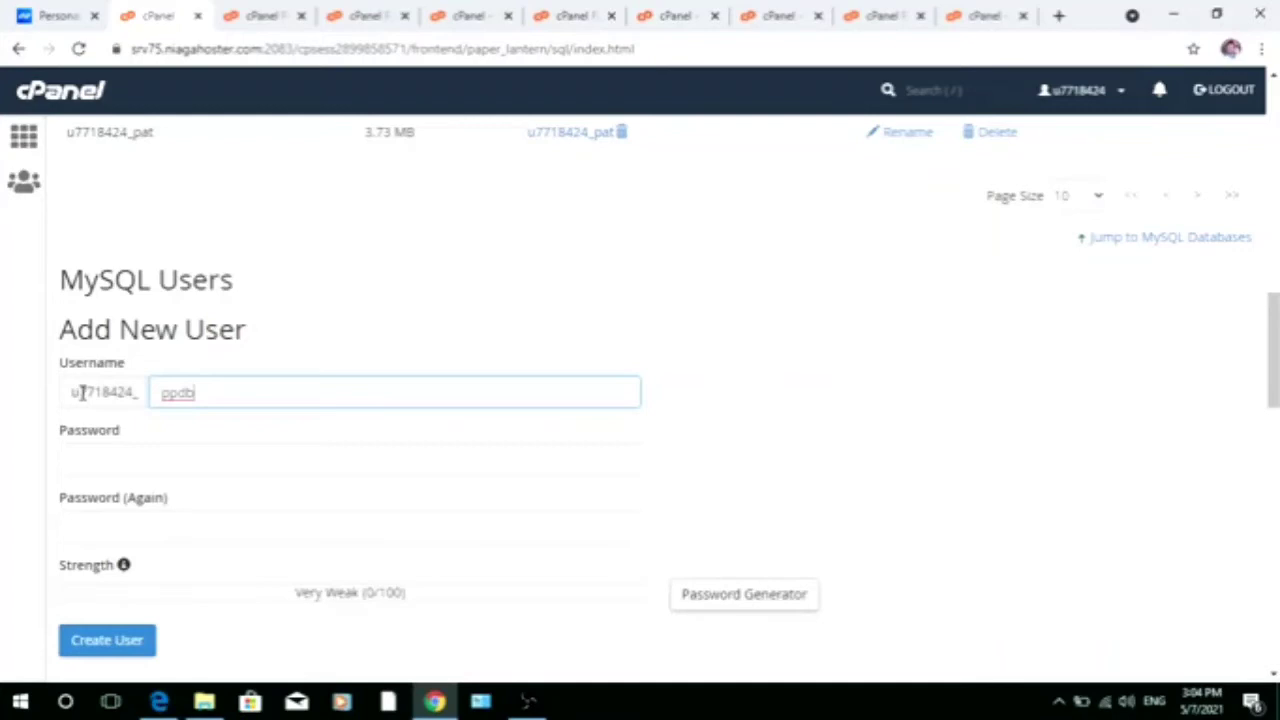
left_click(146, 465)
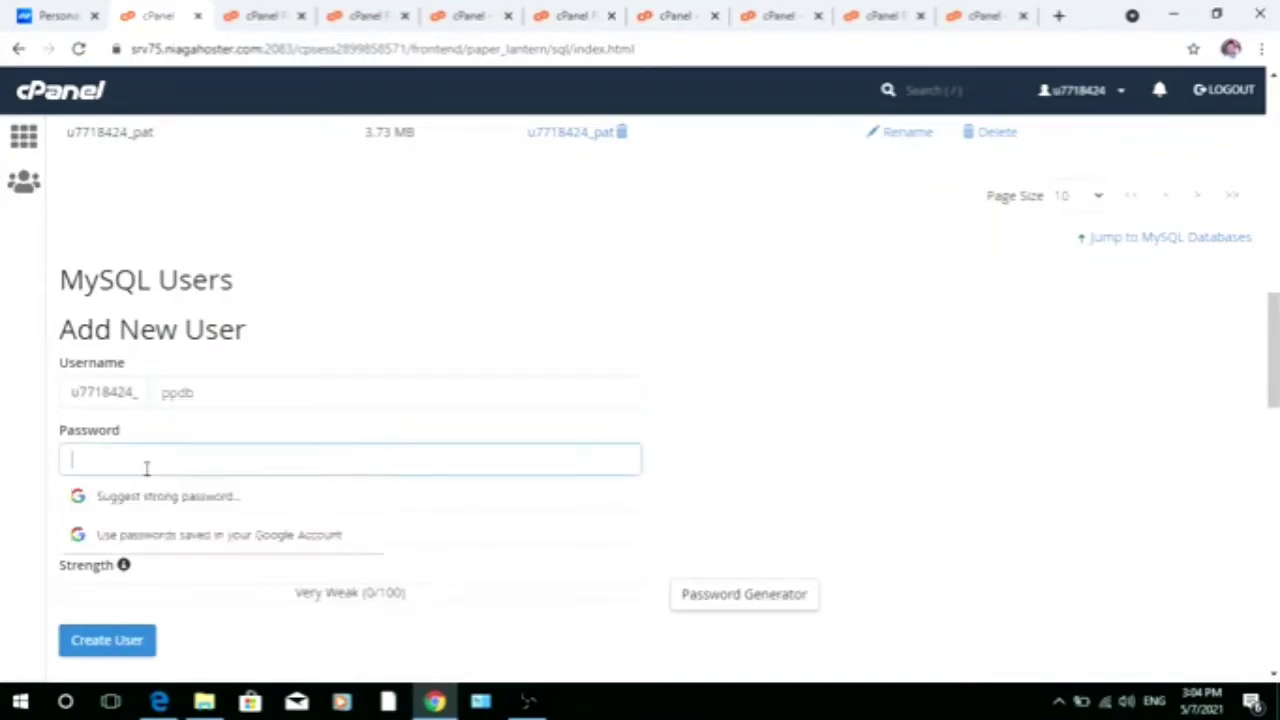
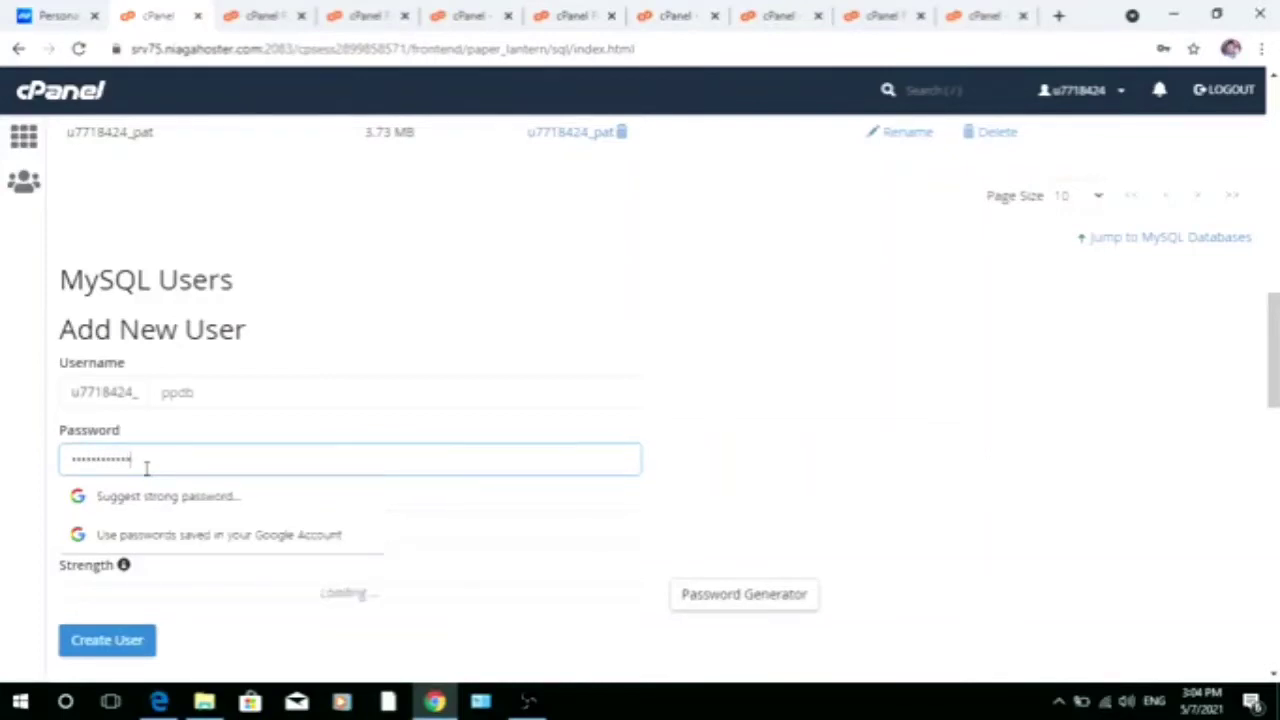
left_click(164, 428)
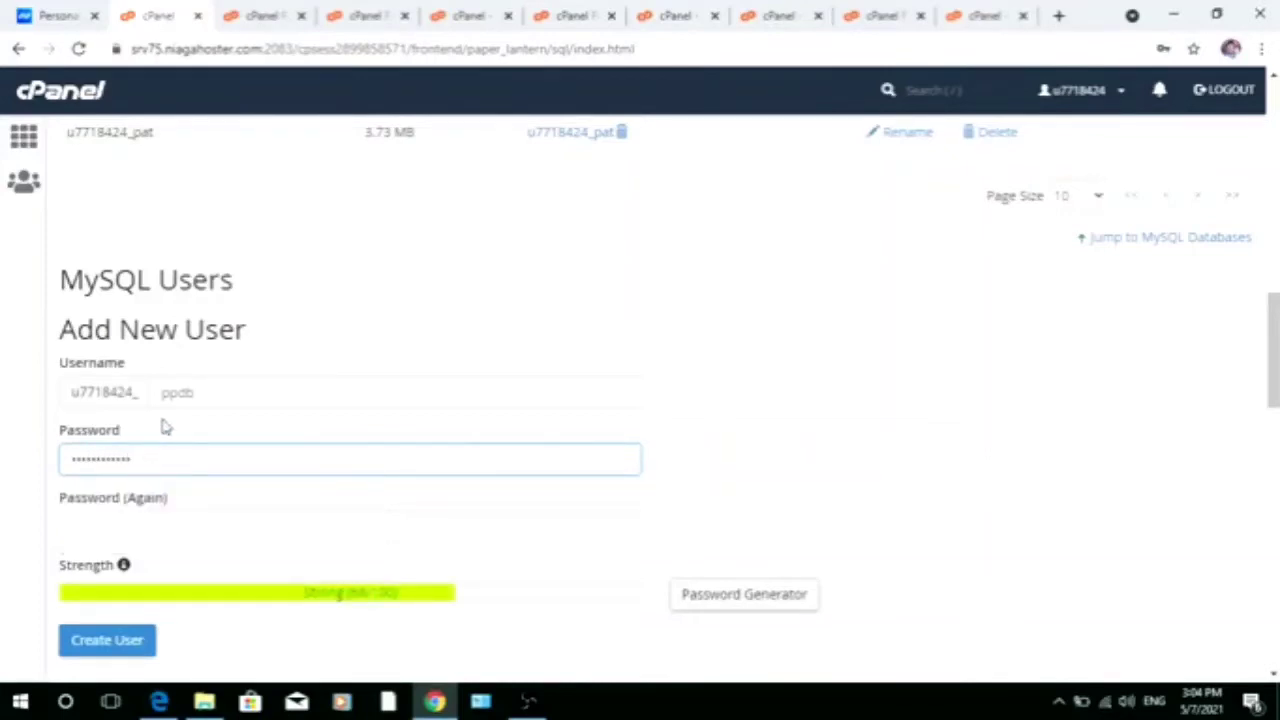
left_click(139, 529)
type("••")
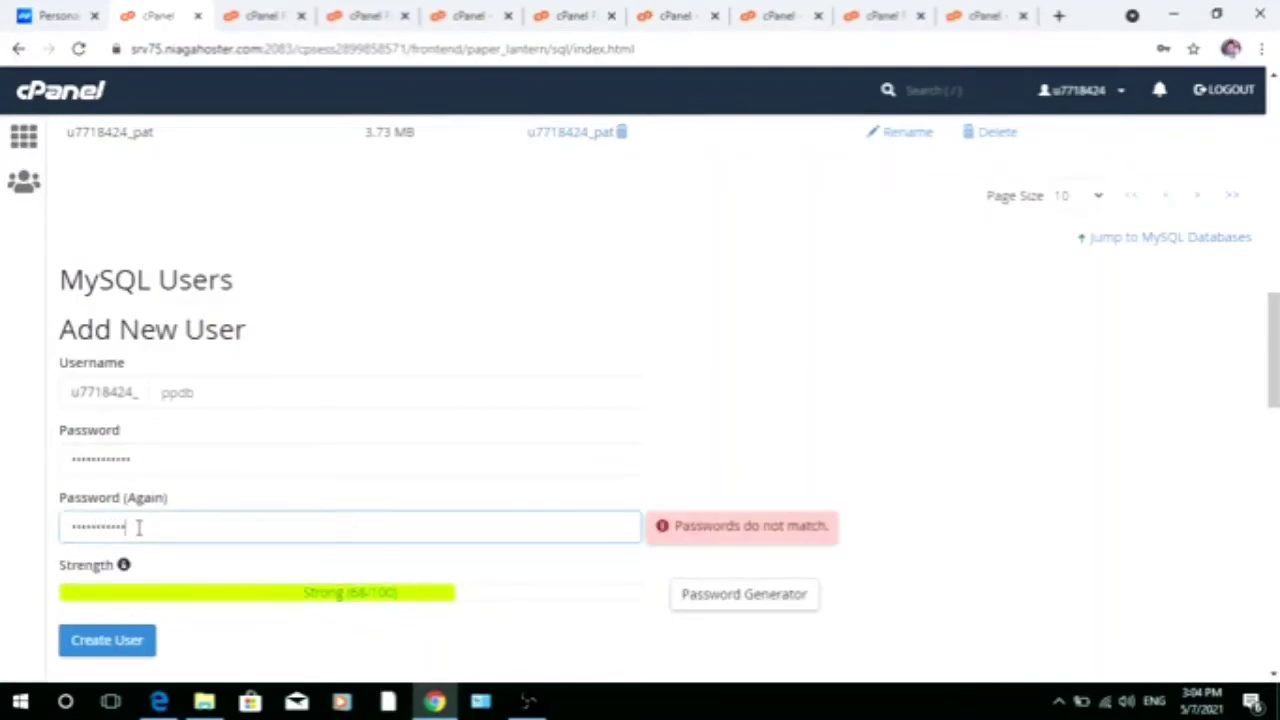
type("•")
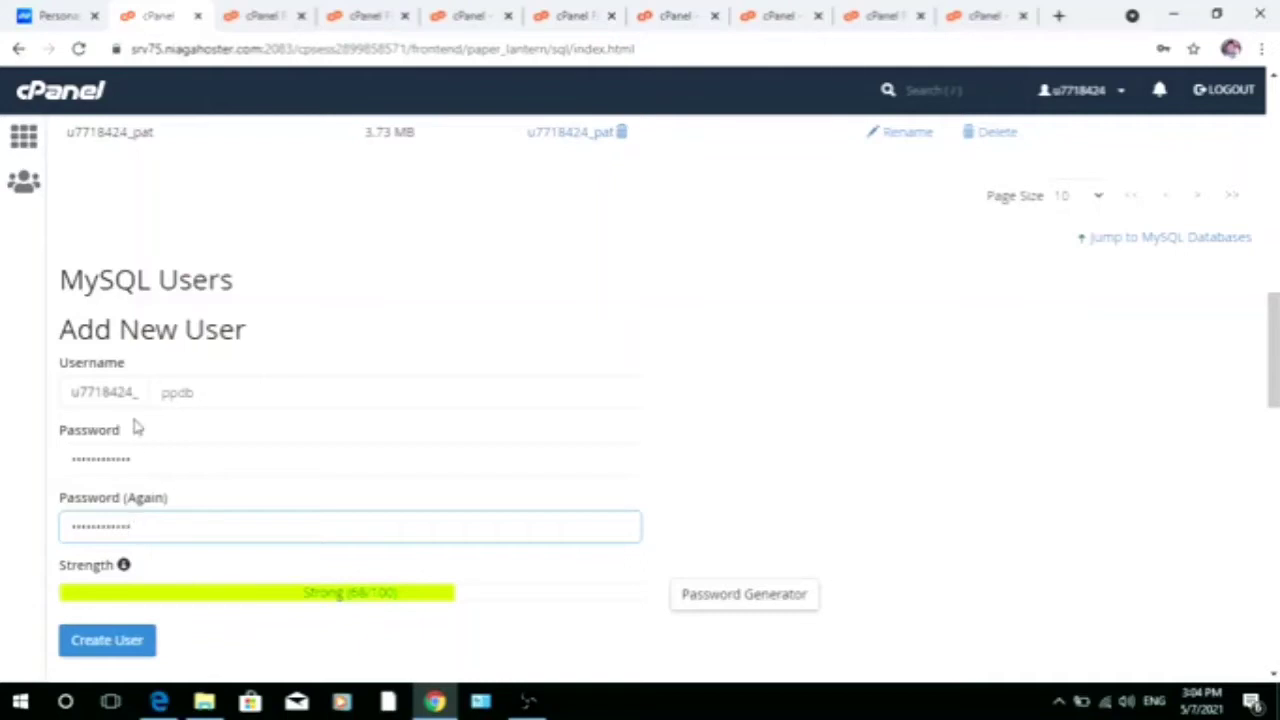
scroll(214, 460, "down", 2)
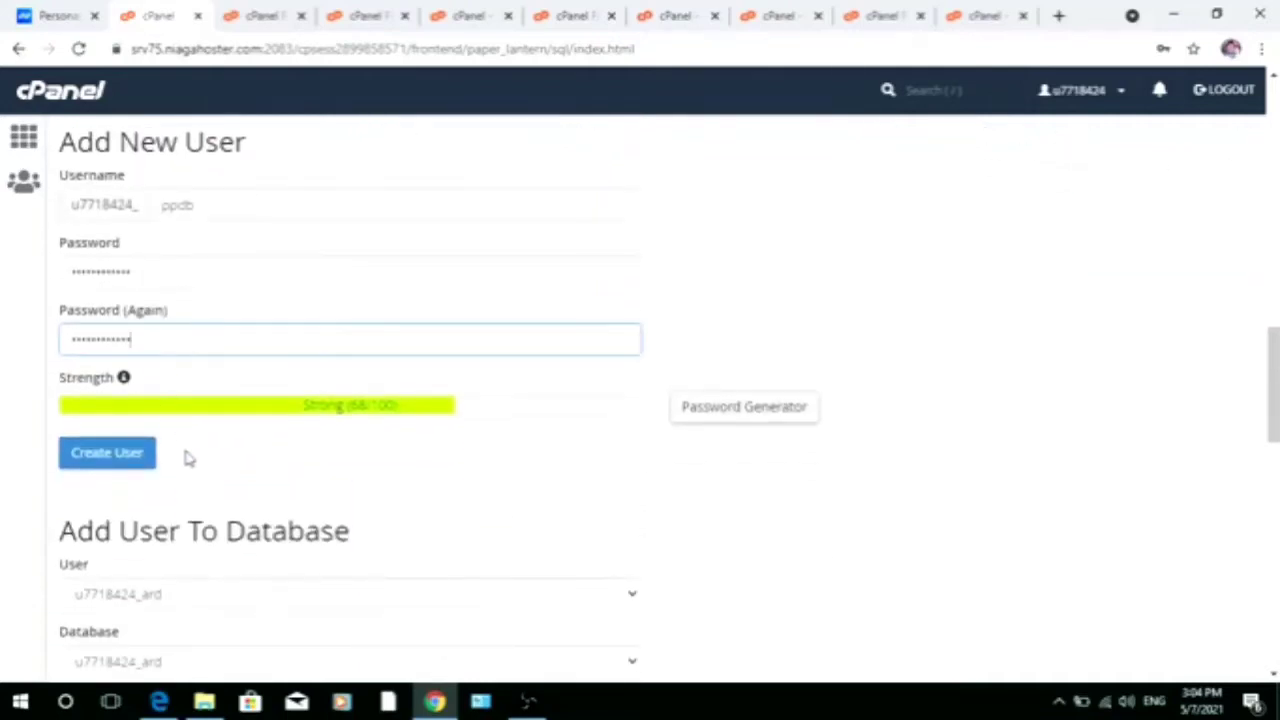
left_click(114, 456)
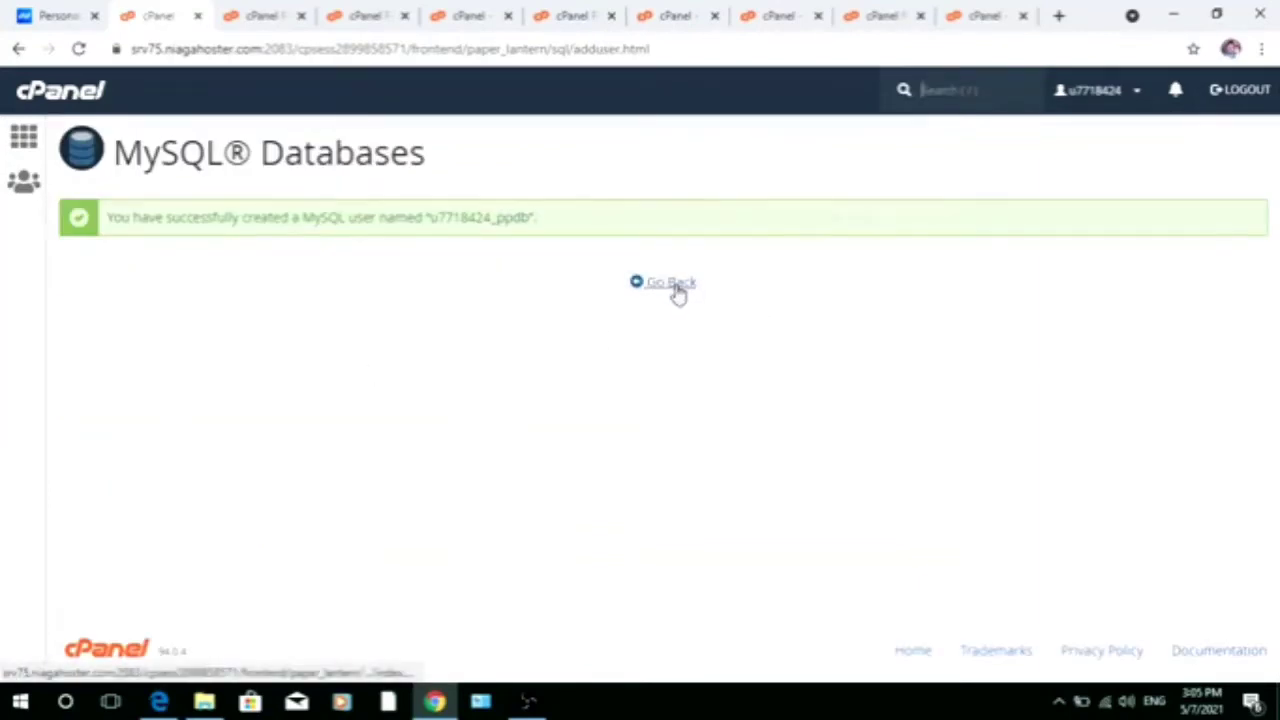
left_click(672, 283)
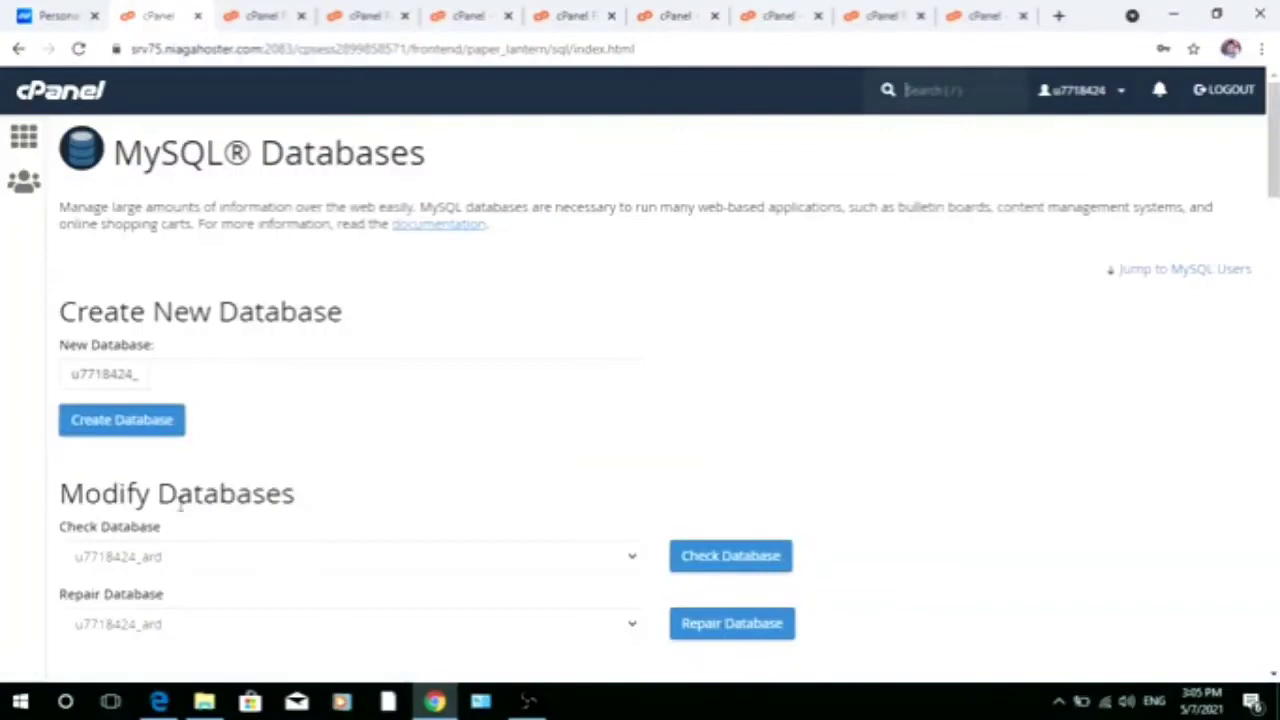
- Add the ppdb user to the ppdb database under Add User To Database
scroll(272, 455, "down", 5)
scroll(291, 360, "down", 5)
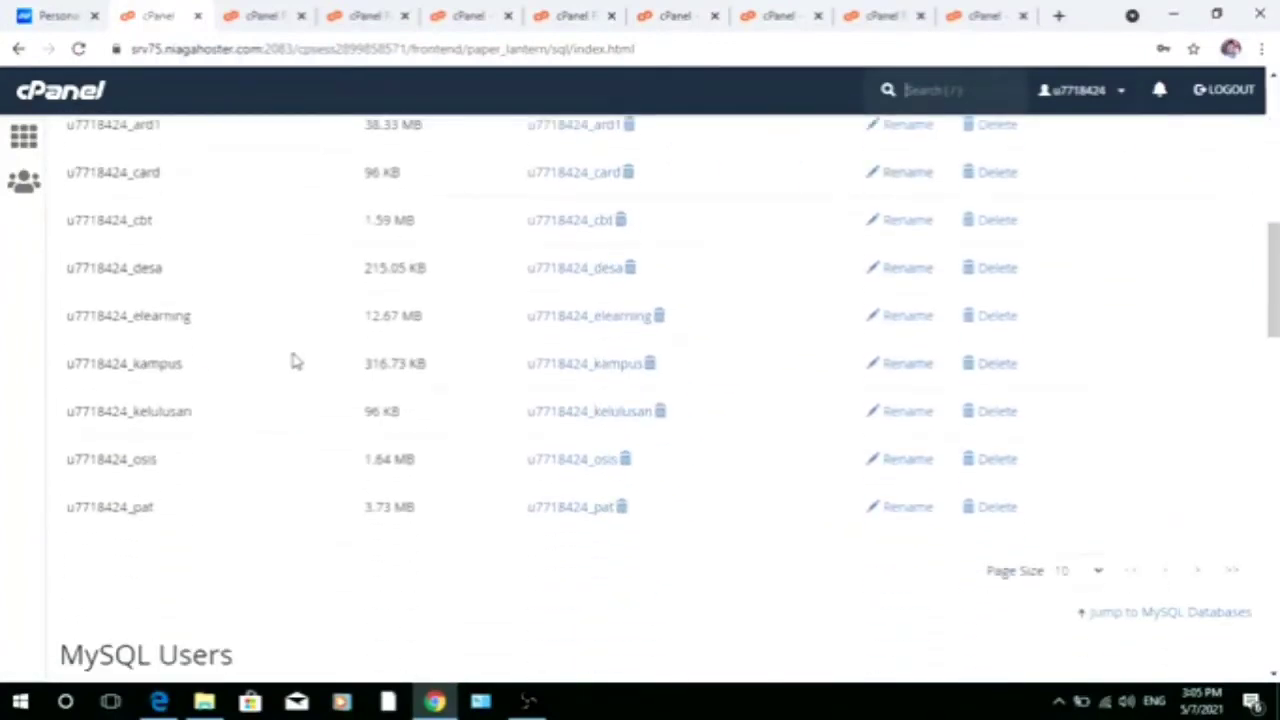
scroll(295, 360, "down", 2)
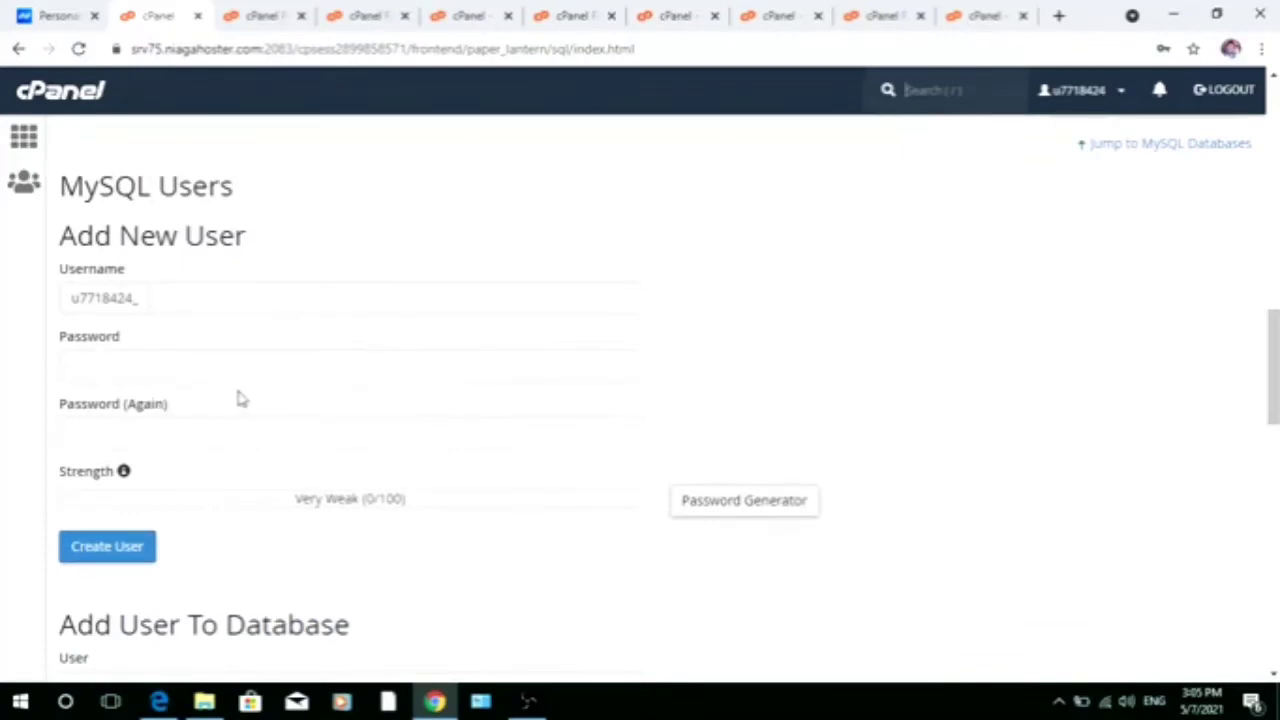
scroll(300, 365, "down", 2)
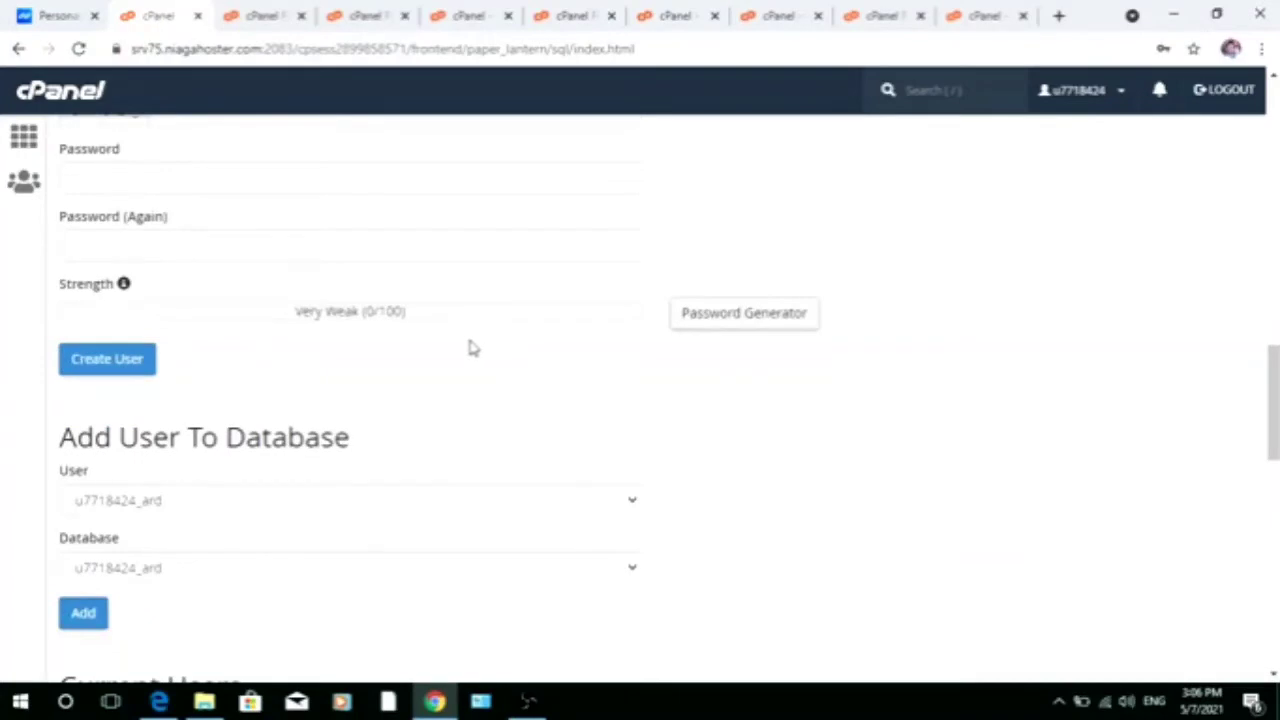
scroll(472, 347, "down", 2)
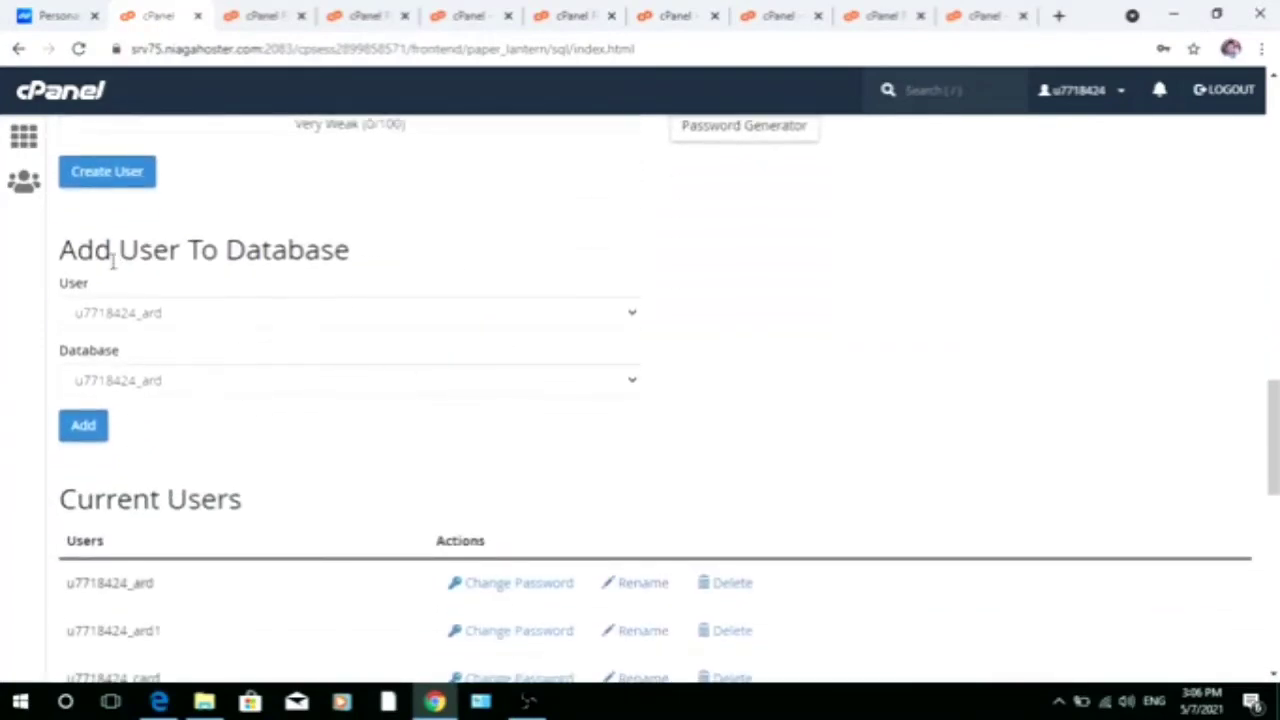
left_click(193, 317)
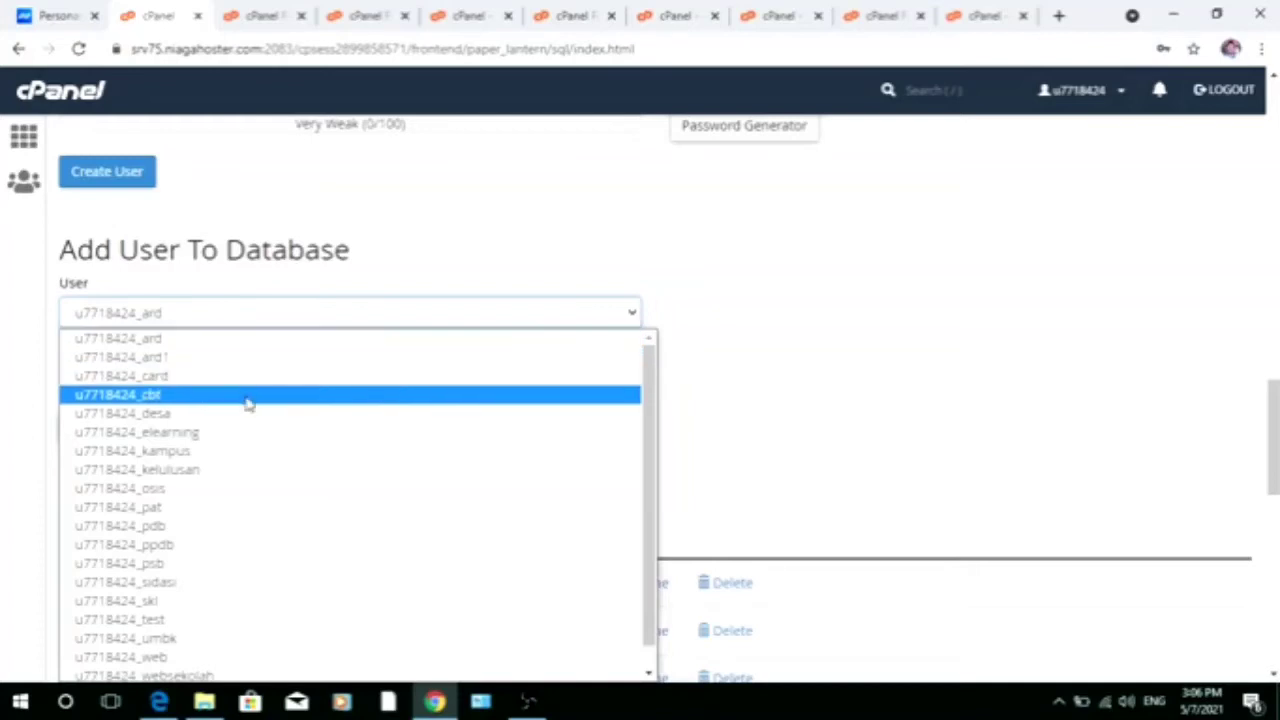
scroll(240, 425, "down", 1)
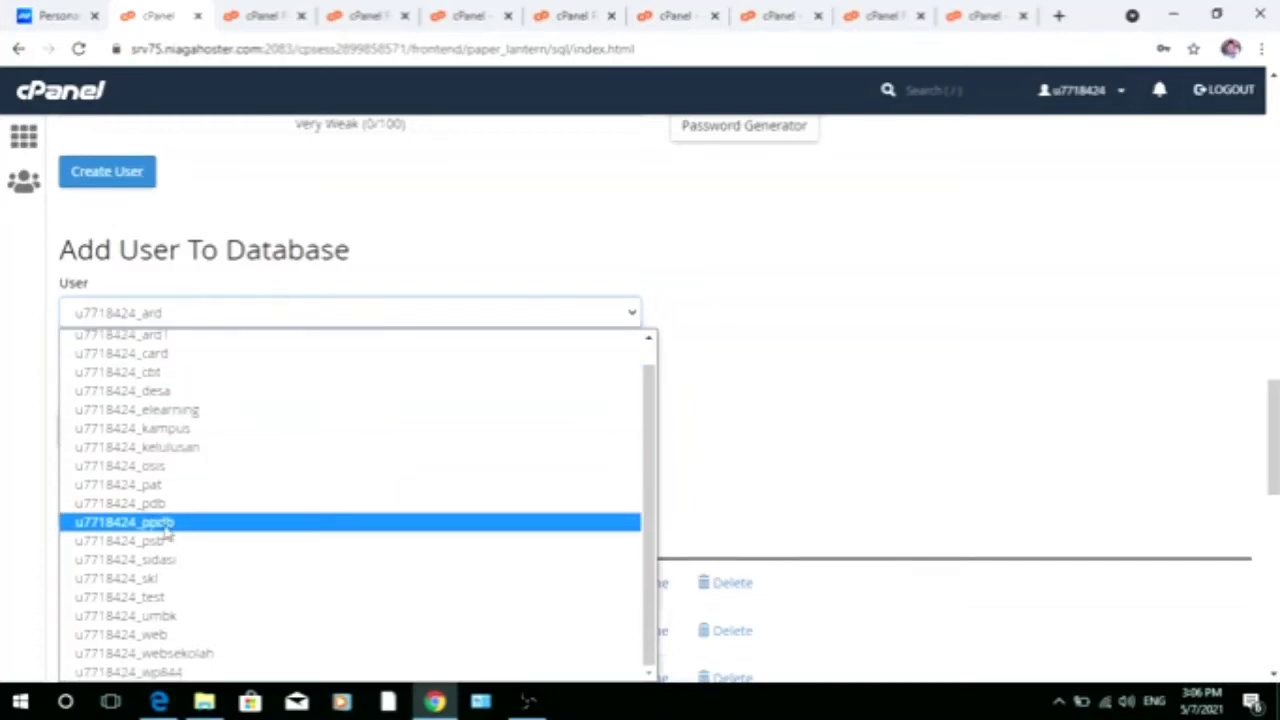
left_click(167, 523)
left_click(197, 378)
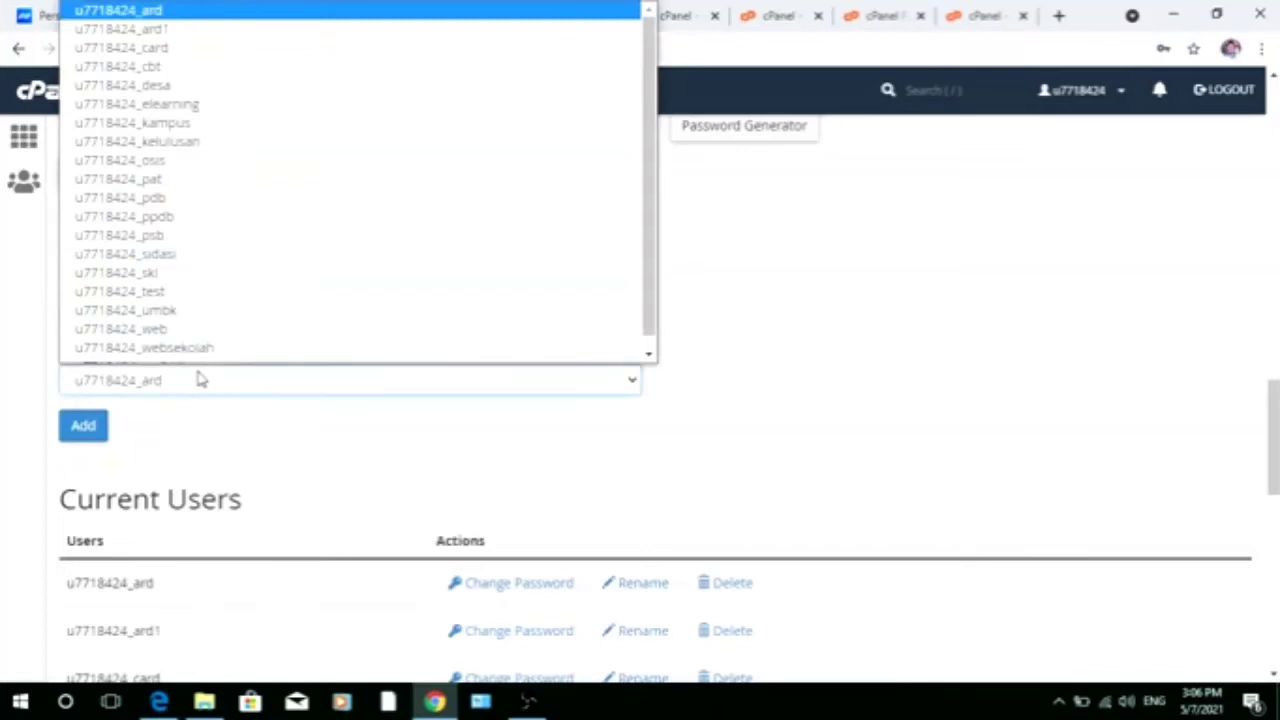
scroll(234, 343, "down", 1)
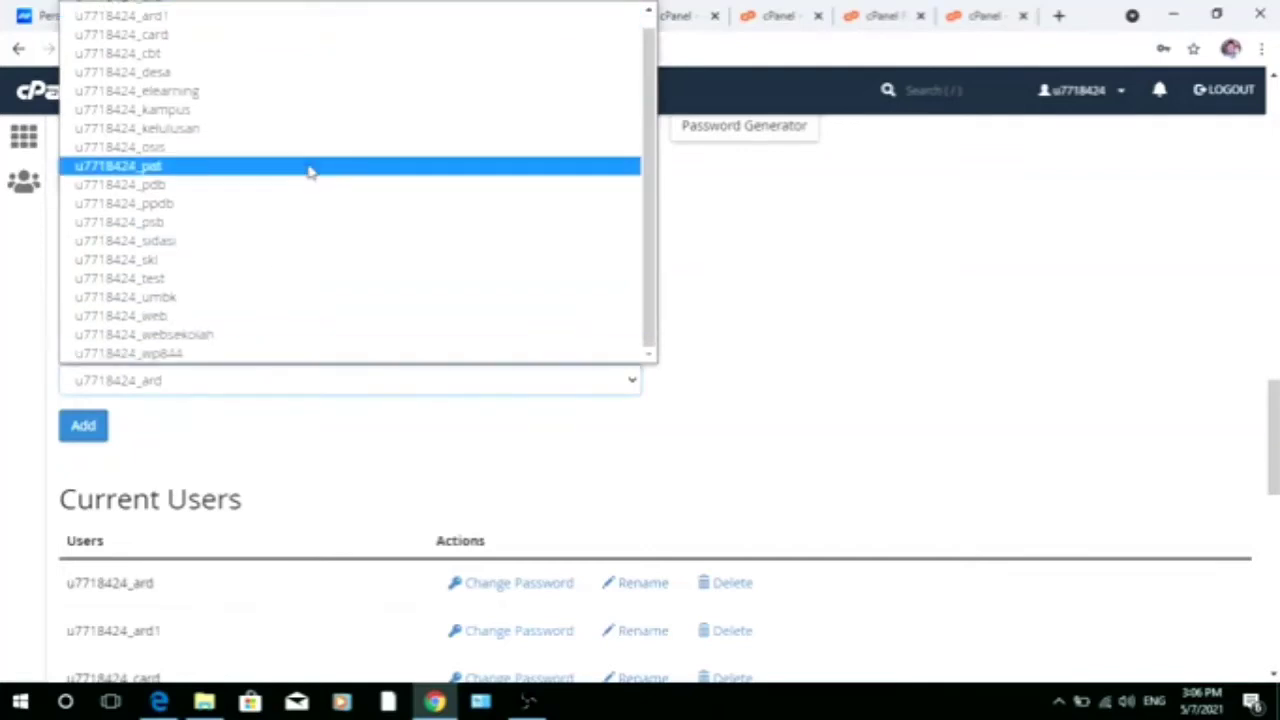
left_click(212, 218)
scroll(320, 251, "up", 6)
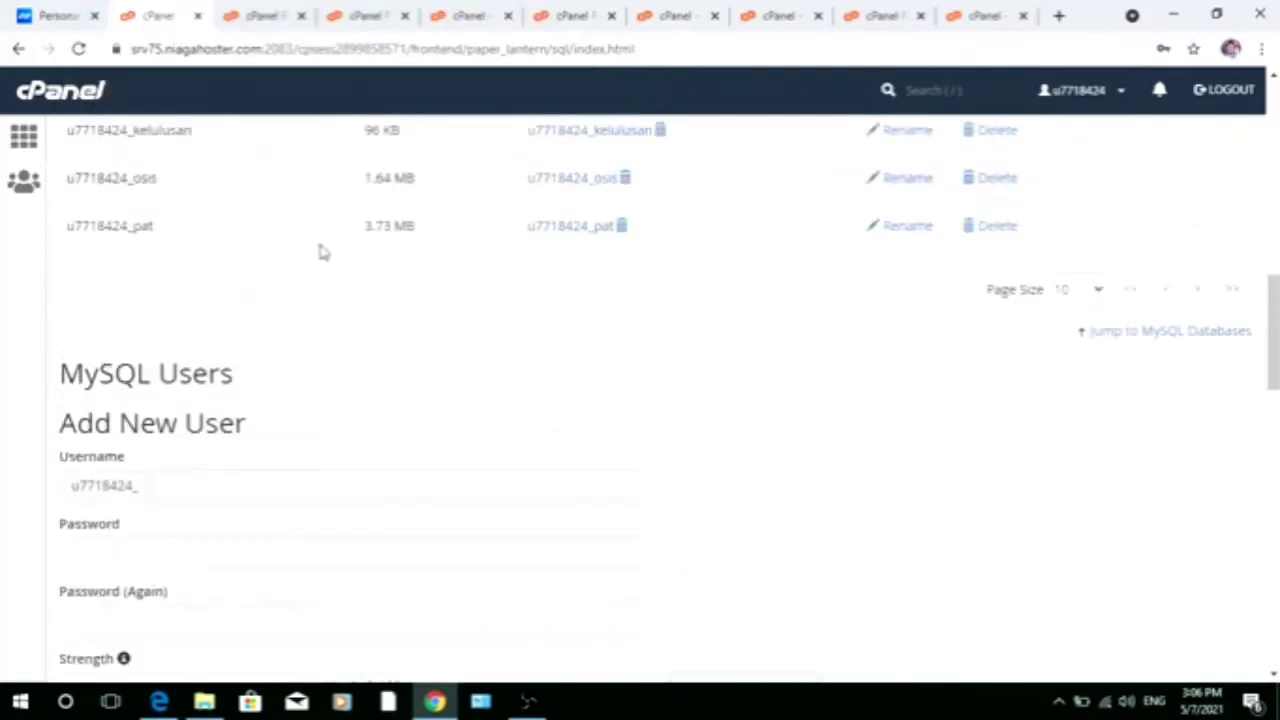
scroll(320, 251, "up", 7)
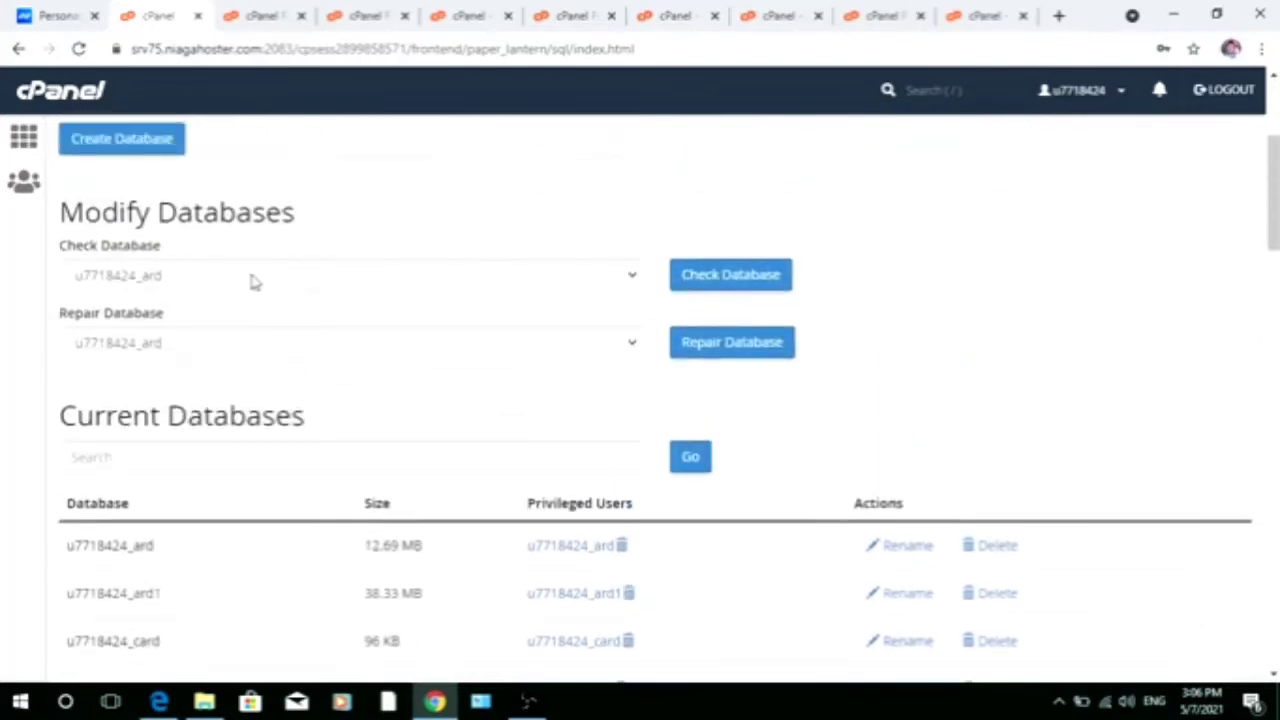
scroll(253, 283, "down", 15)
scroll(228, 390, "down", 3)
scroll(228, 390, "up", 3)
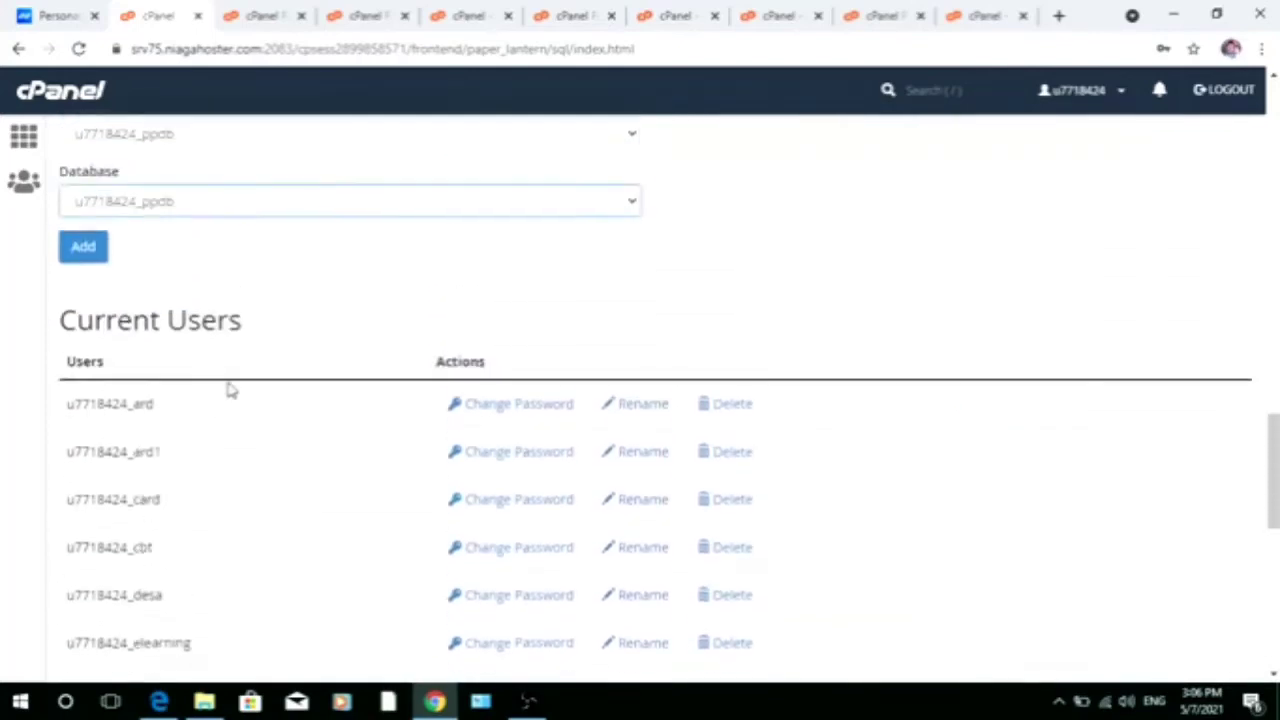
scroll(228, 390, "up", 2)
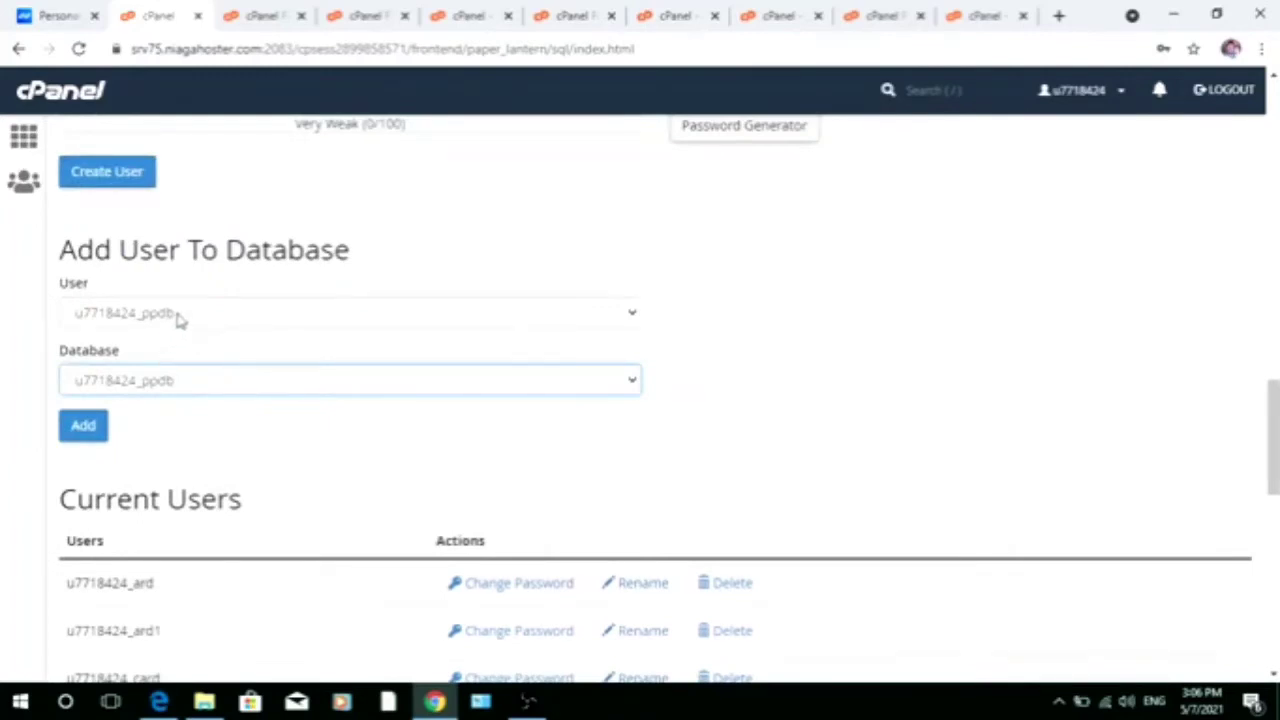
left_click(82, 440)
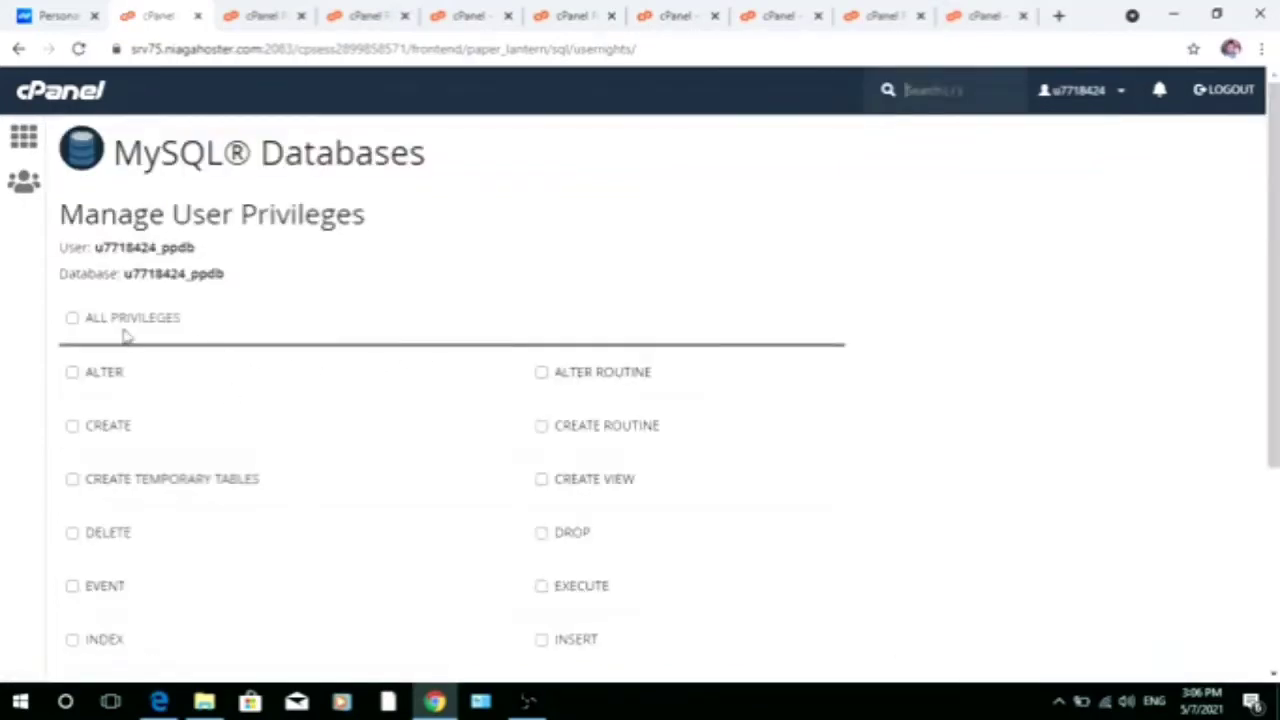
- Grant the ppdb user all privileges on the ppdb database, save the changes and return to the MySQL Databases page
left_click(72, 318)
scroll(551, 349, "down", 3)
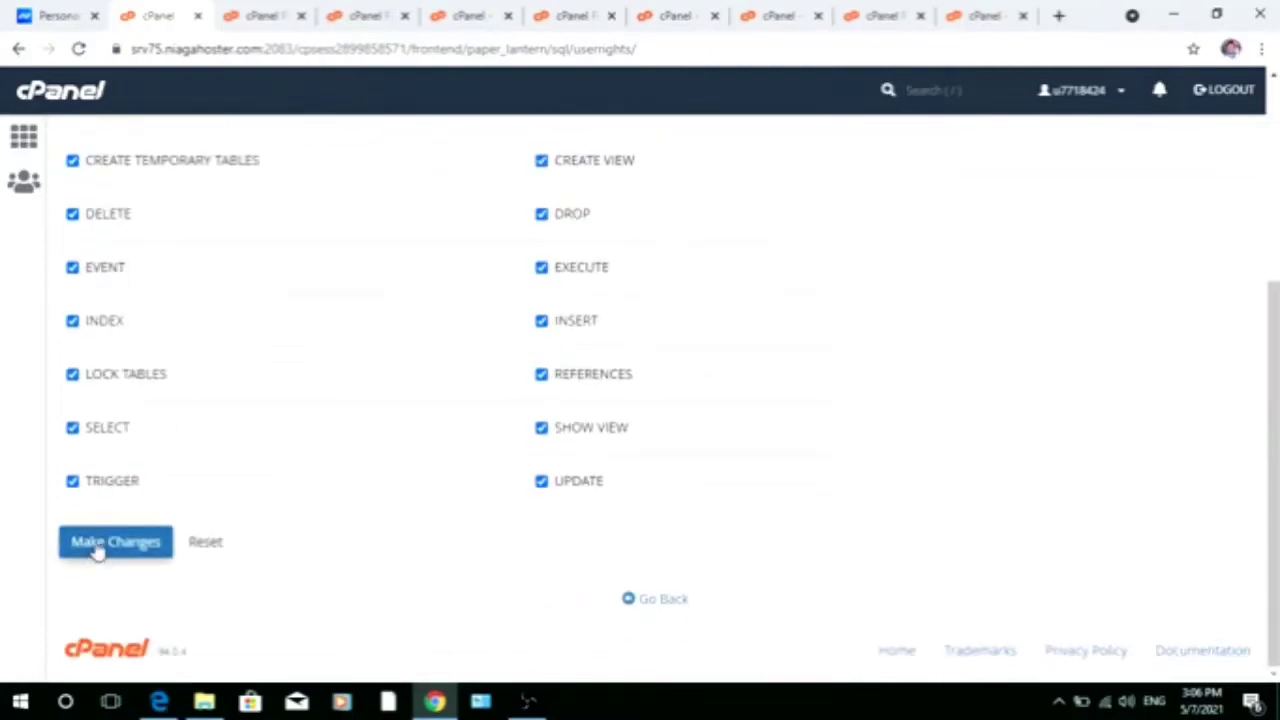
left_click(97, 549)
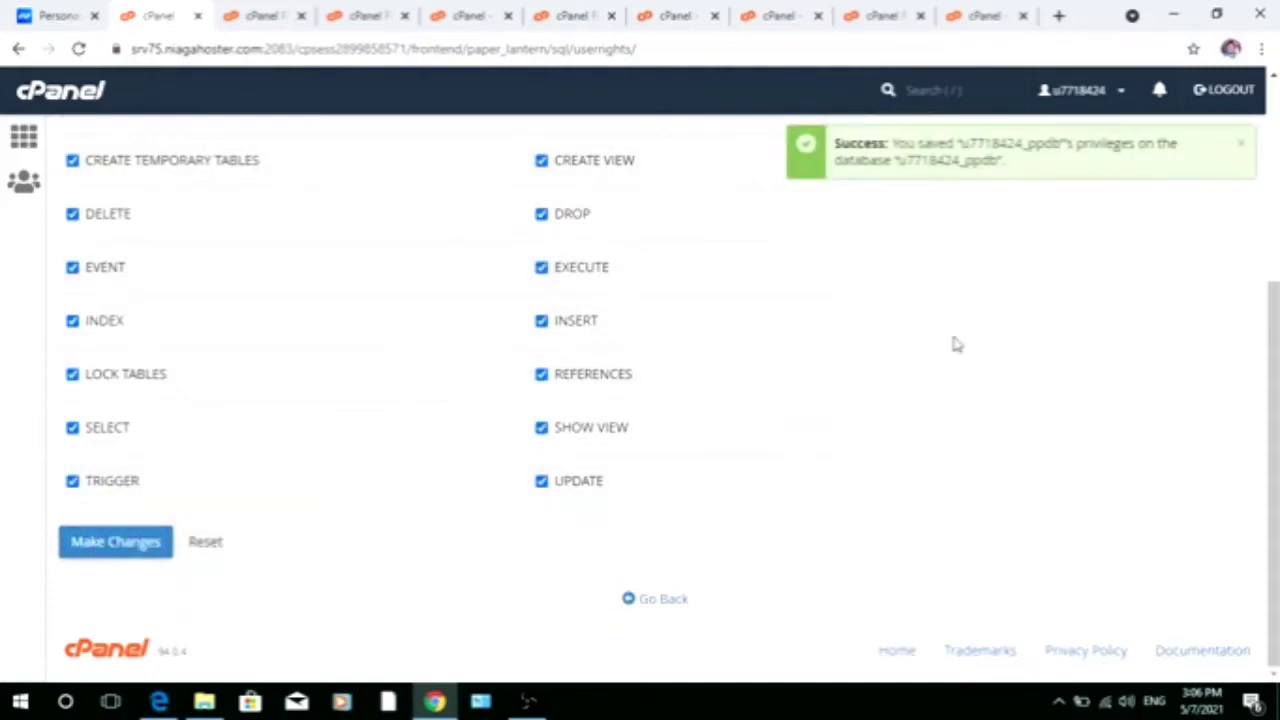
left_click(661, 605)
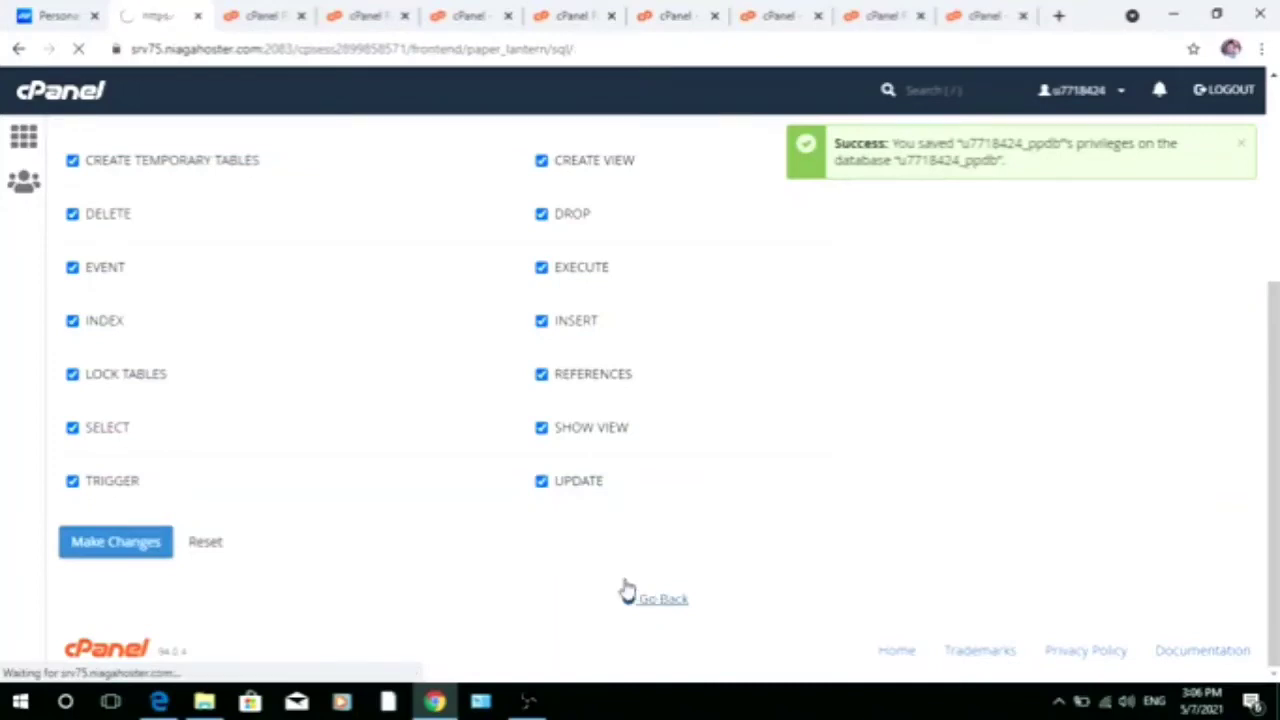
- Set the Current Databases list to 100 entries per page and copy the ppdb database's full name including its account prefix
scroll(443, 463, "down", 5)
scroll(446, 463, "down", 2)
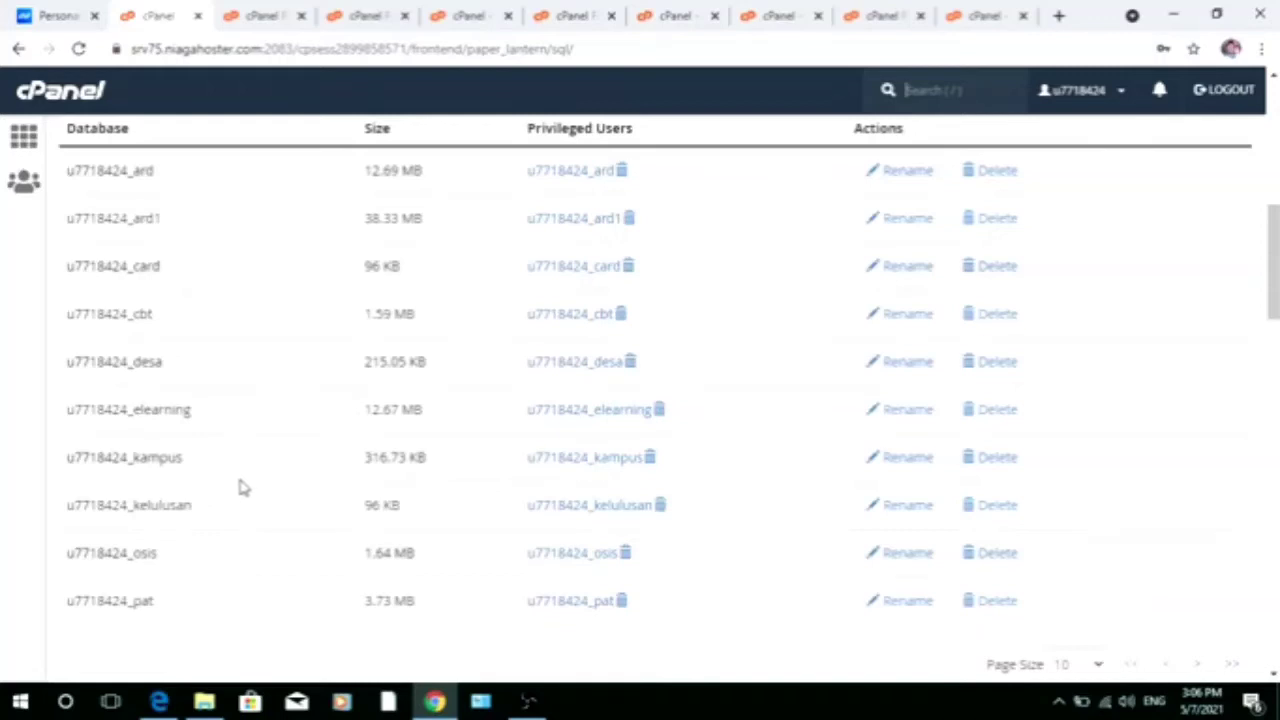
scroll(242, 485, "up", 1)
scroll(245, 483, "down", 3)
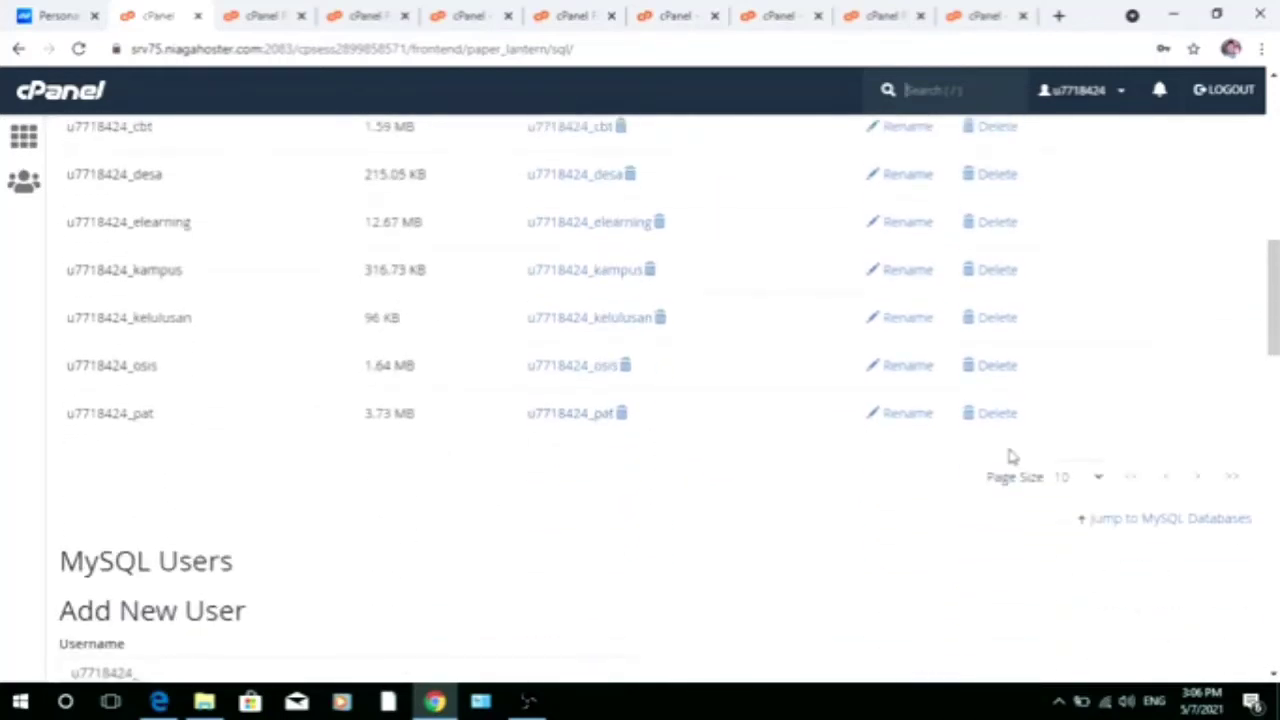
left_click(1090, 485)
left_click(1078, 560)
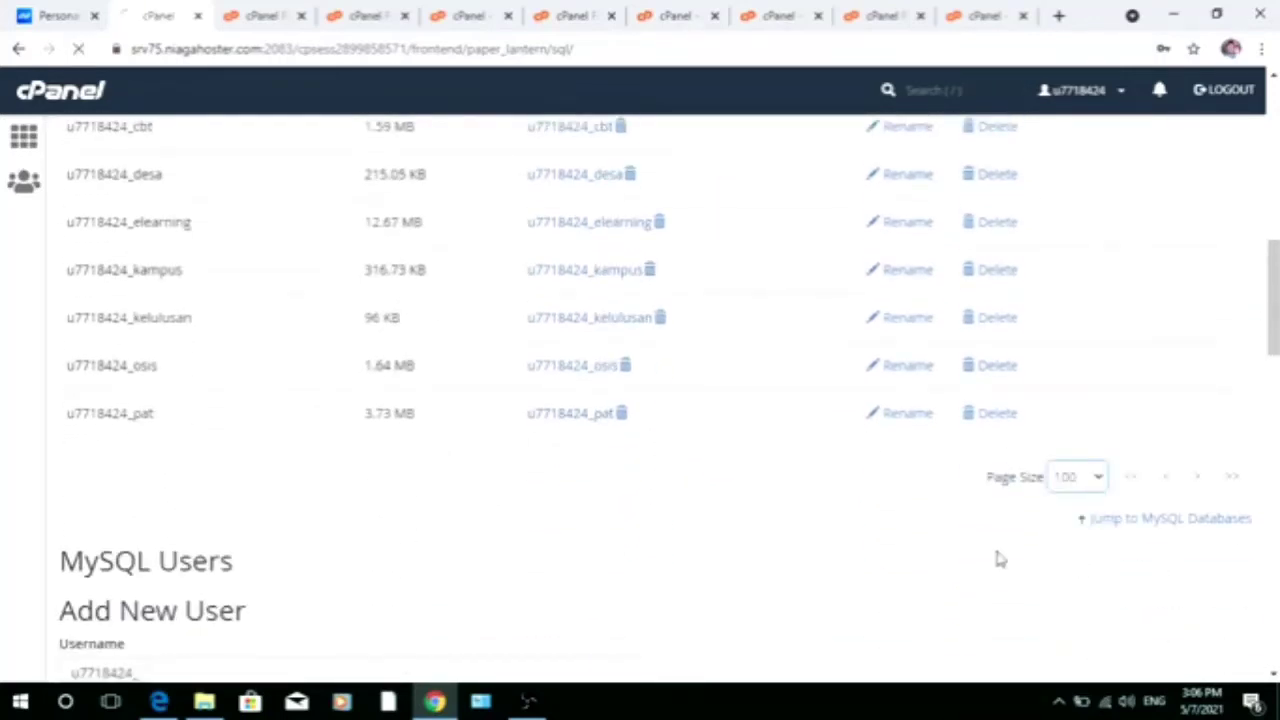
scroll(328, 403, "down", 6)
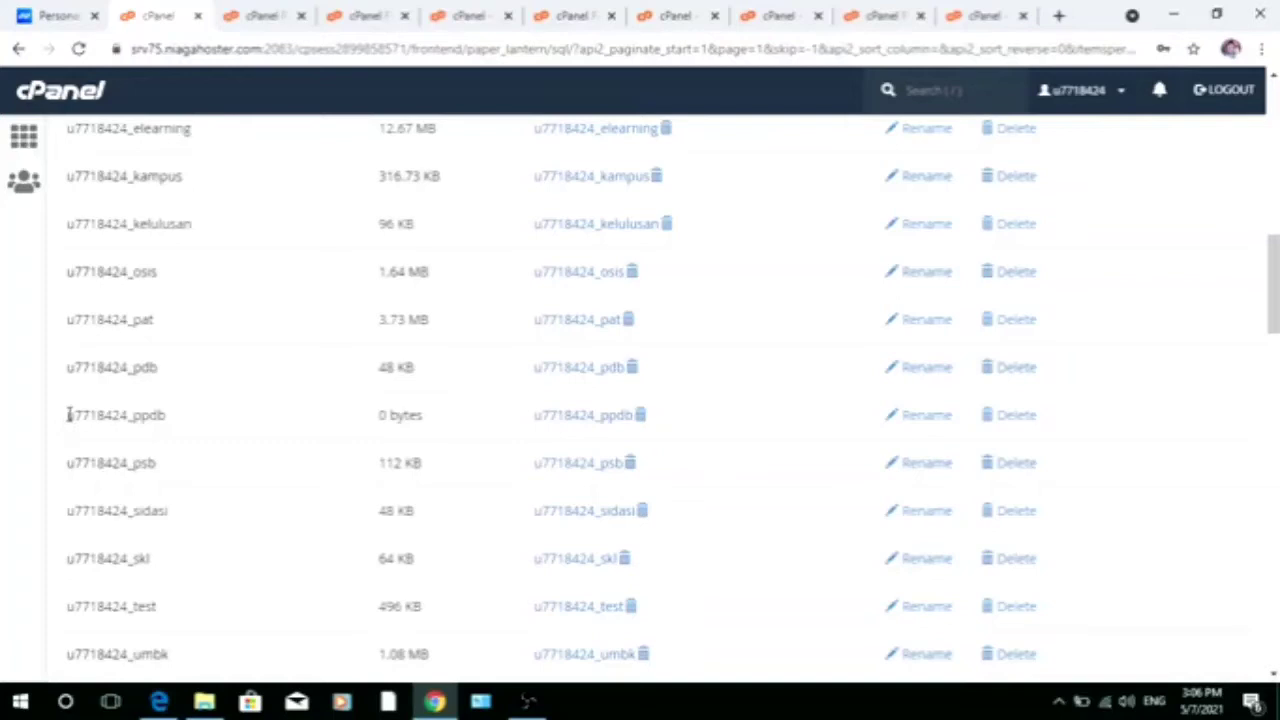
left_click_drag(68, 414, 170, 430)
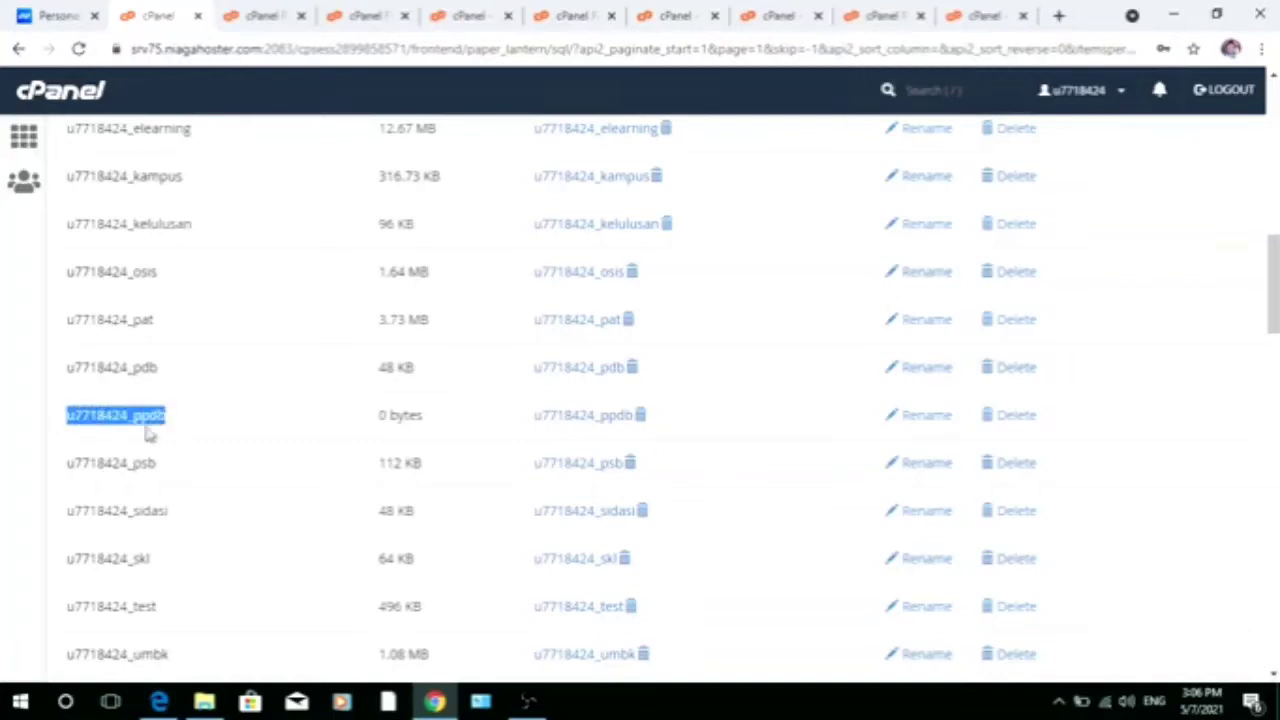
right_click(132, 418)
left_click(184, 432)
- Switch to the ppdbl2021 folder in File Explorer and open the ppdbl2021 SQL file in Notepad++
mouse_move(204, 701)
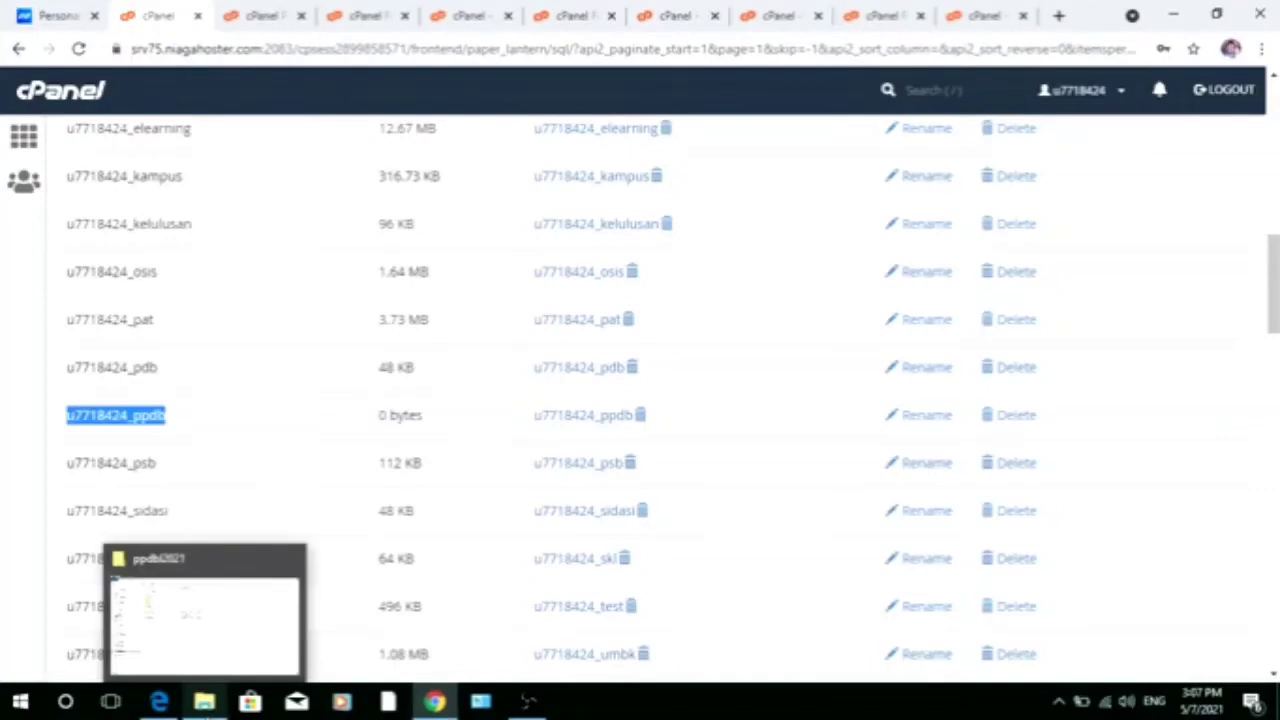
left_click(260, 592)
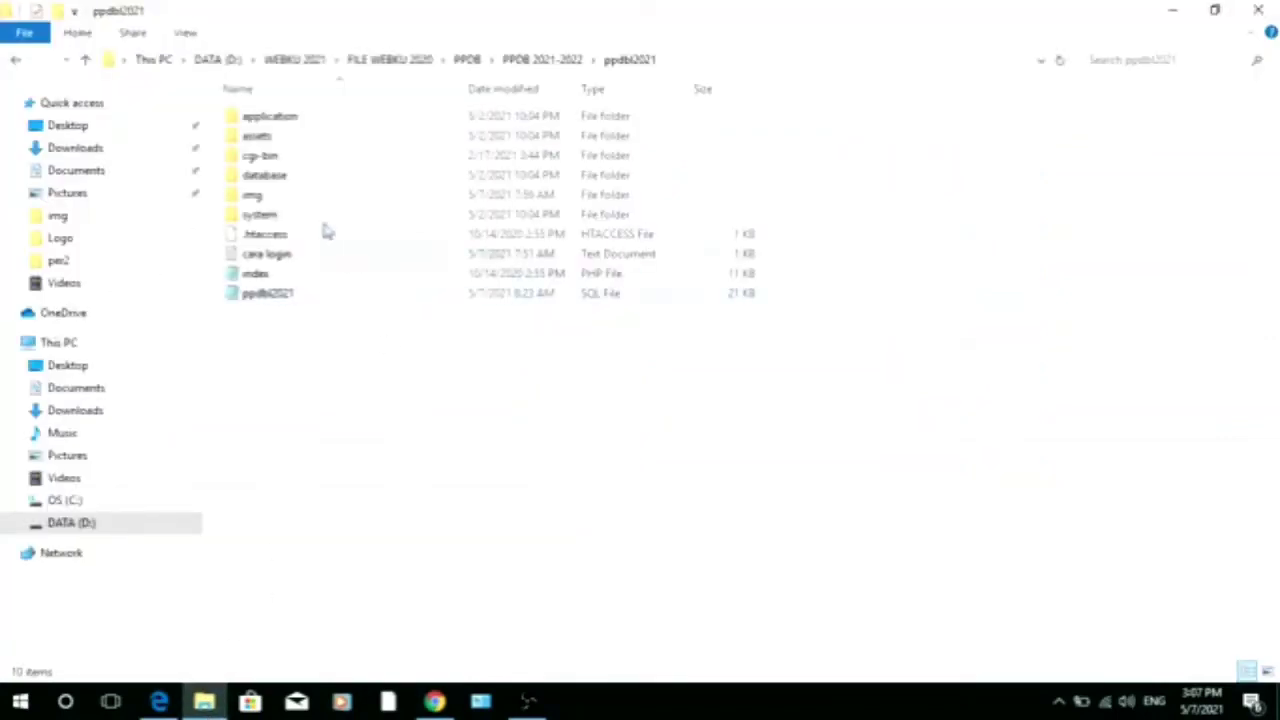
right_click(363, 300)
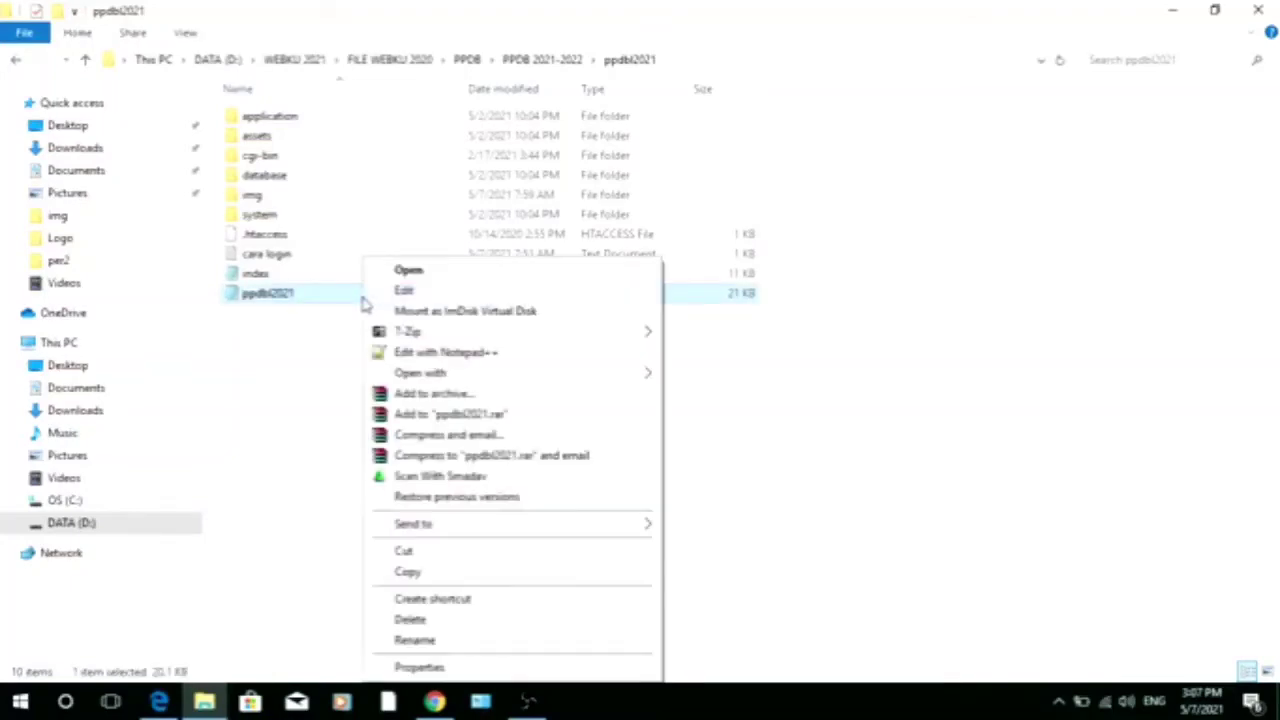
left_click(427, 356)
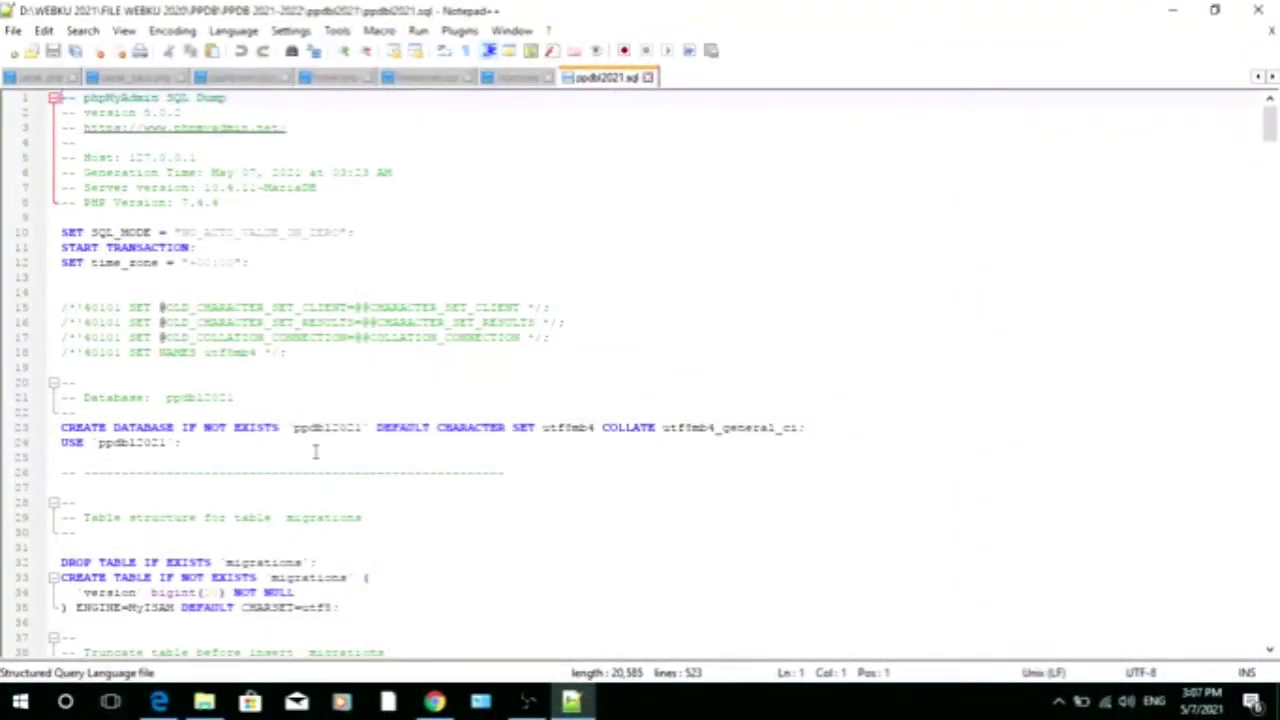
- Replace ppdbl2021 with the copied ppdb database name in the Database comment, CREATE DATABASE and USE lines, then save the file and close Notepad++
left_click_drag(167, 397, 235, 398)
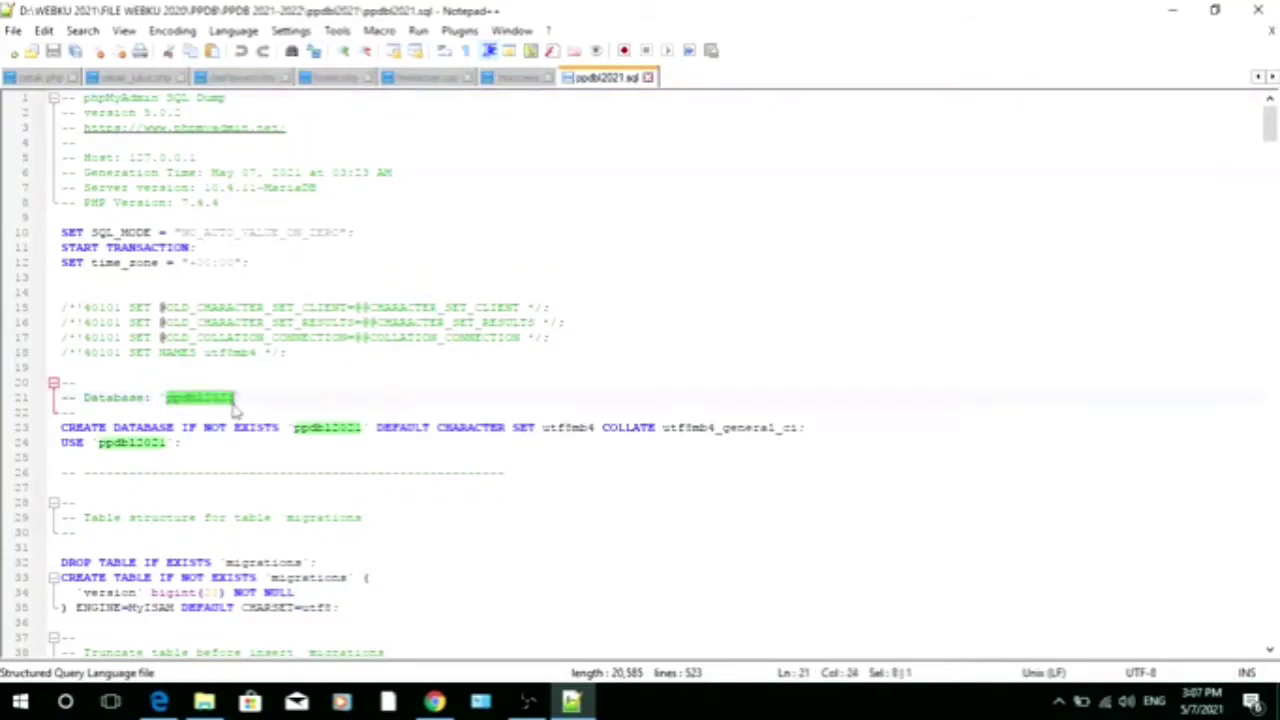
key("ctrl+v")
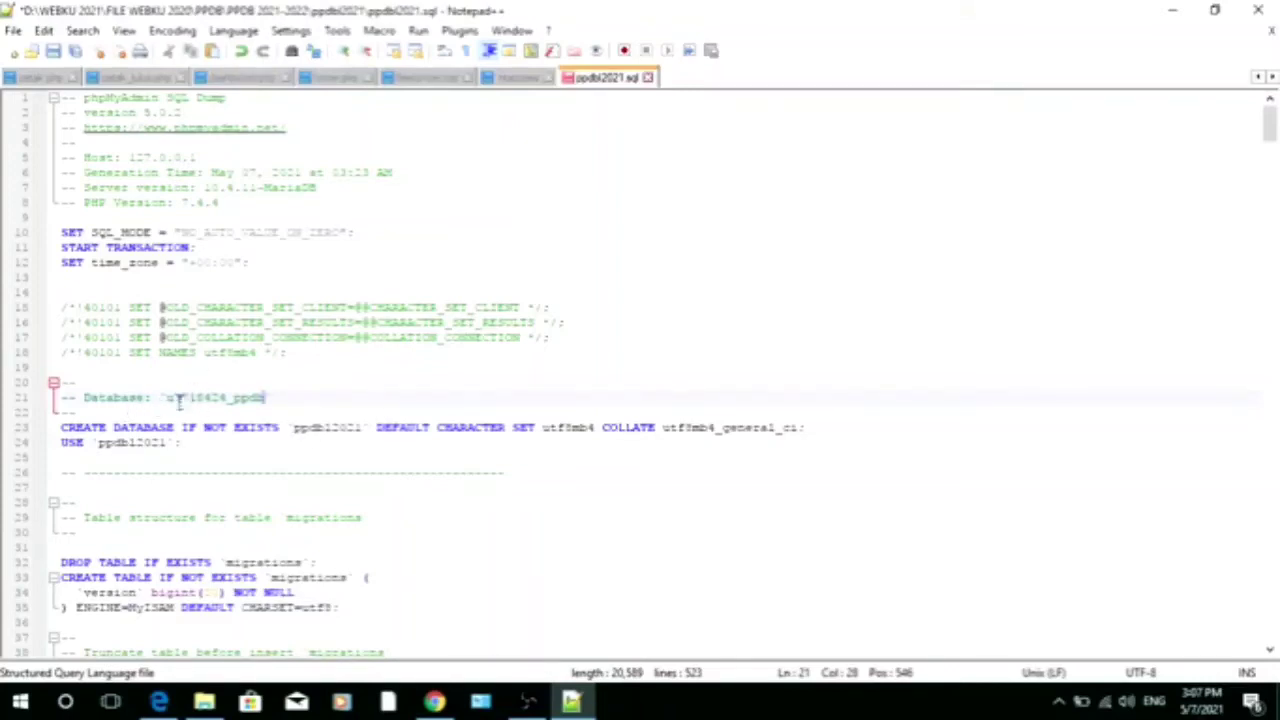
left_click_drag(296, 427, 366, 433)
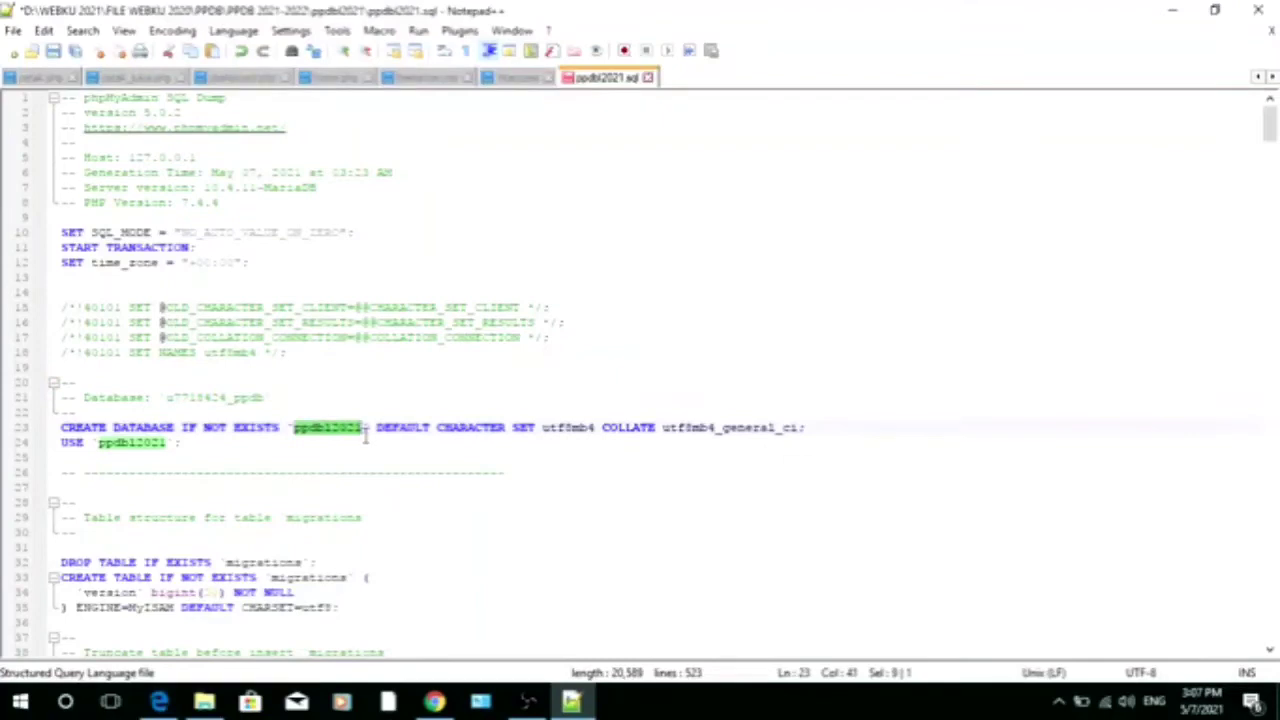
key("ctrl+v")
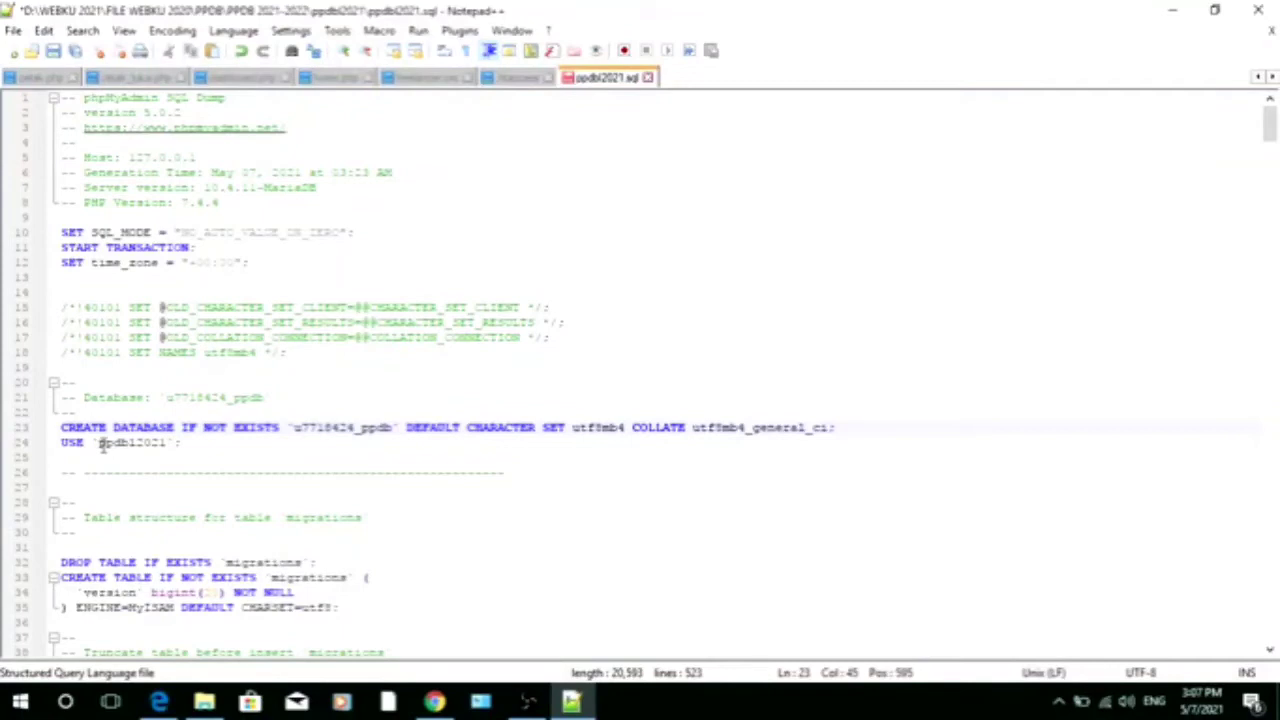
left_click_drag(100, 447, 165, 450)
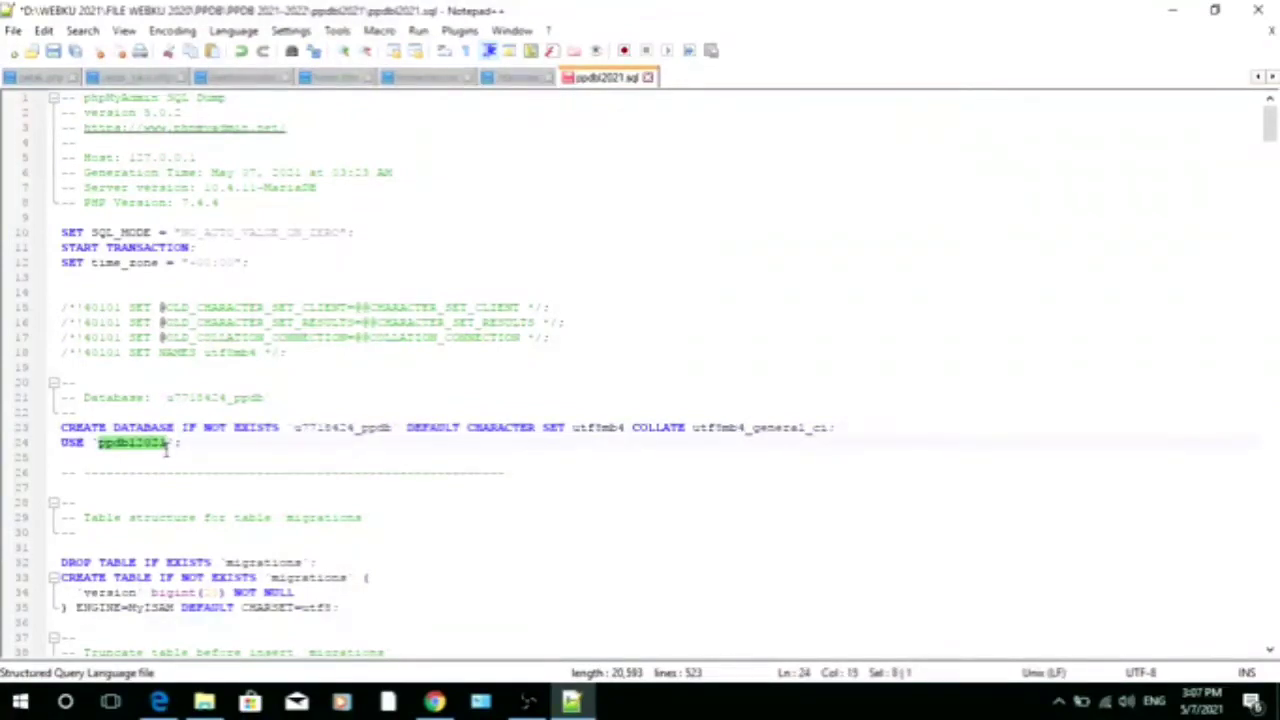
key("ctrl+v")
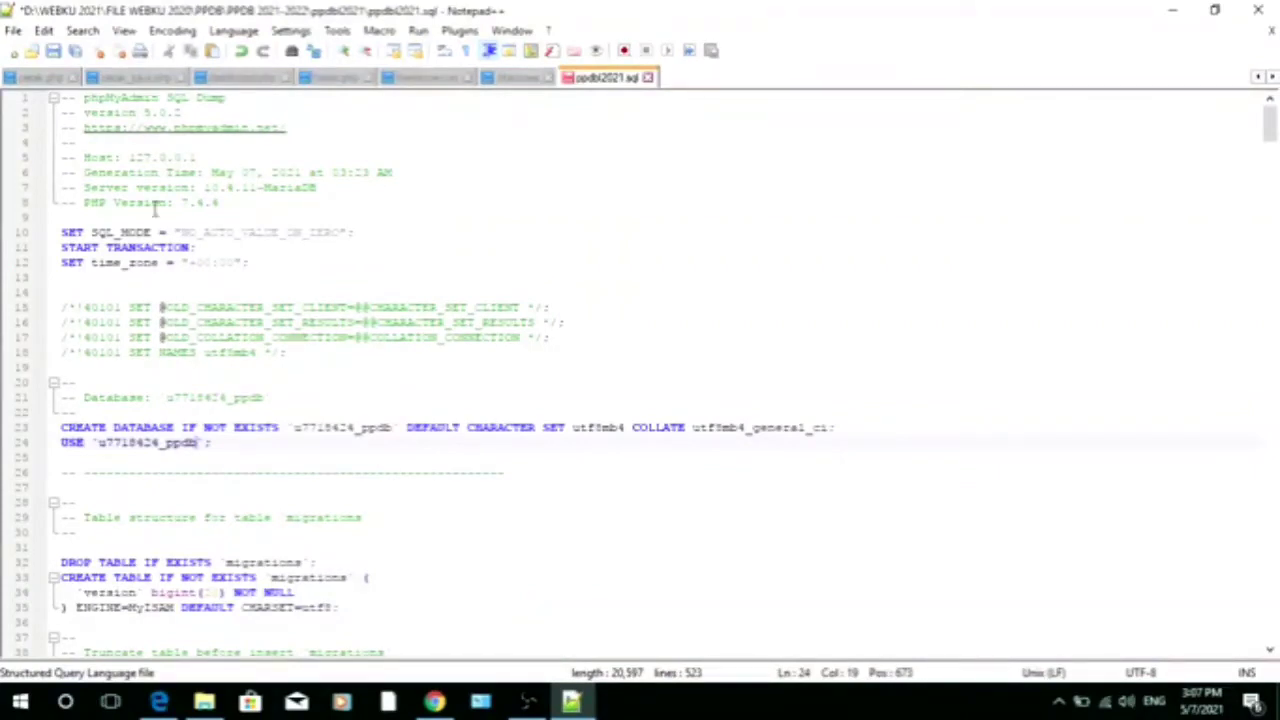
left_click(53, 50)
left_click(1258, 10)
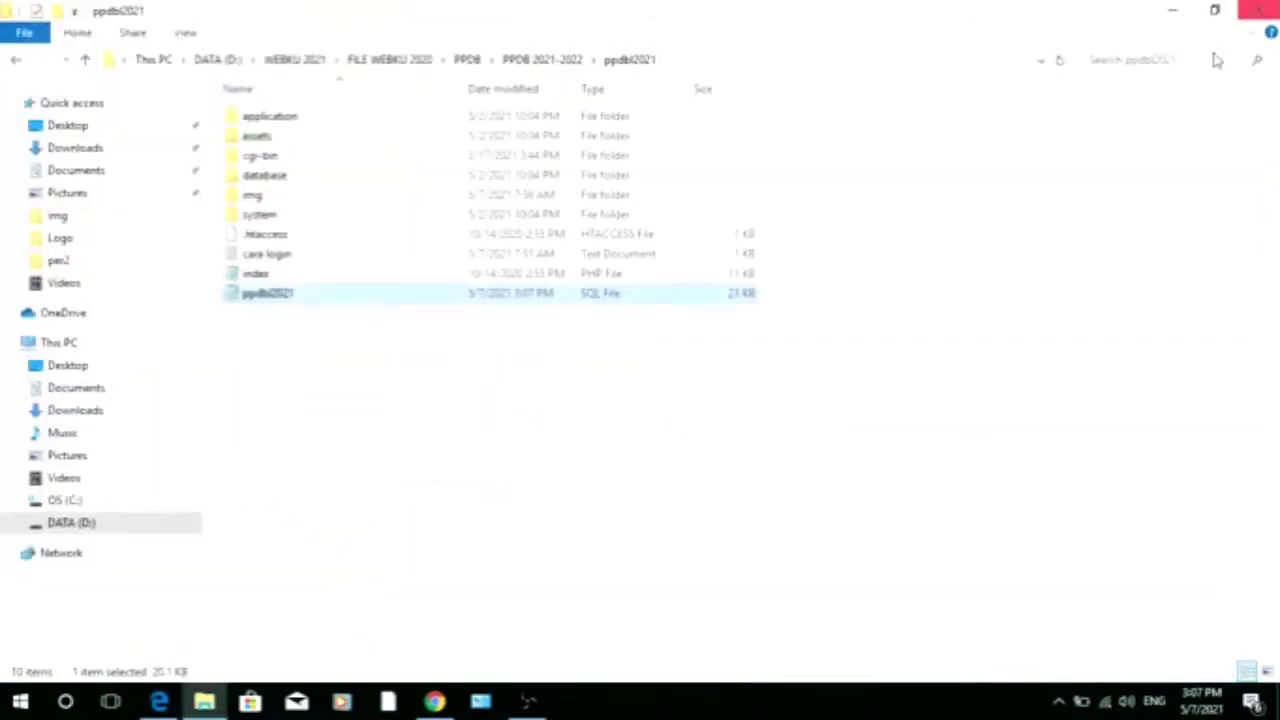
- Switch to Chrome, return to the Niagahoster services page and open phpMyAdmin in a new tab
left_click(435, 703)
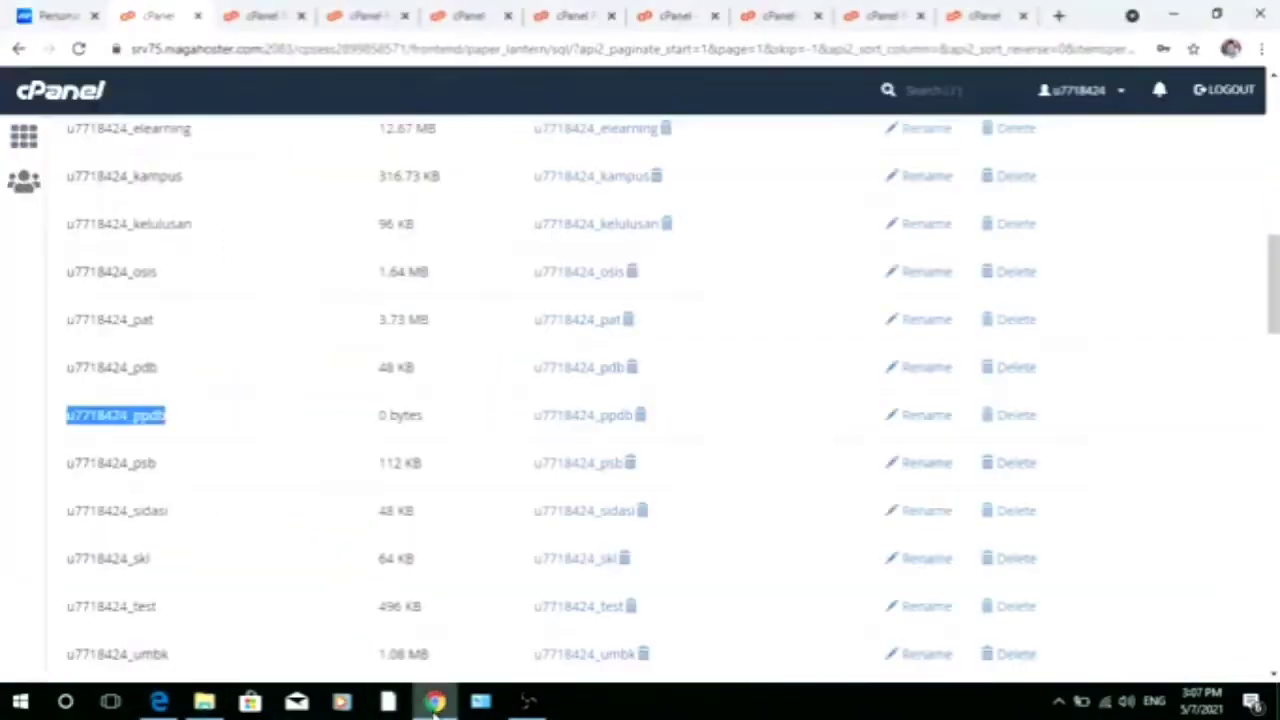
scroll(316, 283, "up", 10)
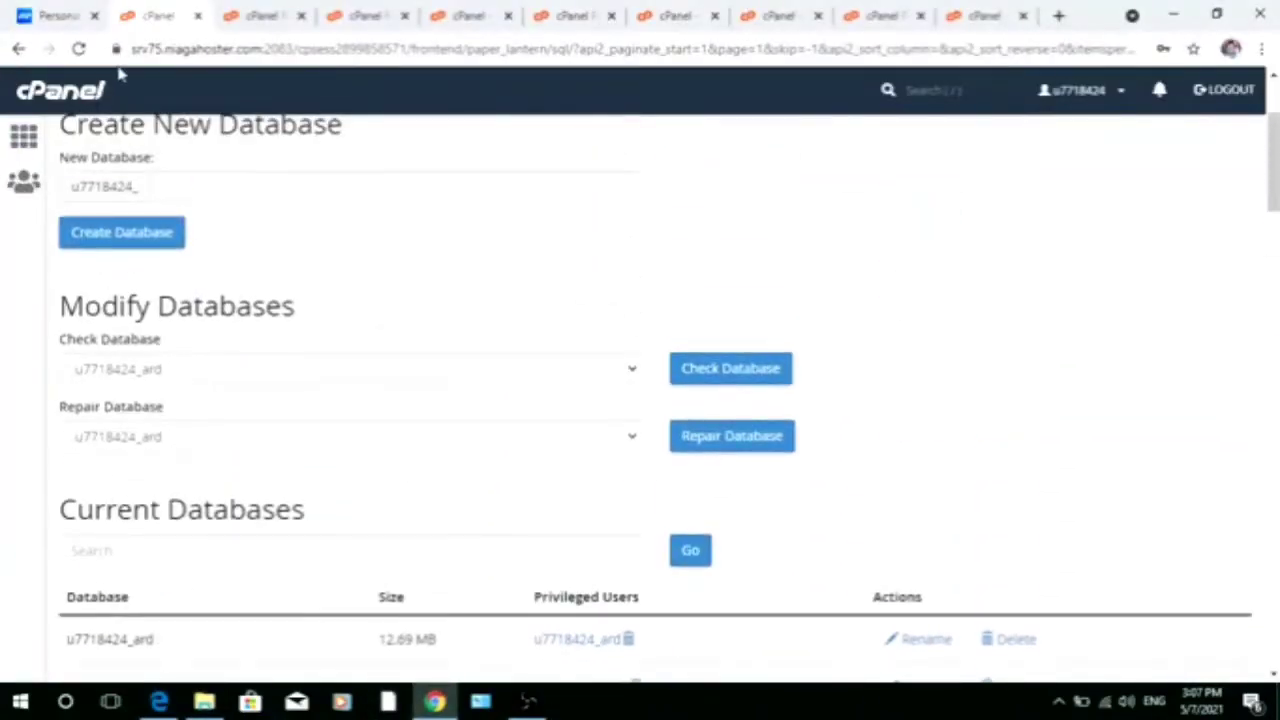
left_click(55, 15)
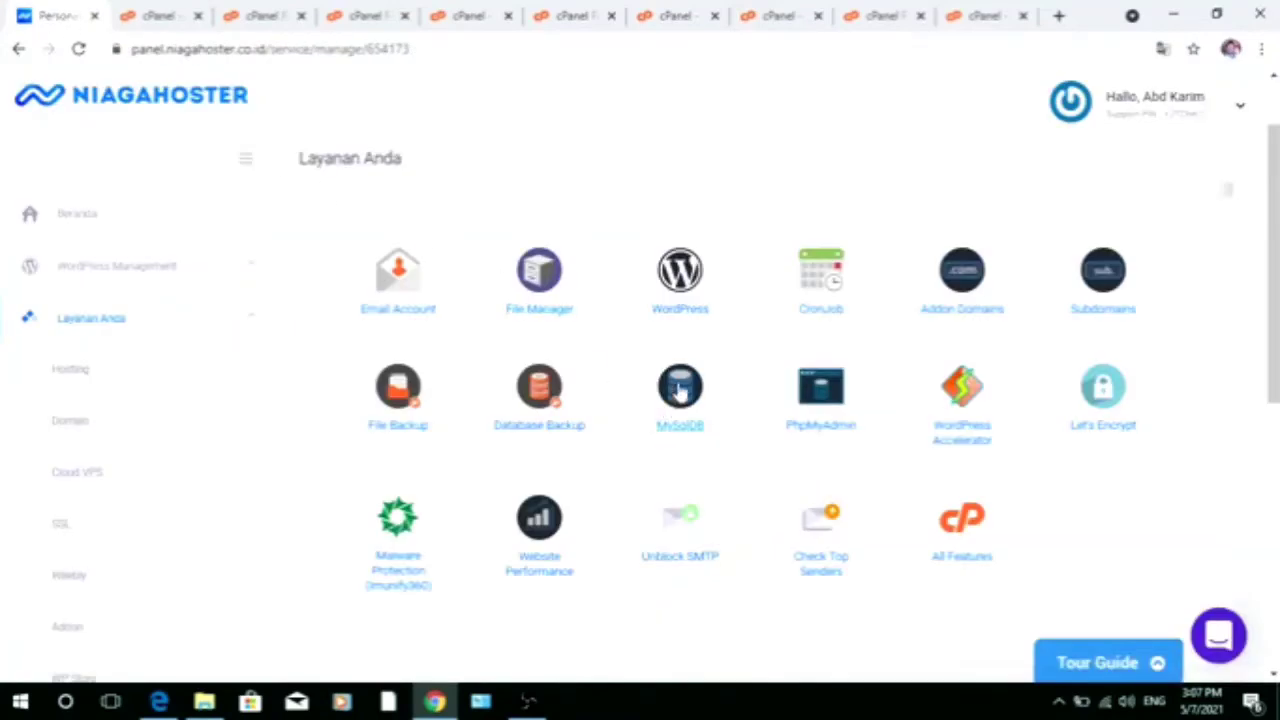
right_click(815, 430)
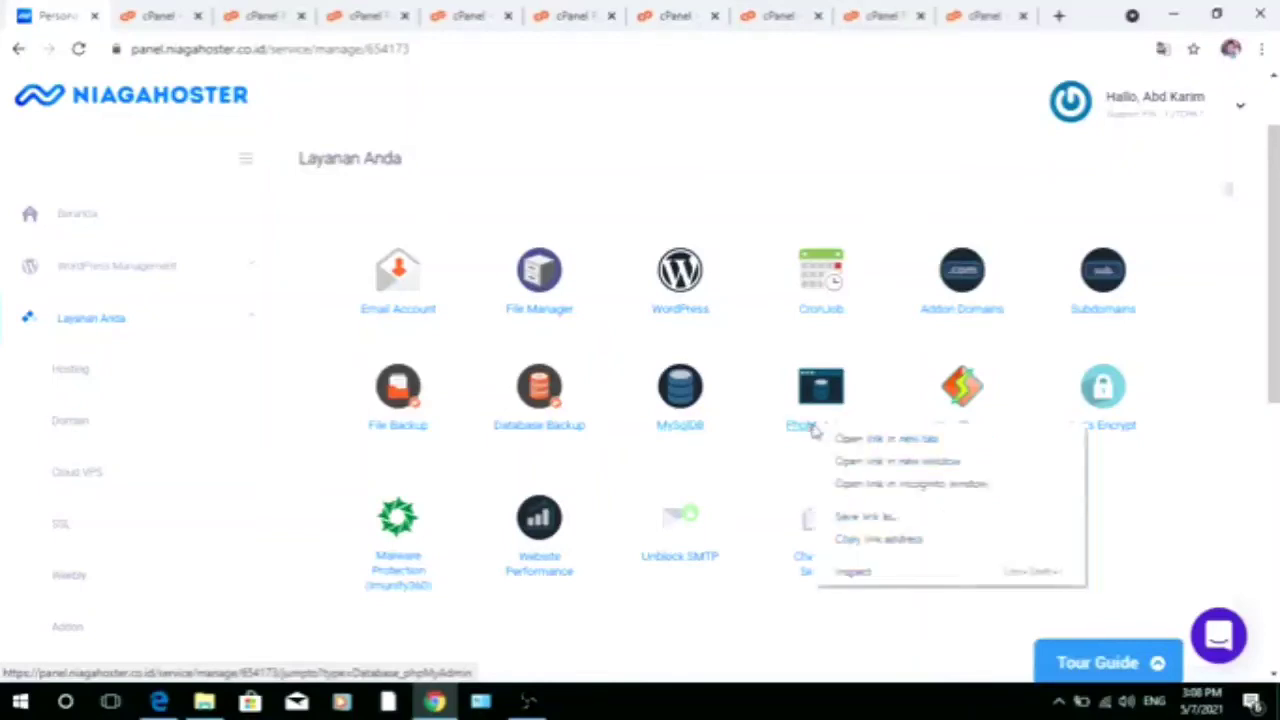
left_click(873, 440)
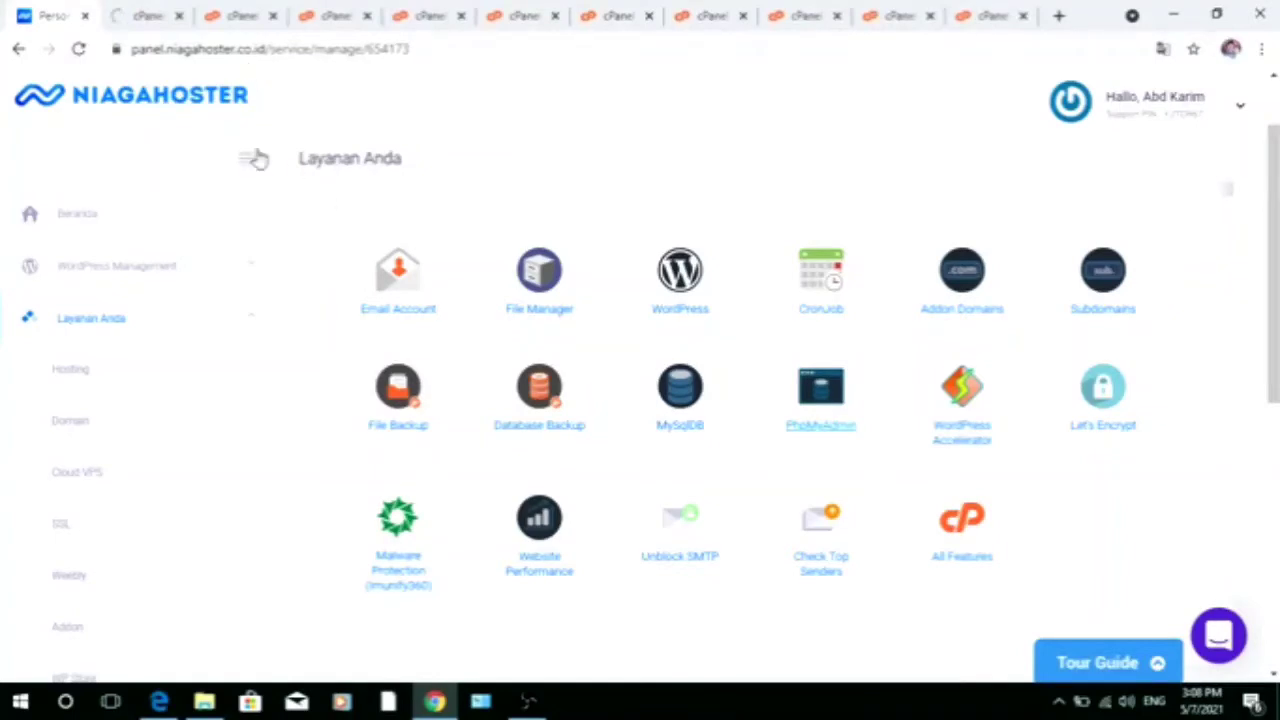
left_click(148, 17)
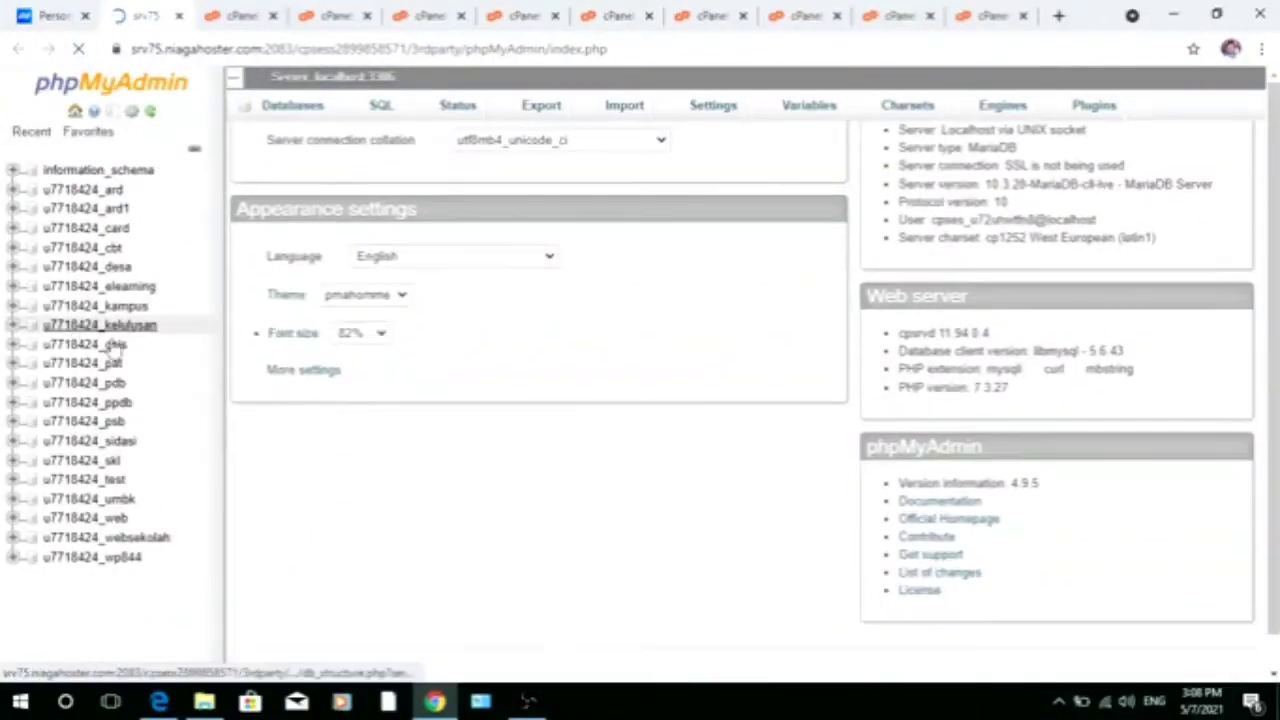
- Import the ppdbl2021 SQL file from the local ppdbl2021 folder into the ppdb database
left_click(95, 405)
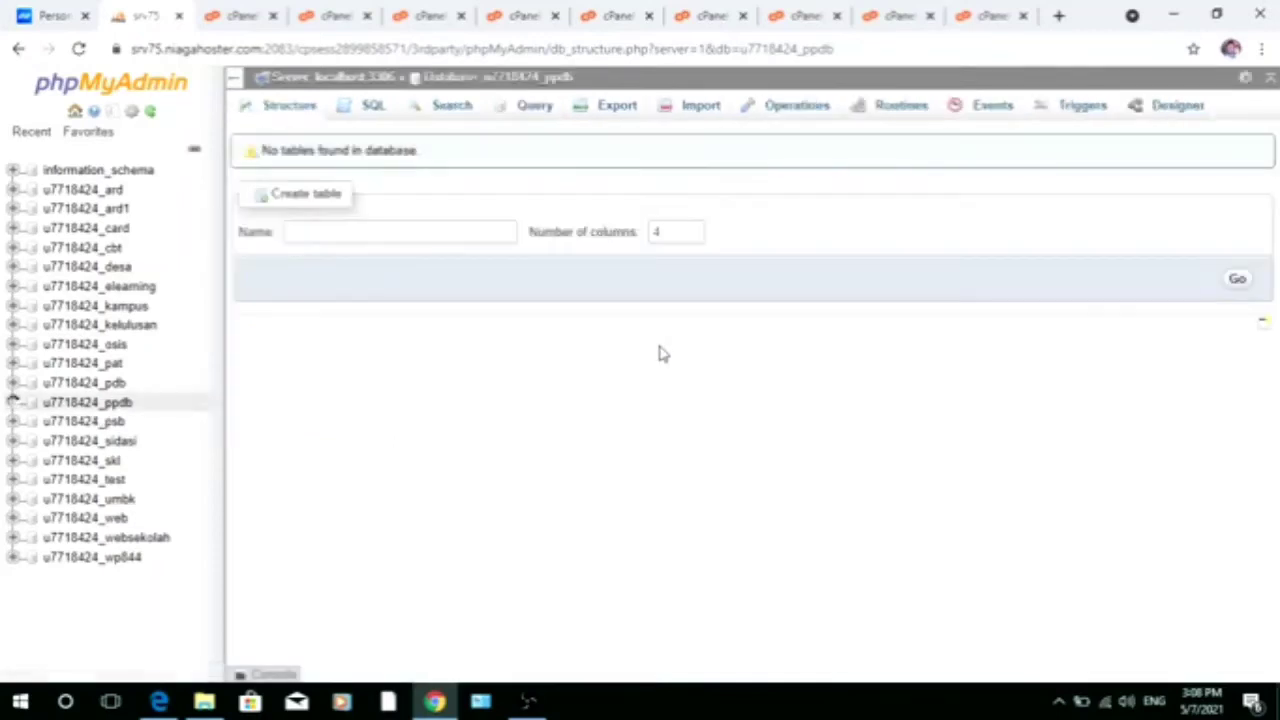
left_click(700, 106)
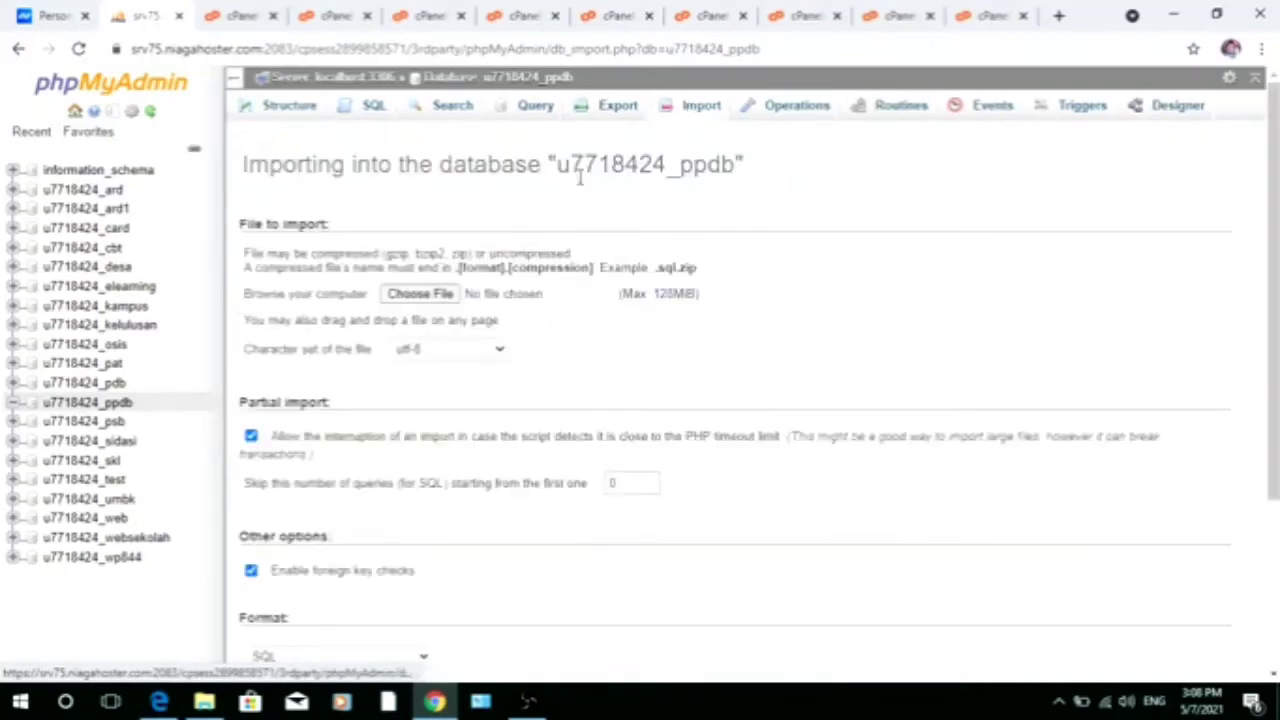
left_click(420, 294)
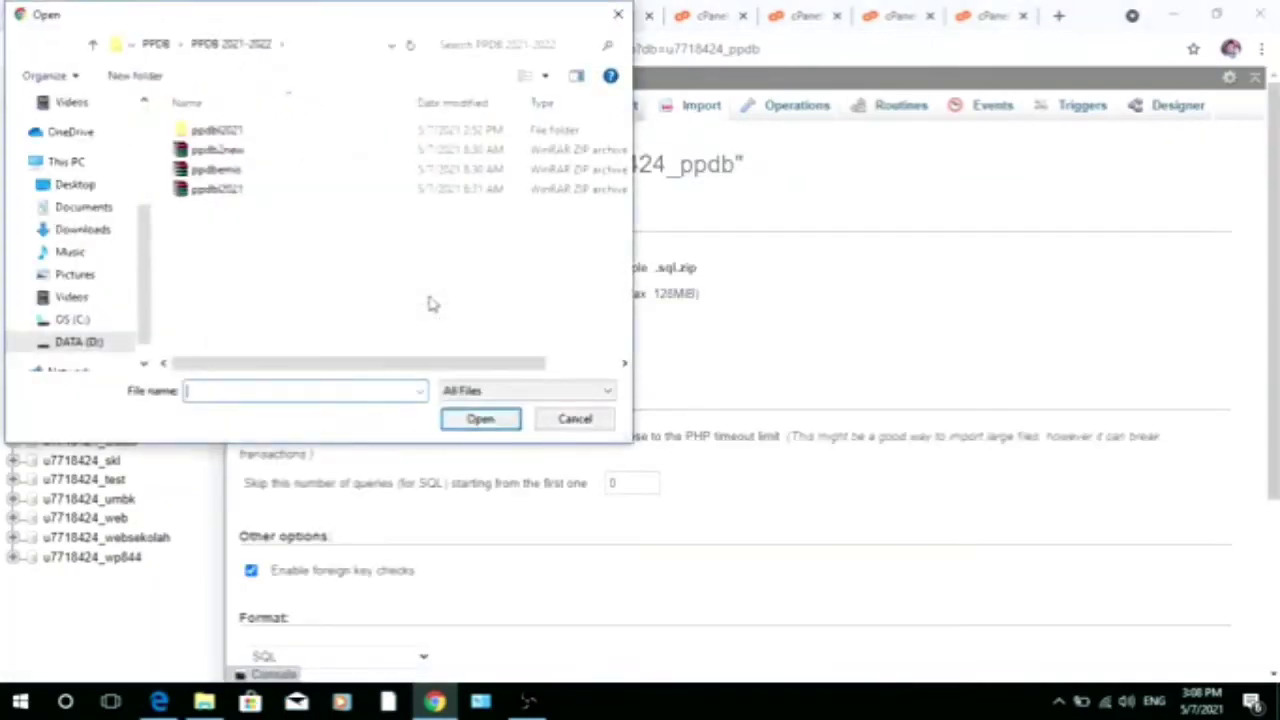
double_click(262, 134)
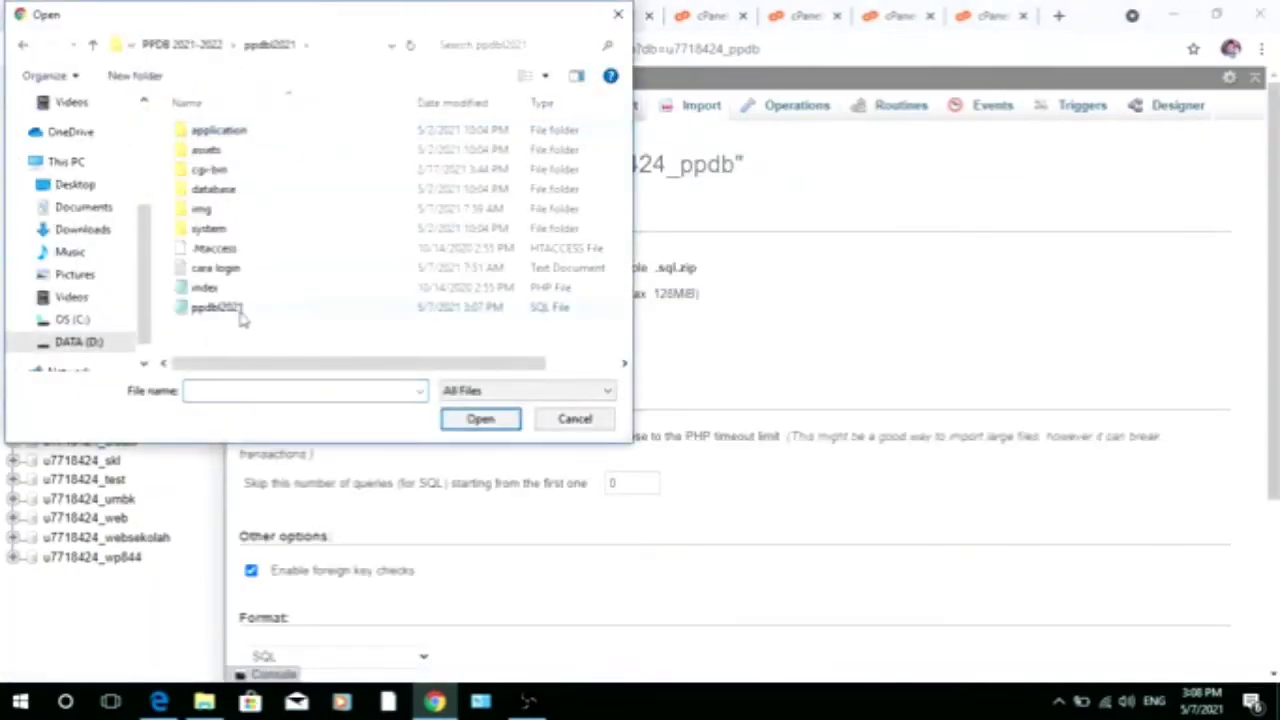
left_click(310, 312)
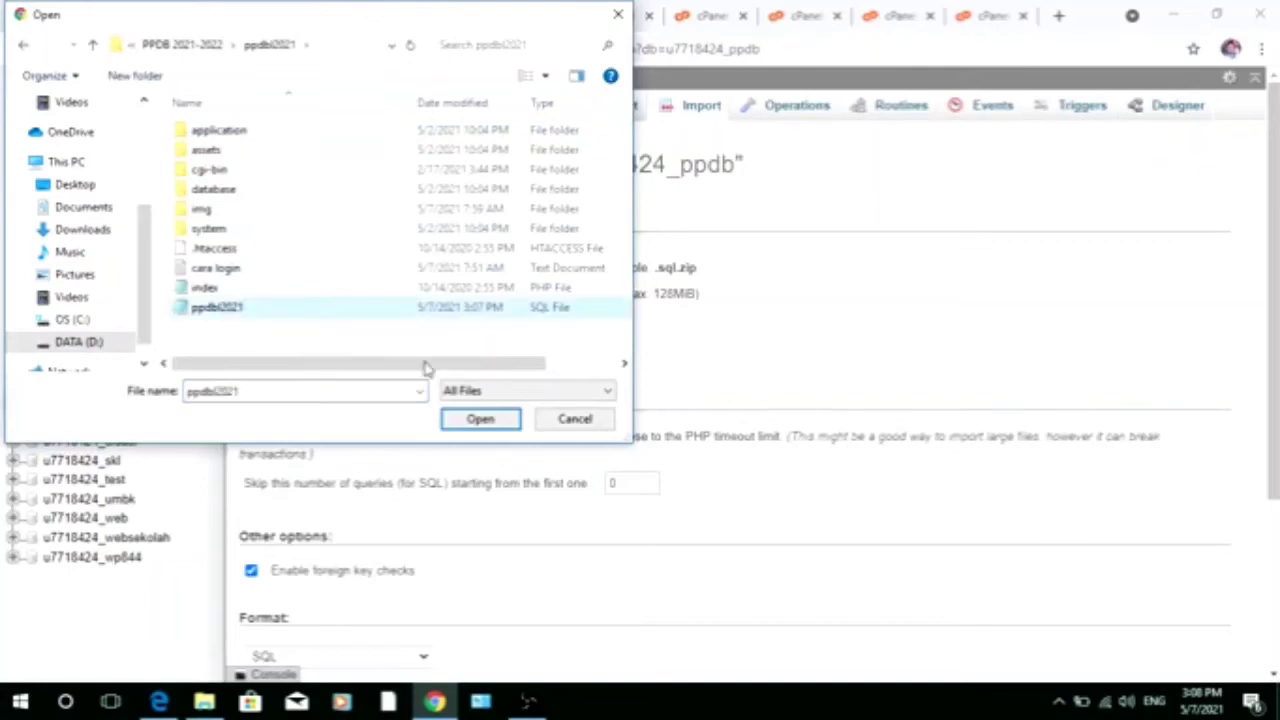
left_click(481, 419)
scroll(710, 400, "down", 3)
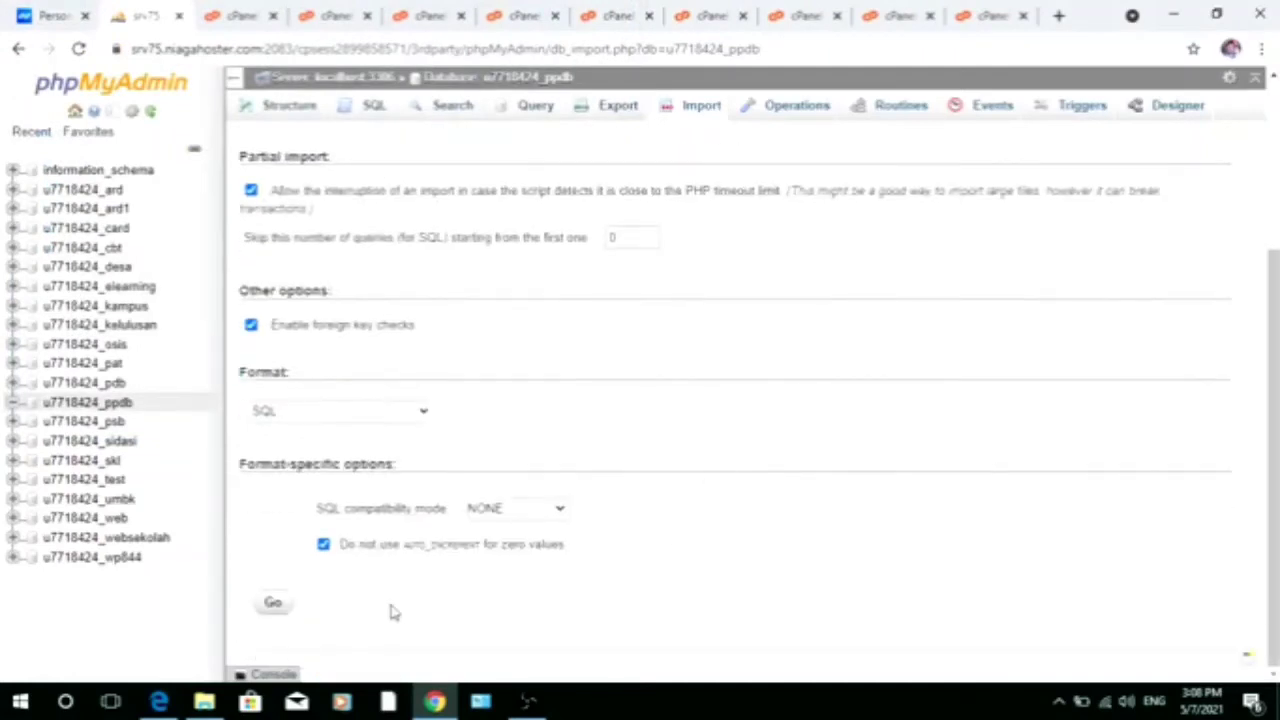
left_click(272, 606)
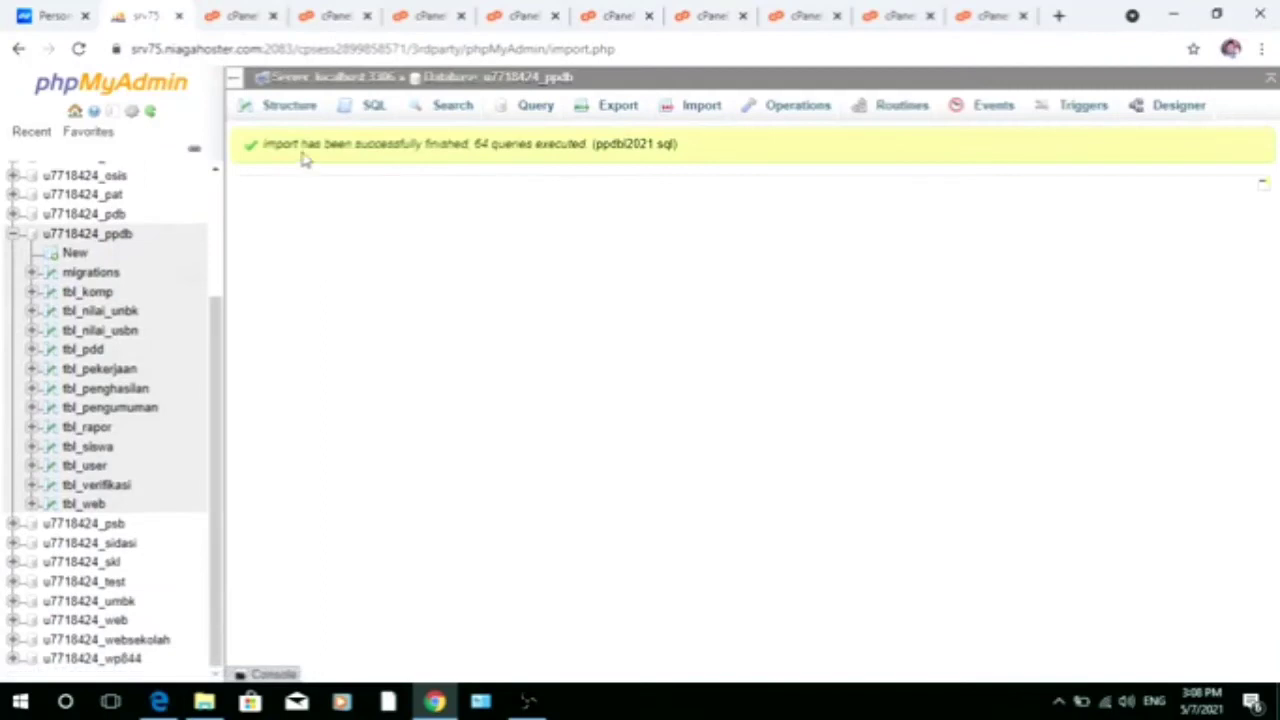
- Return to the cPanel File Manager and reopen the ppdb folder inside public_html with its refreshed contents
left_click(234, 24)
left_click(325, 24)
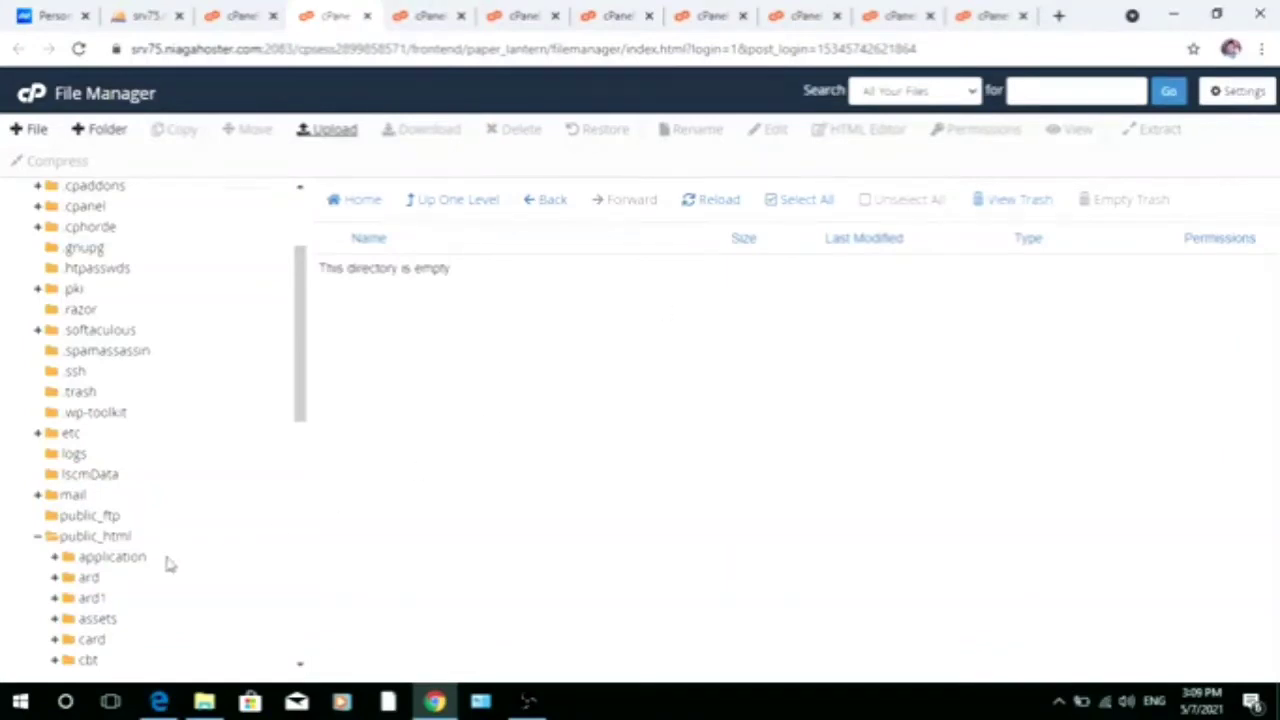
left_click(90, 537)
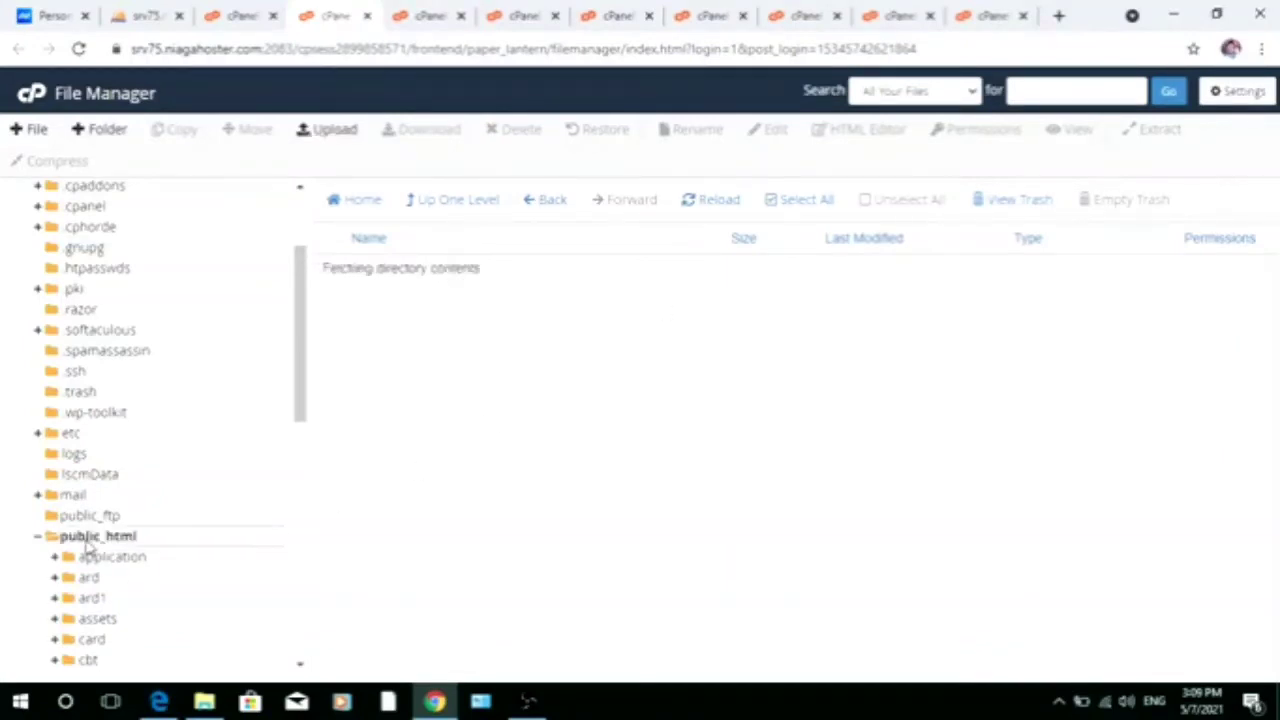
scroll(437, 517, "down", 3)
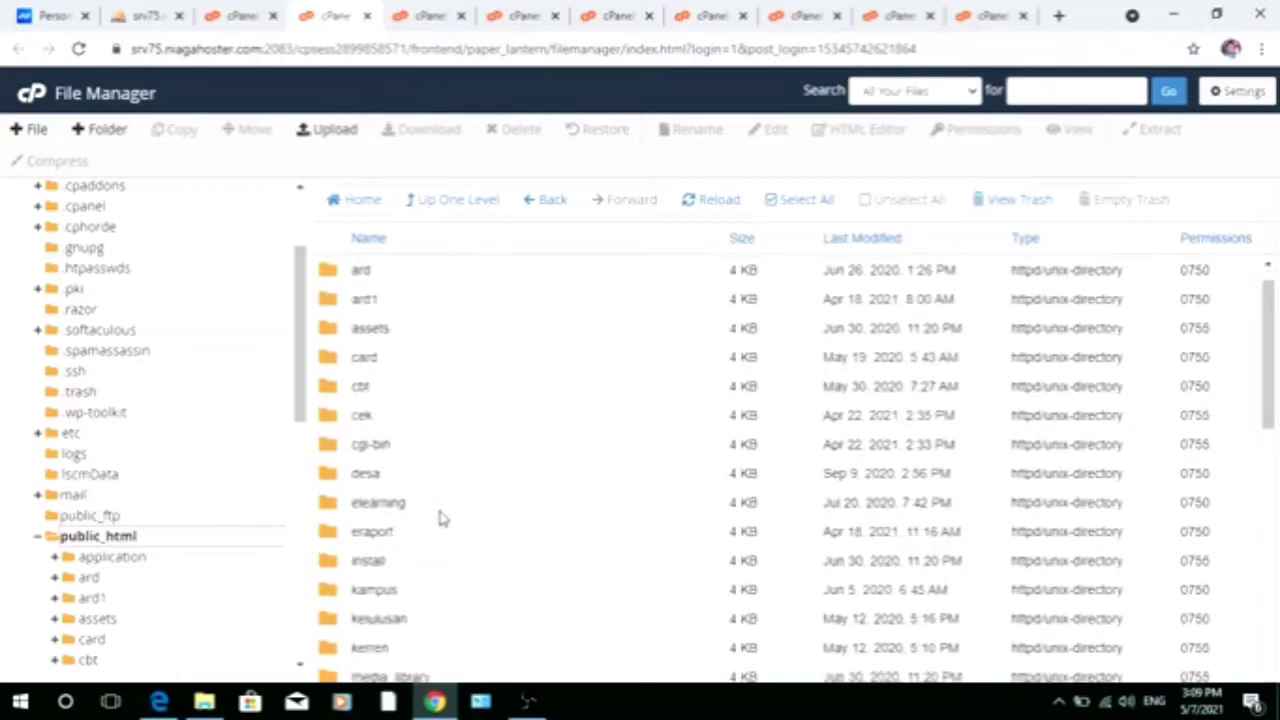
double_click(443, 572)
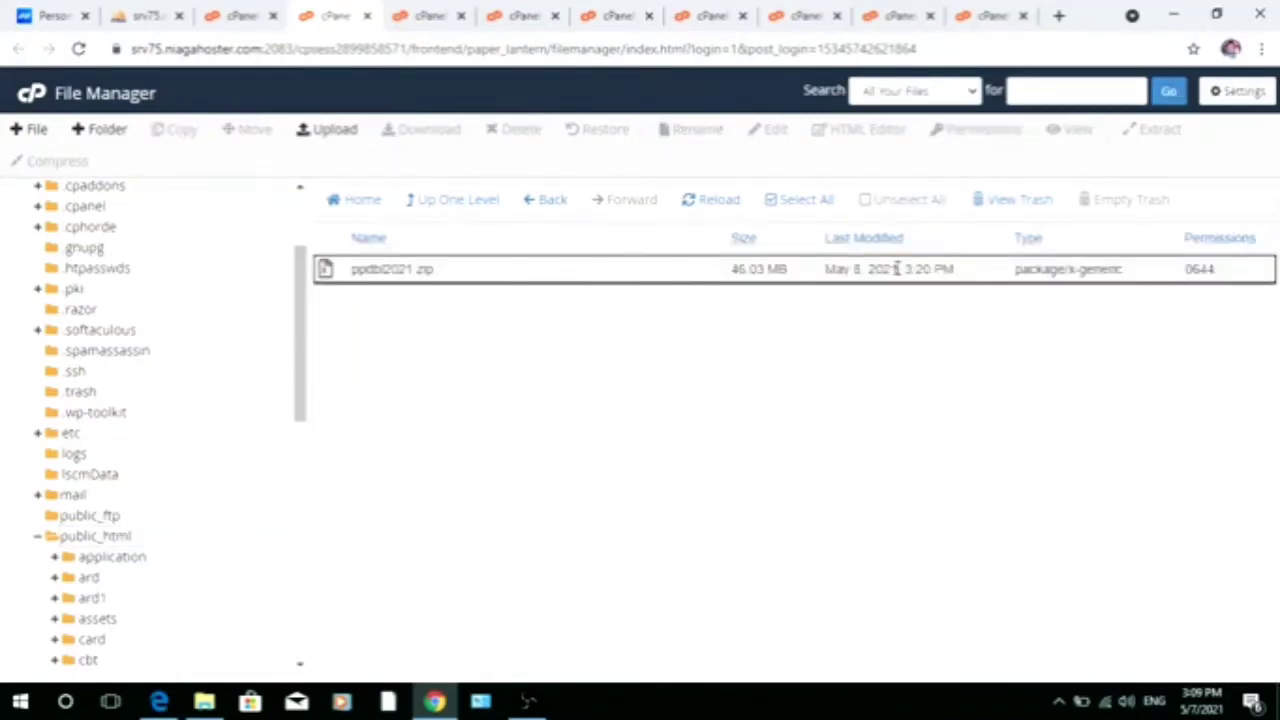
- Extract ppdbl2021.zip into the ppdb folder and close the extraction results
left_click(561, 275)
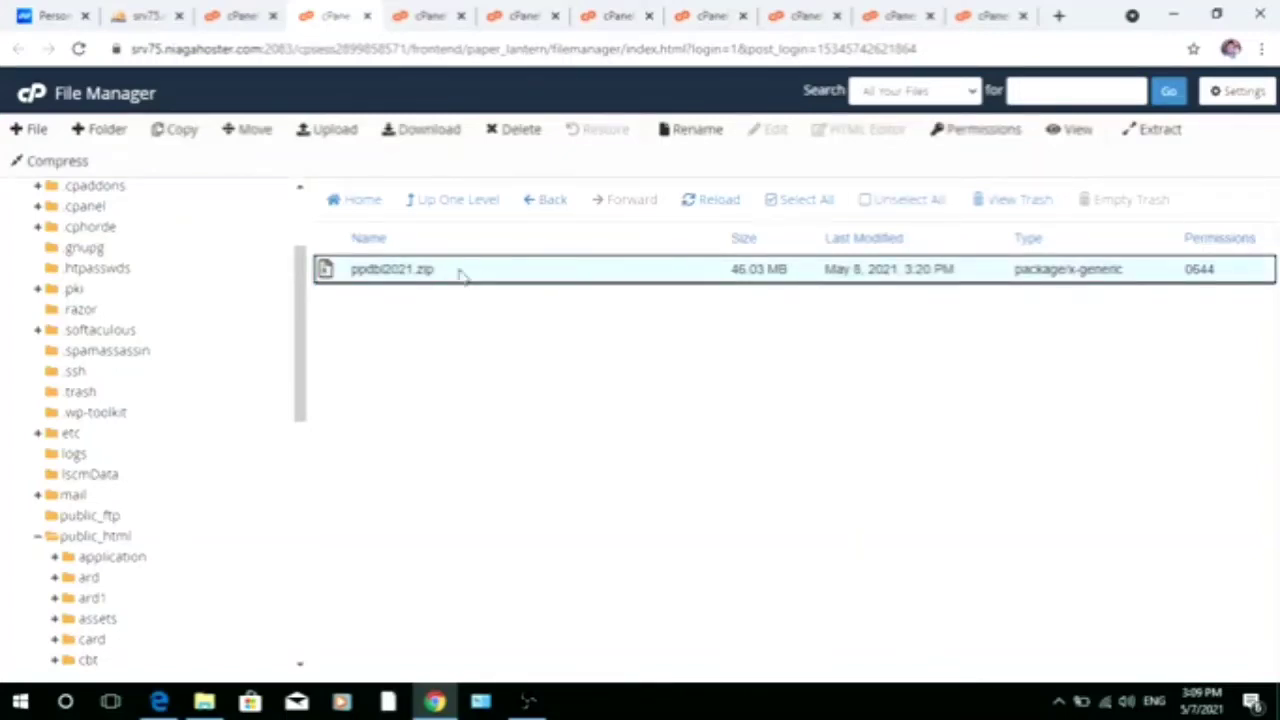
right_click(459, 274)
right_click(457, 272)
right_click(443, 272)
right_click(440, 277)
right_click(440, 277)
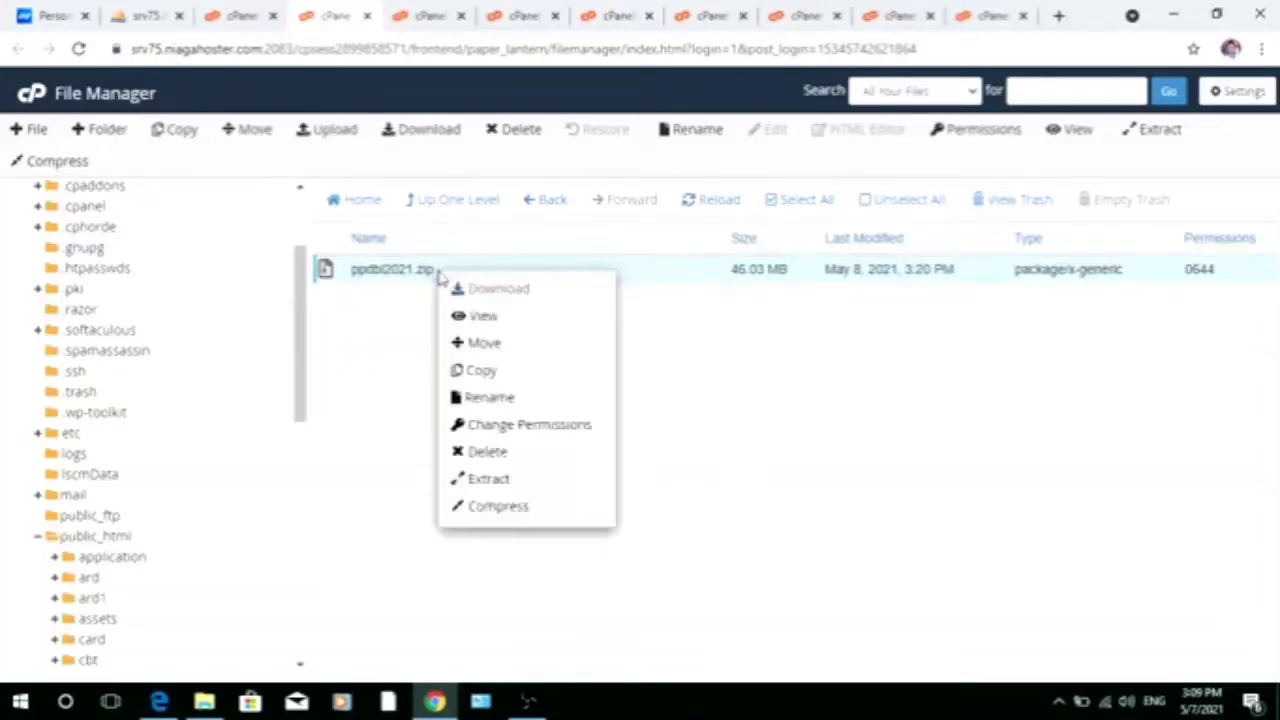
left_click(518, 483)
left_click(768, 478)
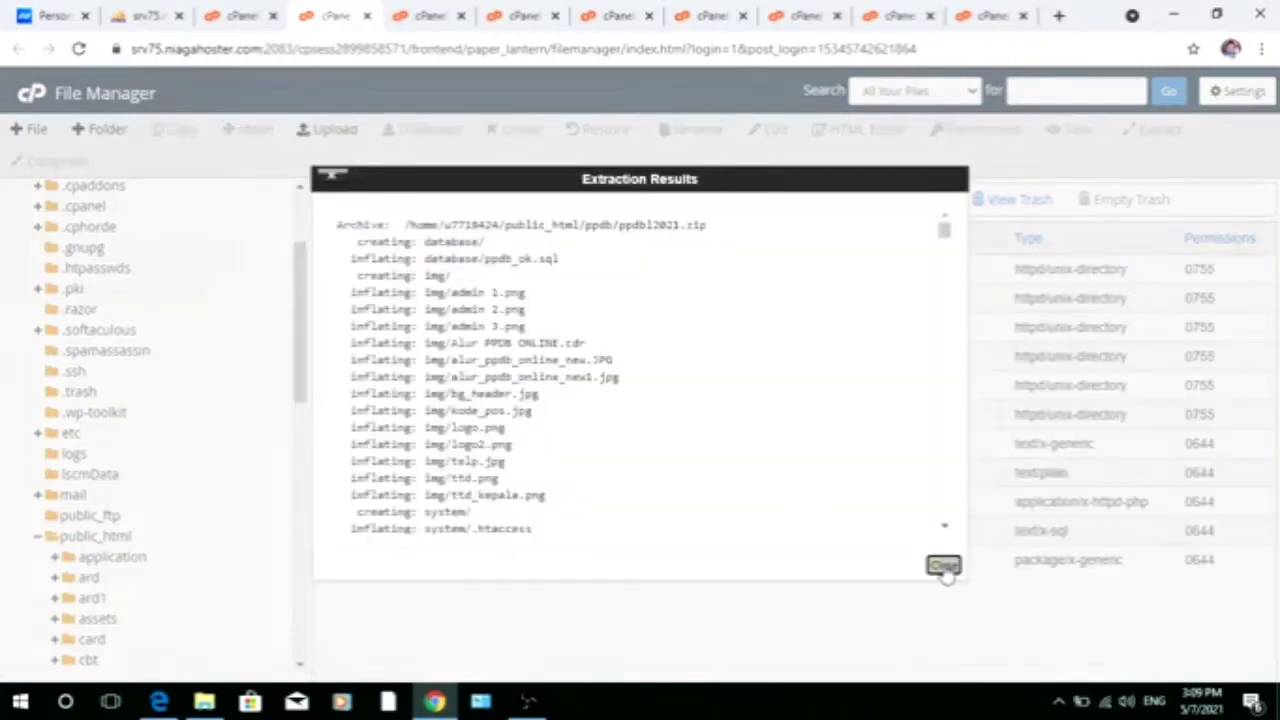
left_click(944, 564)
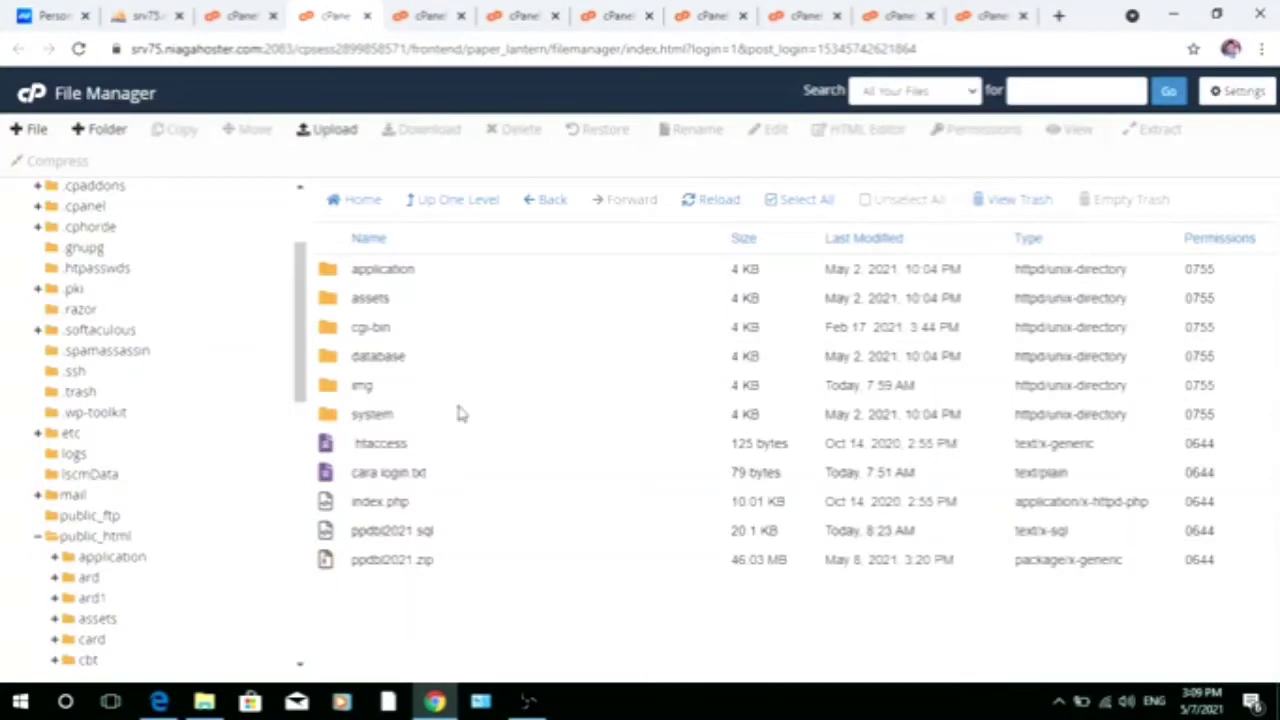
- Permanently delete ppdbl2021.zip from the ppdb folder, skipping the trash
left_click(524, 563)
right_click(524, 563)
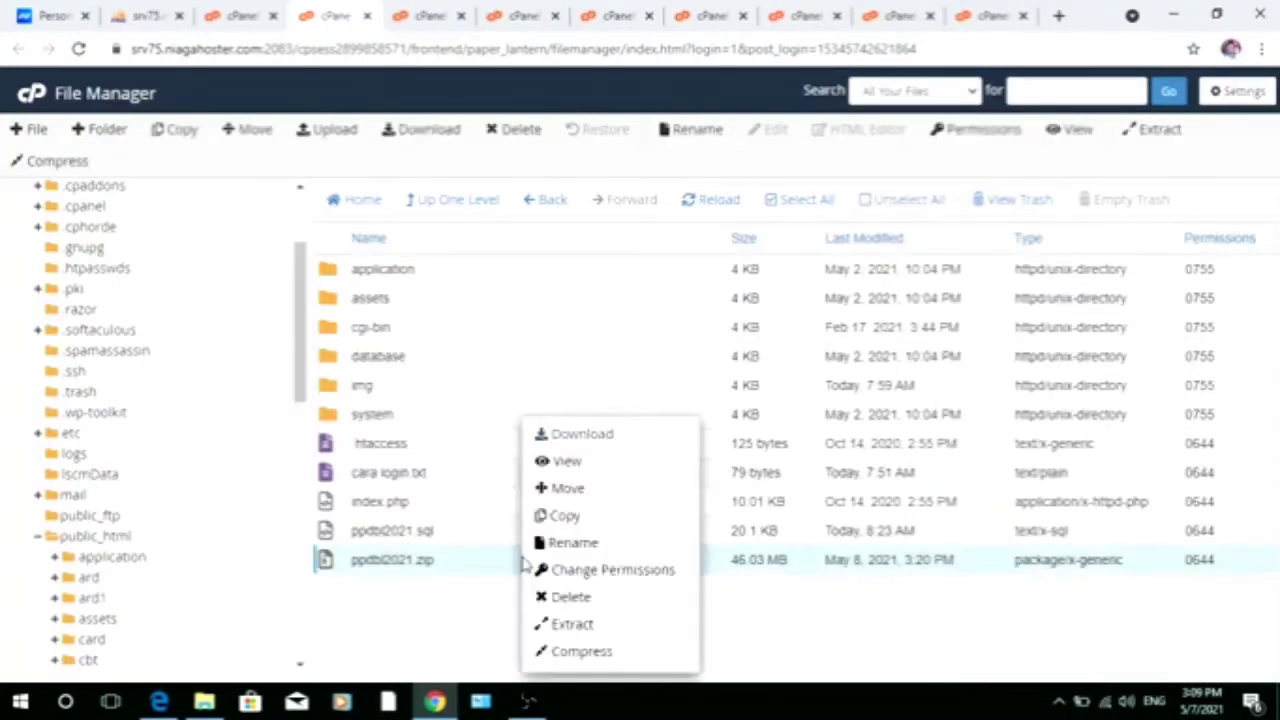
left_click(580, 600)
left_click(447, 384)
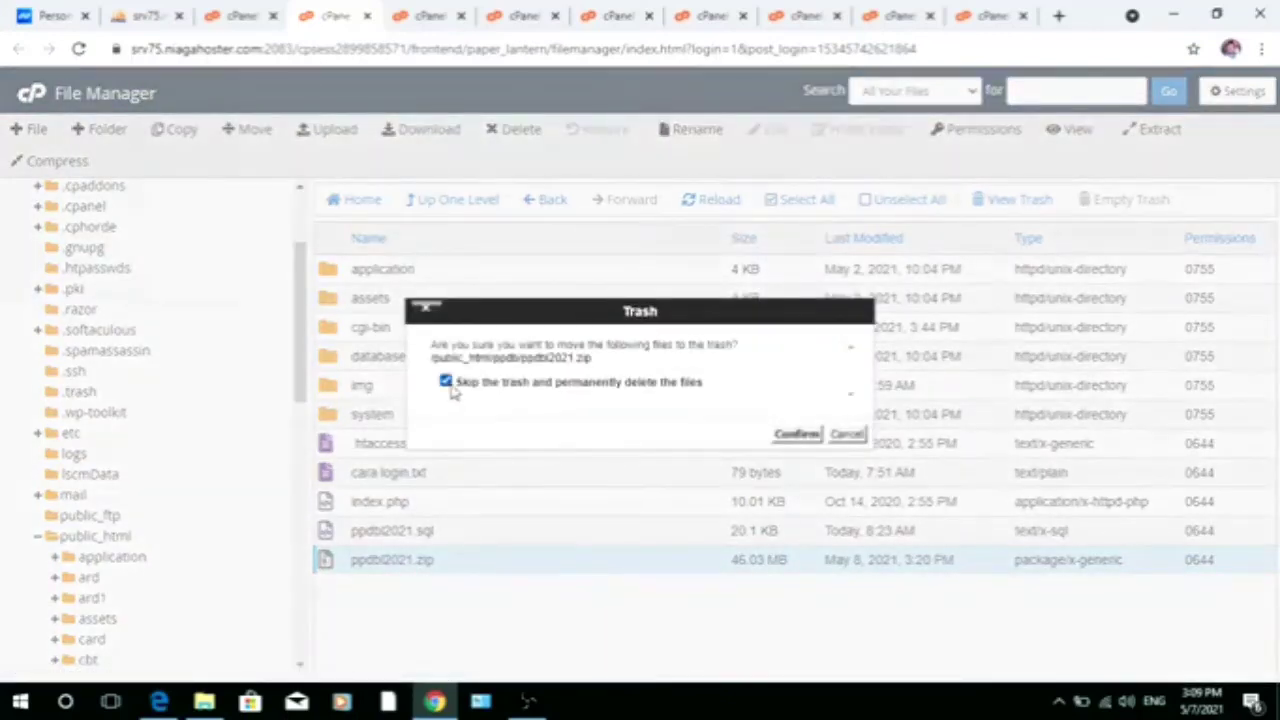
left_click(785, 440)
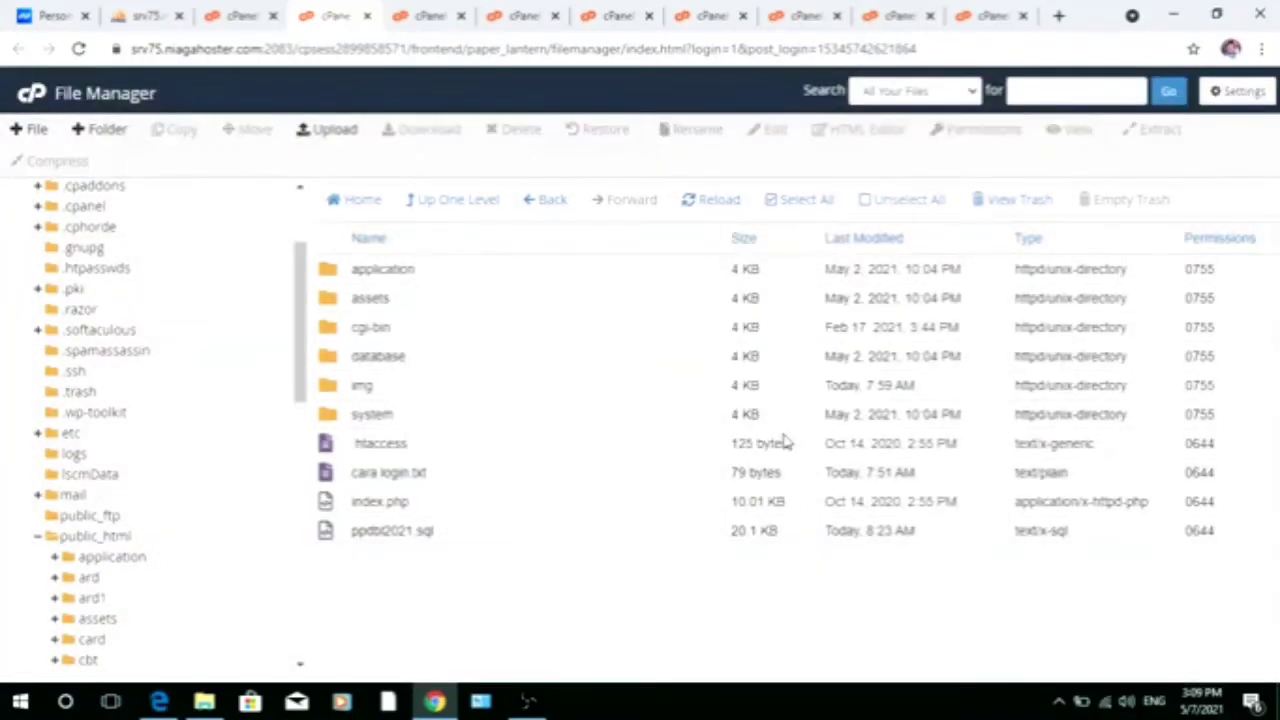
- Open database.php from the application/config folder in the code editor at its default database connection array
double_click(445, 280)
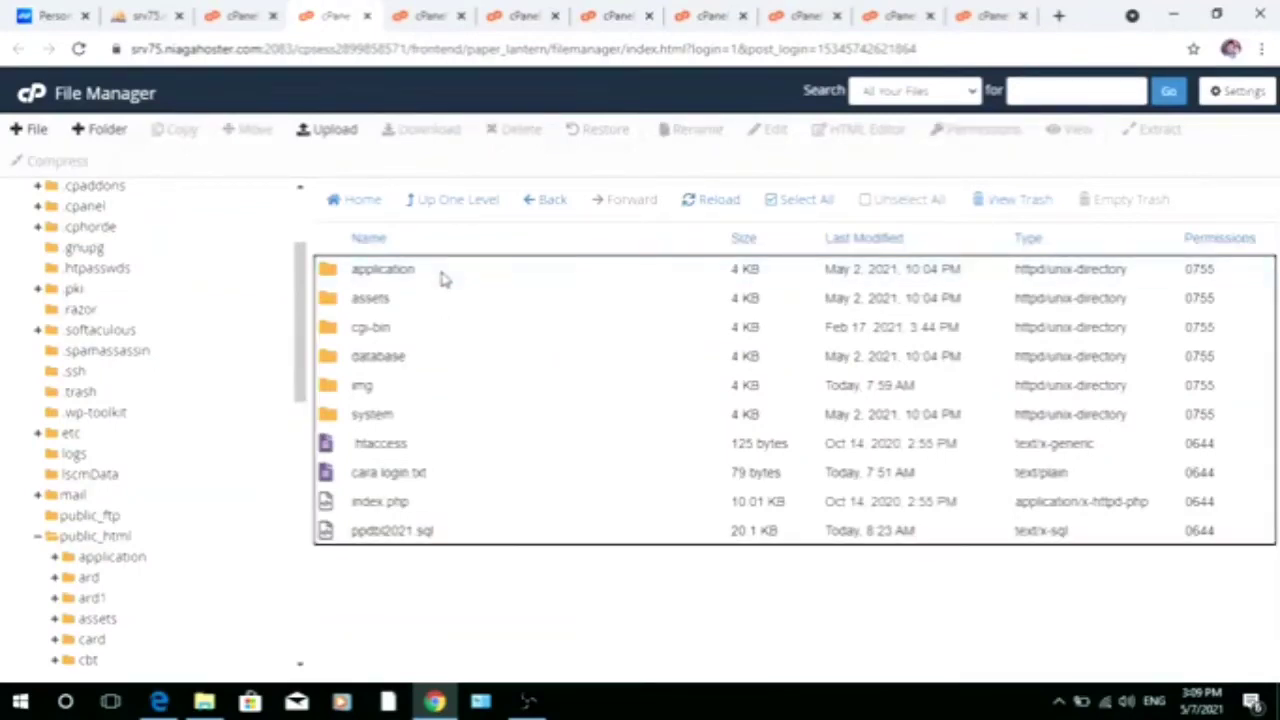
double_click(531, 305)
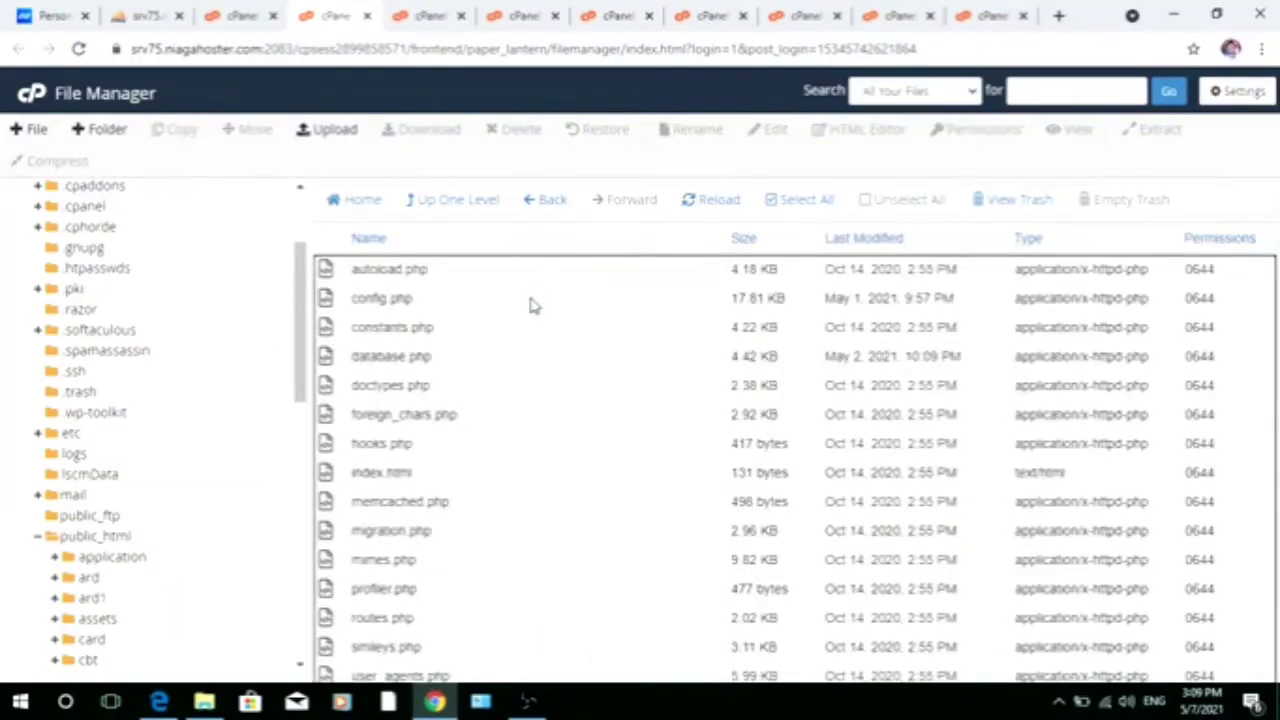
left_click(474, 363)
right_click(476, 364)
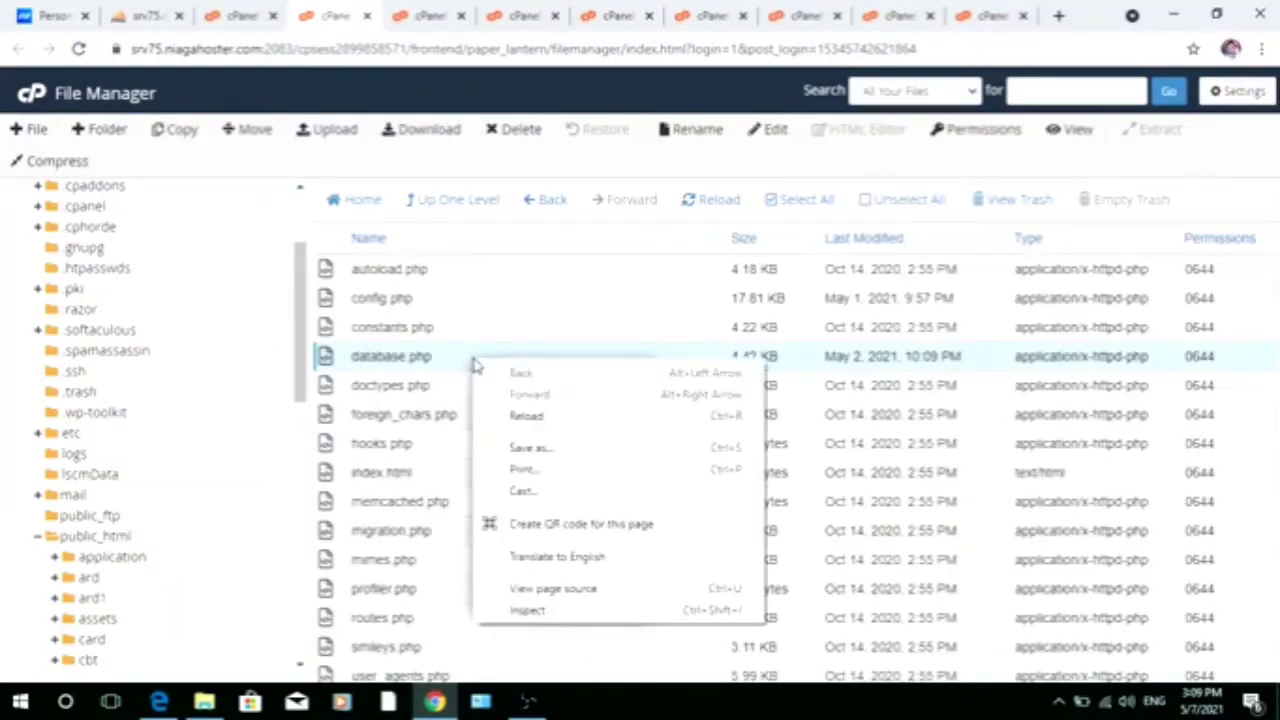
right_click(476, 364)
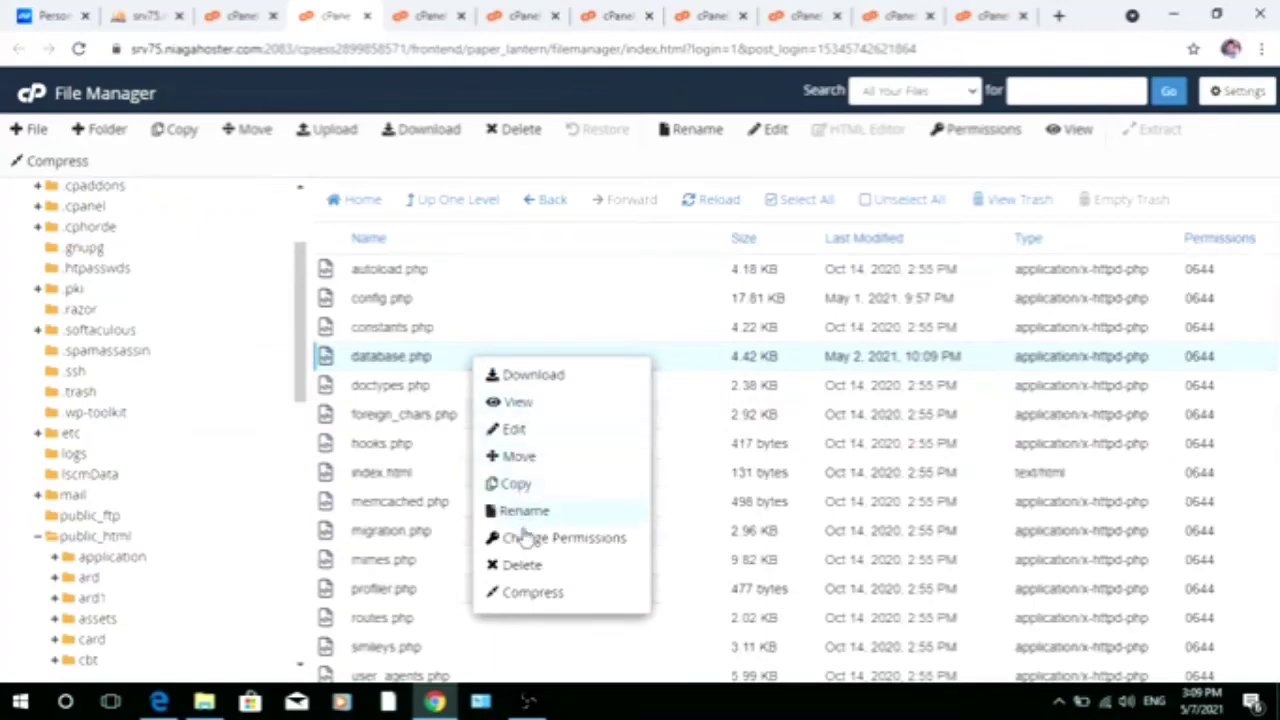
left_click(530, 436)
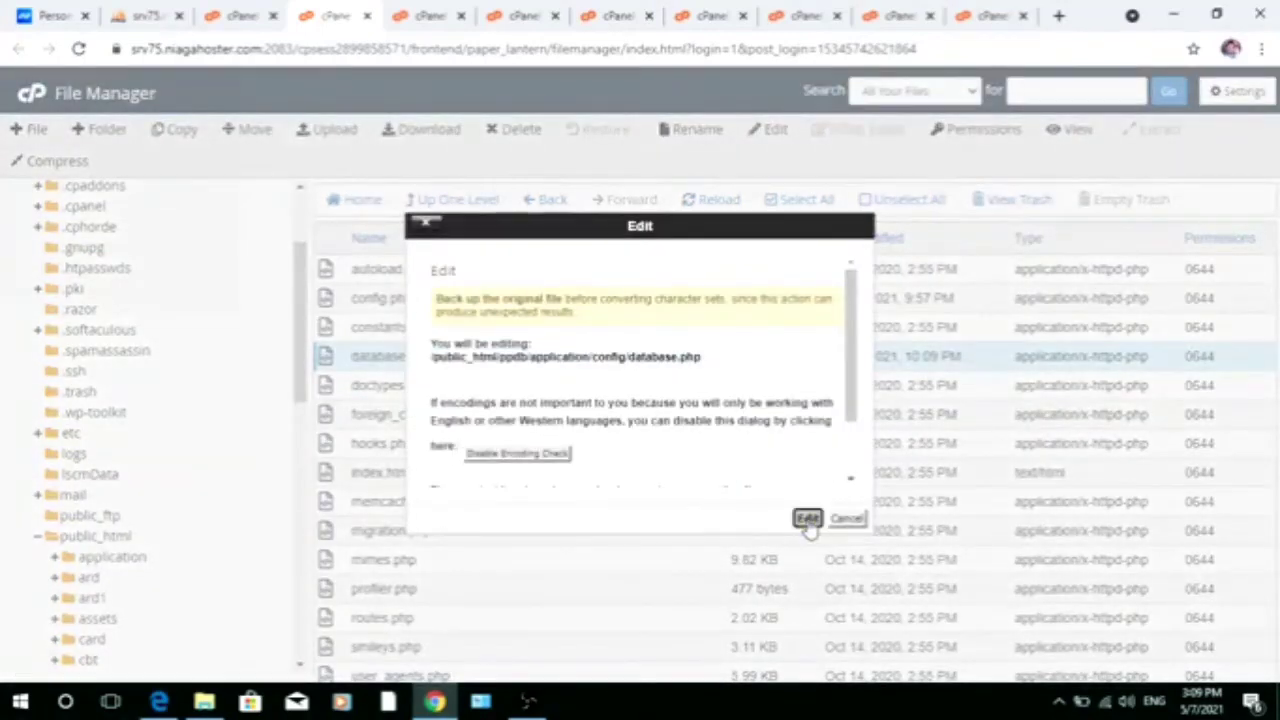
left_click(807, 518)
scroll(326, 370, "down", 1)
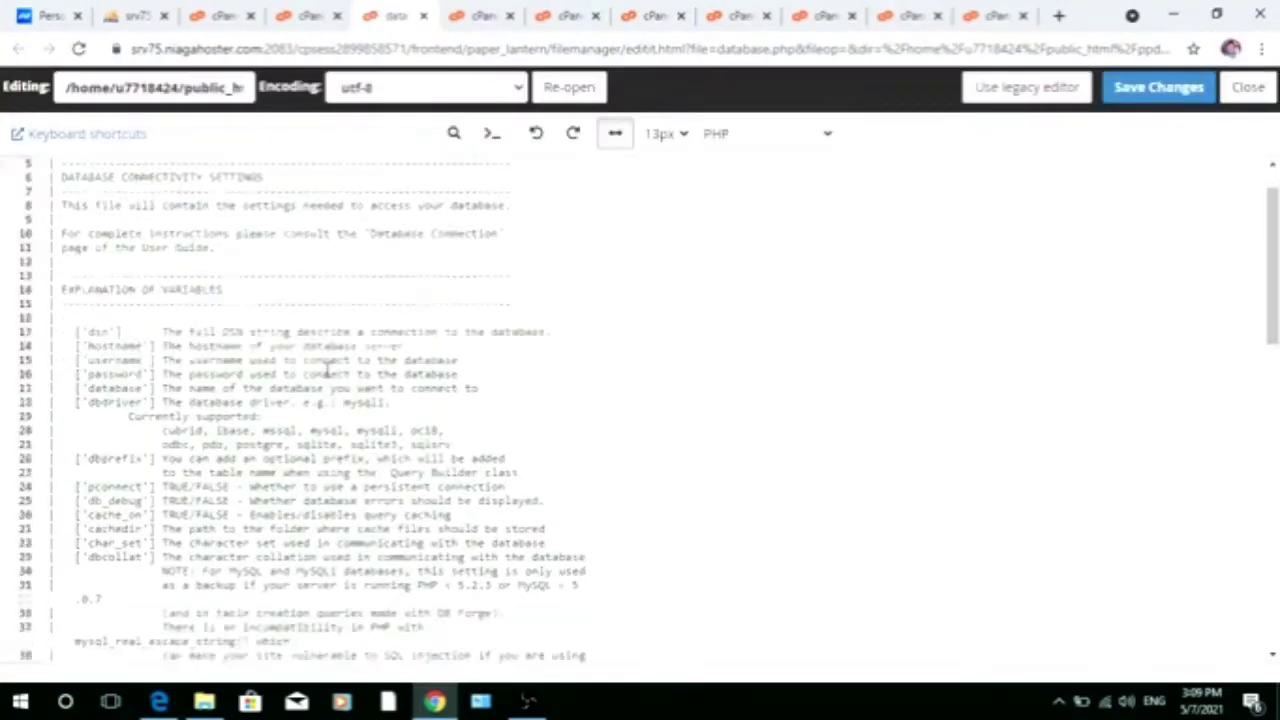
scroll(327, 369, "down", 7)
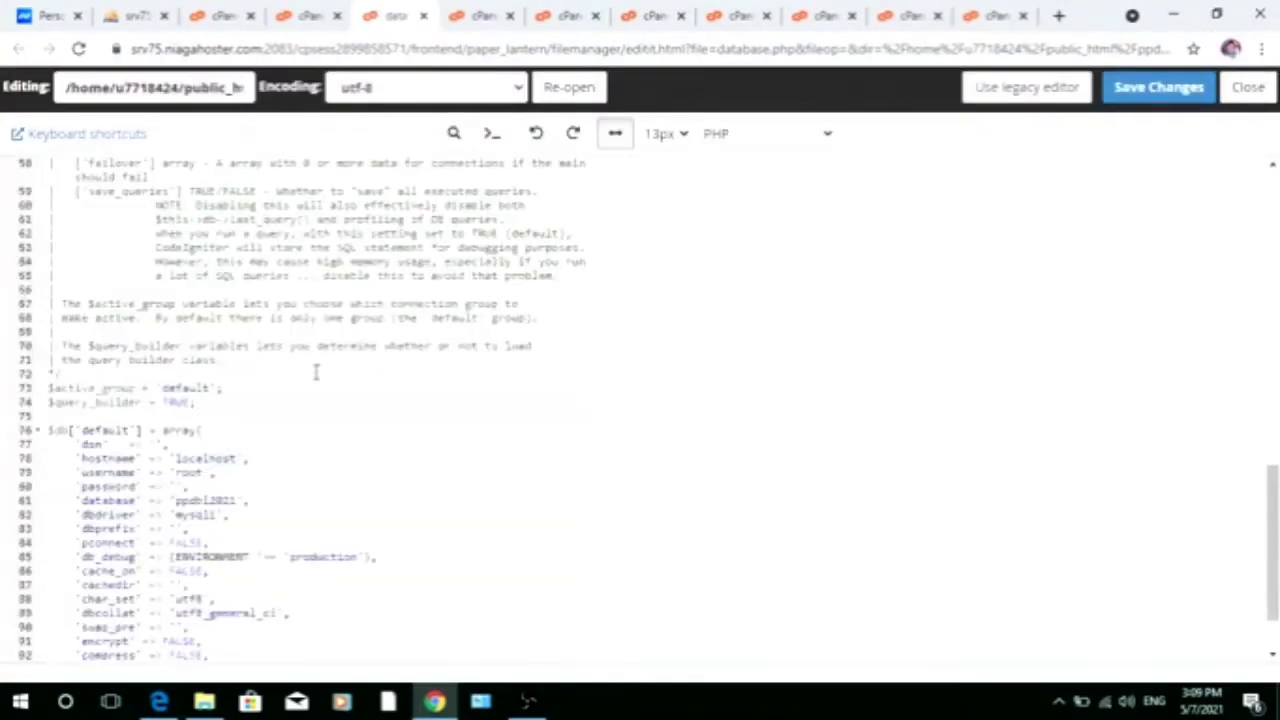
scroll(315, 372, "down", 2)
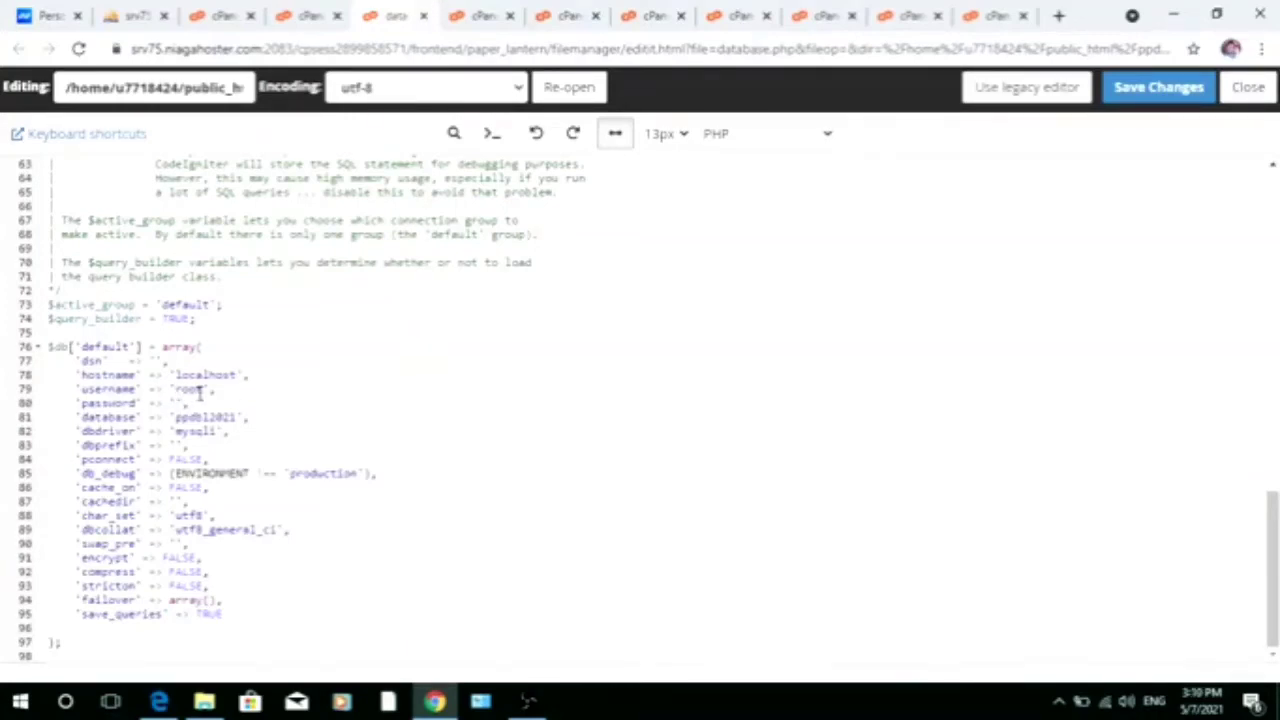
- Copy the full ppdb user name from the MySQL Databases Current Users list and use it as the username in database.php
left_click(216, 22)
scroll(232, 297, "down", 10)
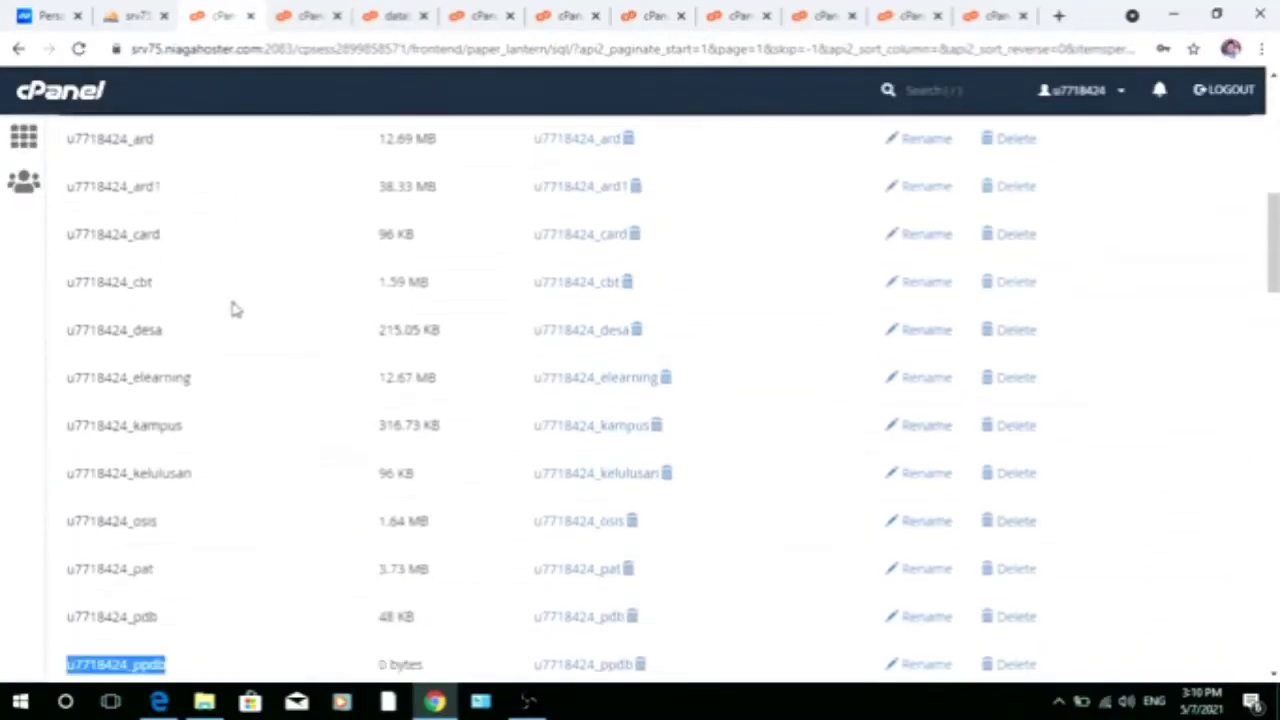
scroll(240, 330, "down", 5)
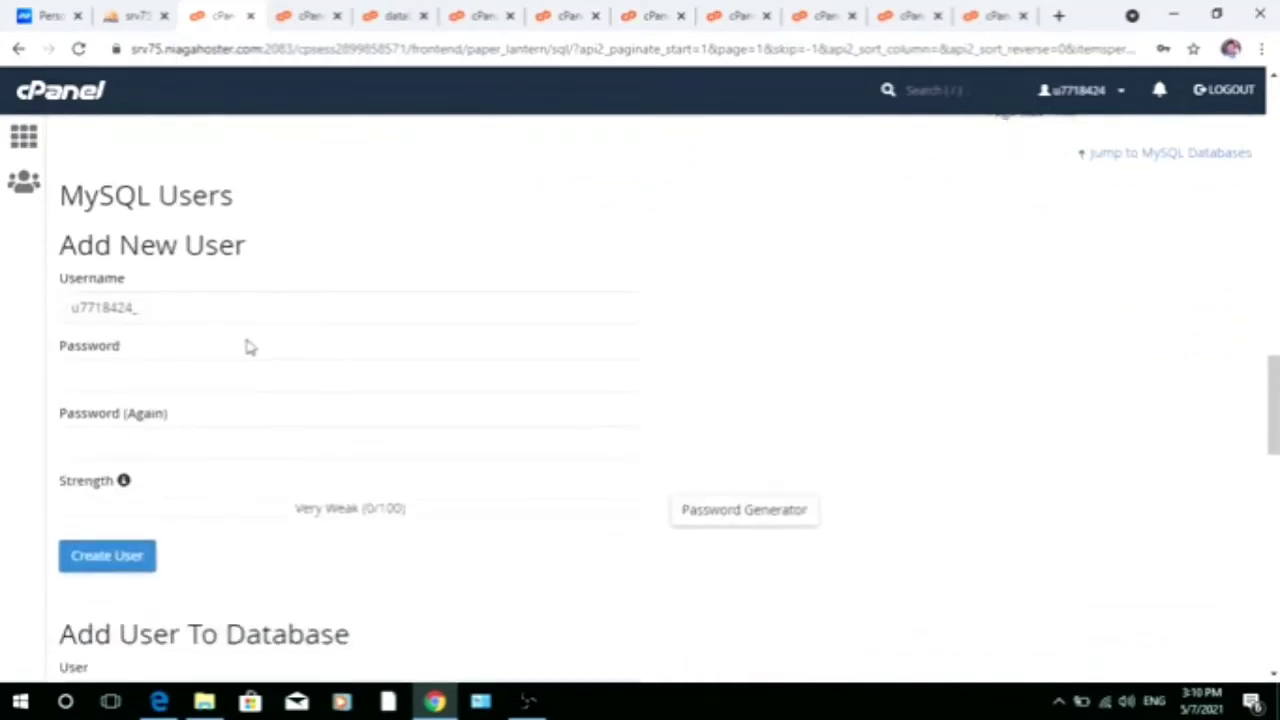
scroll(160, 300, "down", 5)
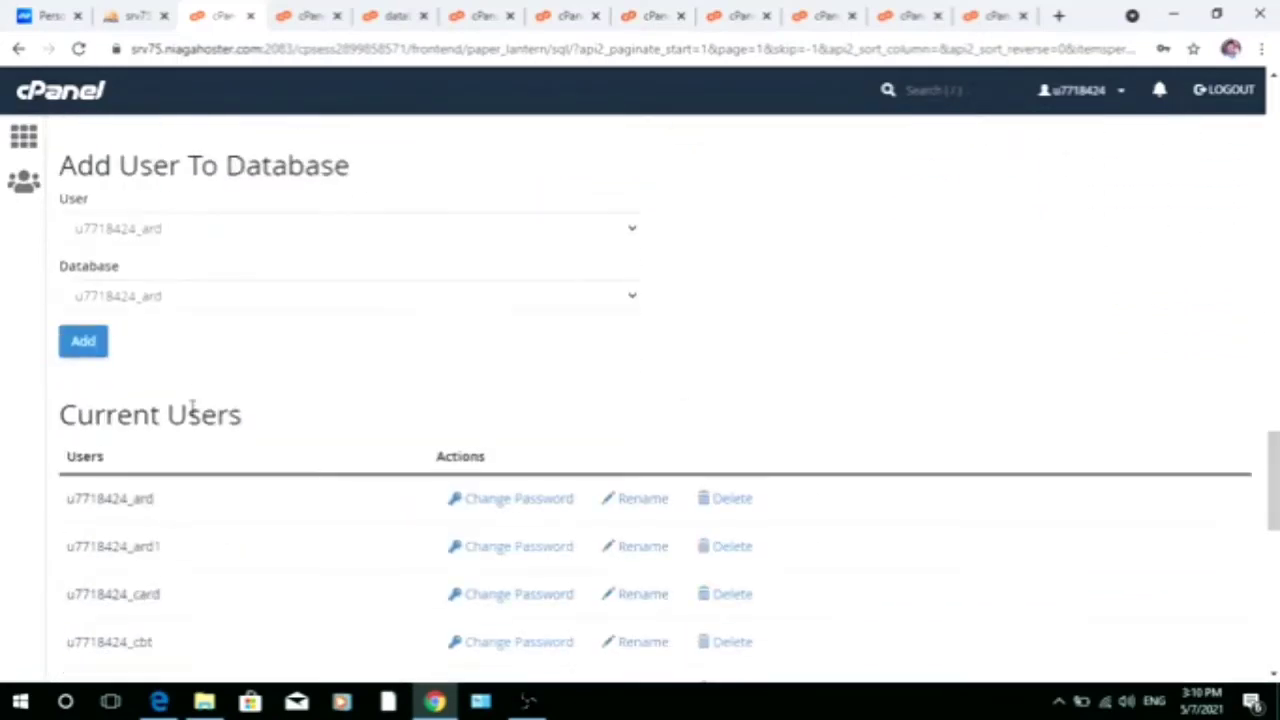
scroll(236, 480, "down", 3)
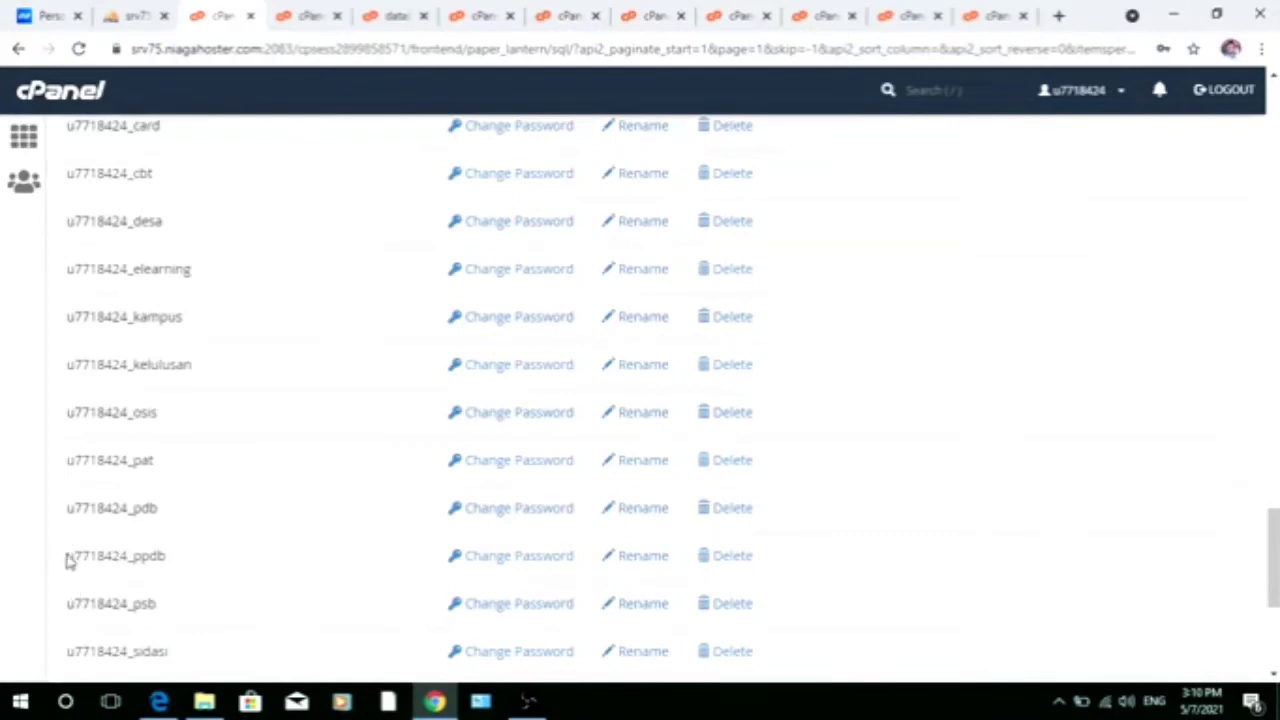
left_click_drag(67, 555, 168, 575)
key("ctrl+c")
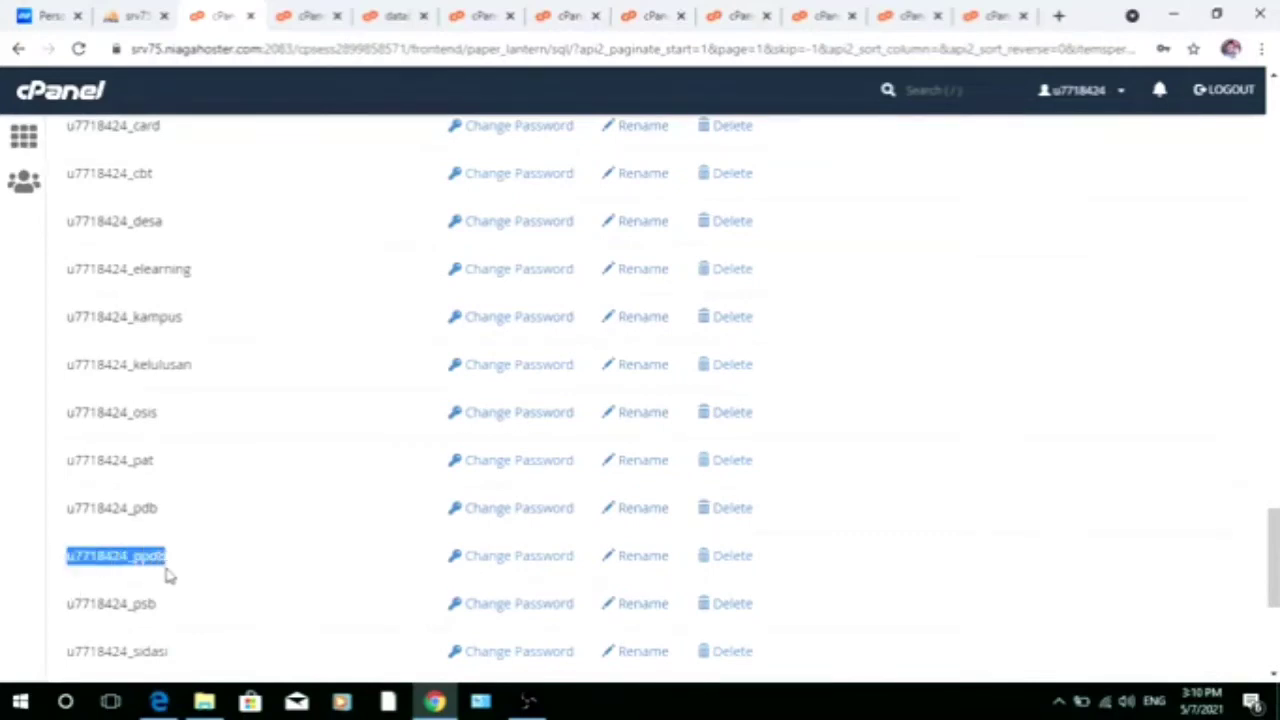
left_click(298, 15)
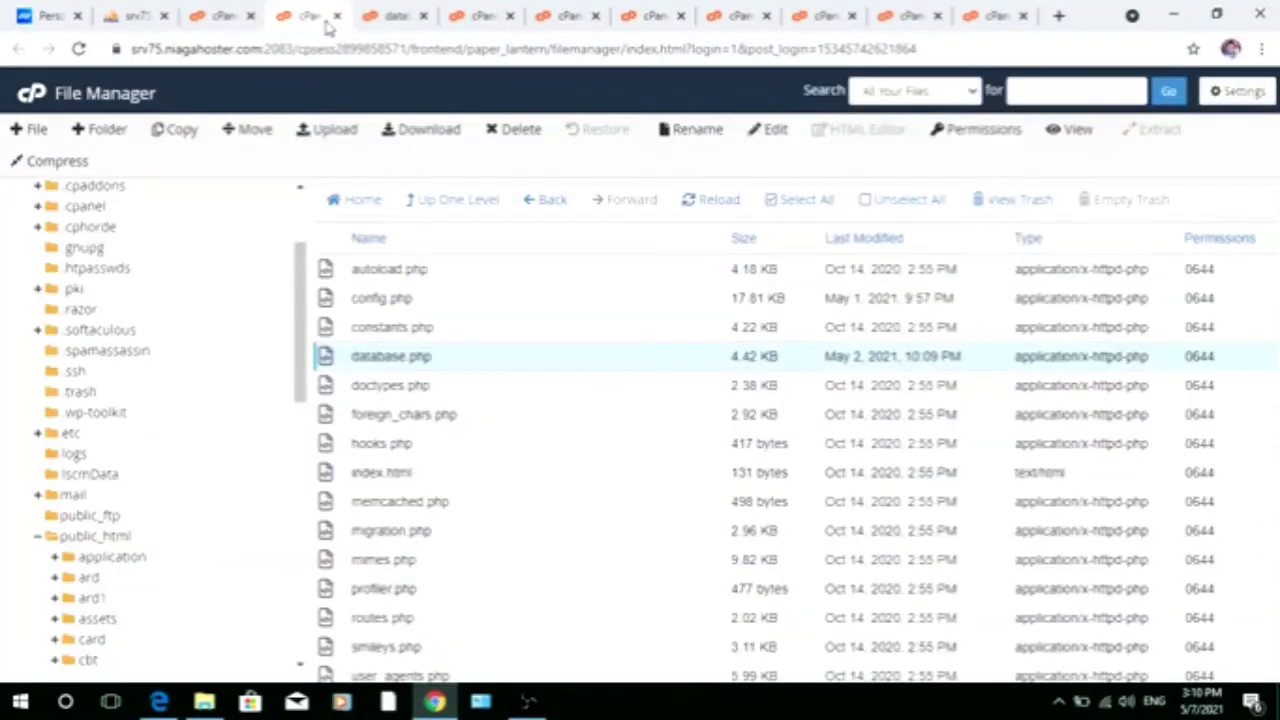
left_click(392, 17)
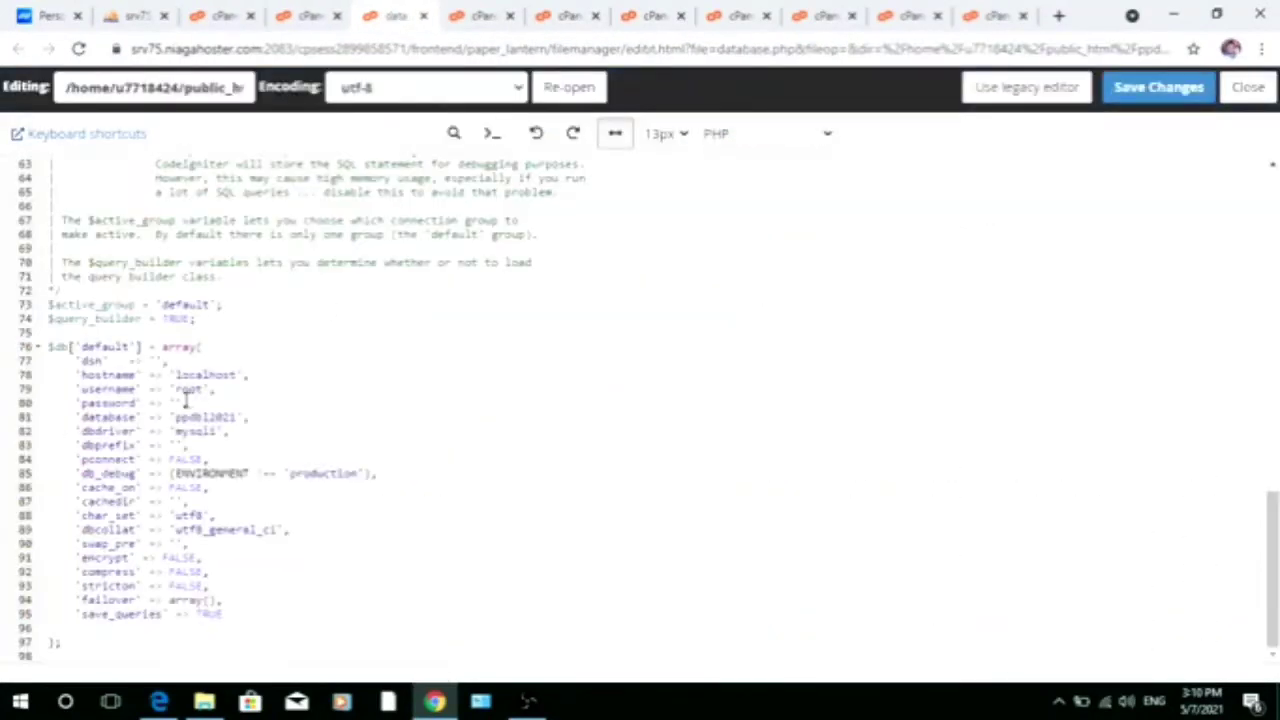
left_click_drag(176, 389, 205, 395)
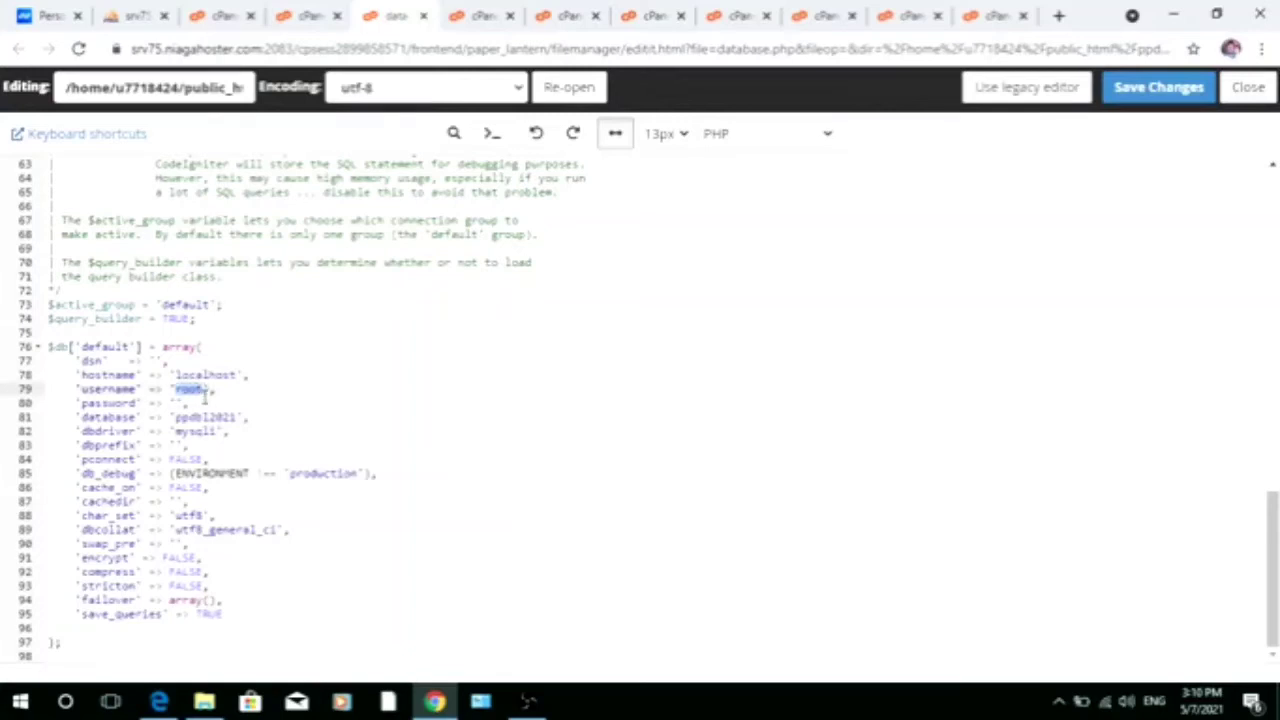
key("ctrl+v")
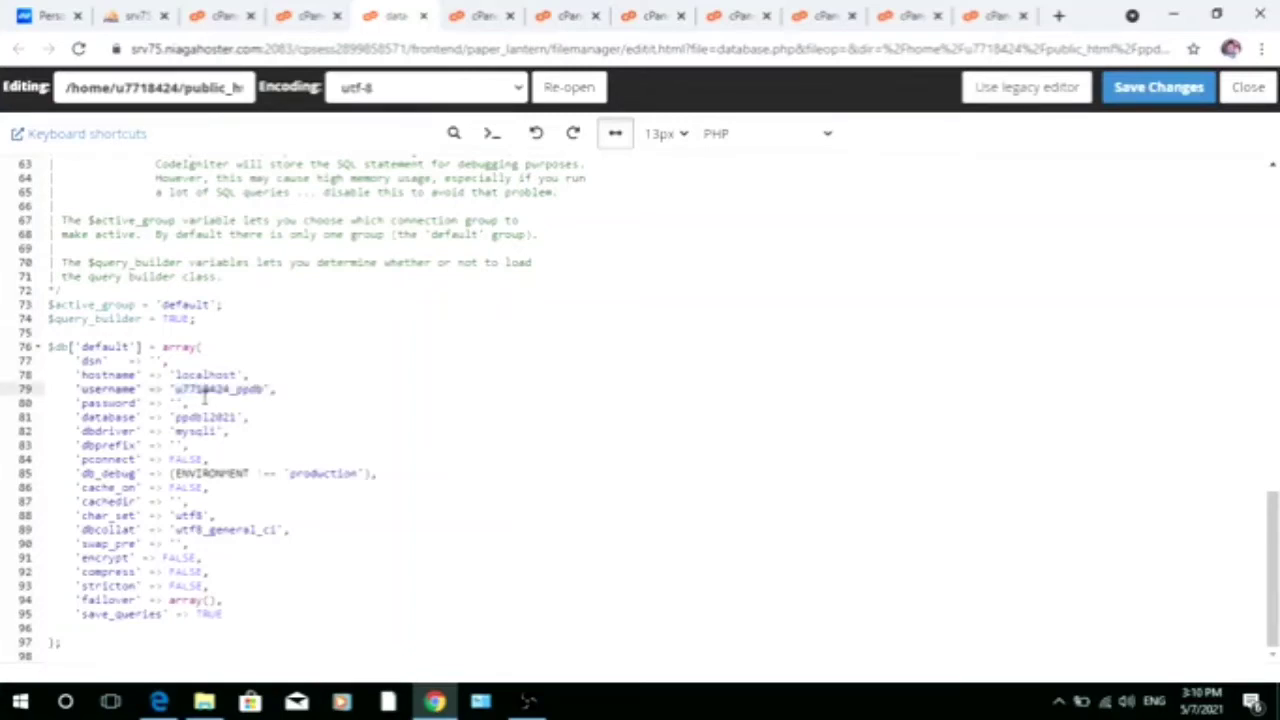
- Enter the ppdb database user's password as the password value in the default connection array
left_click(176, 402)
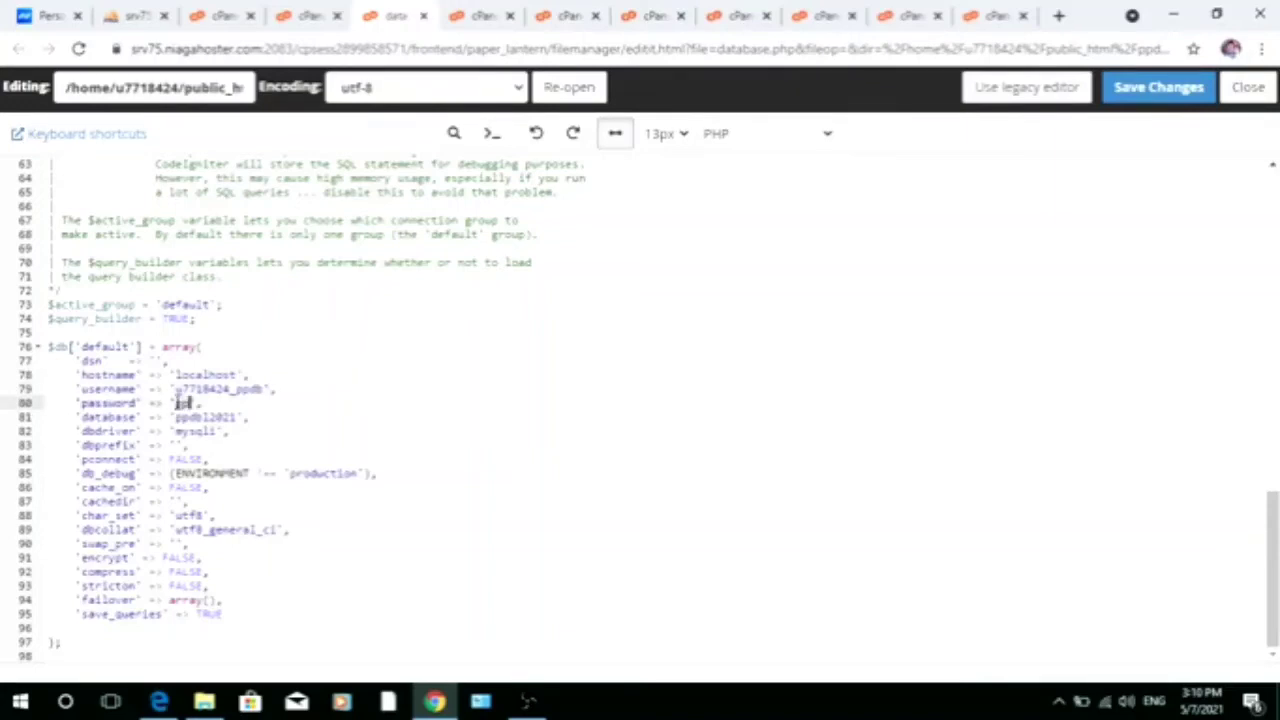
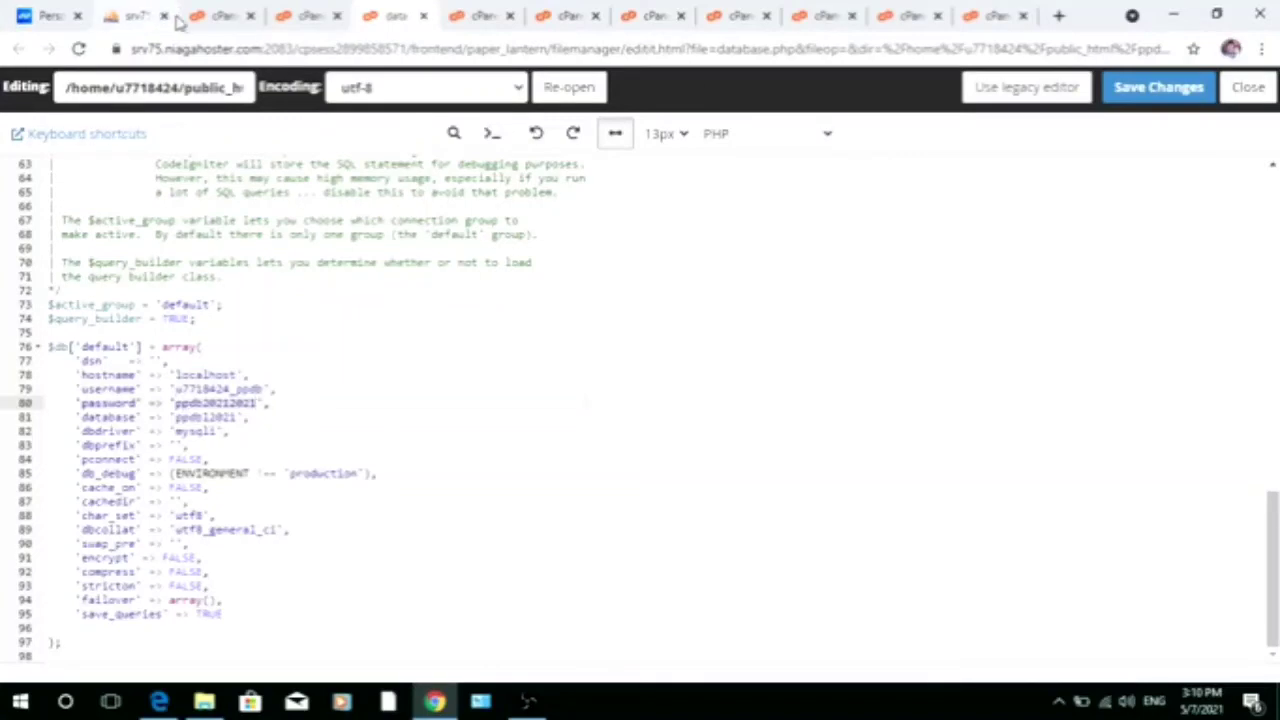
- Replace the database value ppdbl2021 in database.php with the full ppdb name copied from Current Databases and save the file
left_click(212, 20)
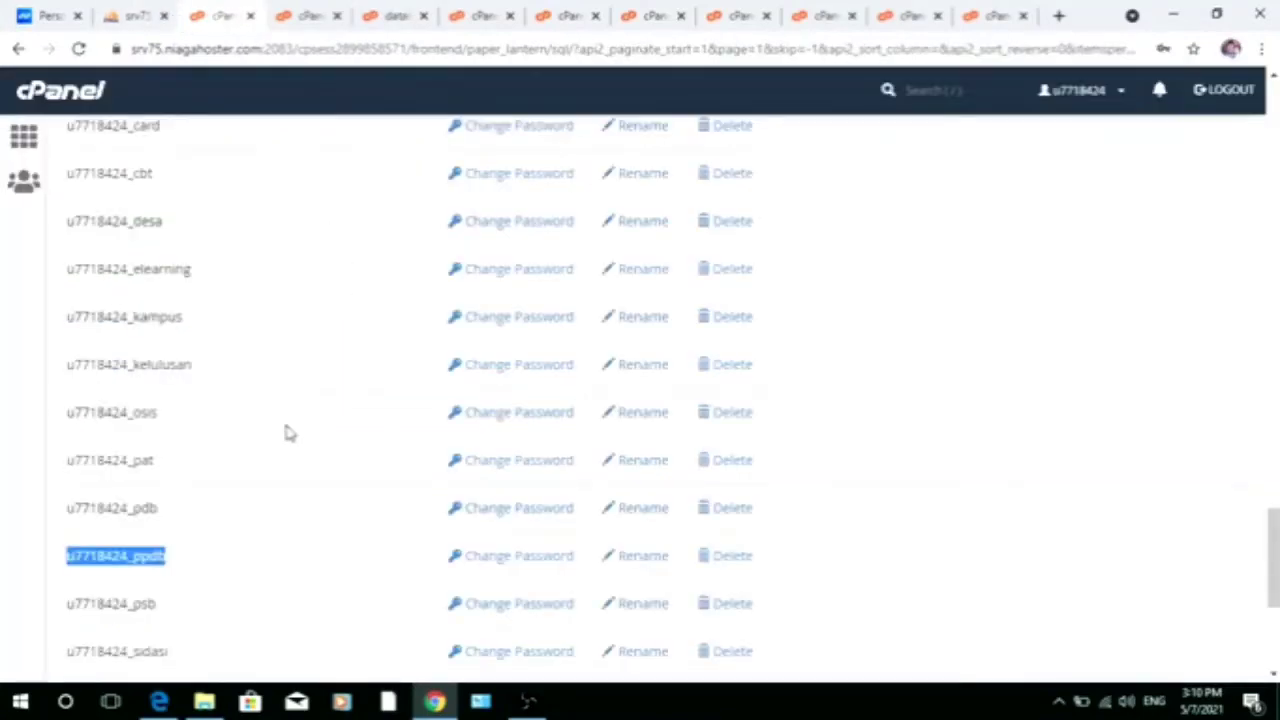
scroll(288, 432, "up", 5)
scroll(288, 432, "up", 15)
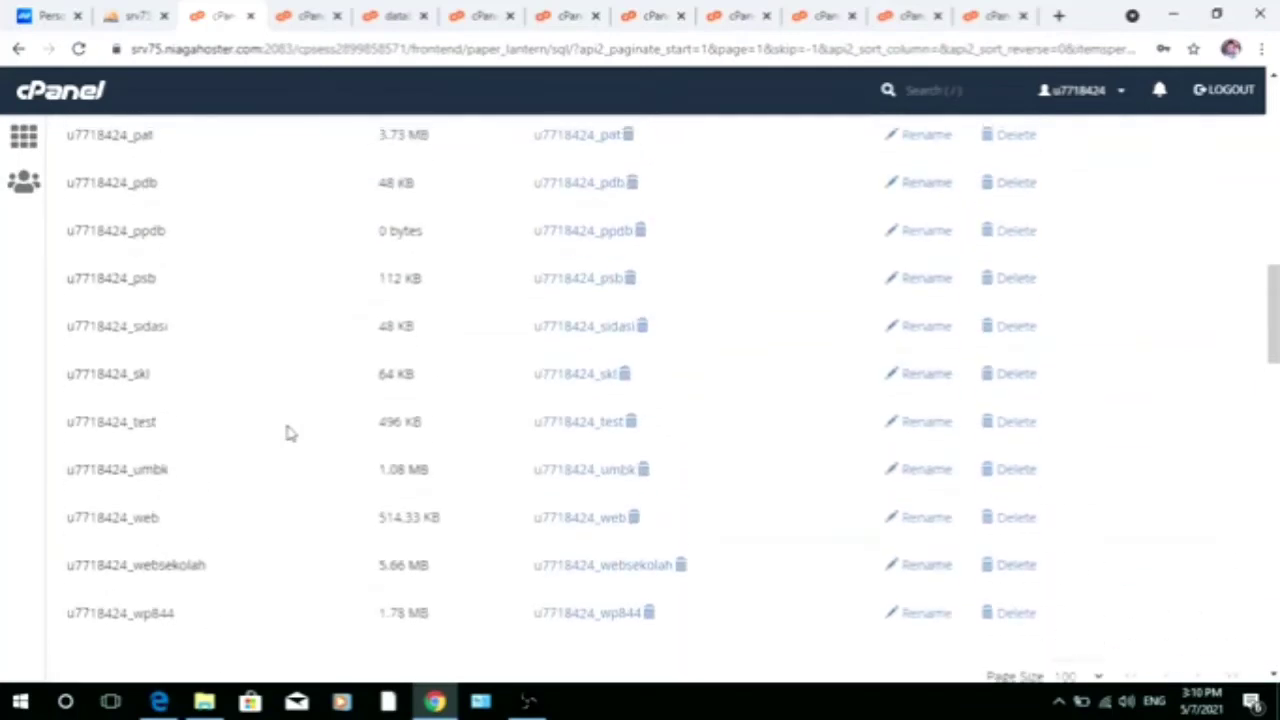
scroll(288, 432, "up", 4)
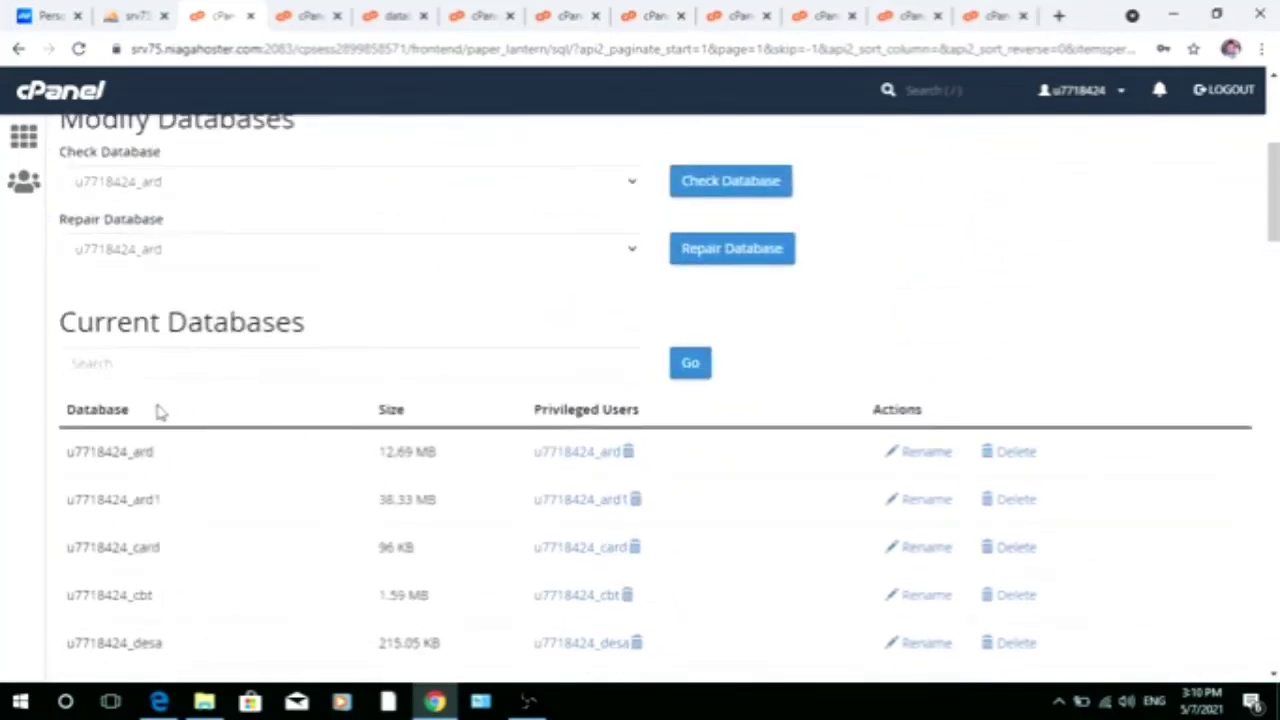
scroll(145, 450, "down", 1)
scroll(135, 475, "down", 5)
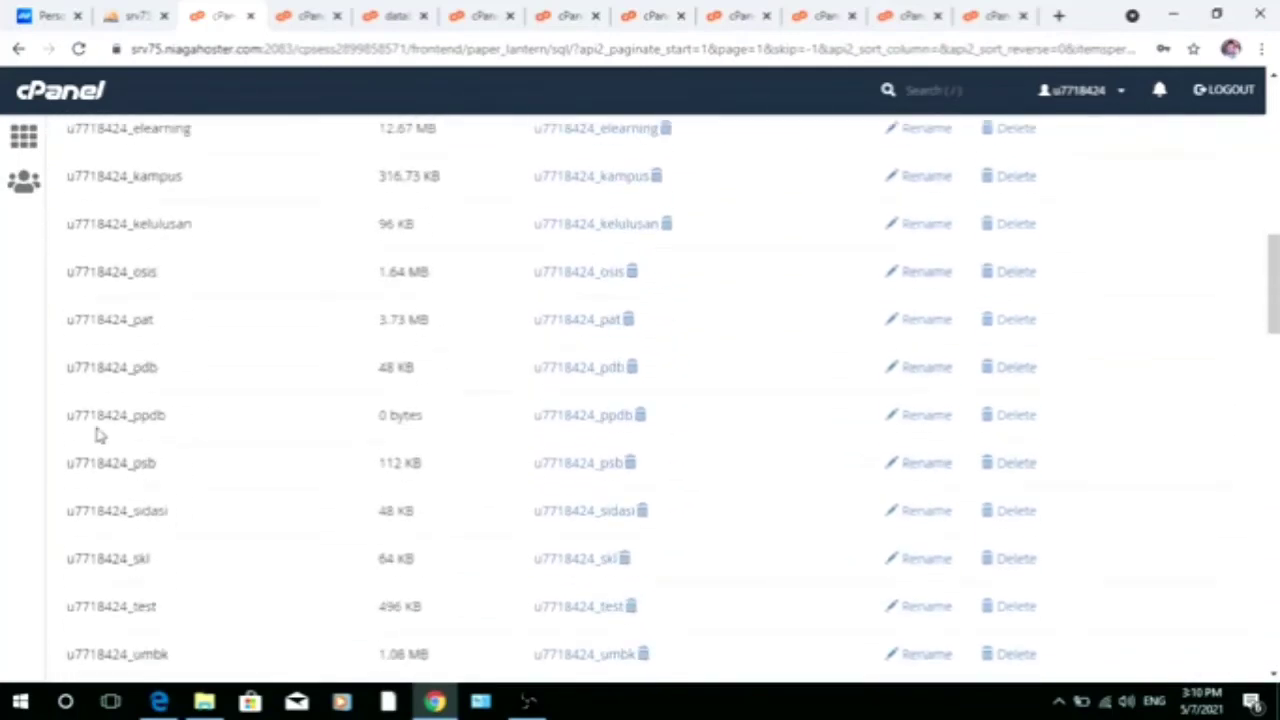
left_click_drag(70, 418, 168, 428)
key("ctrl+c")
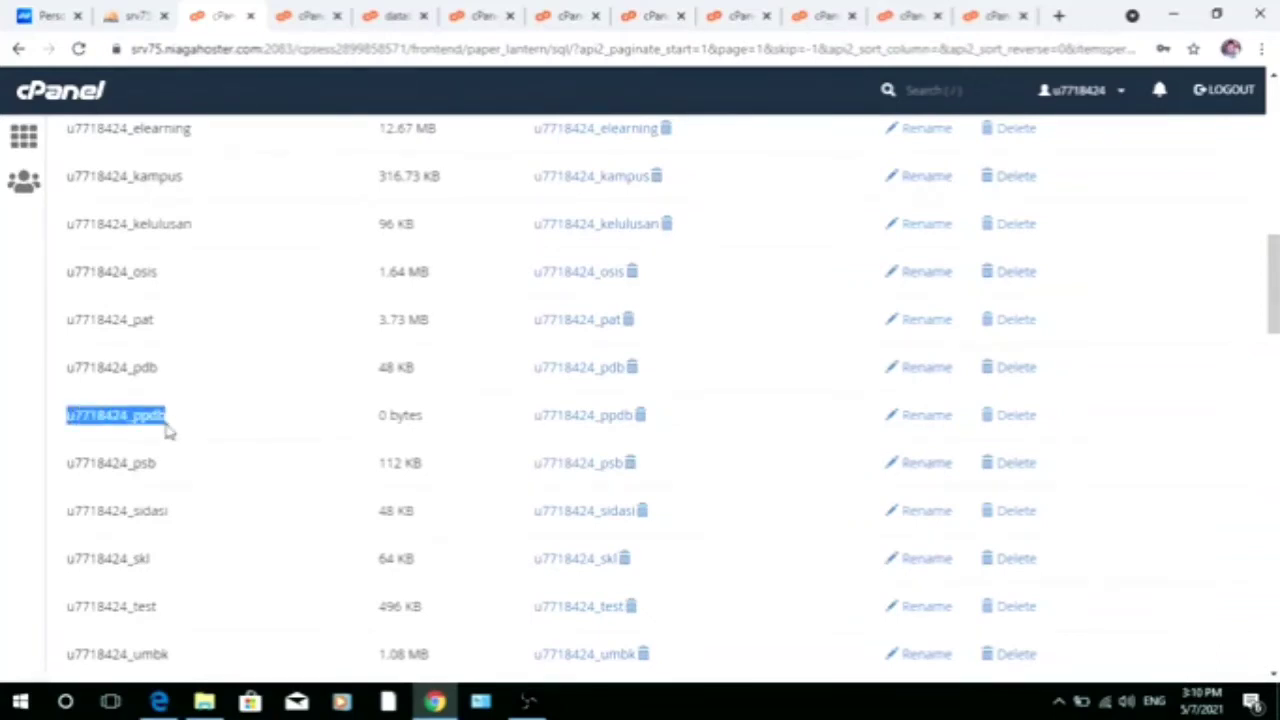
left_click(405, 15)
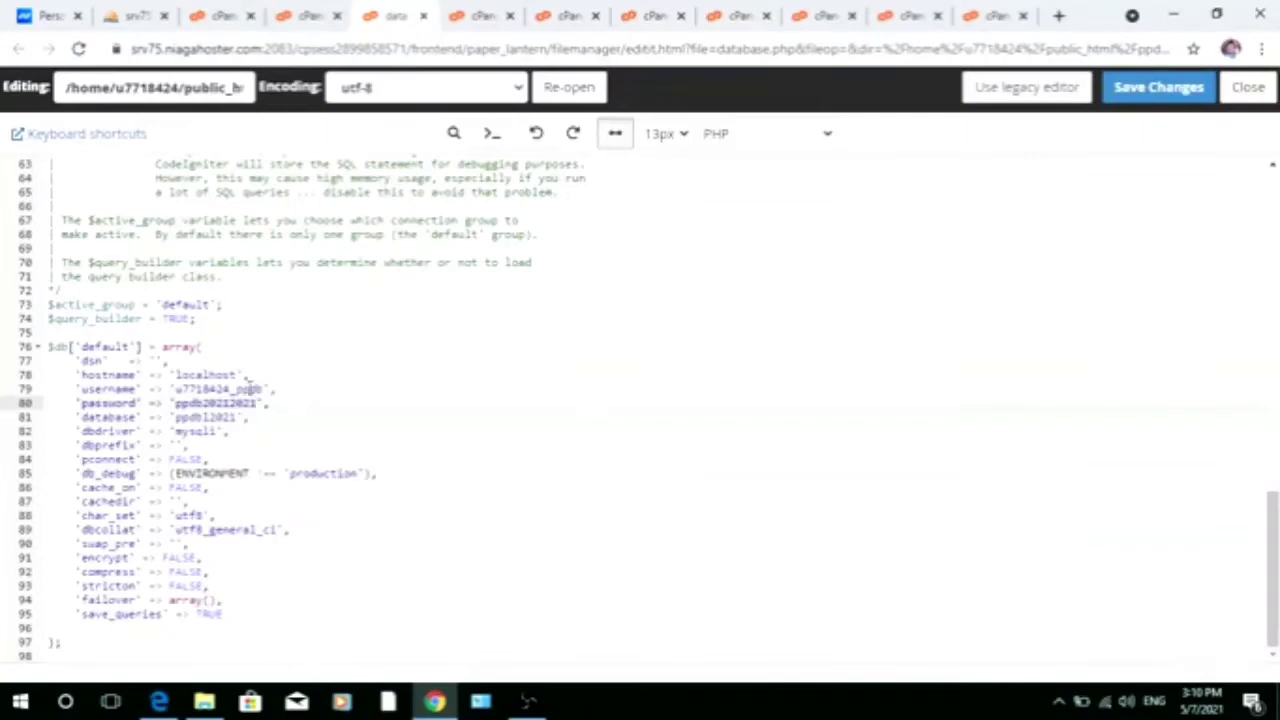
left_click_drag(176, 418, 237, 418)
key("ctrl+v")
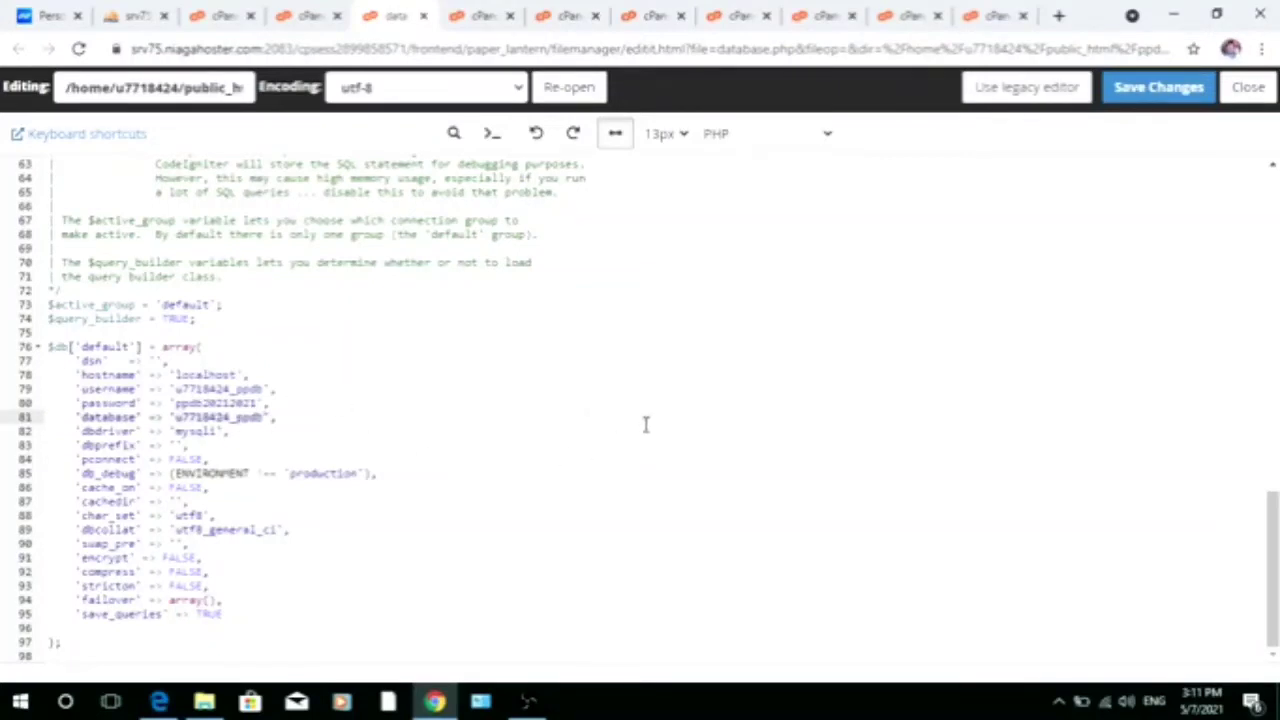
left_click(1166, 88)
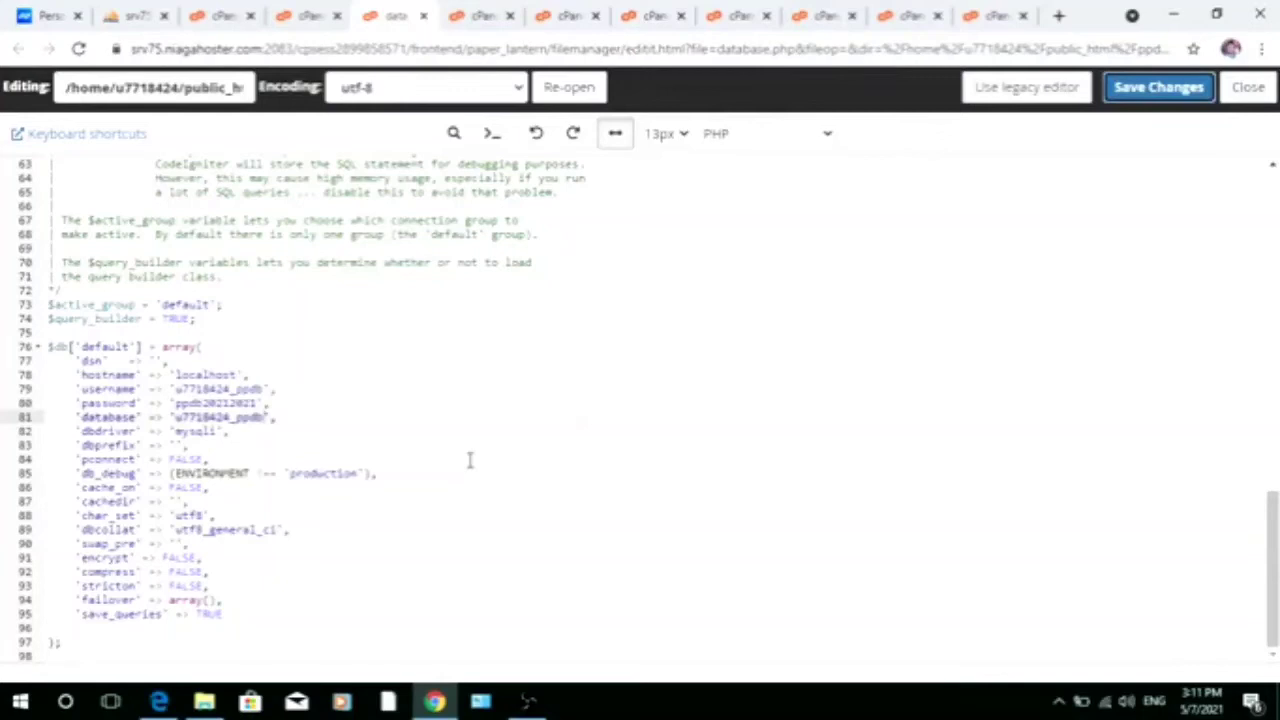
- Load the site ppdb.masdarussalam.sch.id in a new browser tab
left_click(1059, 16)
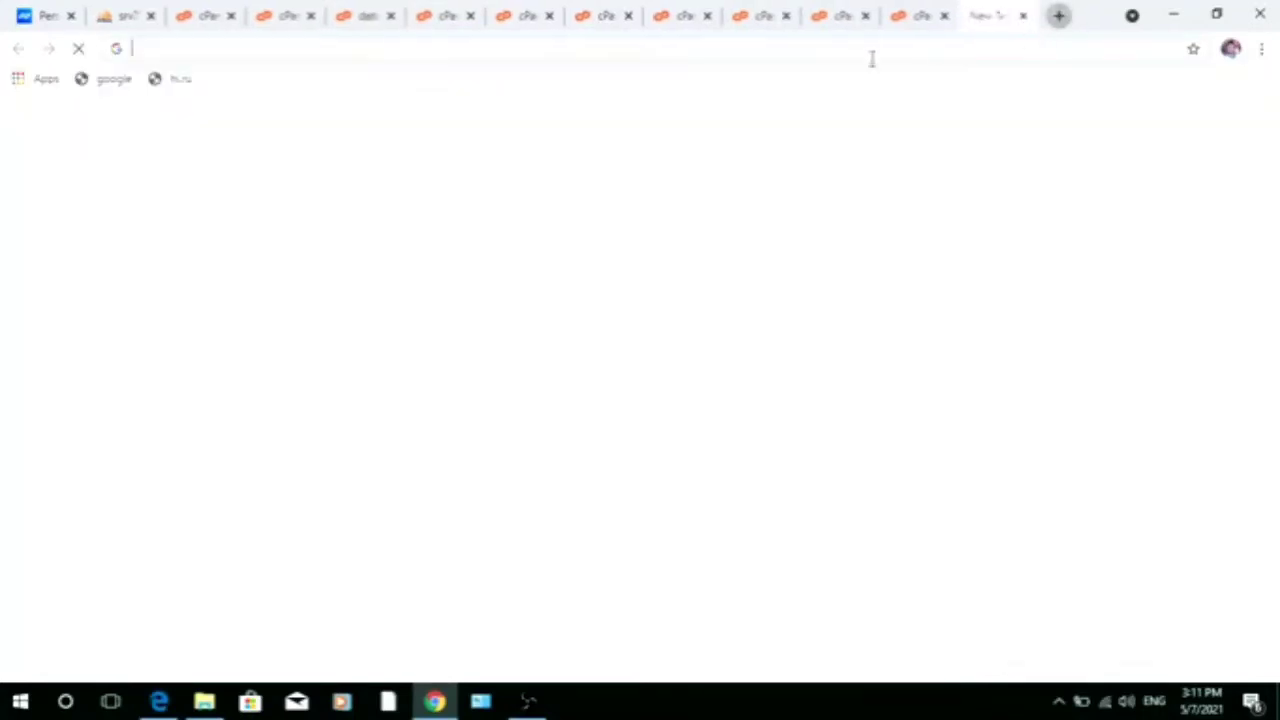
left_click(686, 49)
type("p")
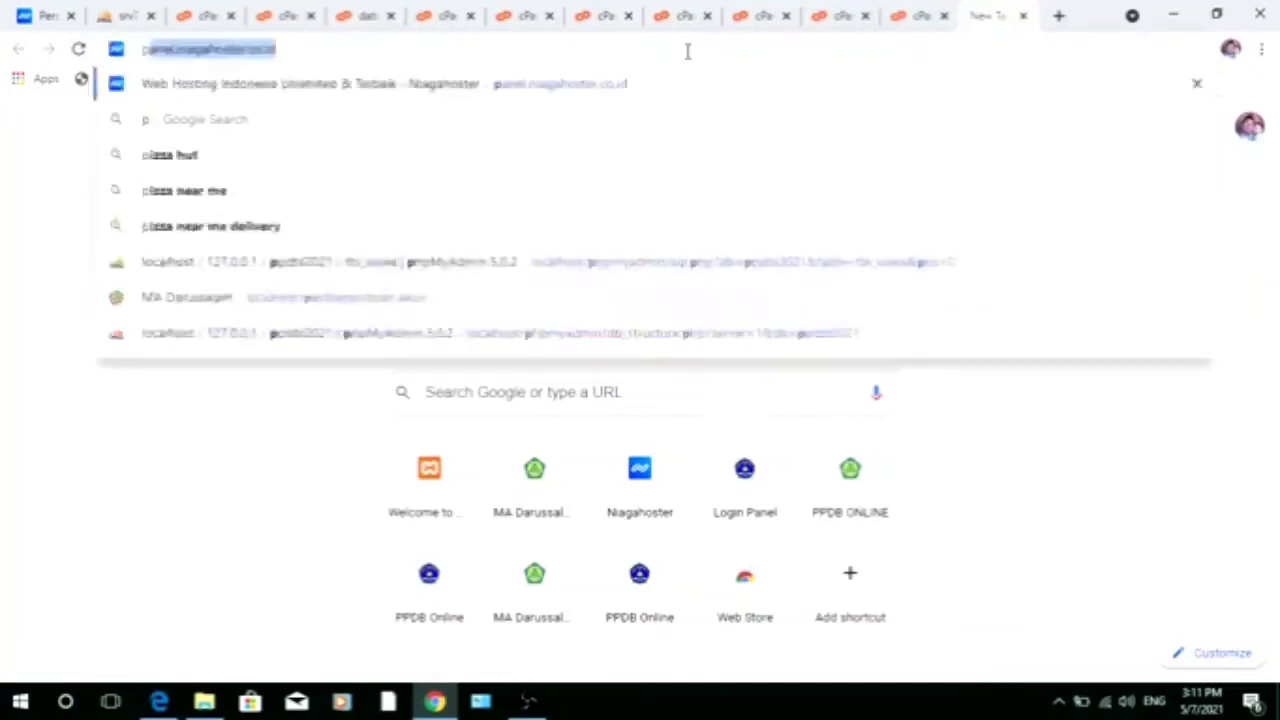
type("pdb")
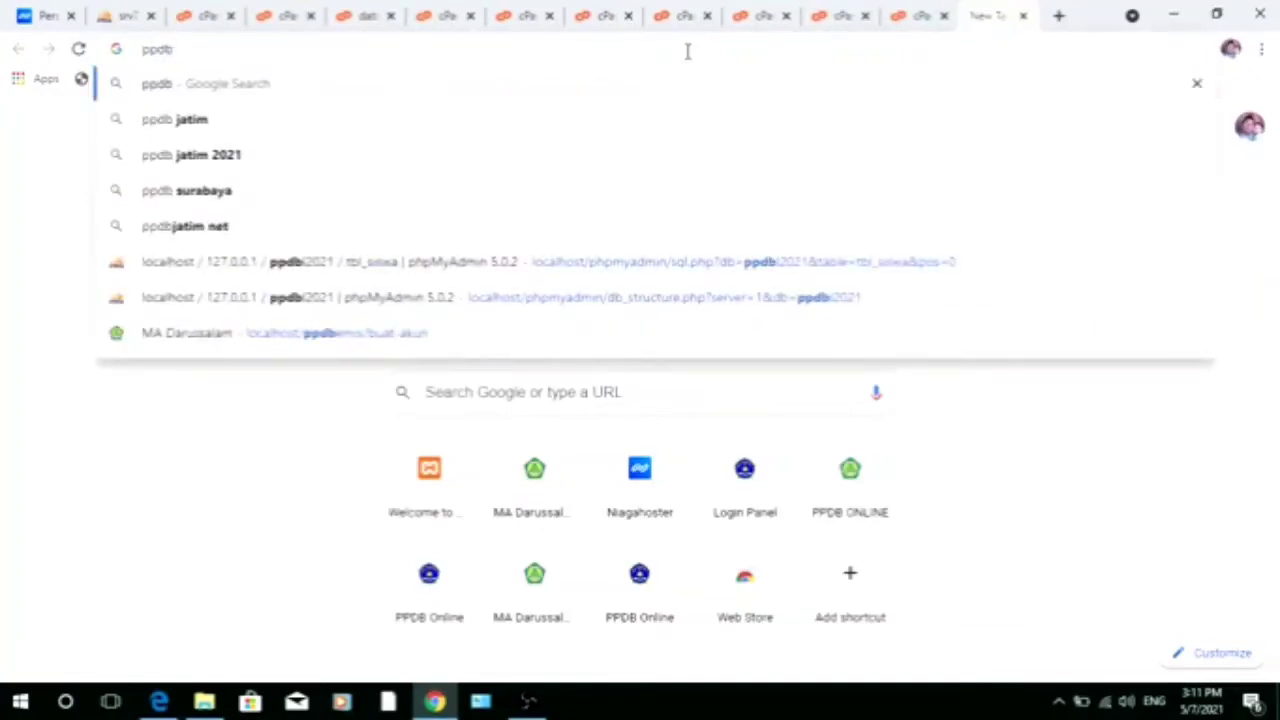
type(".m")
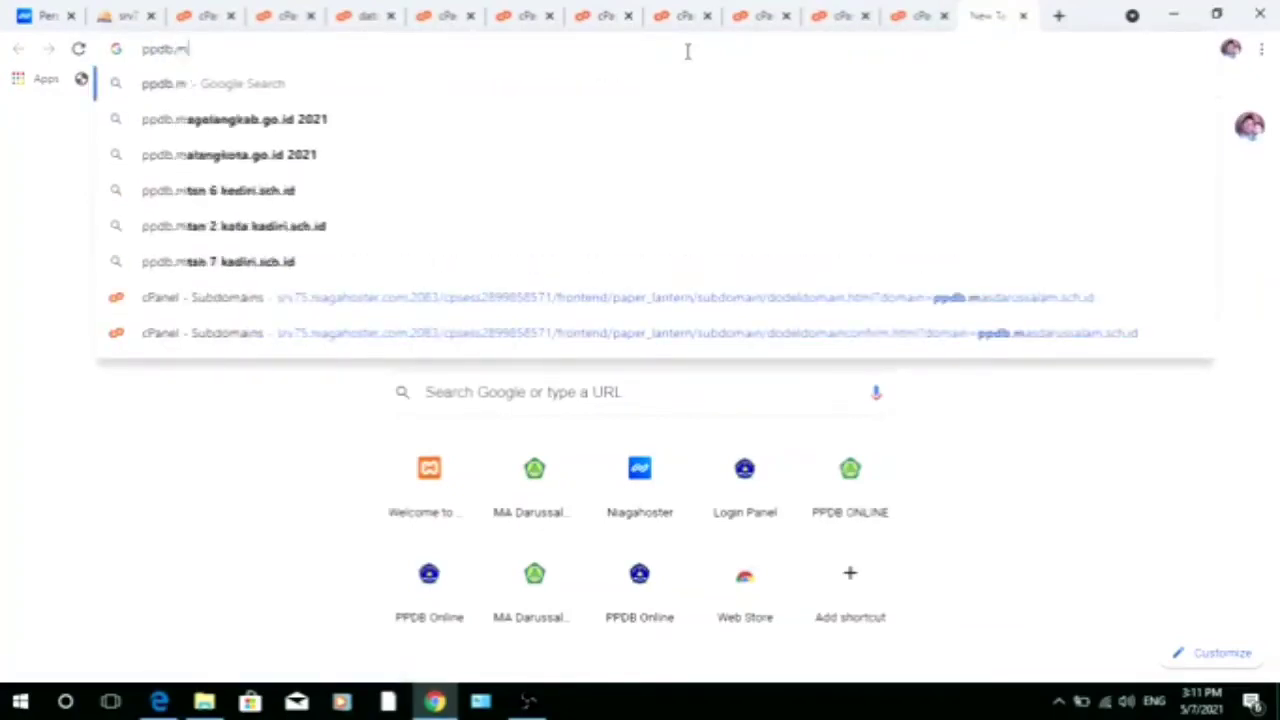
type("asdaruss")
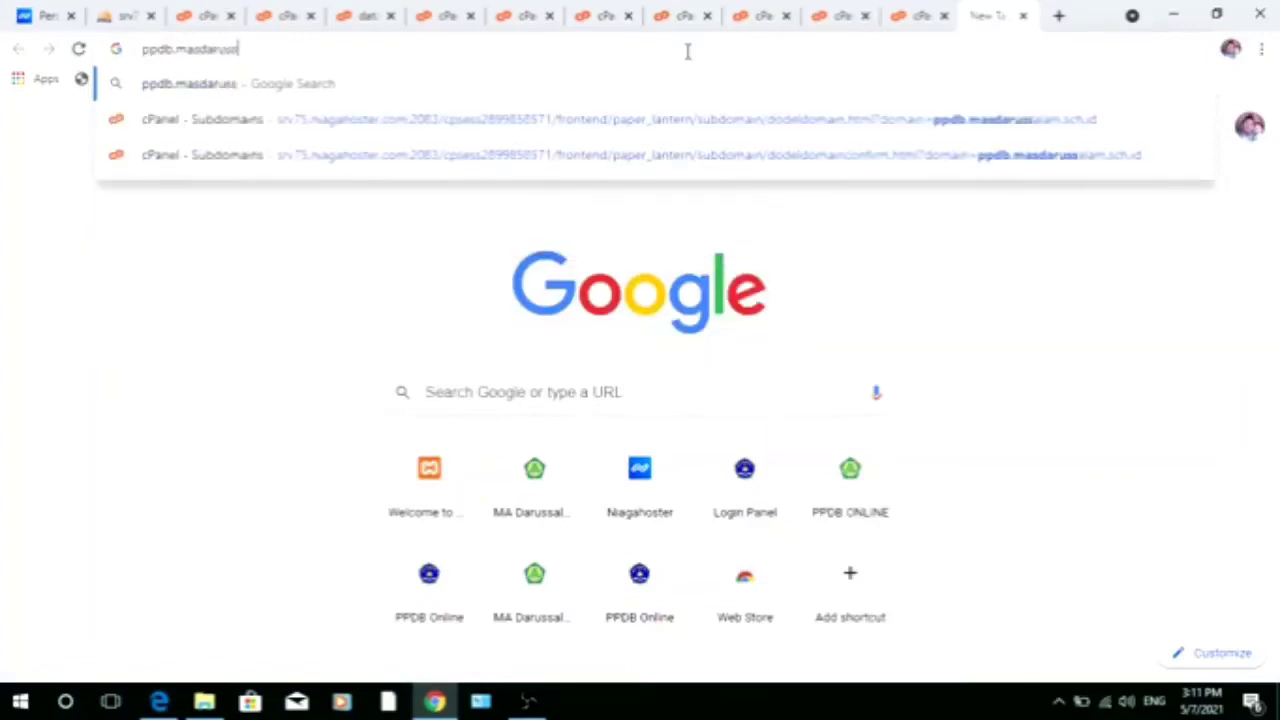
type("alam.sc")
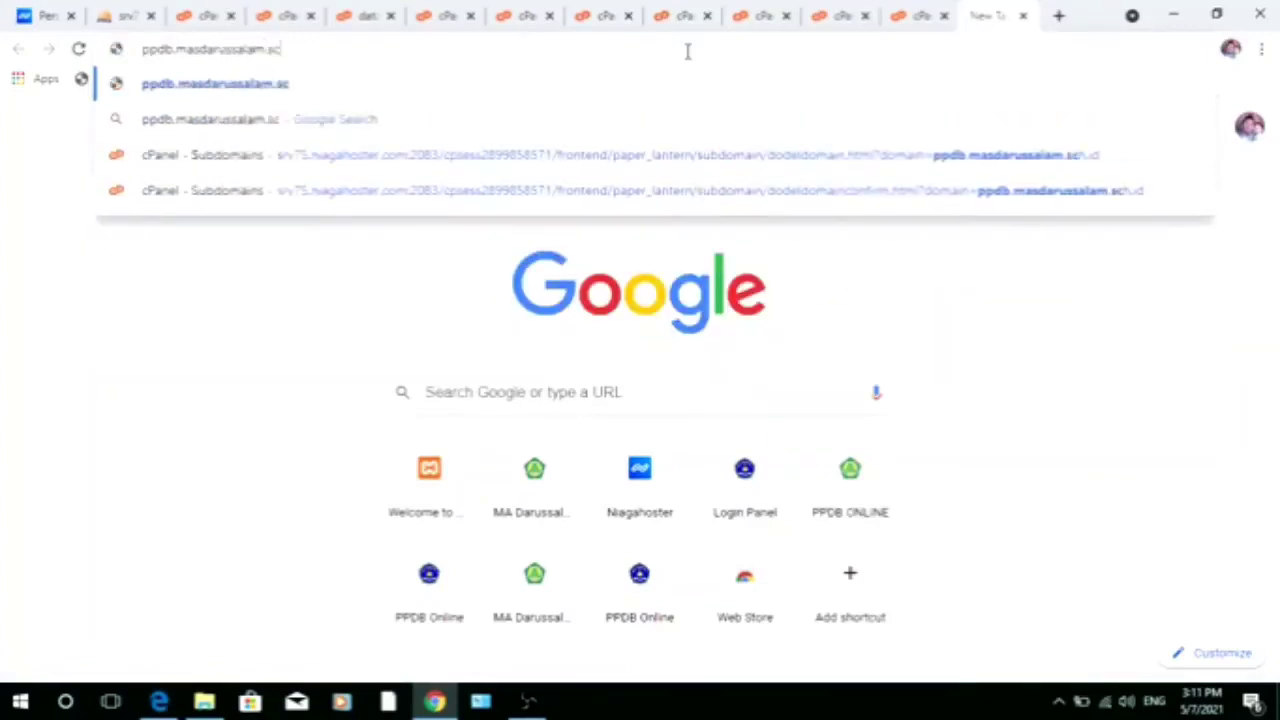
type("h.id")
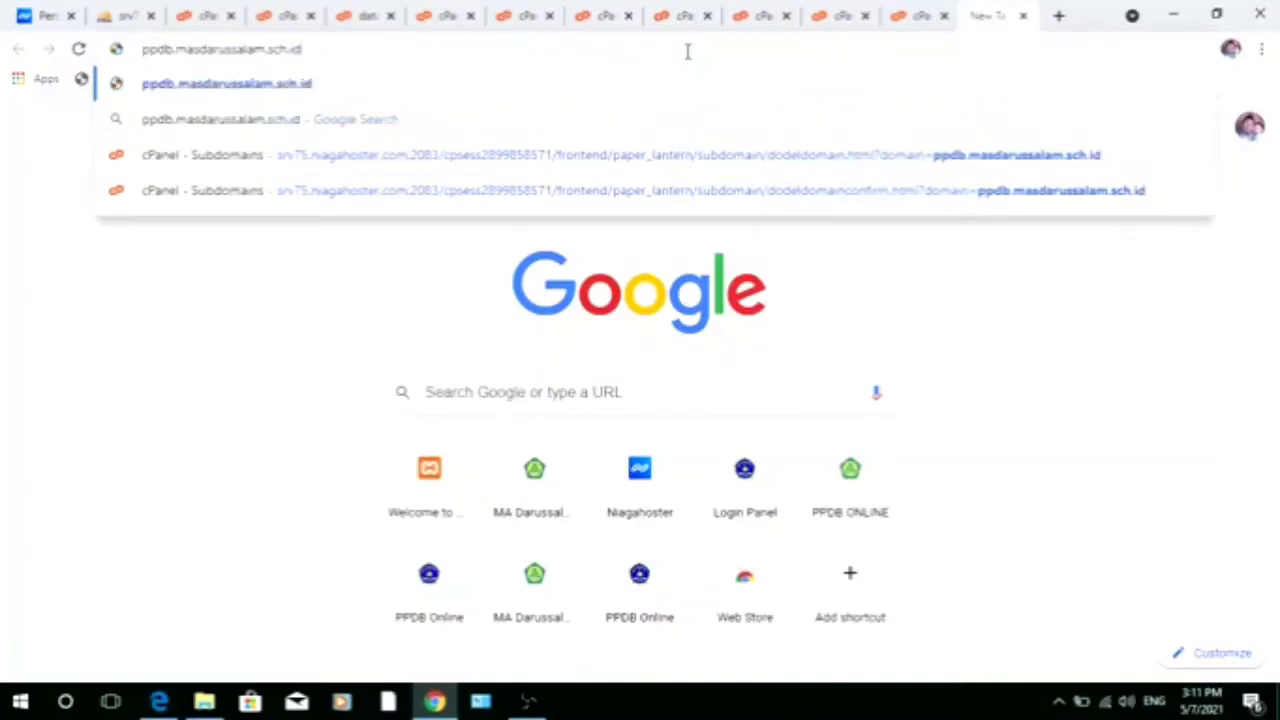
key("Return")
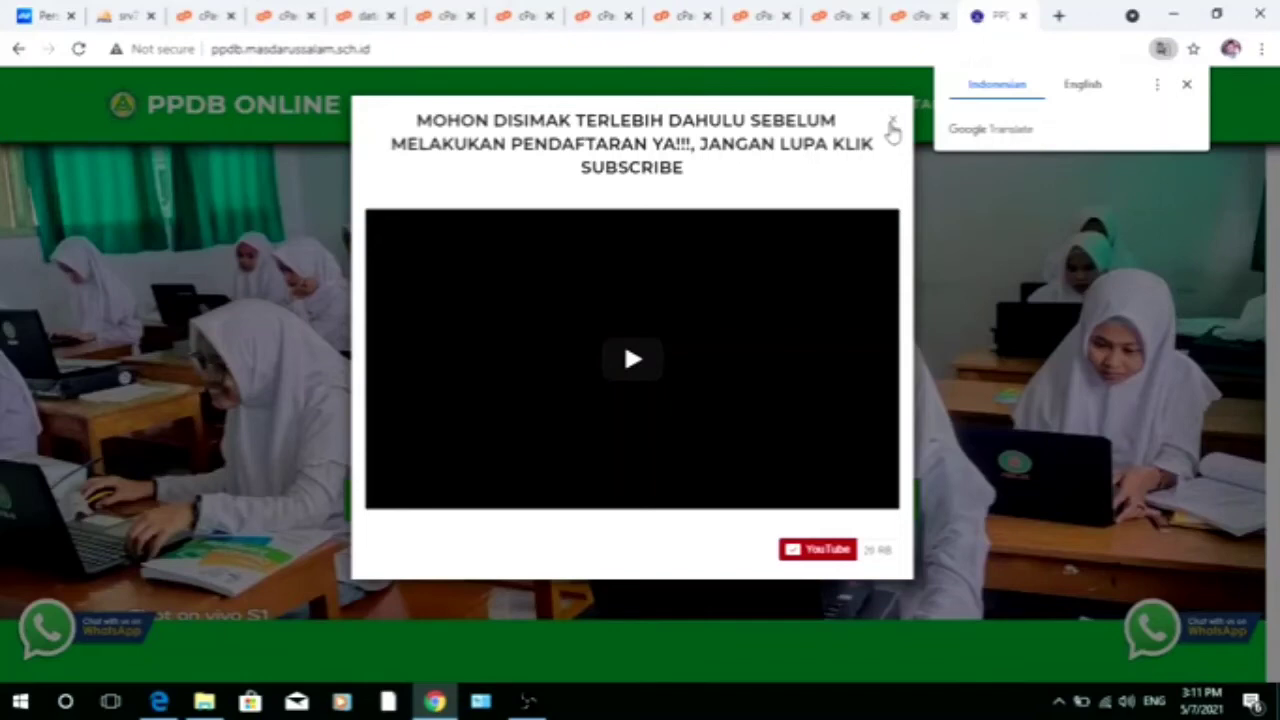
- Close the video pop-up and look over the PPDB Online home page and its information section
left_click(893, 128)
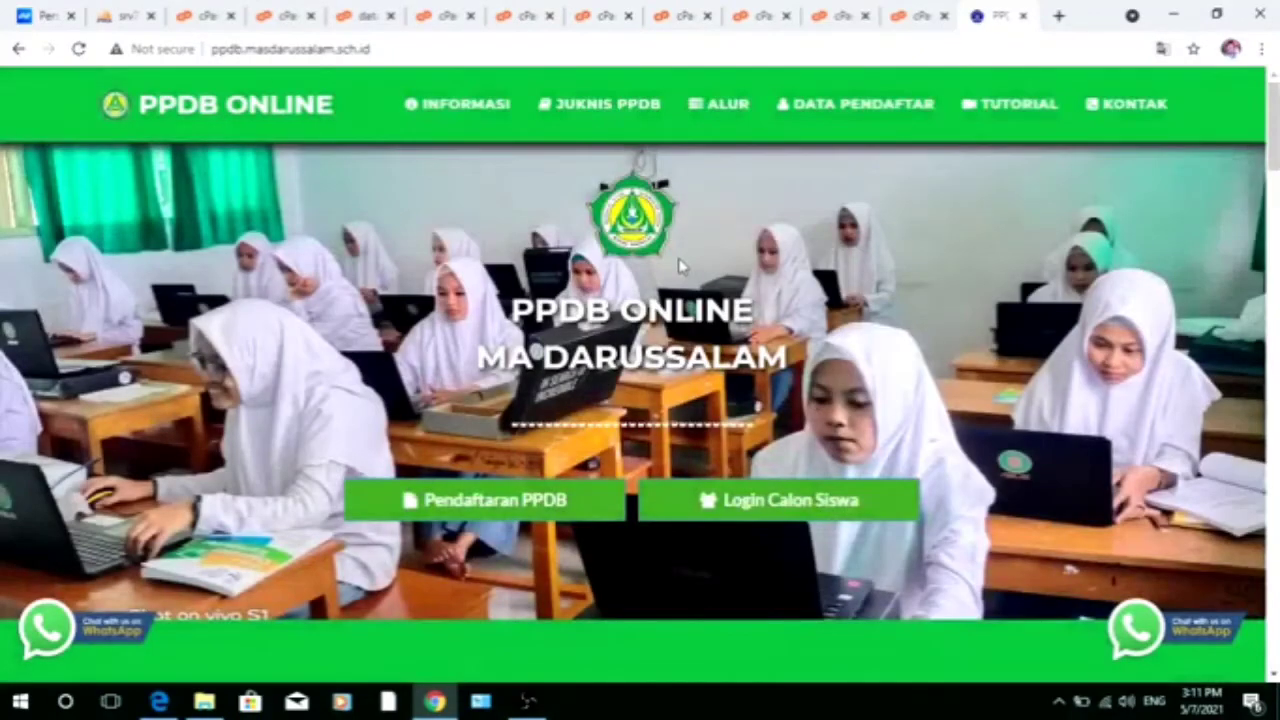
scroll(893, 130, "down", 5)
scroll(729, 350, "down", 5)
scroll(729, 350, "up", 10)
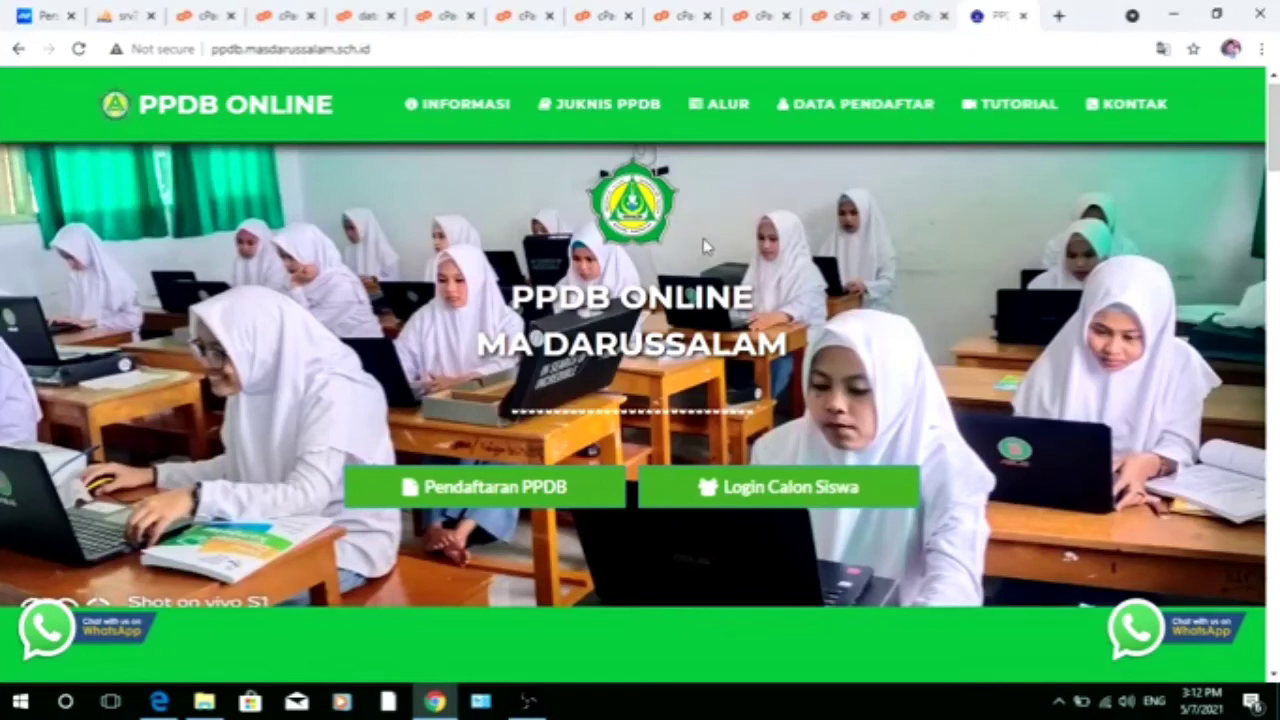
scroll(706, 248, "down", 4)
scroll(709, 249, "up", 3)
scroll(720, 270, "down", 3)
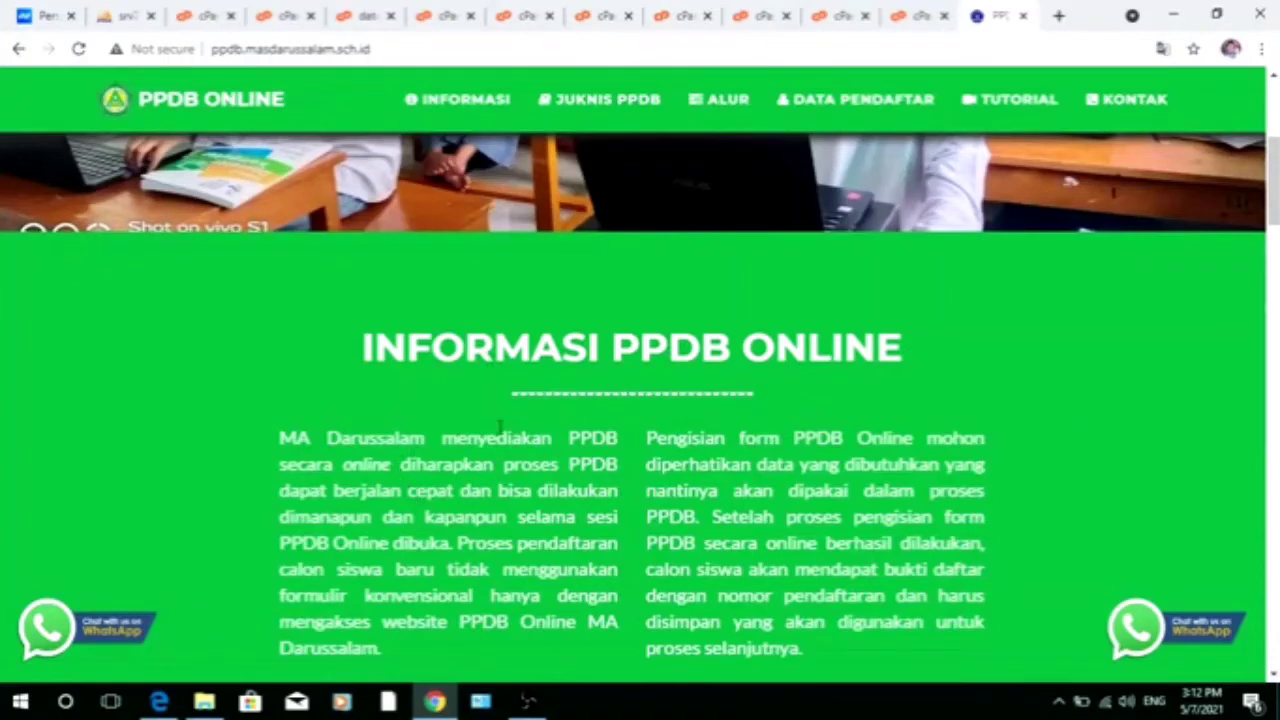
scroll(500, 427, "up", 5)
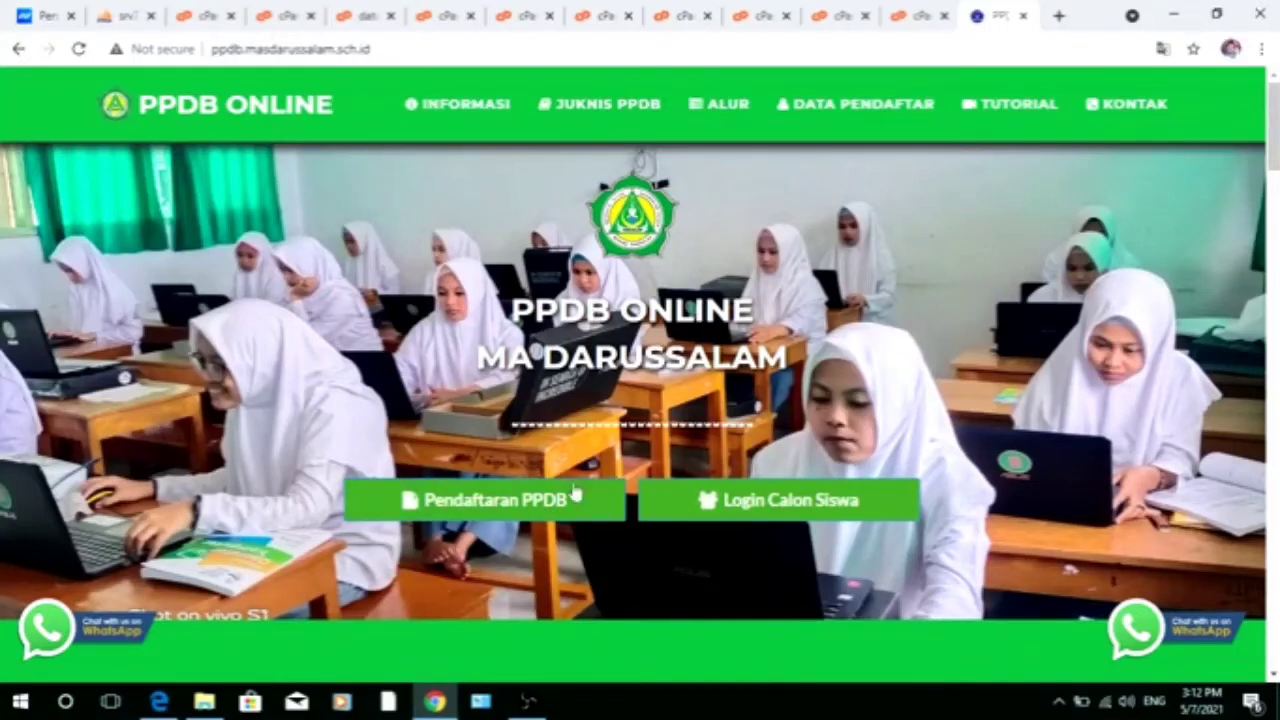
- Open the Pendaftaran PPDB form, agree to its terms with "Ya, saya setuju" and continue to the Data Siswa stage
left_click(502, 514)
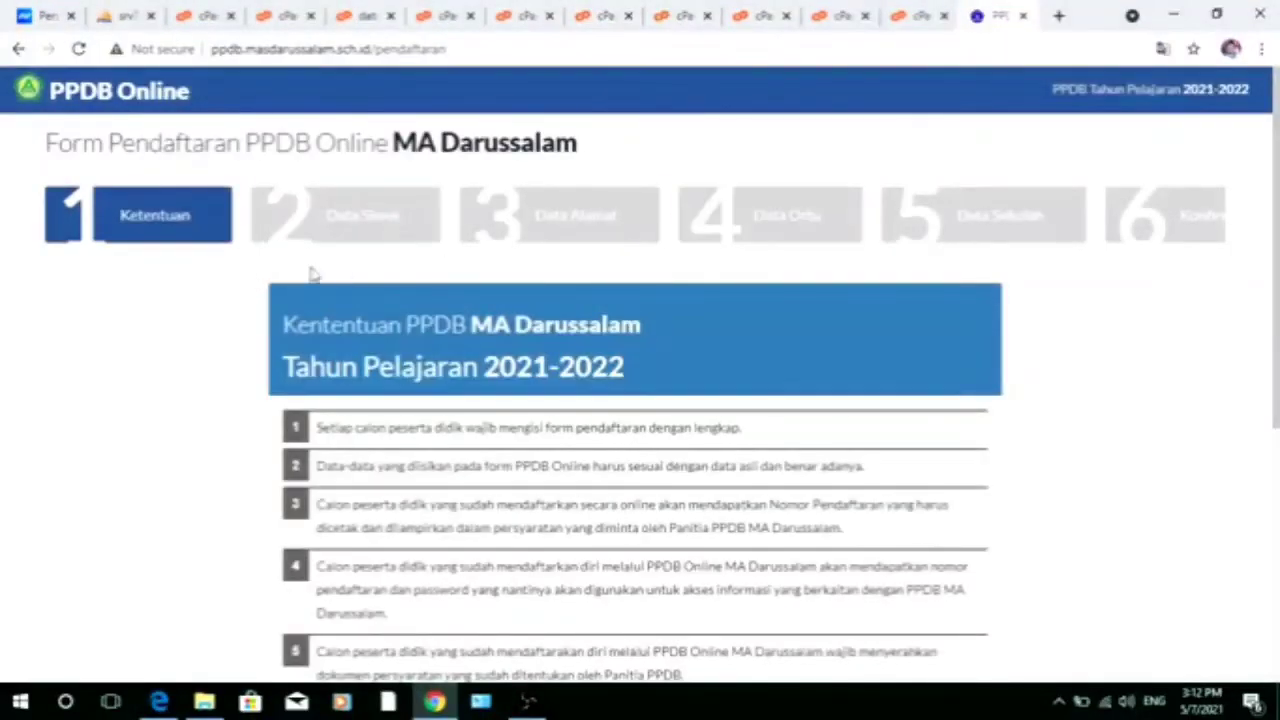
scroll(460, 290, "down", 1)
scroll(250, 224, "up", 1)
scroll(548, 322, "down", 4)
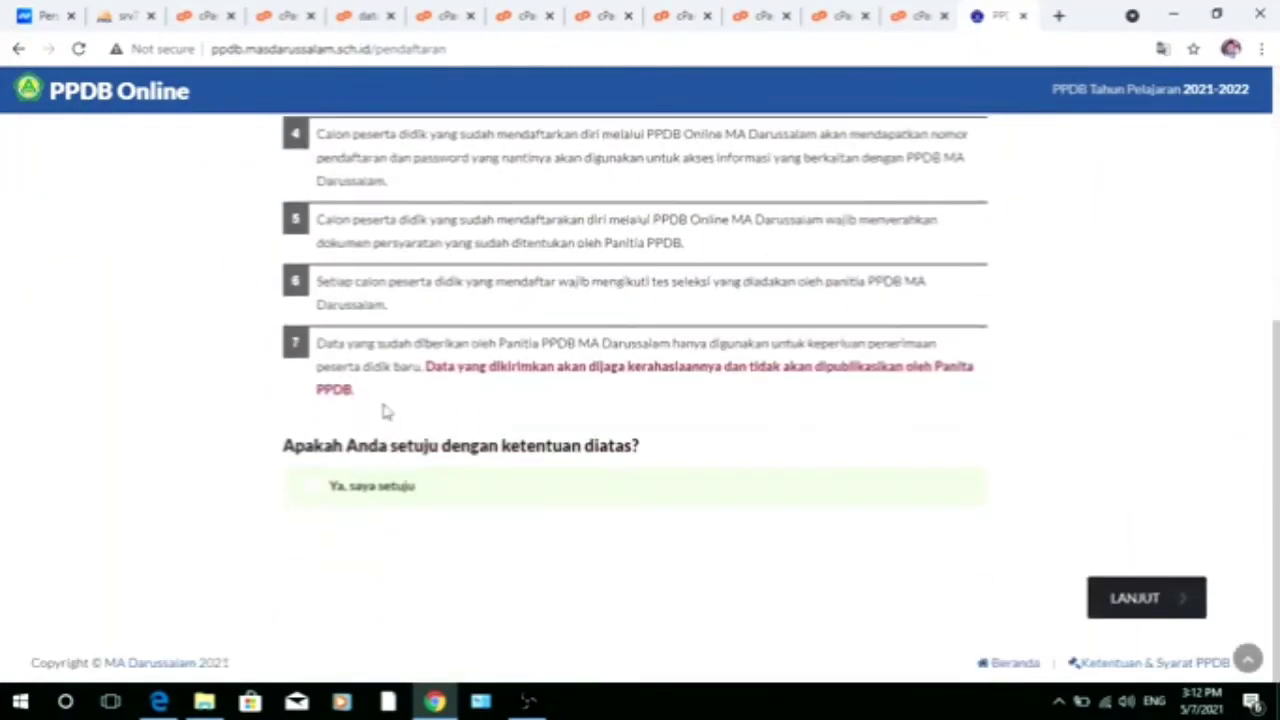
scroll(420, 330, "up", 3)
scroll(457, 323, "down", 3)
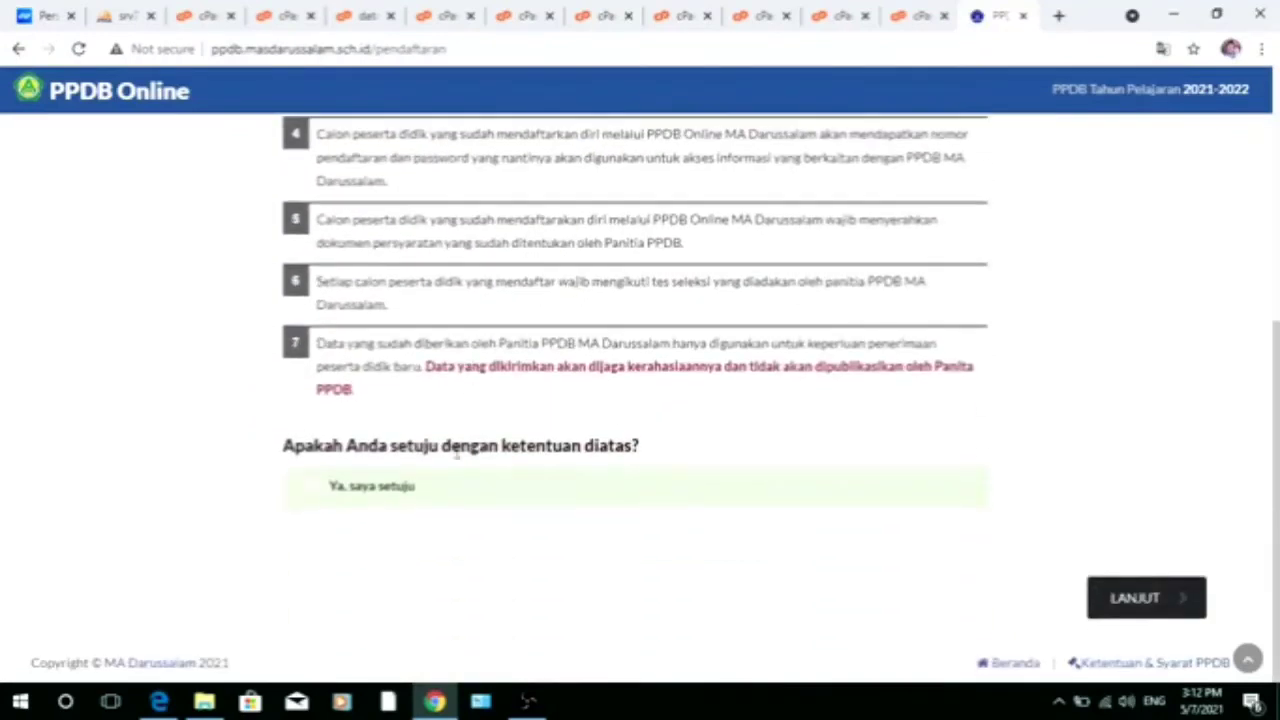
left_click(312, 490)
left_click(1166, 600)
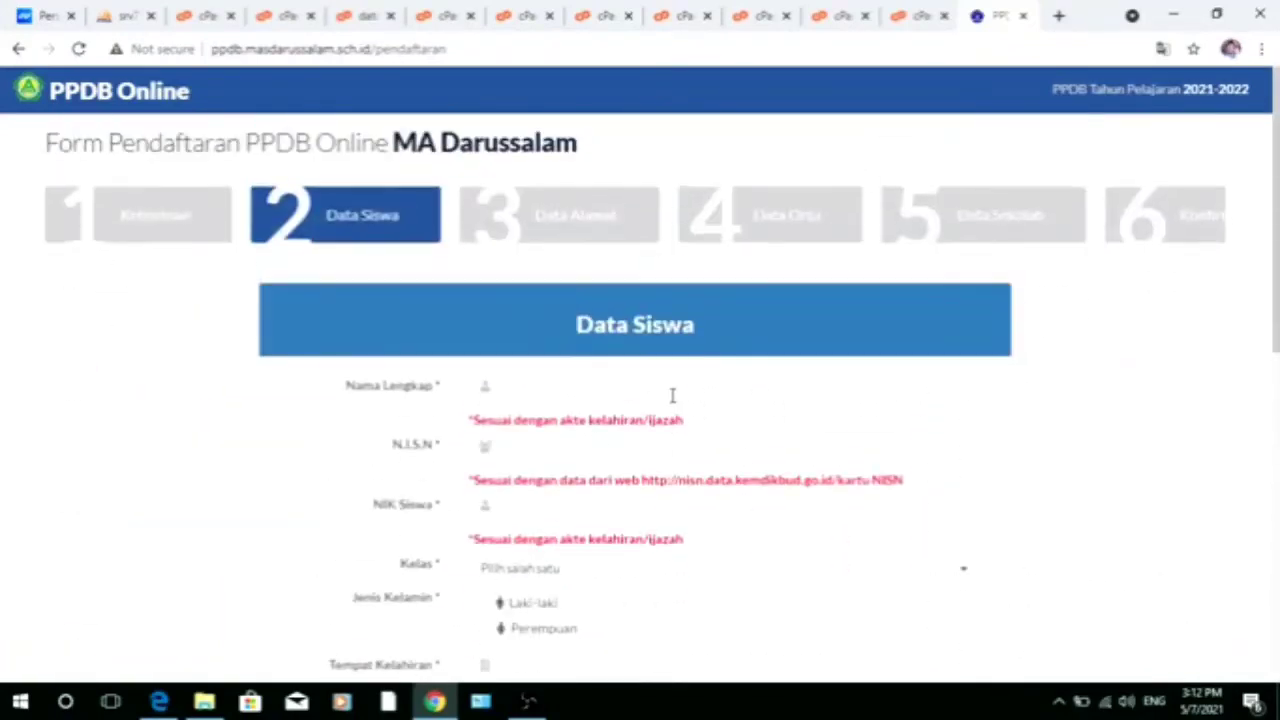
- Look over the Data Siswa stage of the registration form, including the Nama Lengkap and N.I.S.N fields
scroll(606, 388, "down", 7)
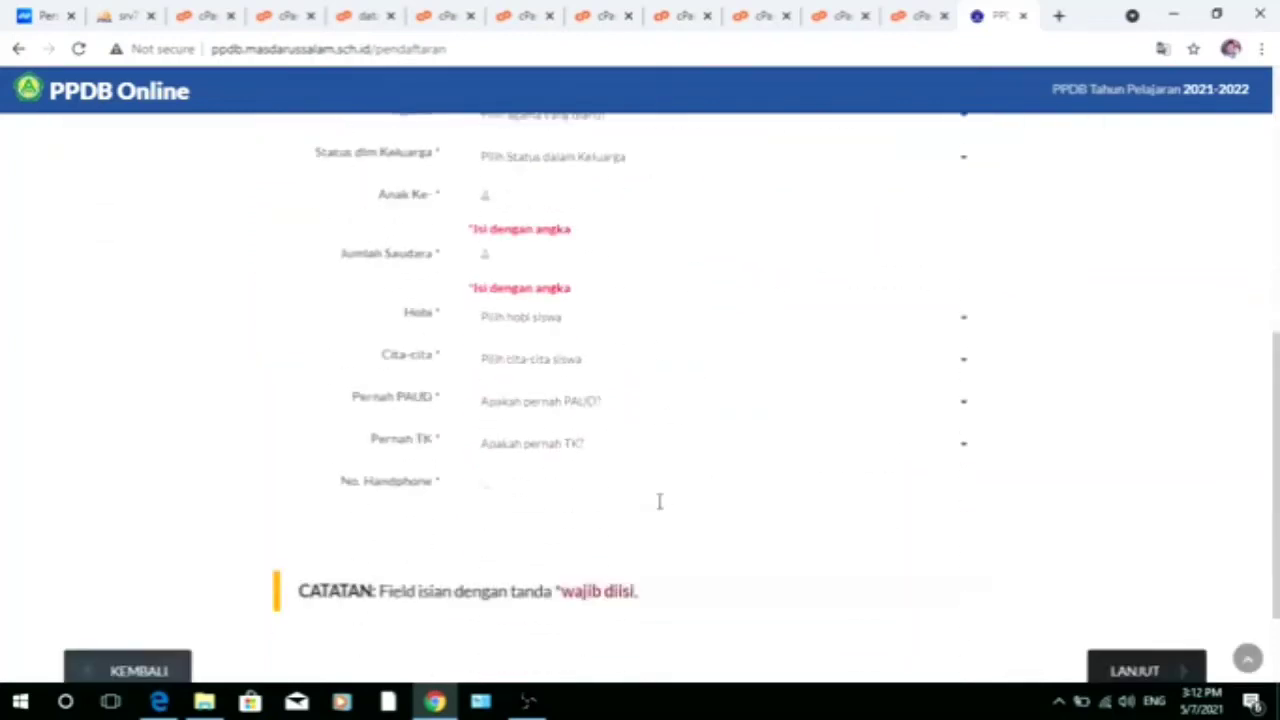
scroll(660, 508, "up", 4)
scroll(697, 493, "up", 4)
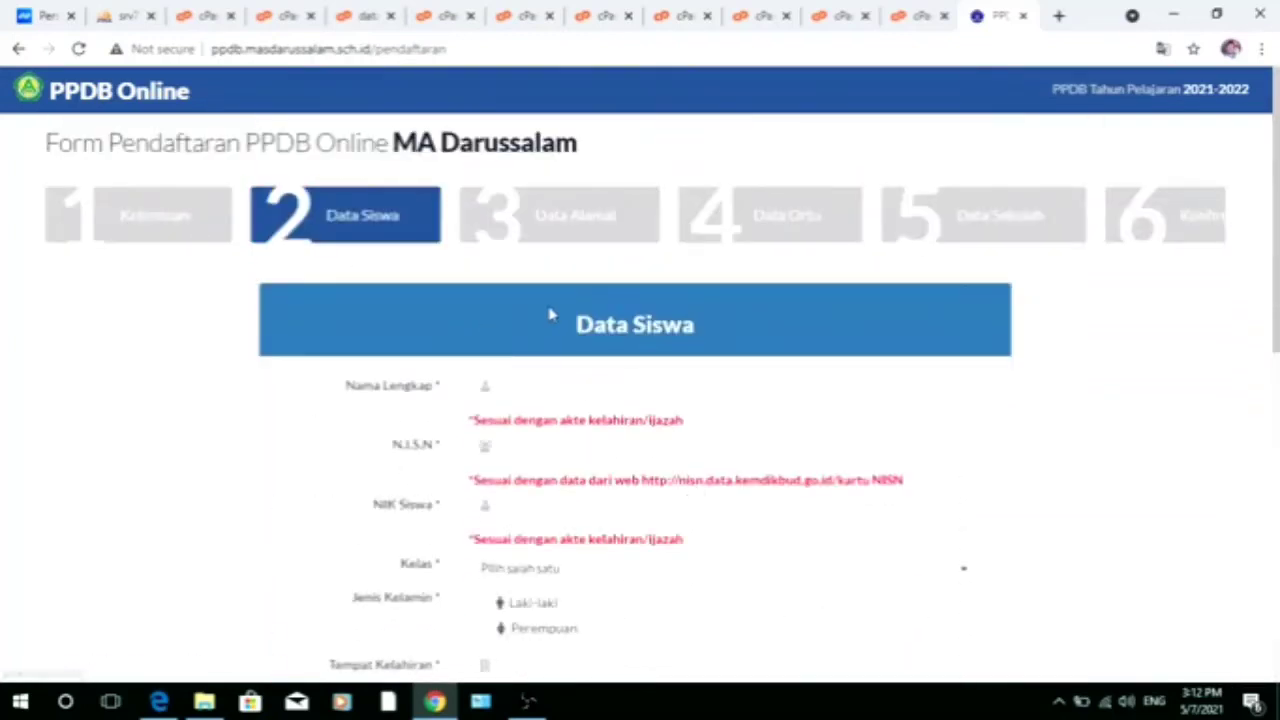
scroll(580, 268, "down", 1)
scroll(584, 274, "down", 1)
left_click(510, 202)
left_click(556, 201)
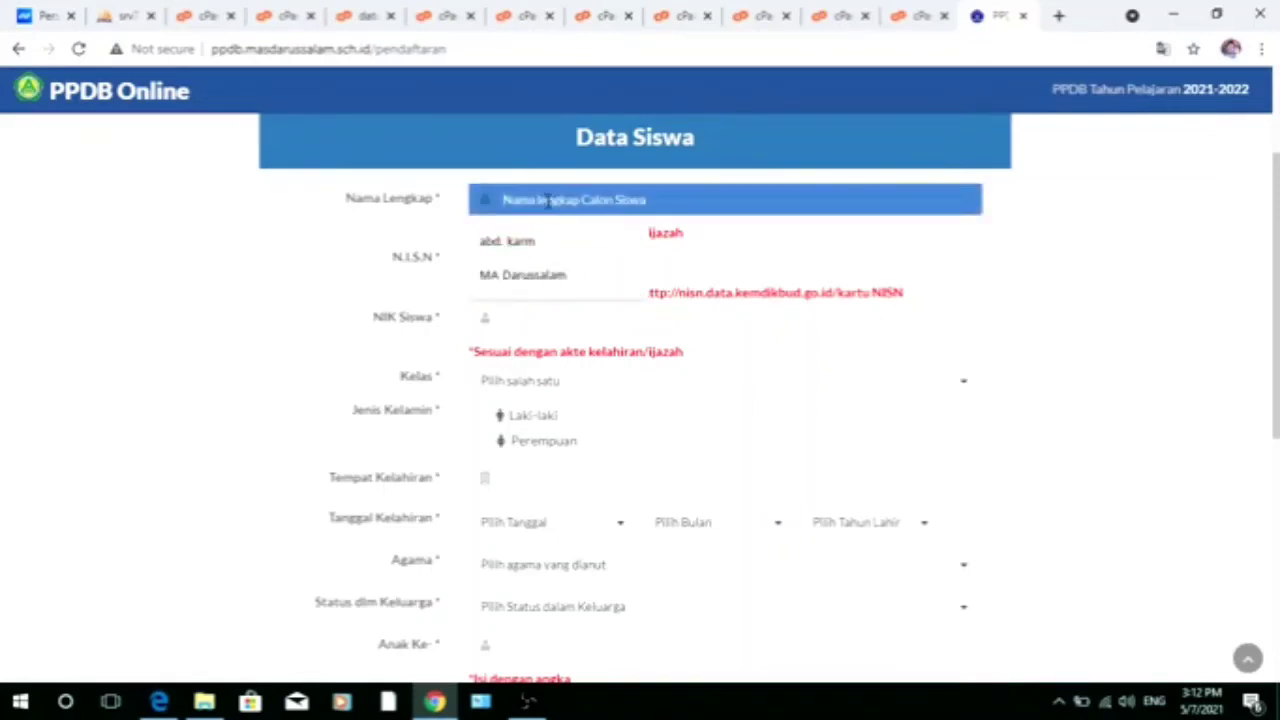
left_click(402, 207)
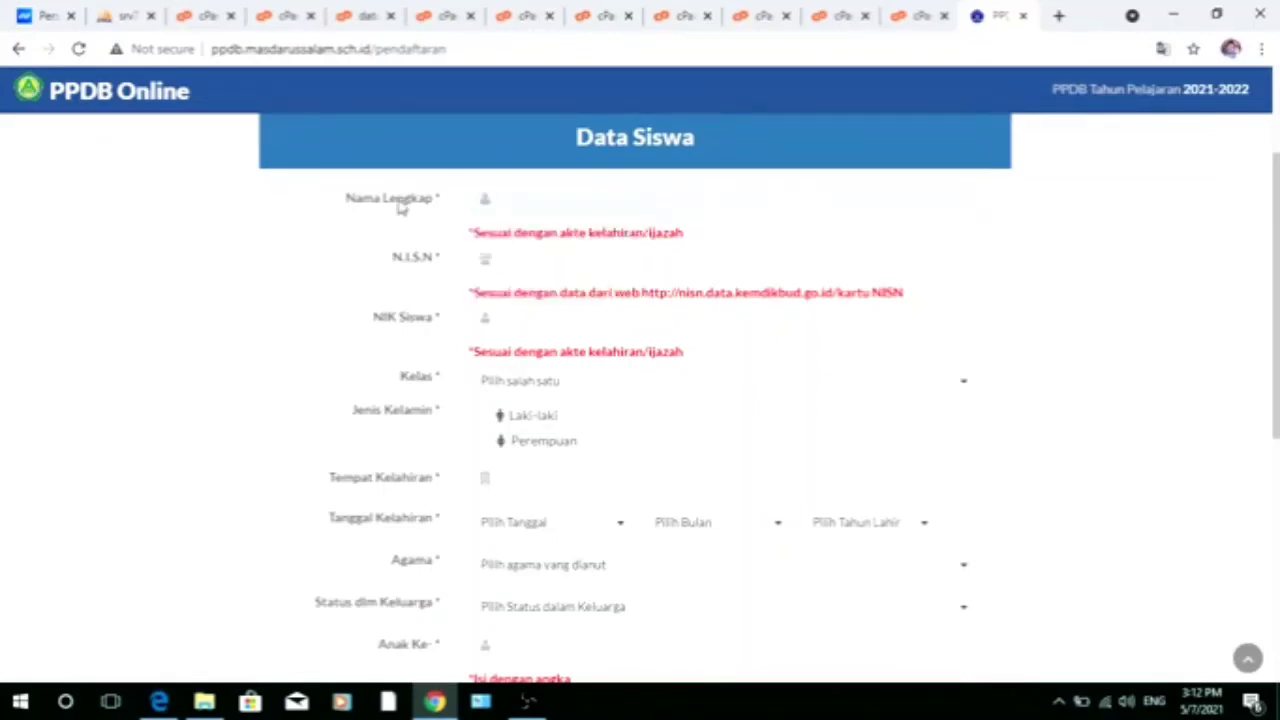
left_click(556, 263)
left_click(378, 338)
- Try to continue from the Data Siswa stage with all of its required fields left empty
scroll(590, 348, "down", 5)
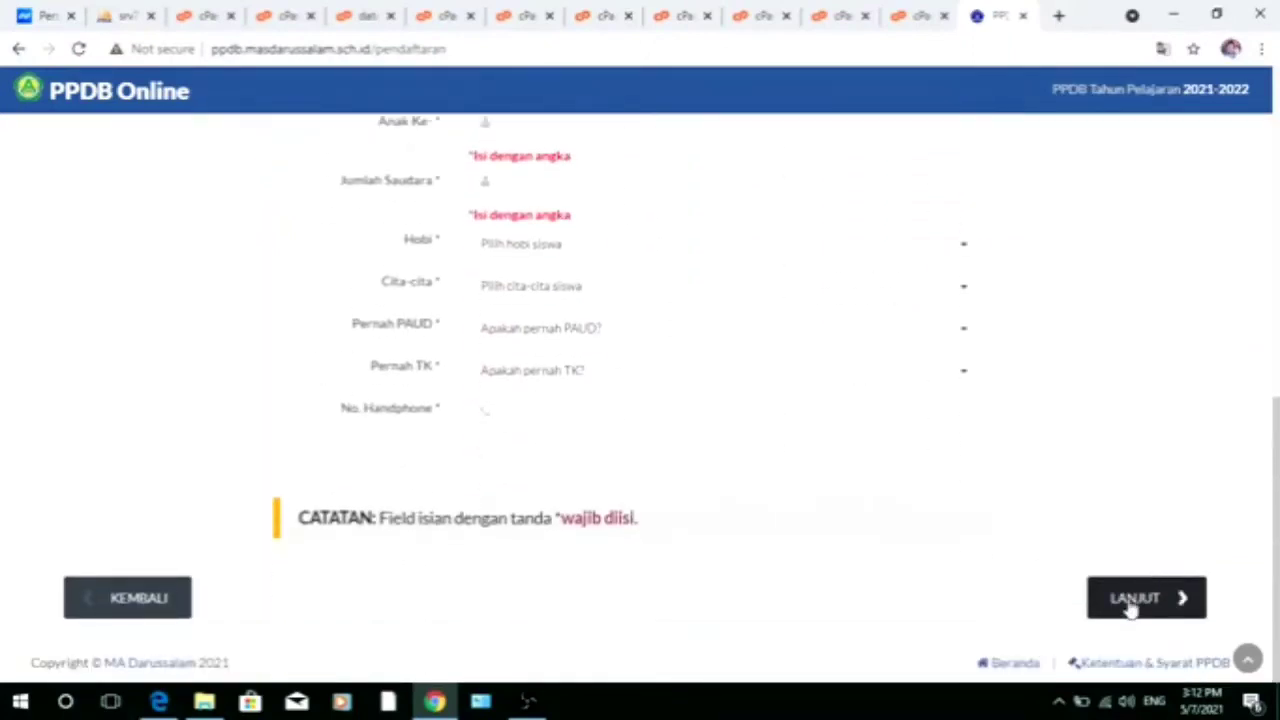
scroll(623, 388, "up", 6)
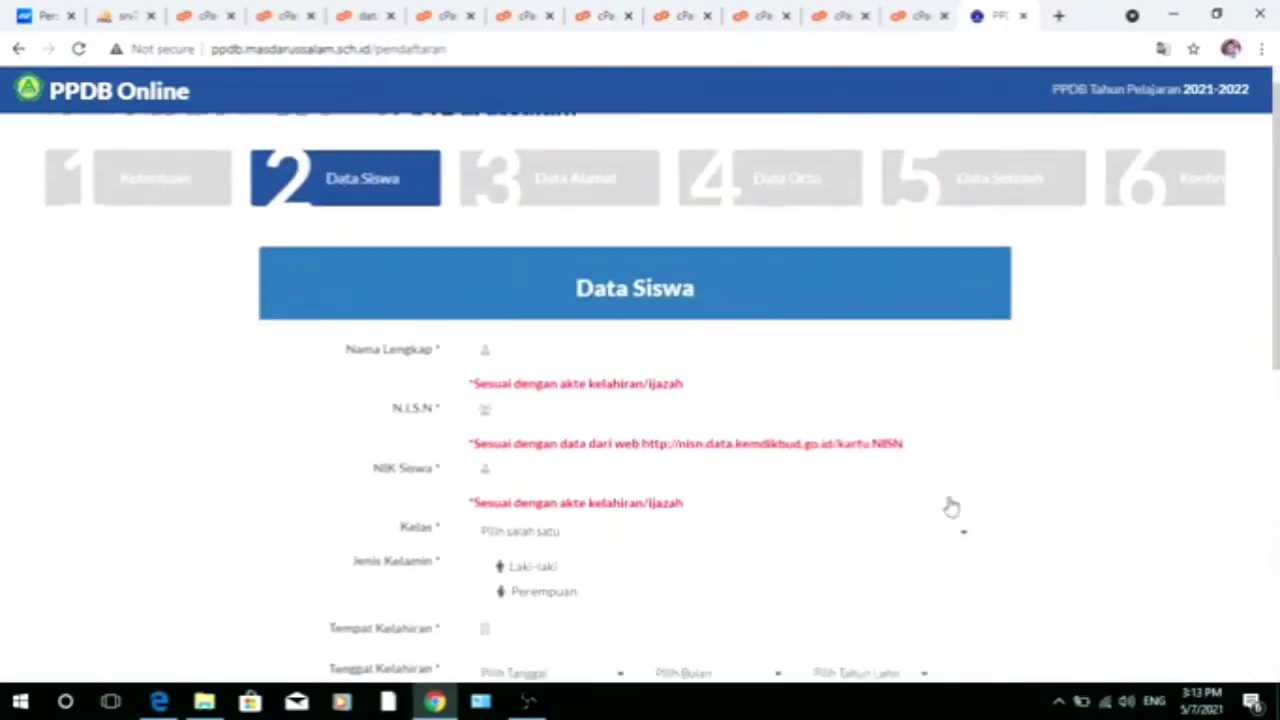
scroll(1070, 560, "down", 6)
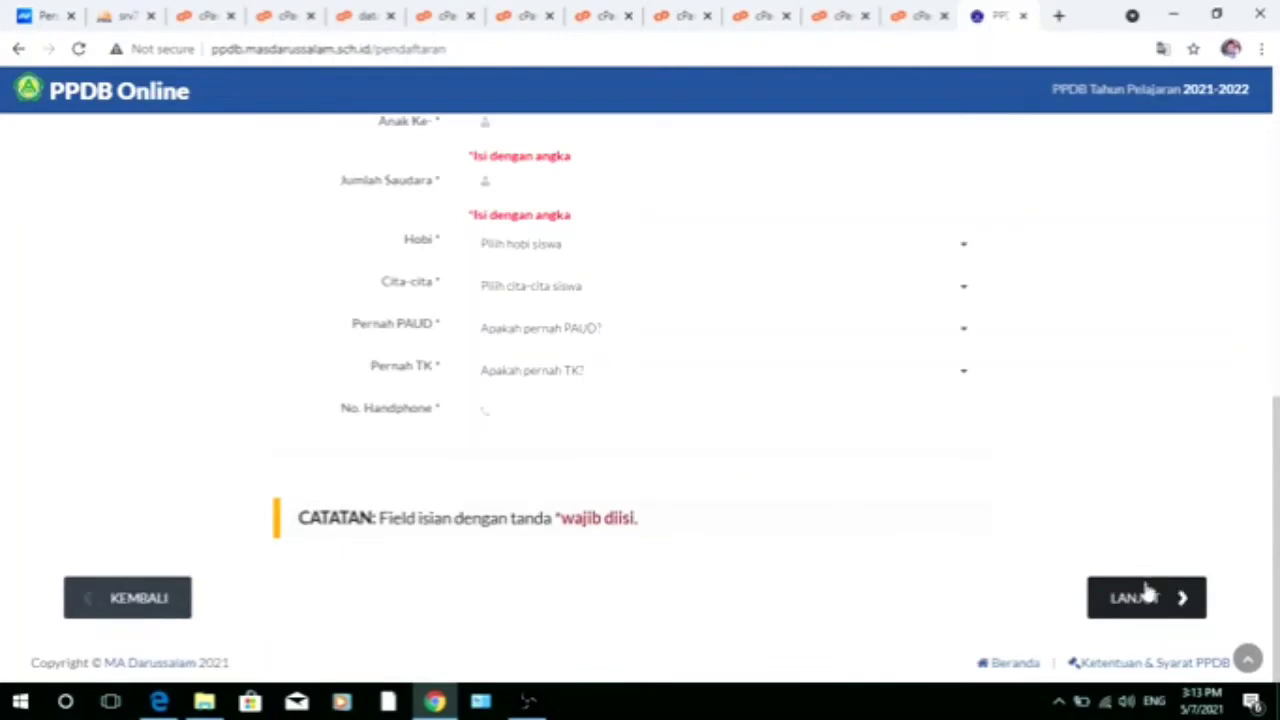
left_click(1145, 600)
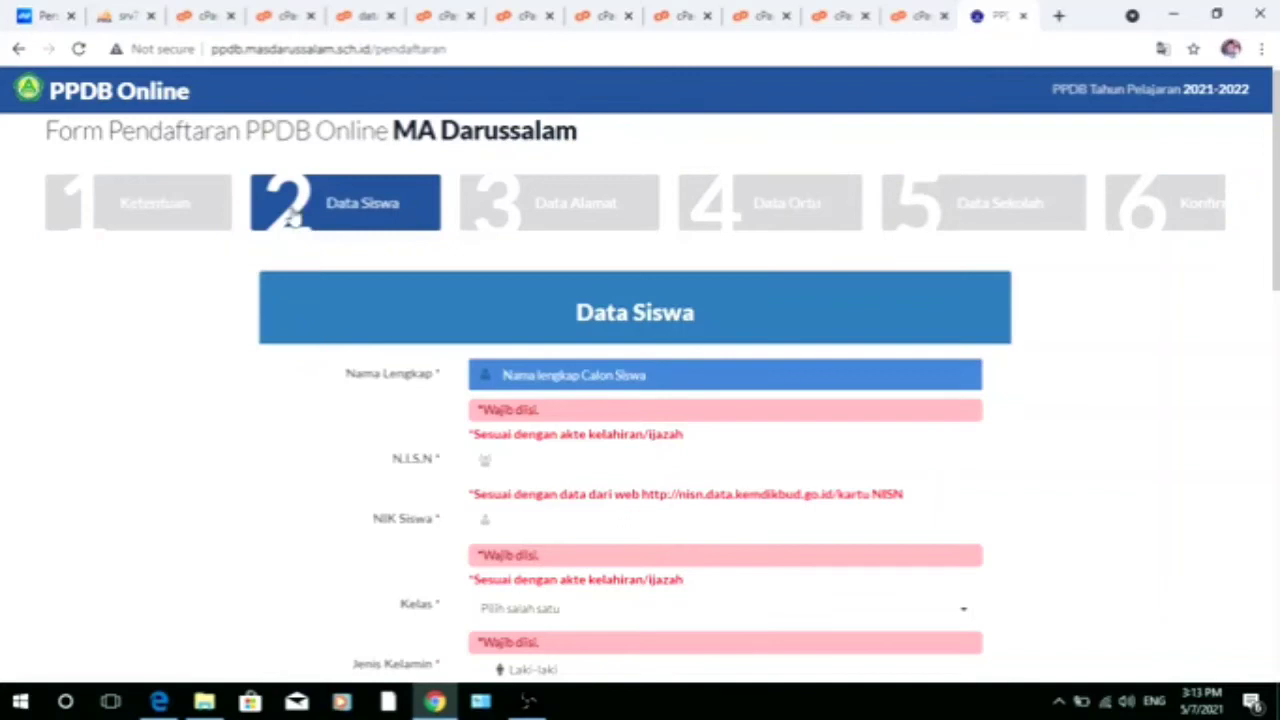
- Copy the site address ppdb.masdarussalam.sch.id from the registration page and paste it into a new browser tab's address
left_click_drag(211, 48, 374, 60)
key("ctrl+c")
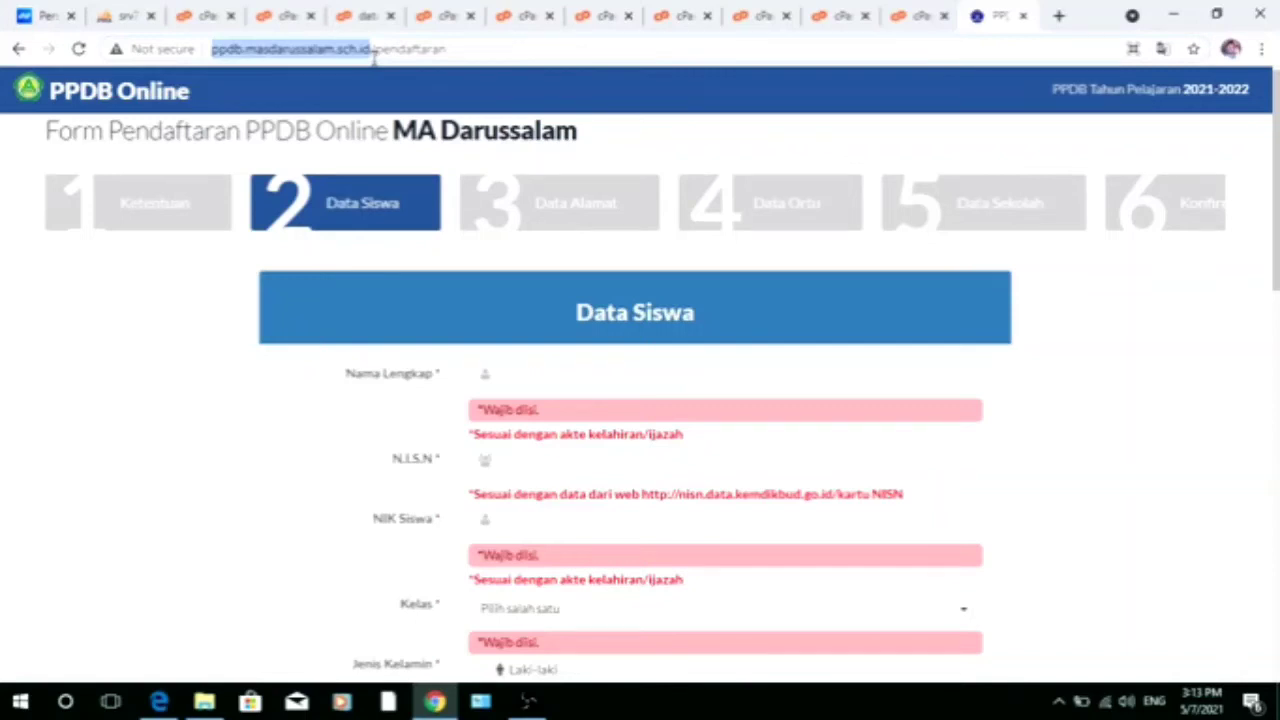
left_click(1060, 16)
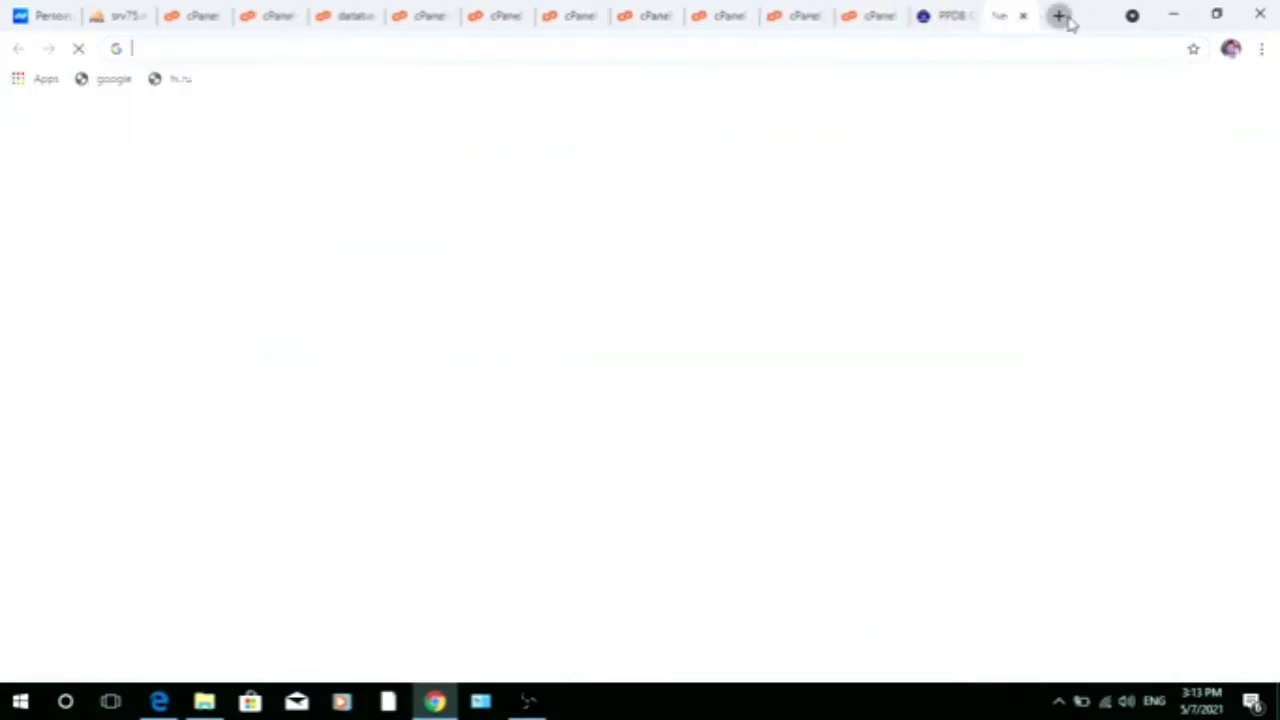
left_click(717, 49)
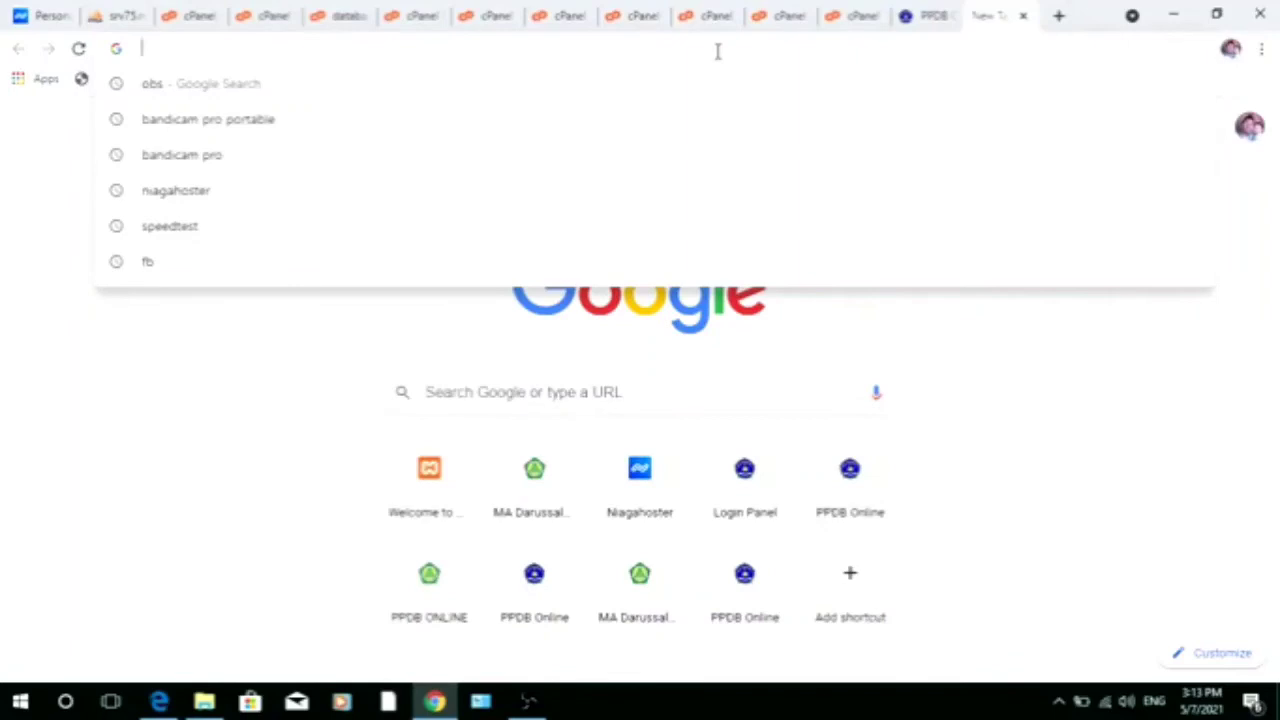
key("ctrl+v")
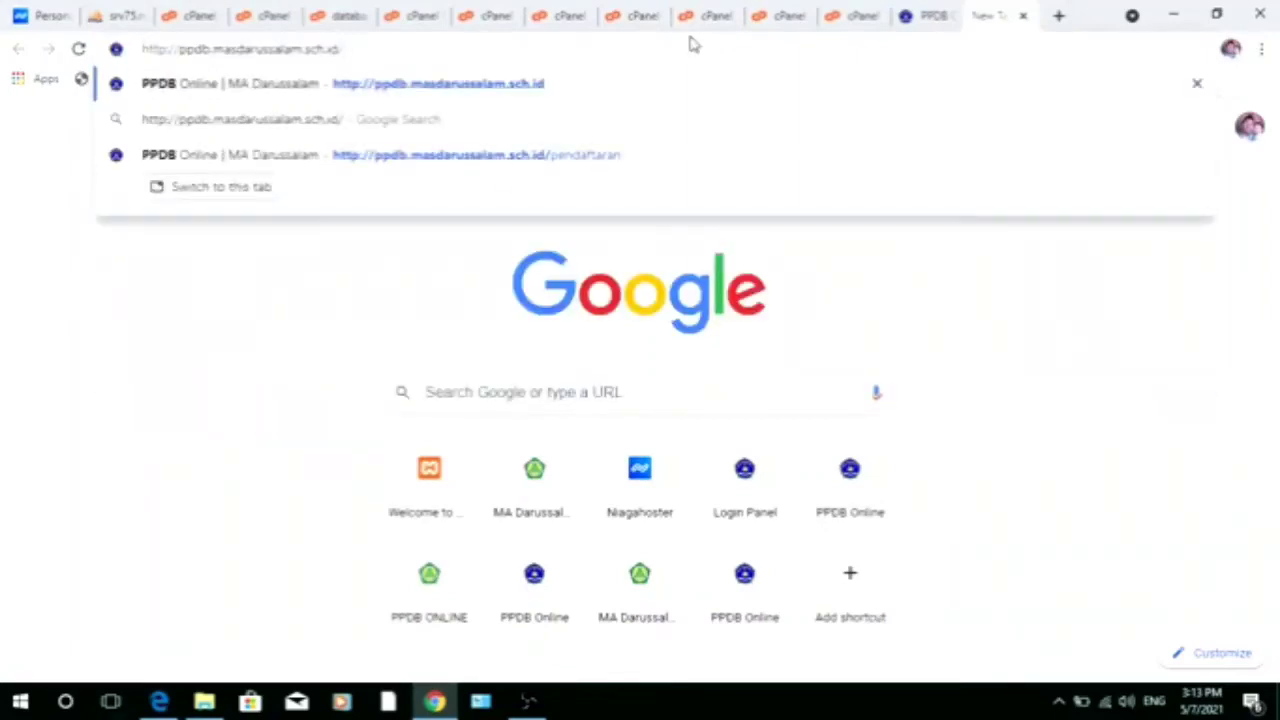
- Extend the pasted site address with panel_admin/log_in and load the PPDB Online admin login page
type("php")
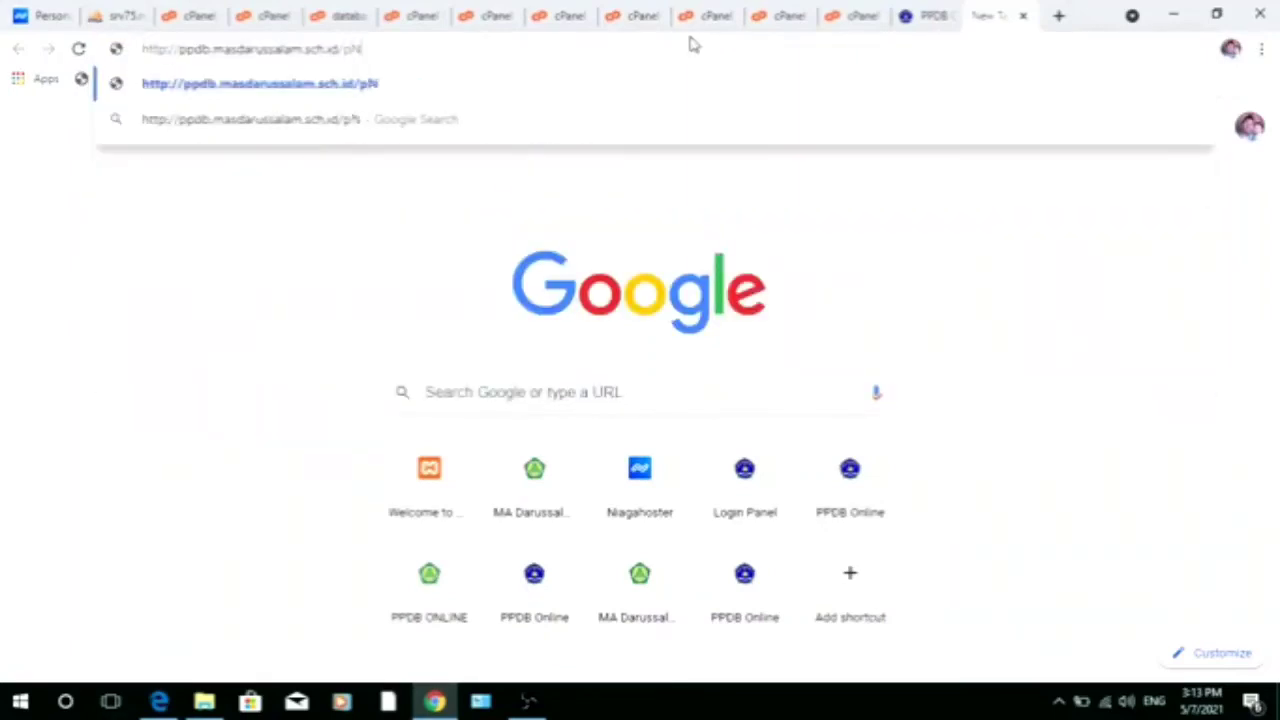
key("BackSpace")
key("BackSpace")
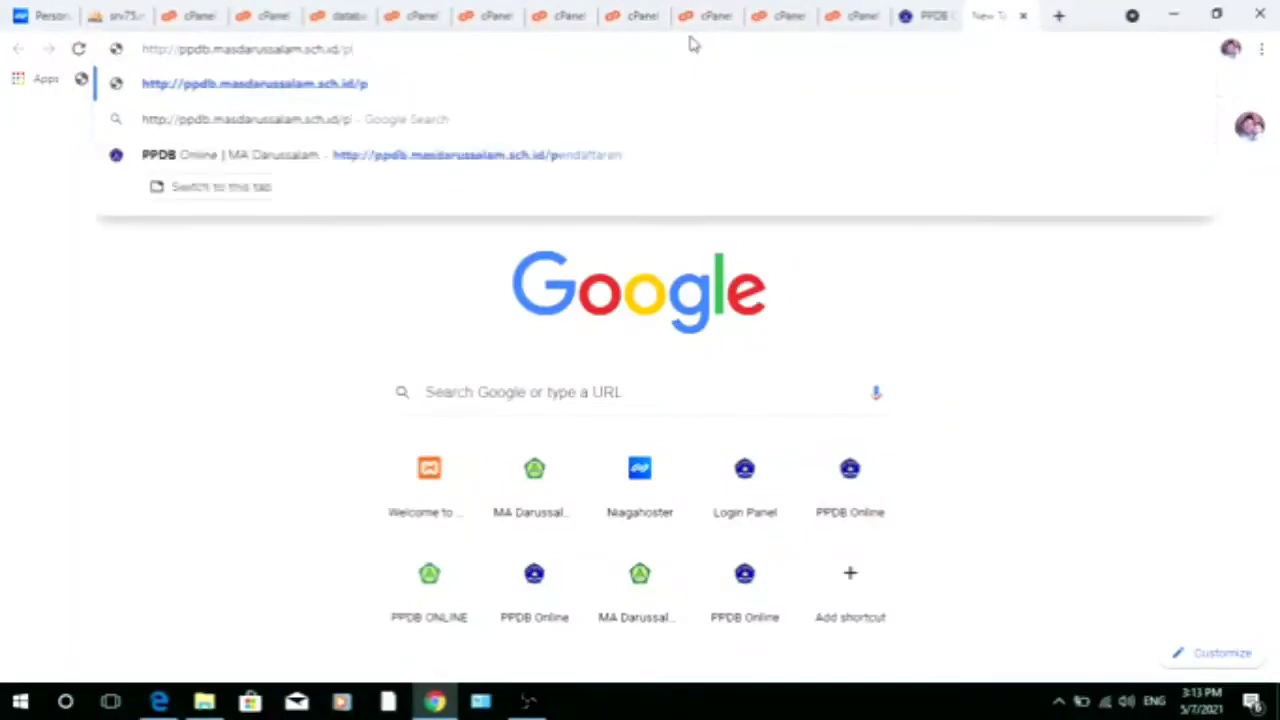
type("anel")
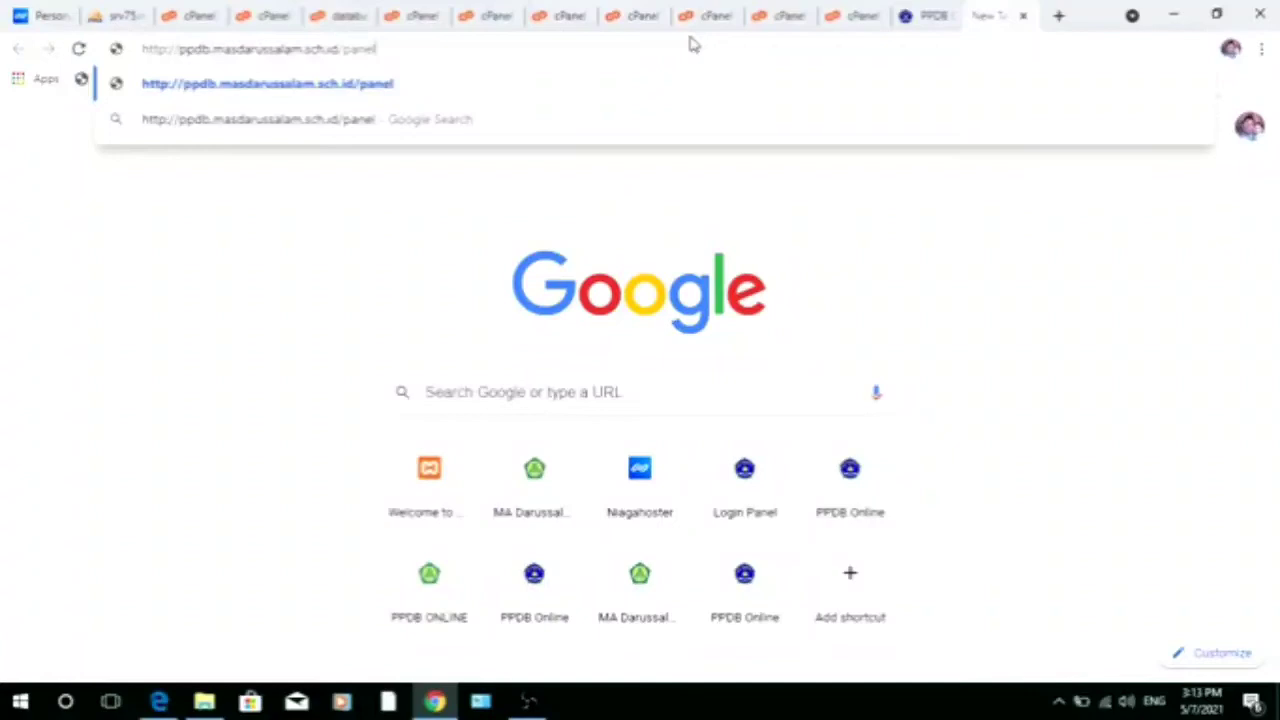
type("-admin")
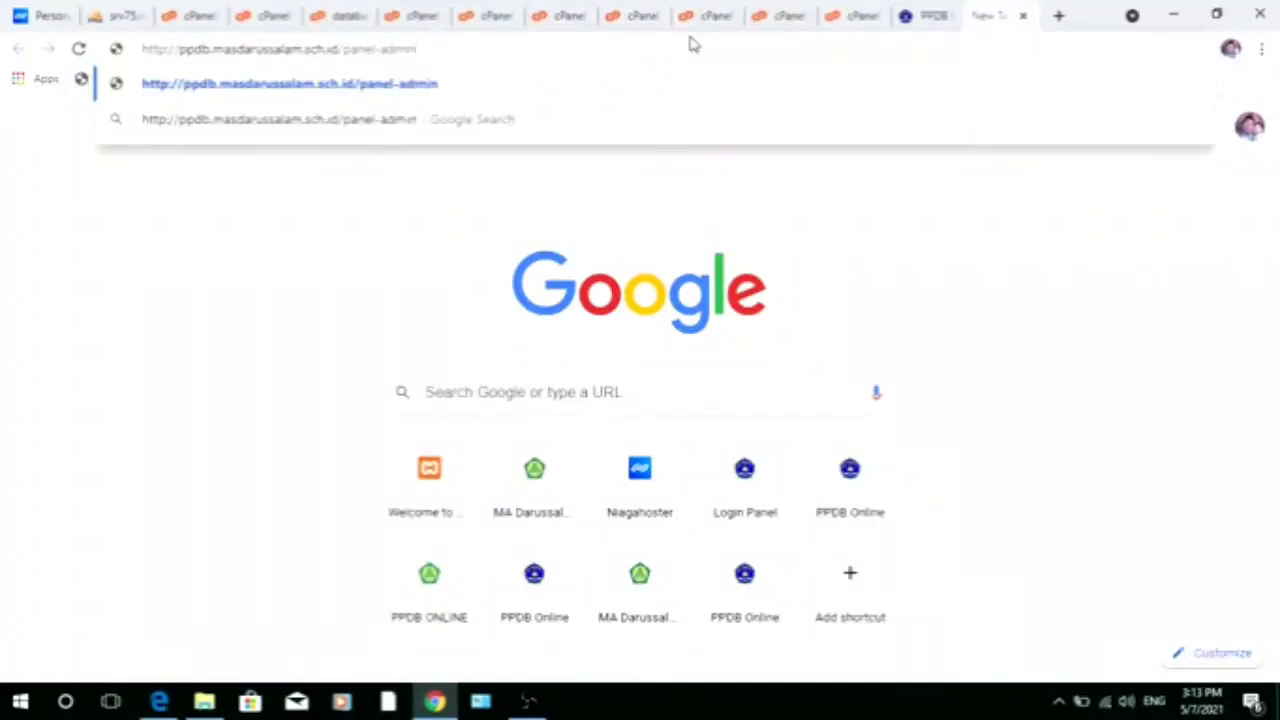
type("/log")
type("-")
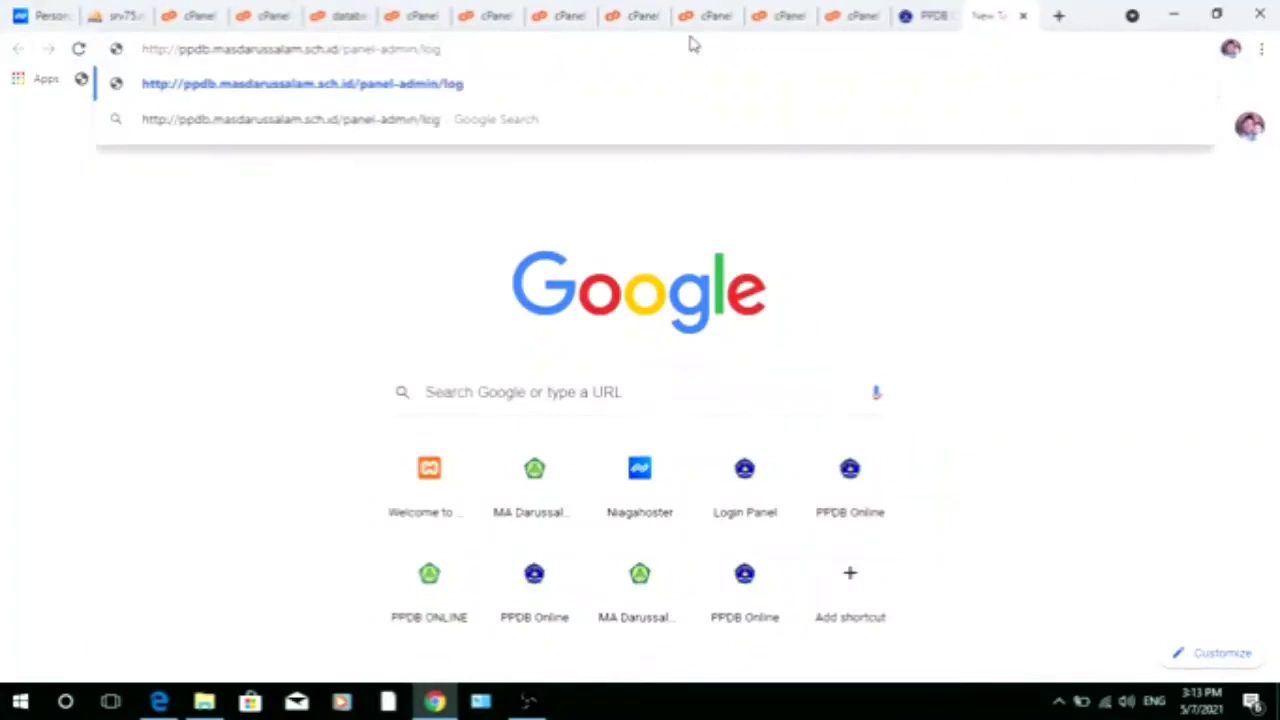
key("BackSpace")
type("in")
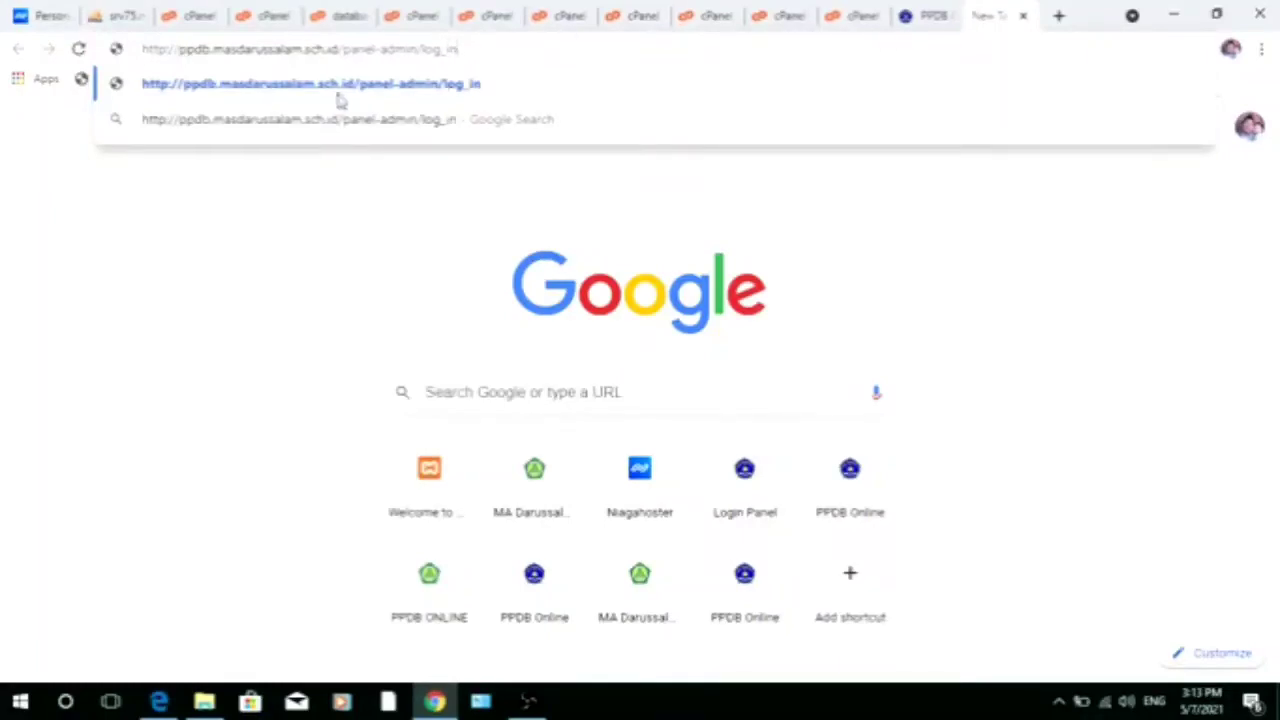
key("BackSpace")
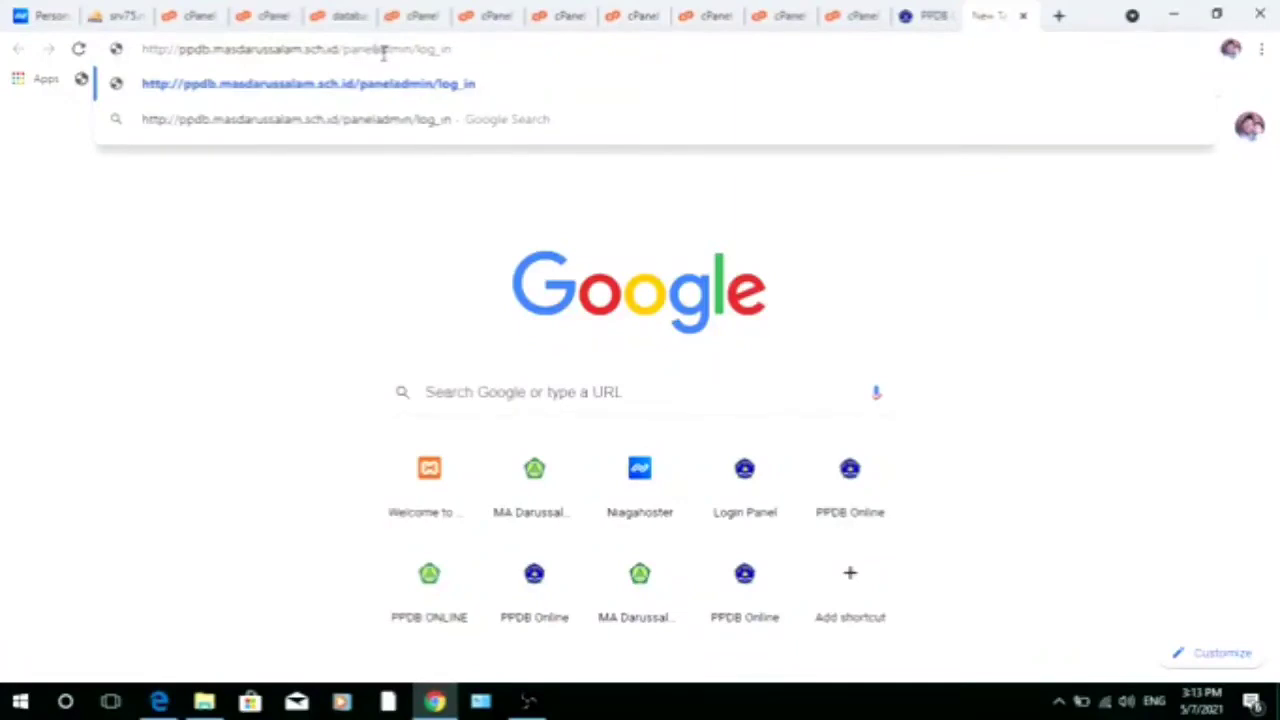
type("_")
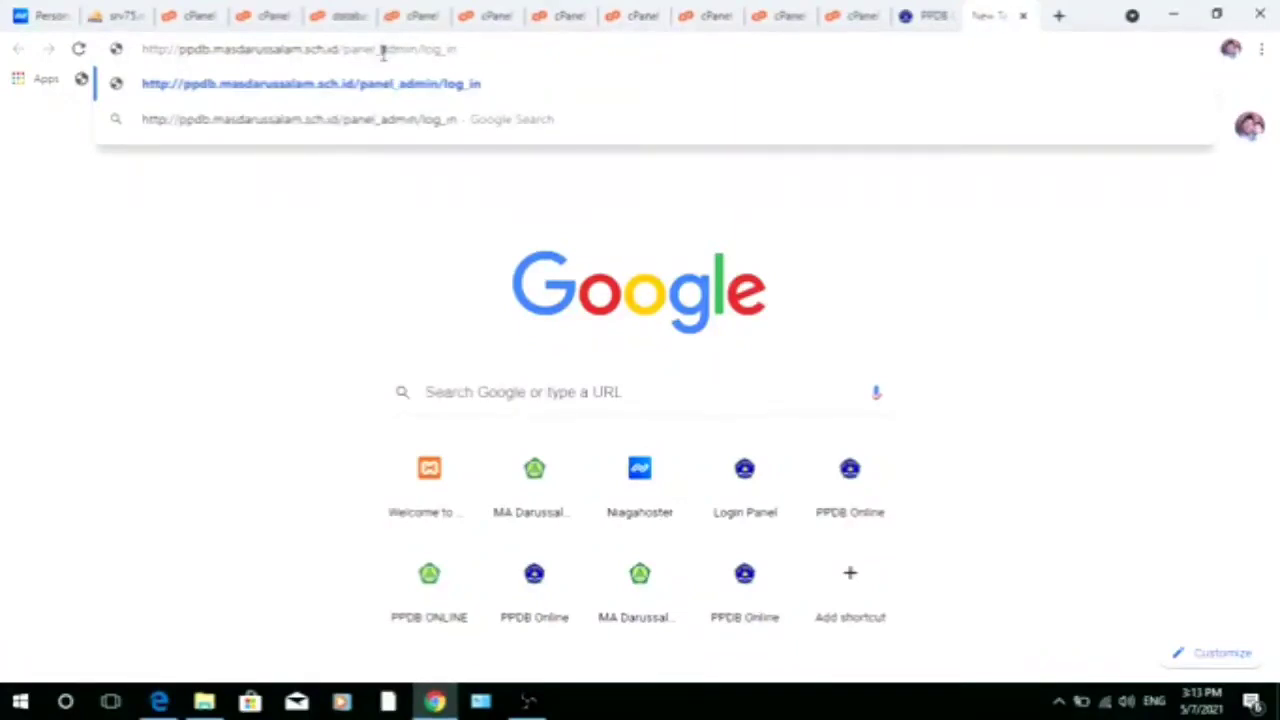
key("Return")
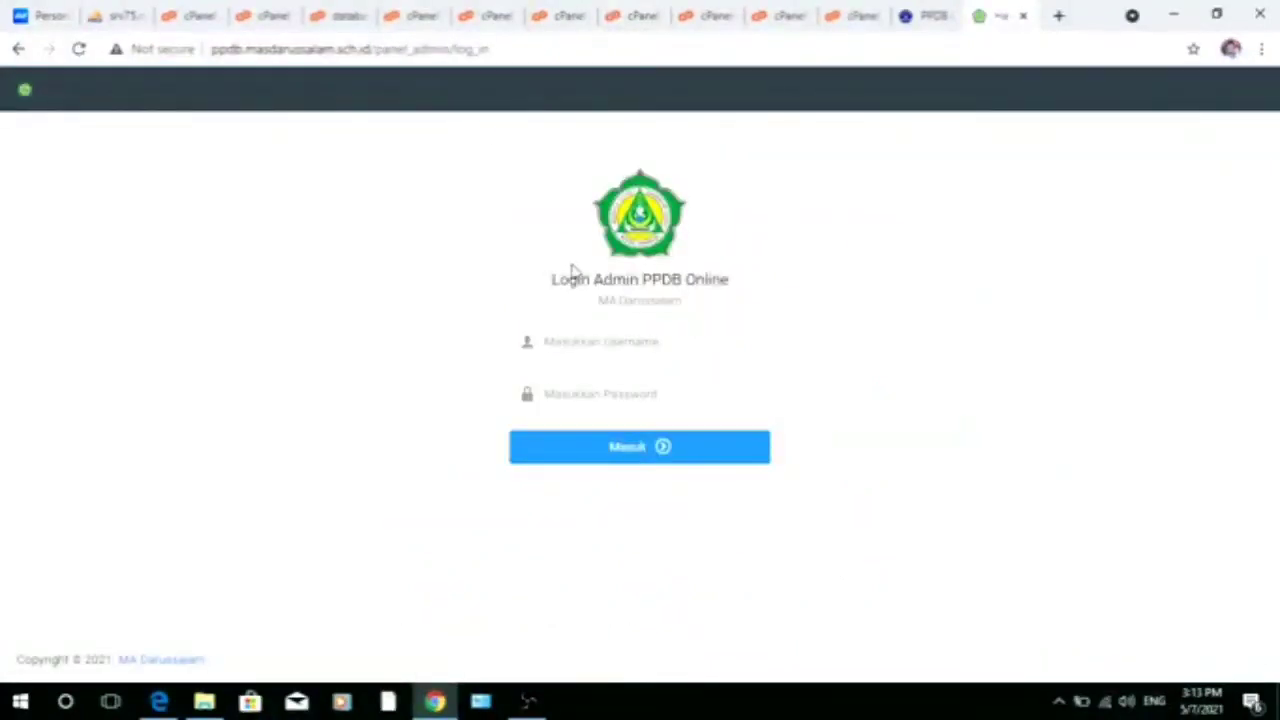
- Log in to the PPDB Online admin panel with the username admin and the account password
left_click(613, 350)
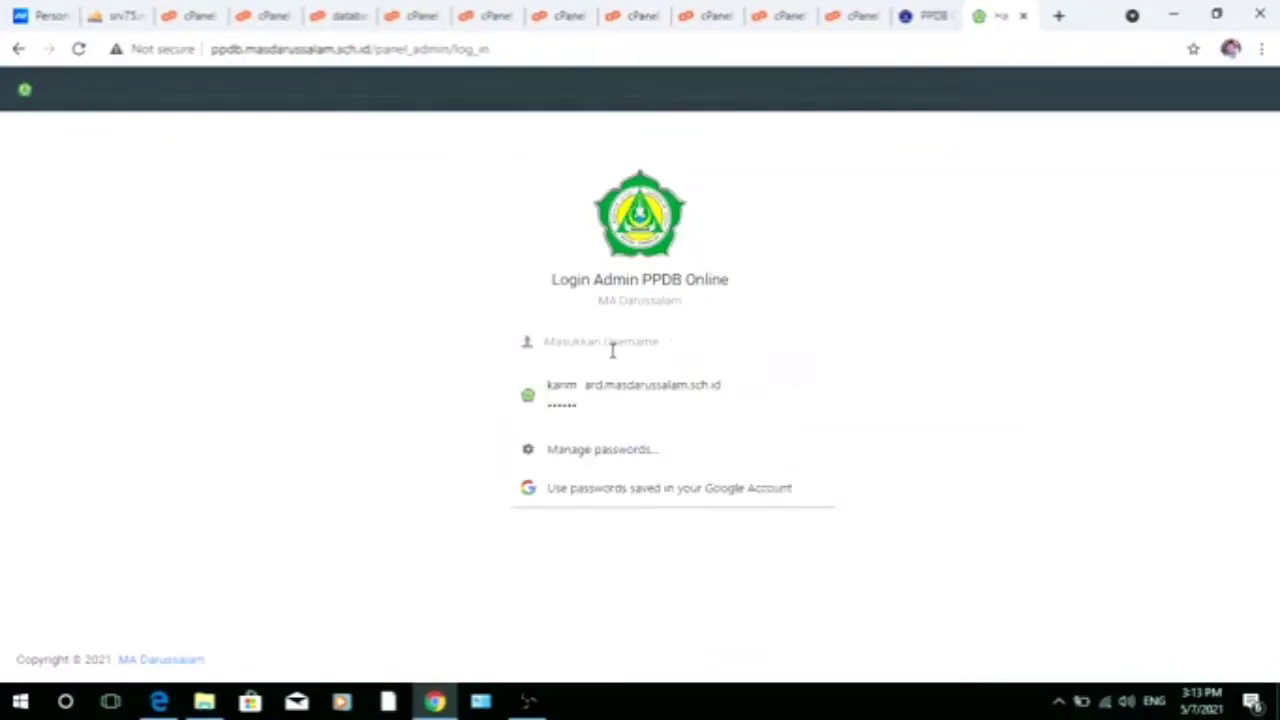
type("admin")
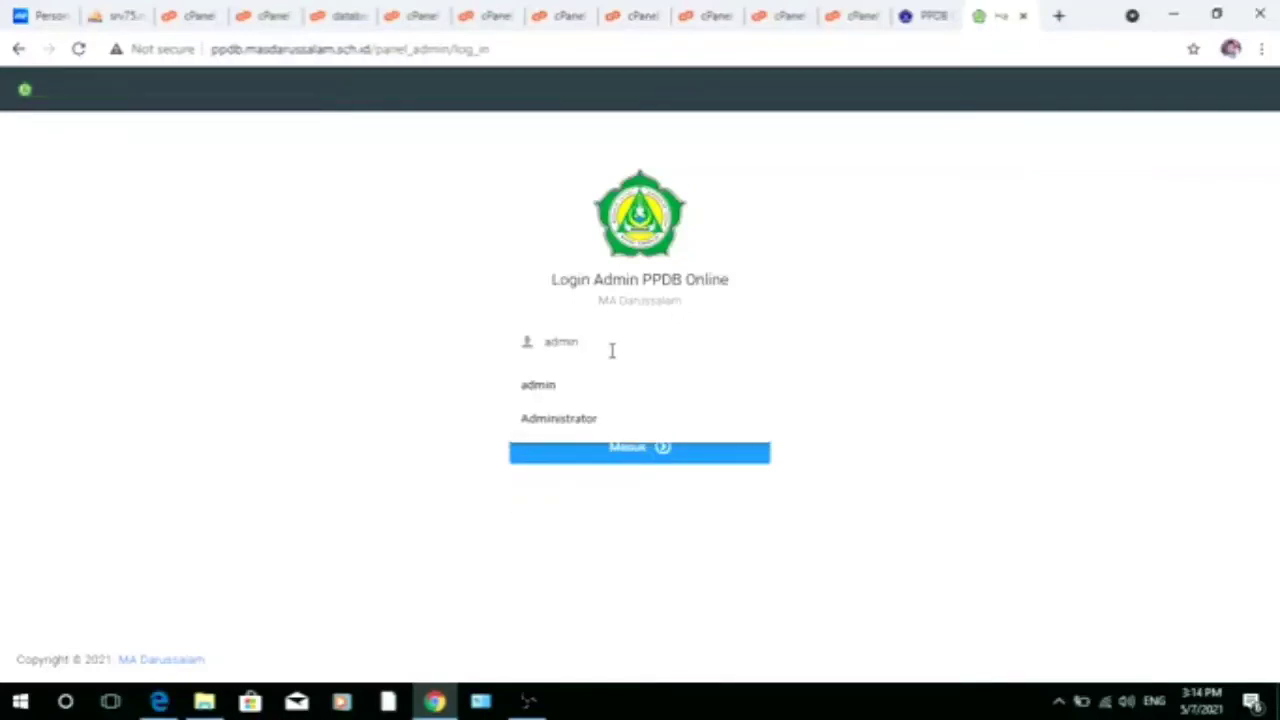
left_click(560, 275)
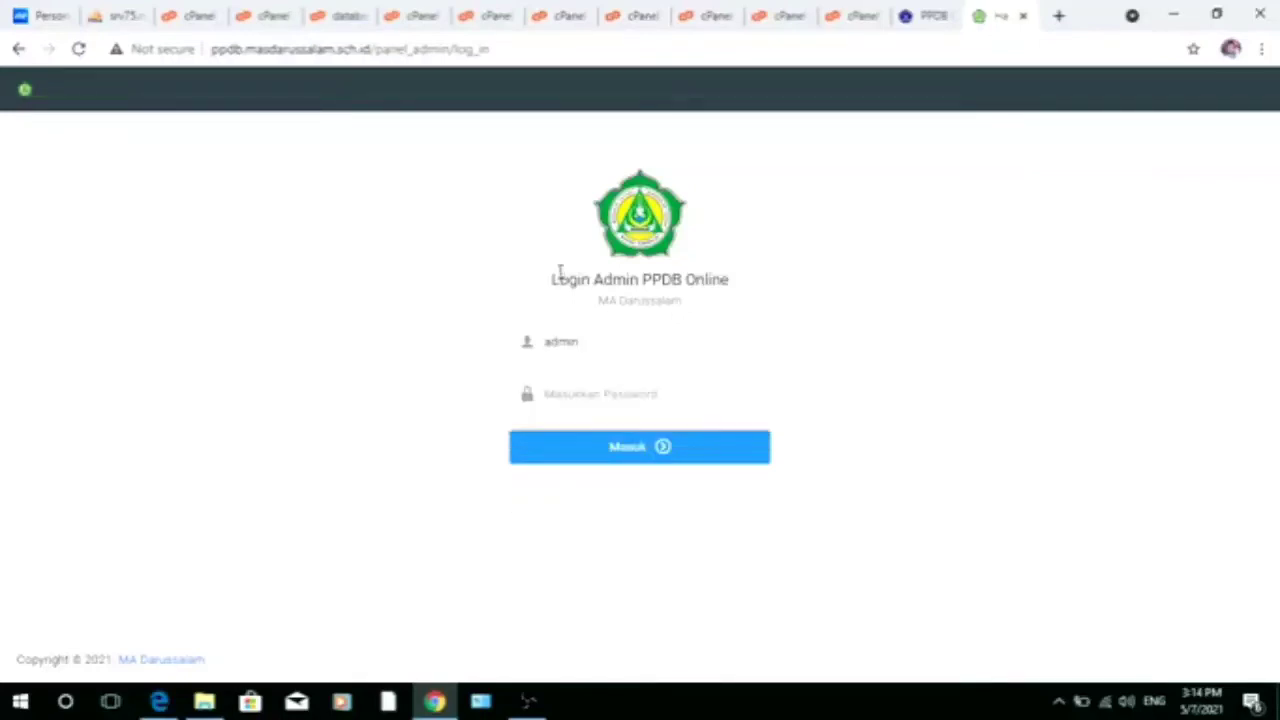
left_click(560, 396)
type("a")
left_click(628, 449)
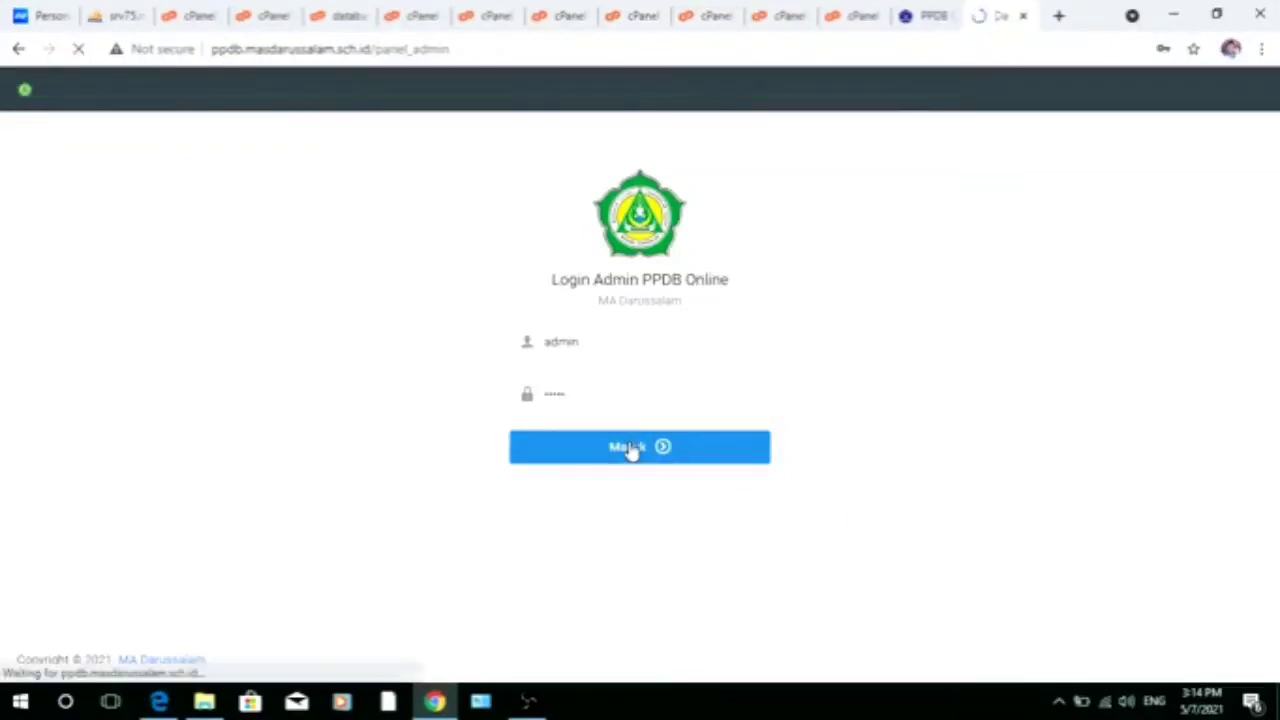
- Dismiss the translation and compromised-password pop-ups covering the admin dashboard
left_click(1092, 398)
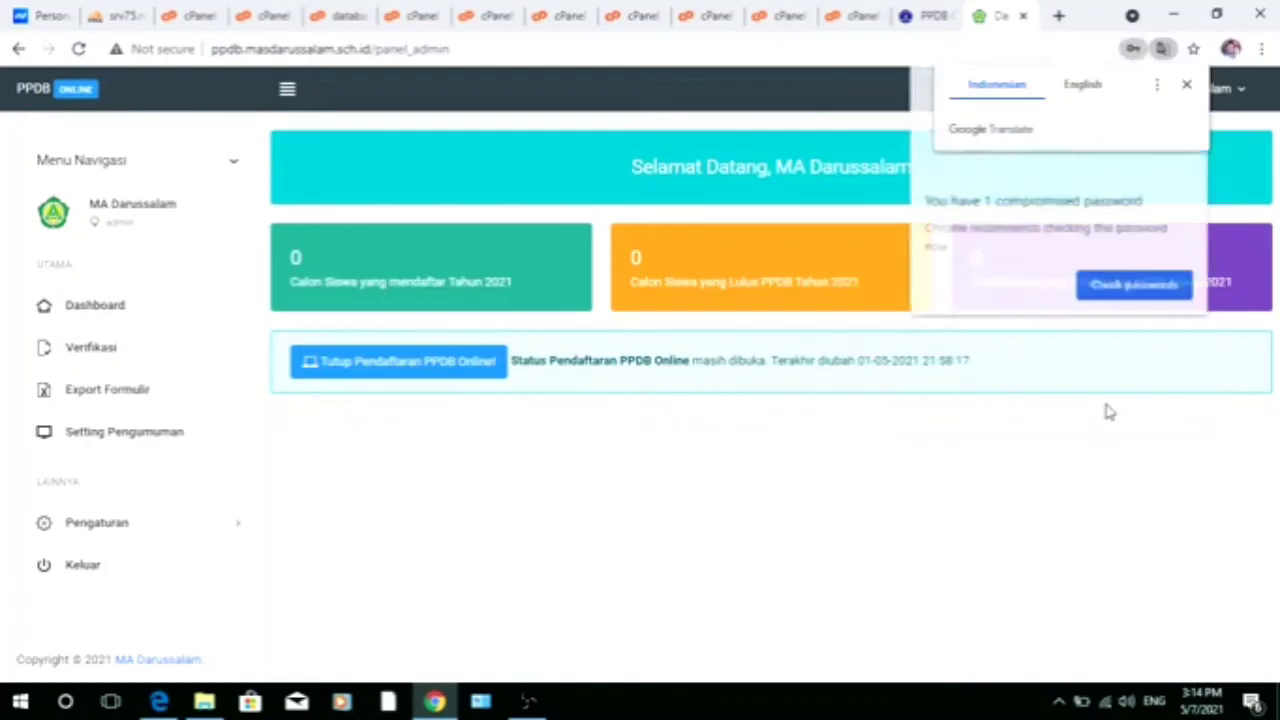
left_click(1186, 86)
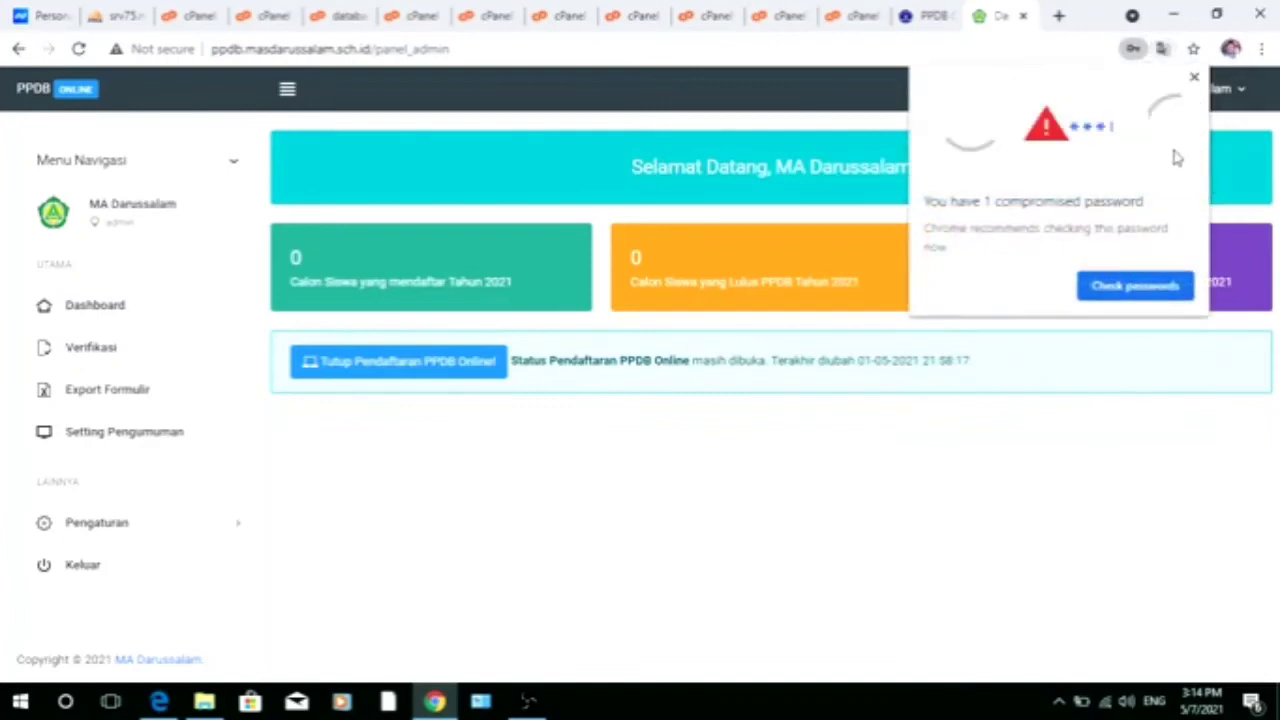
left_click(1193, 80)
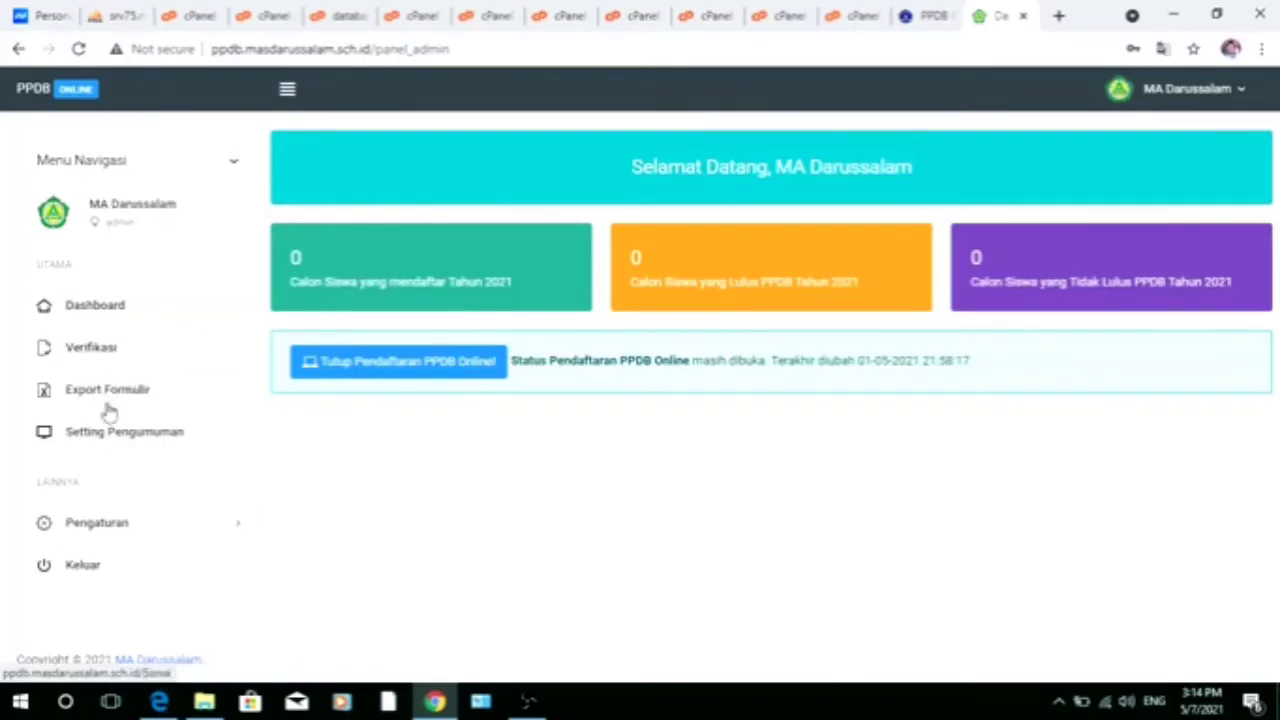
- Examine the Setting Pengumuman and Verifikasi pages of the admin panel
left_click(124, 443)
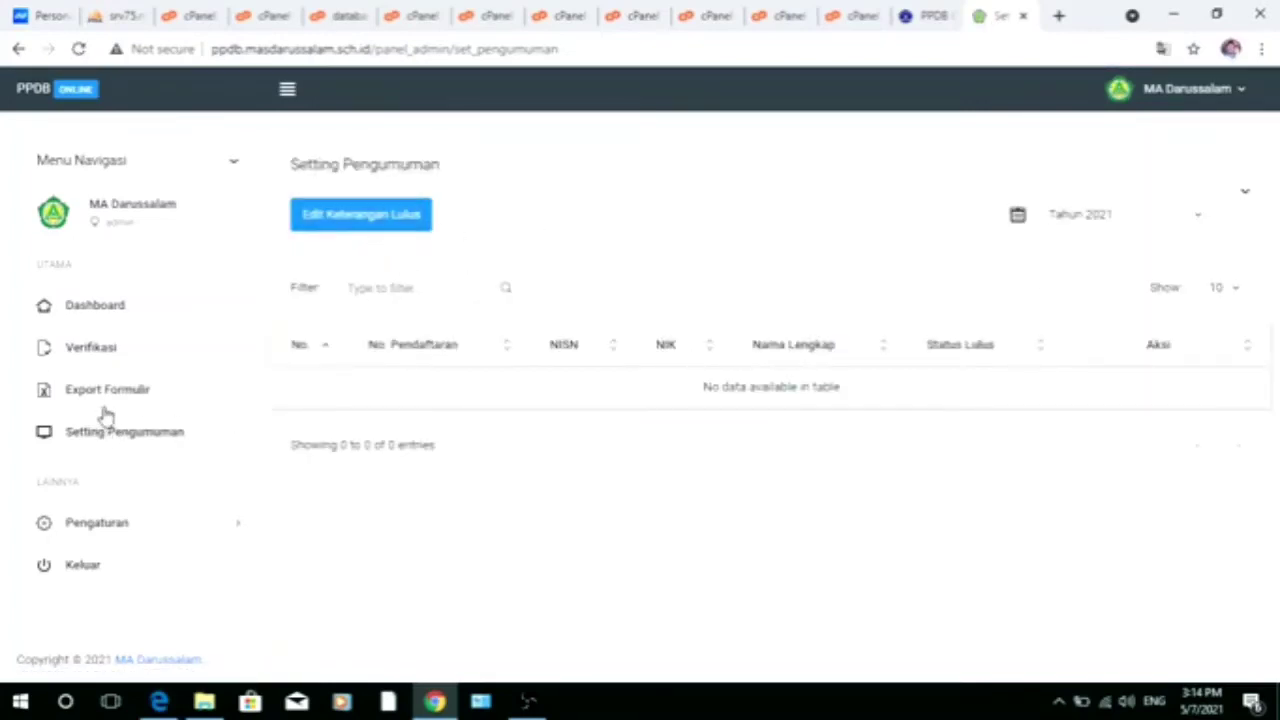
left_click(95, 356)
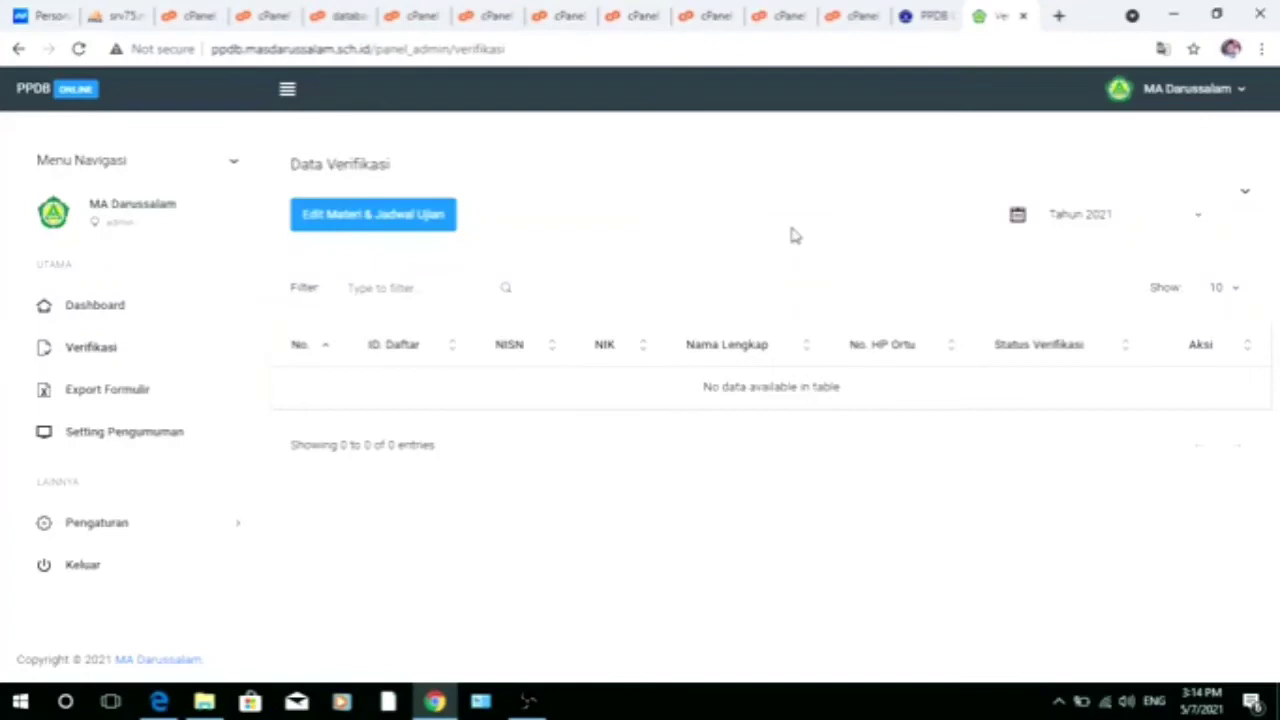
- Return to the registration form's Data Siswa stage and fill in the student's full name and N.I.S.N number
left_click(925, 26)
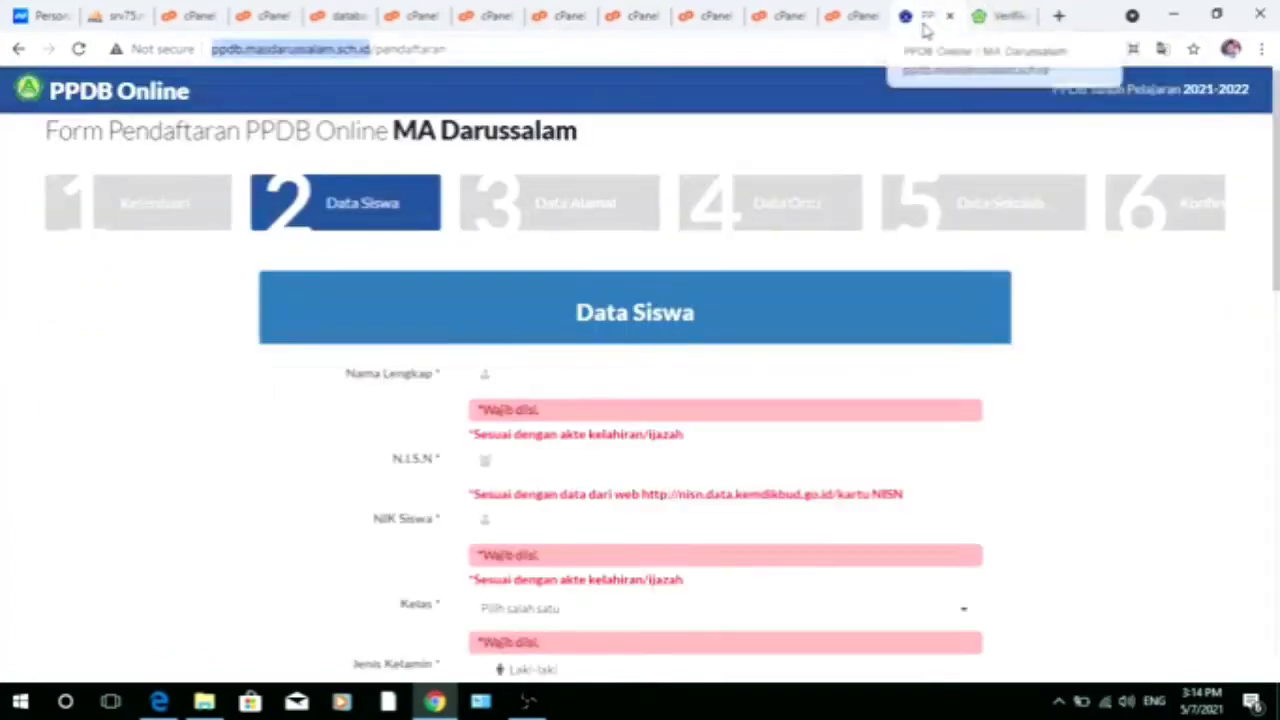
scroll(557, 306, "down", 4)
scroll(570, 330, "up", 4)
left_click(600, 375)
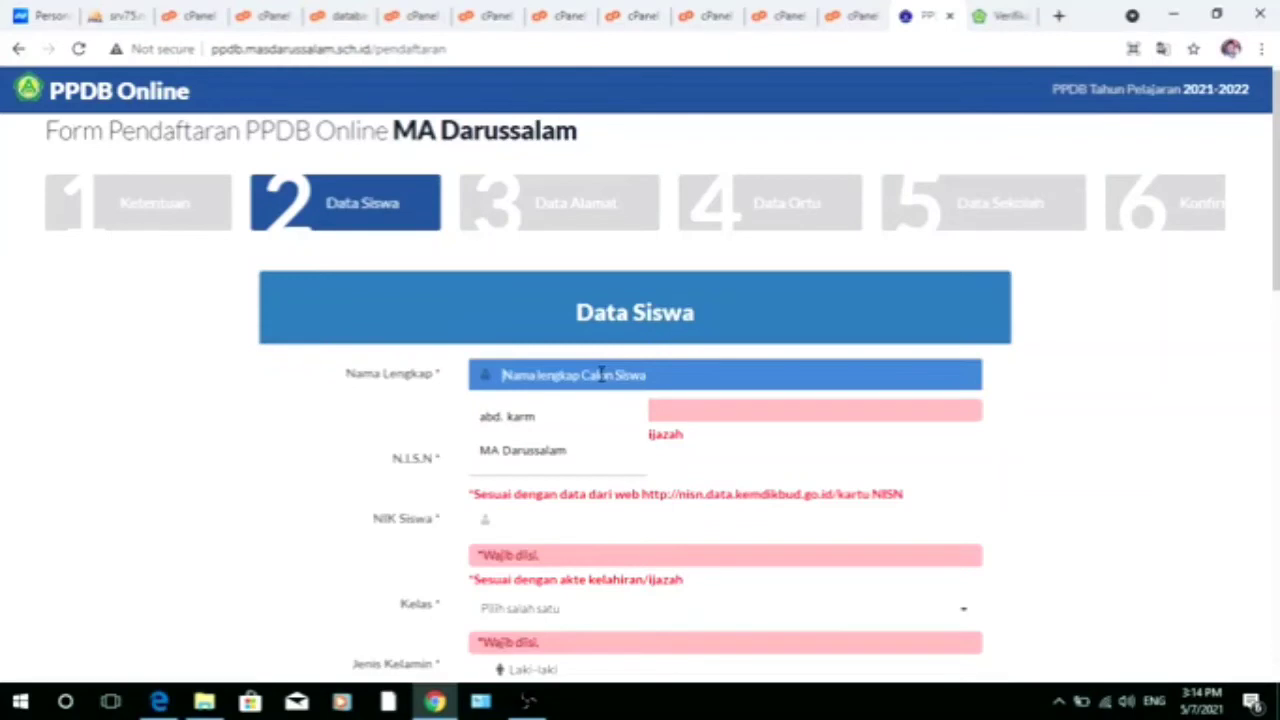
type("HAMID")
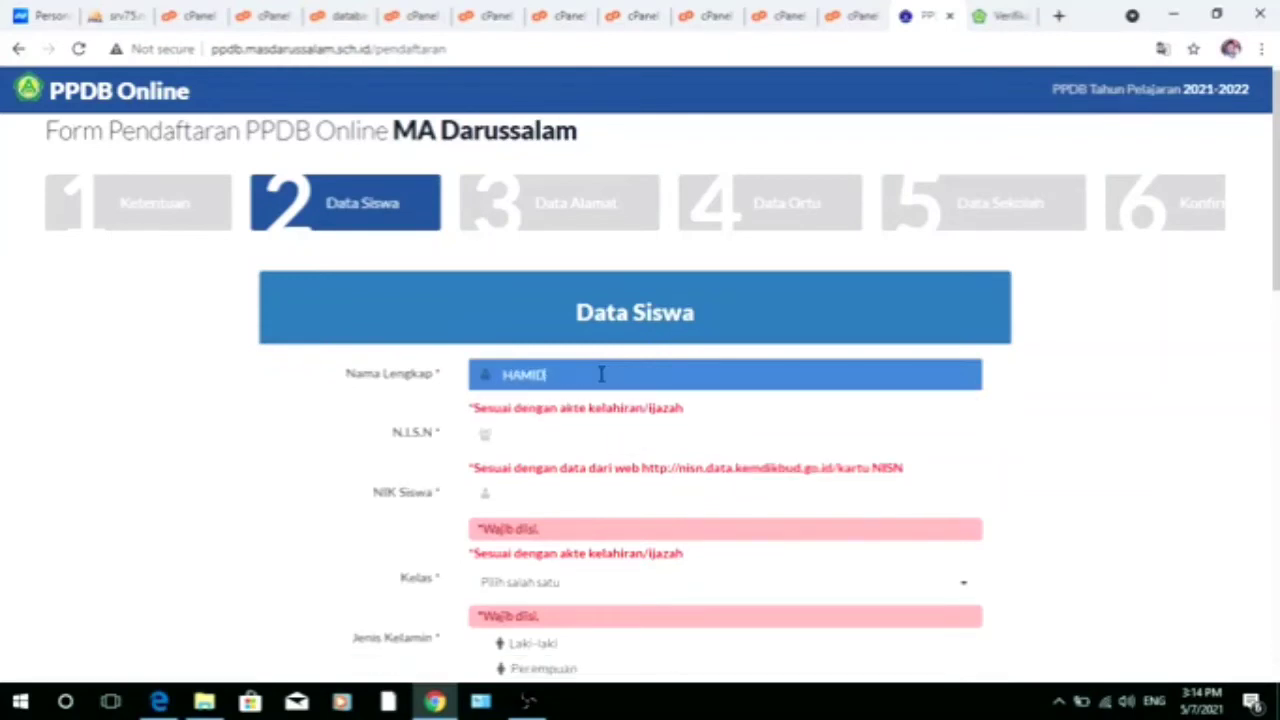
left_click(593, 442)
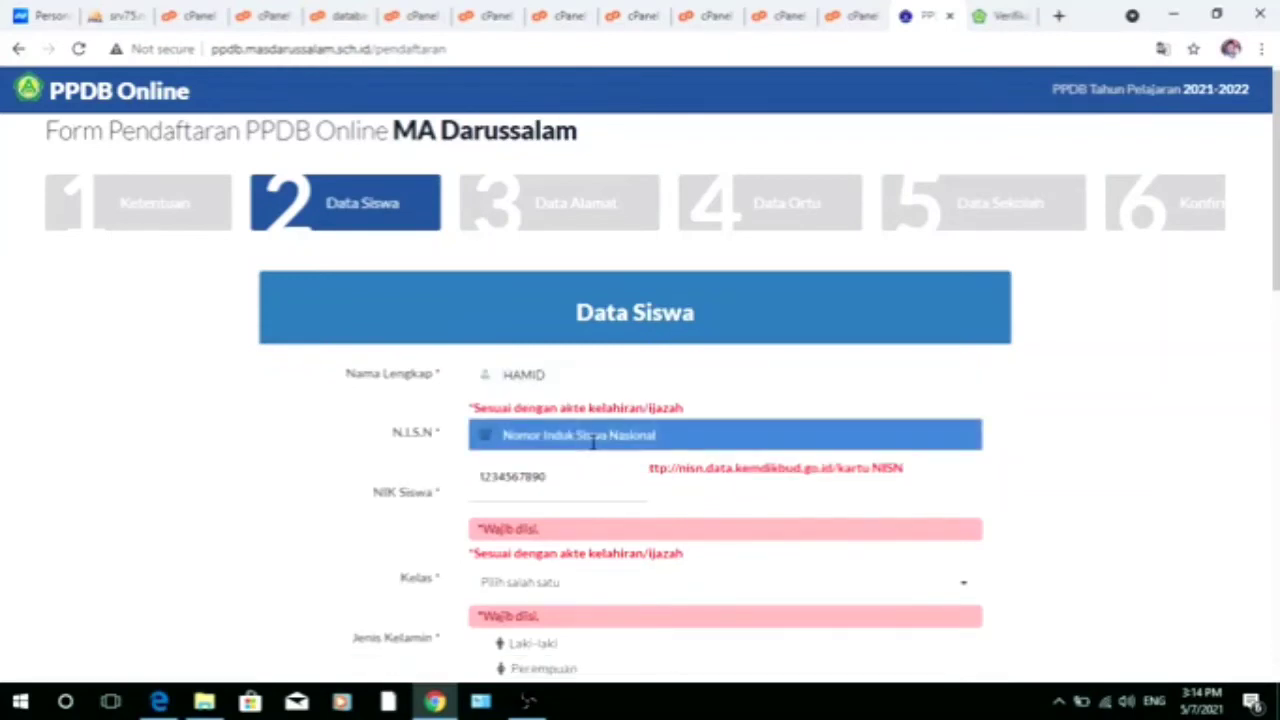
left_click(563, 478)
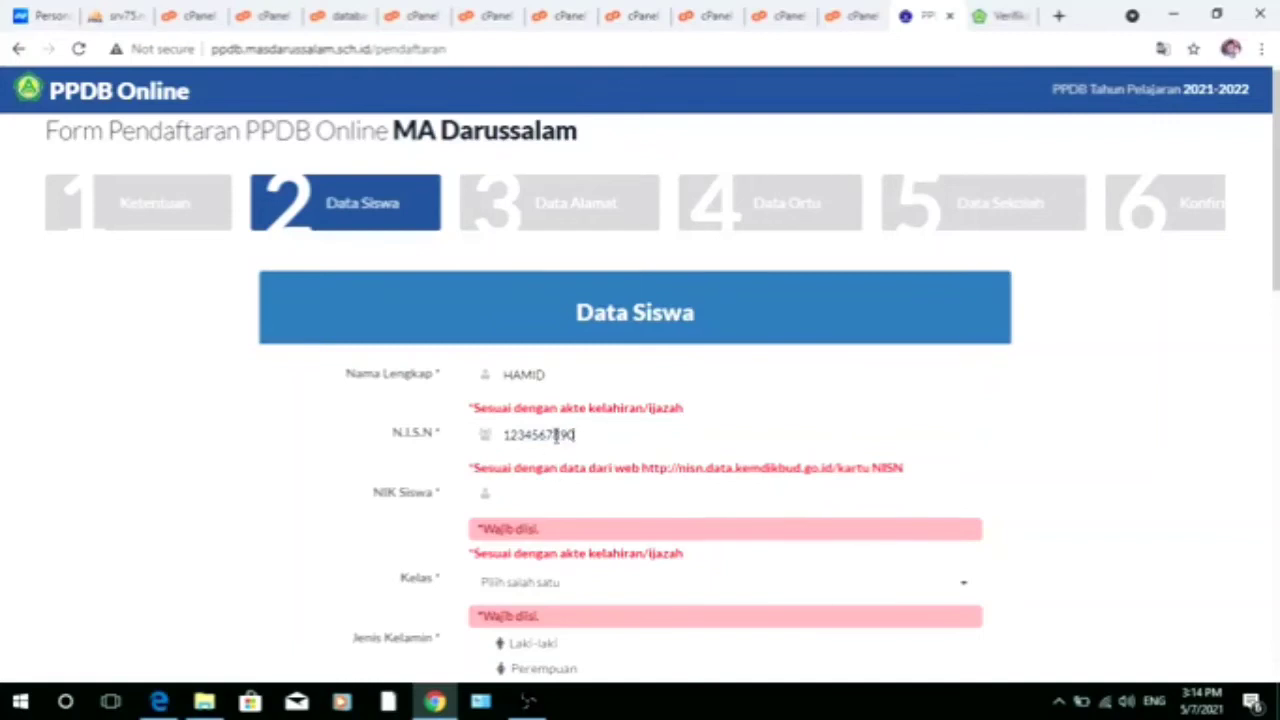
- Enter the student's NIK number in the Data Siswa form and set Kelas to PROGRAM KHUSUS
scroll(571, 423, "down", 2)
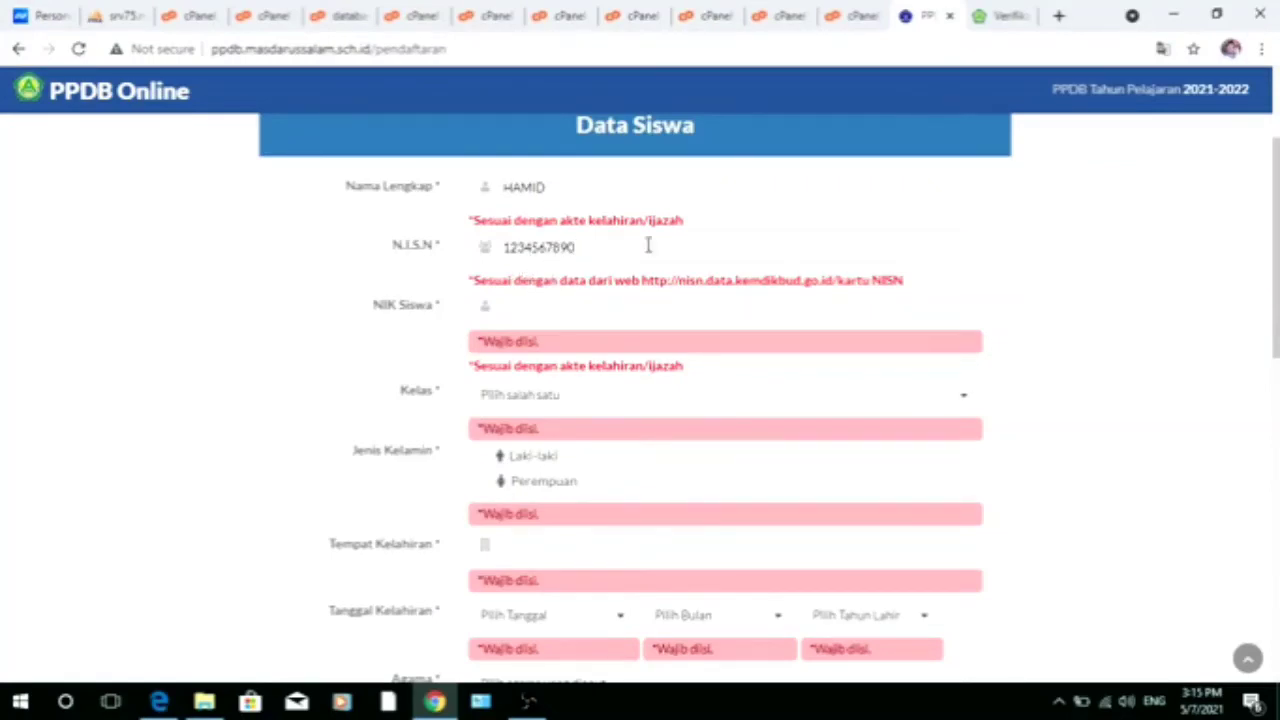
left_click(556, 304)
left_click(571, 350)
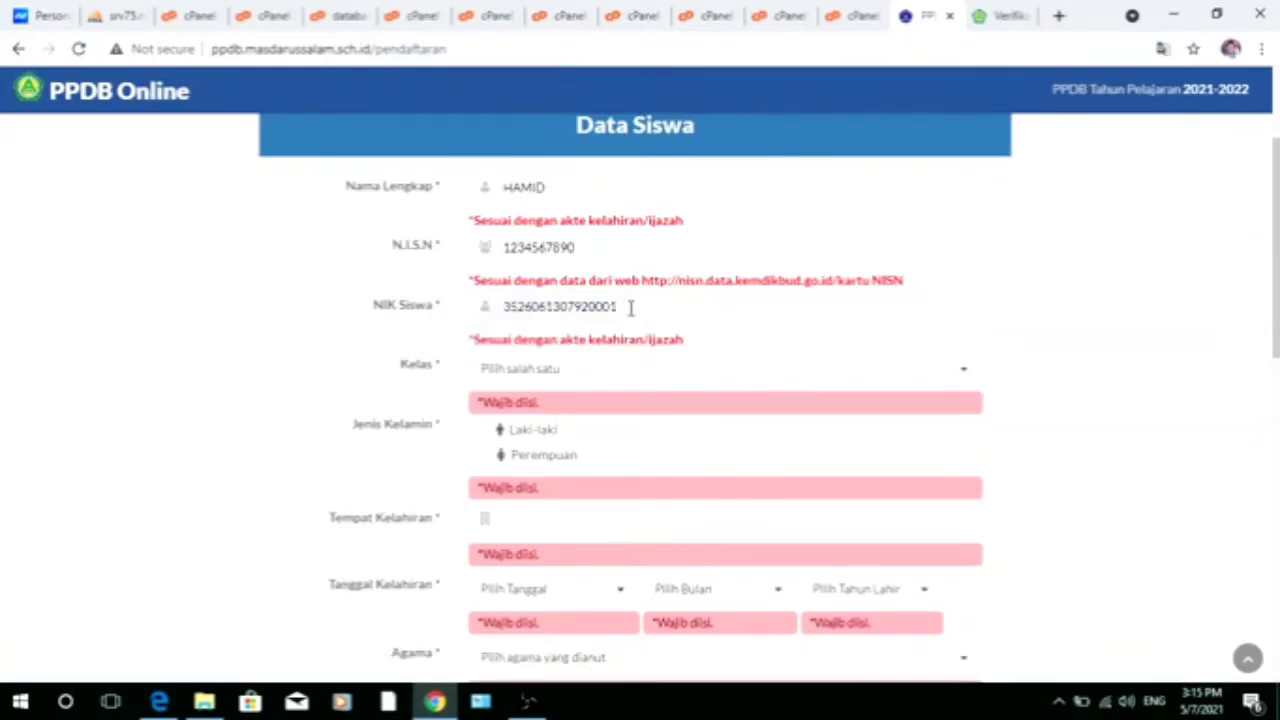
scroll(631, 306, "down", 1)
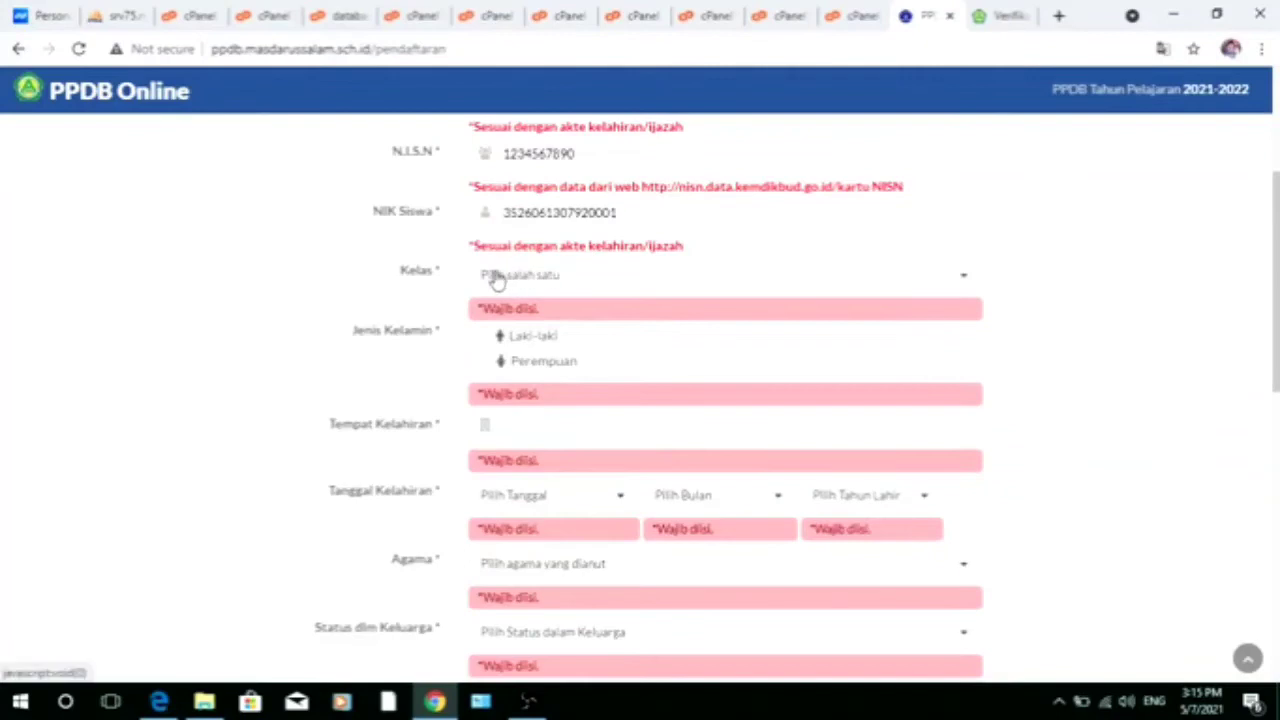
left_click(541, 283)
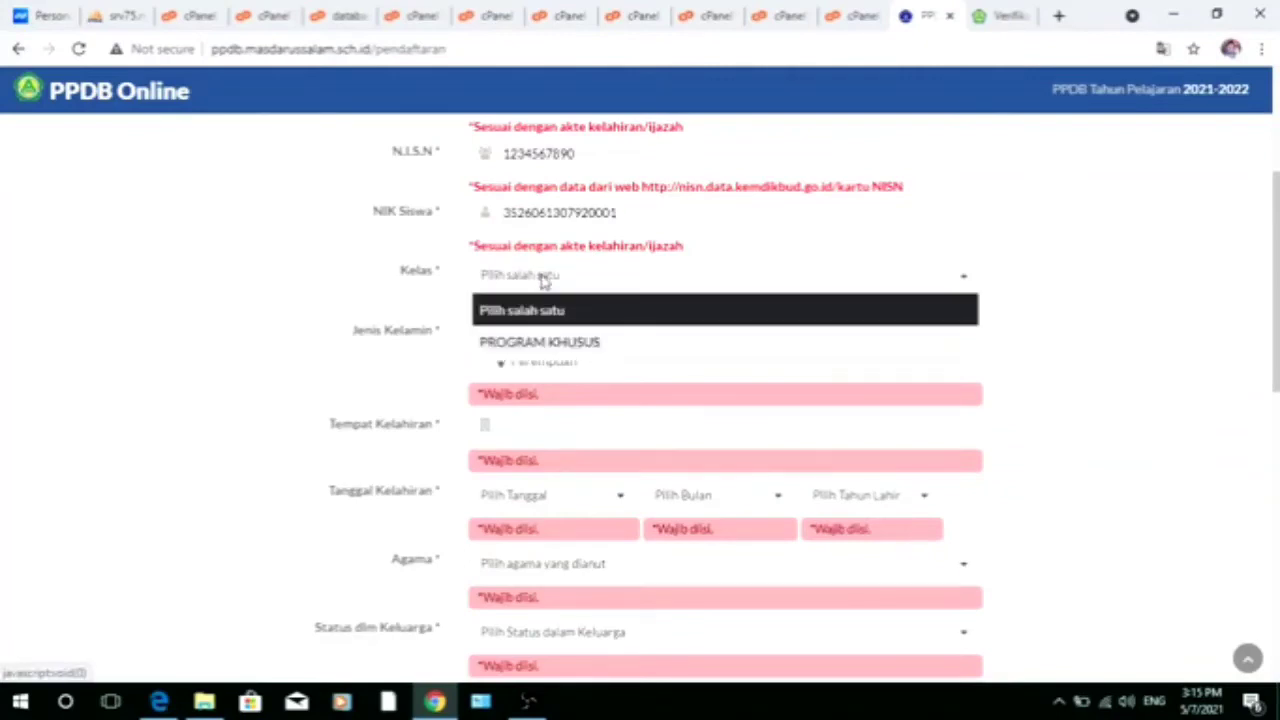
left_click(586, 345)
- Set the student's Jenis Kelamin to Laki-laki and Tempat Kelahiran to bangkalan
scroll(622, 285, "down", 1)
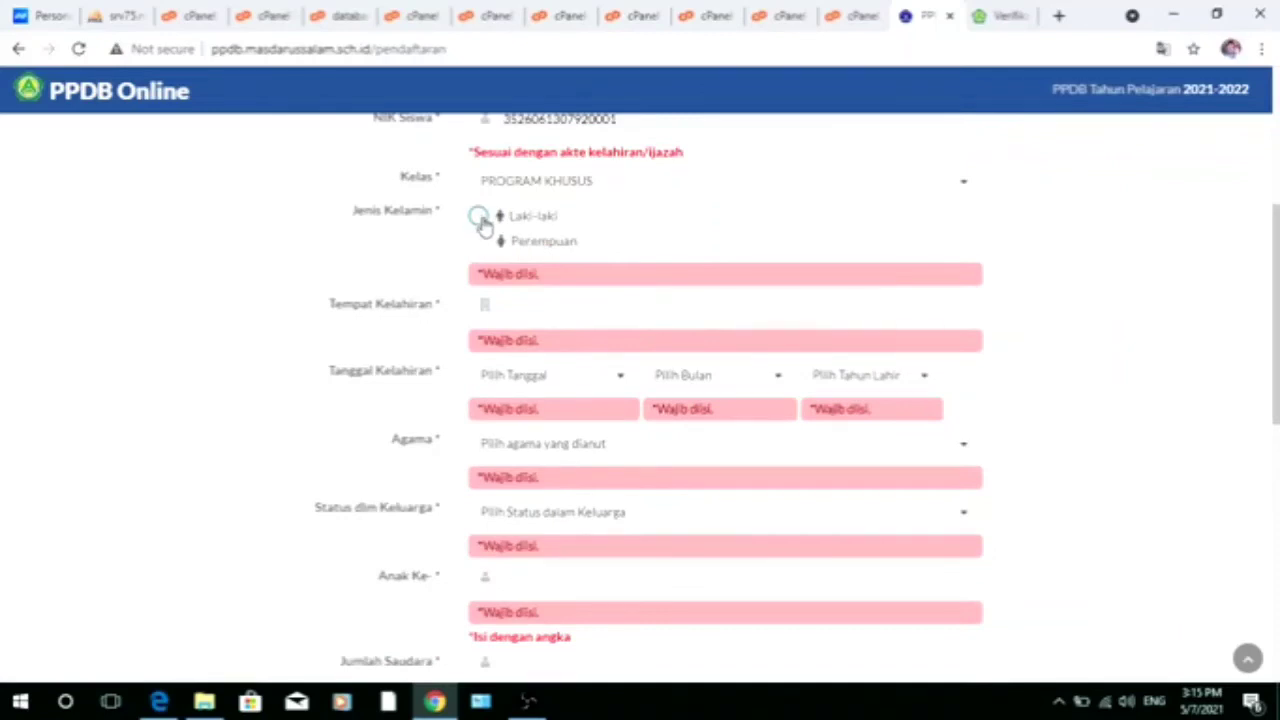
left_click(479, 217)
left_click(554, 307)
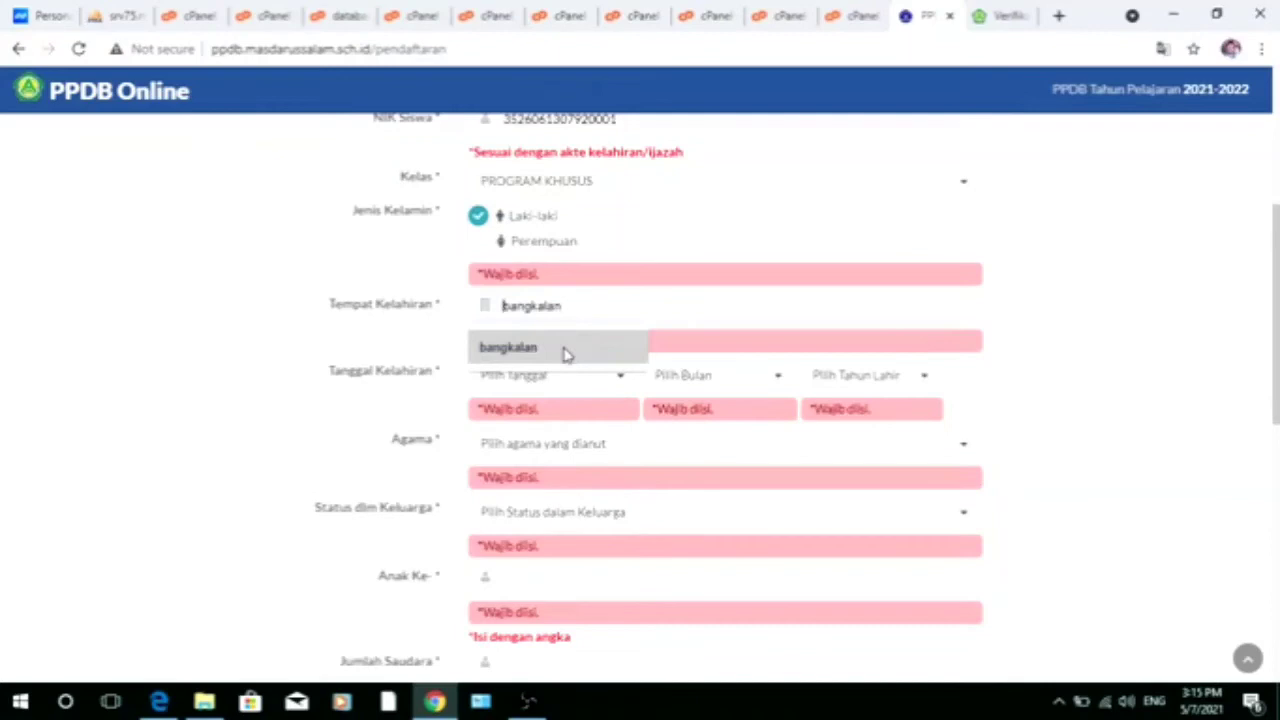
left_click(569, 347)
- Choose the day, month and year of the student's date of birth under Tanggal Kelahiran
scroll(605, 310, "down", 1)
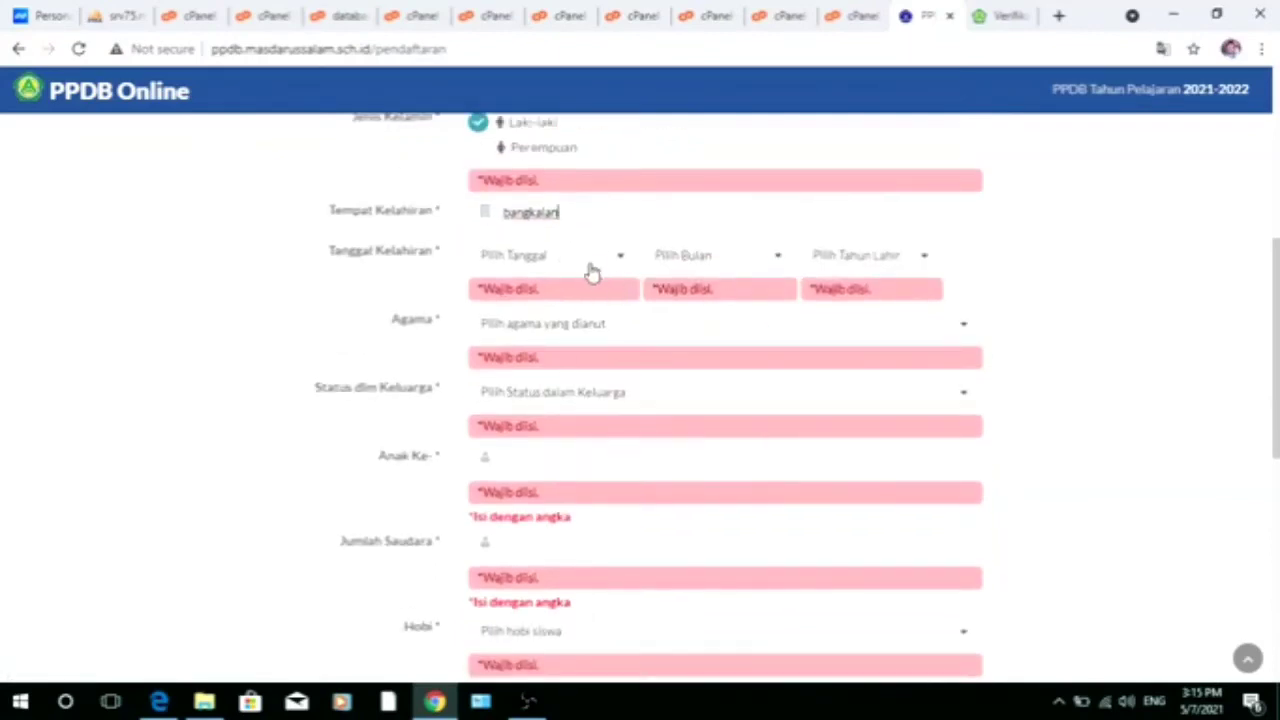
left_click(586, 260)
scroll(540, 400, "down", 1)
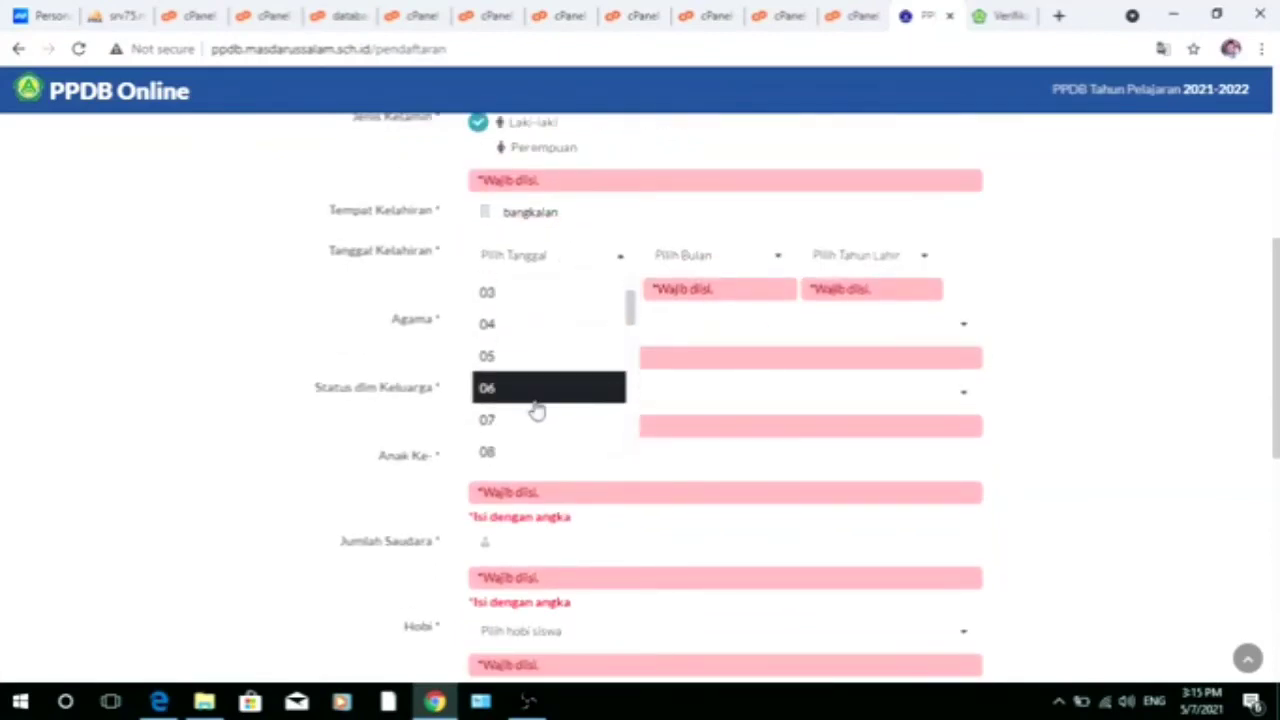
left_click(537, 405)
left_click(720, 262)
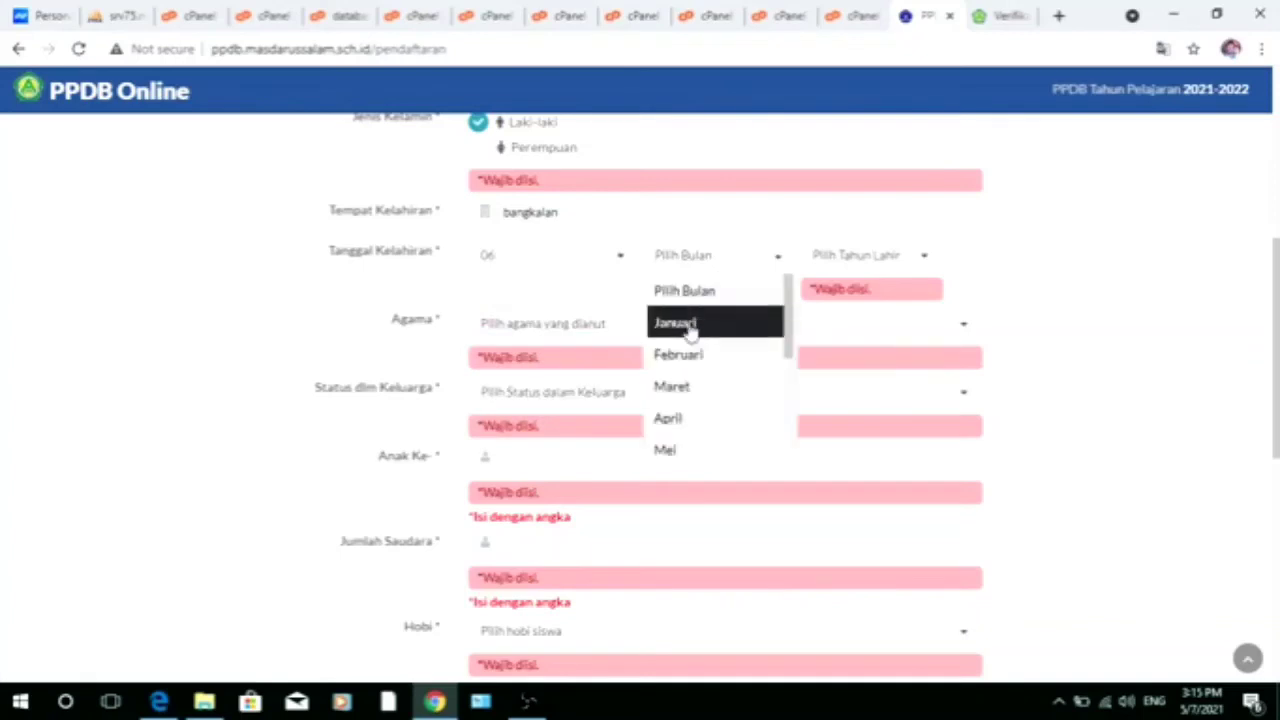
left_click(703, 354)
left_click(850, 255)
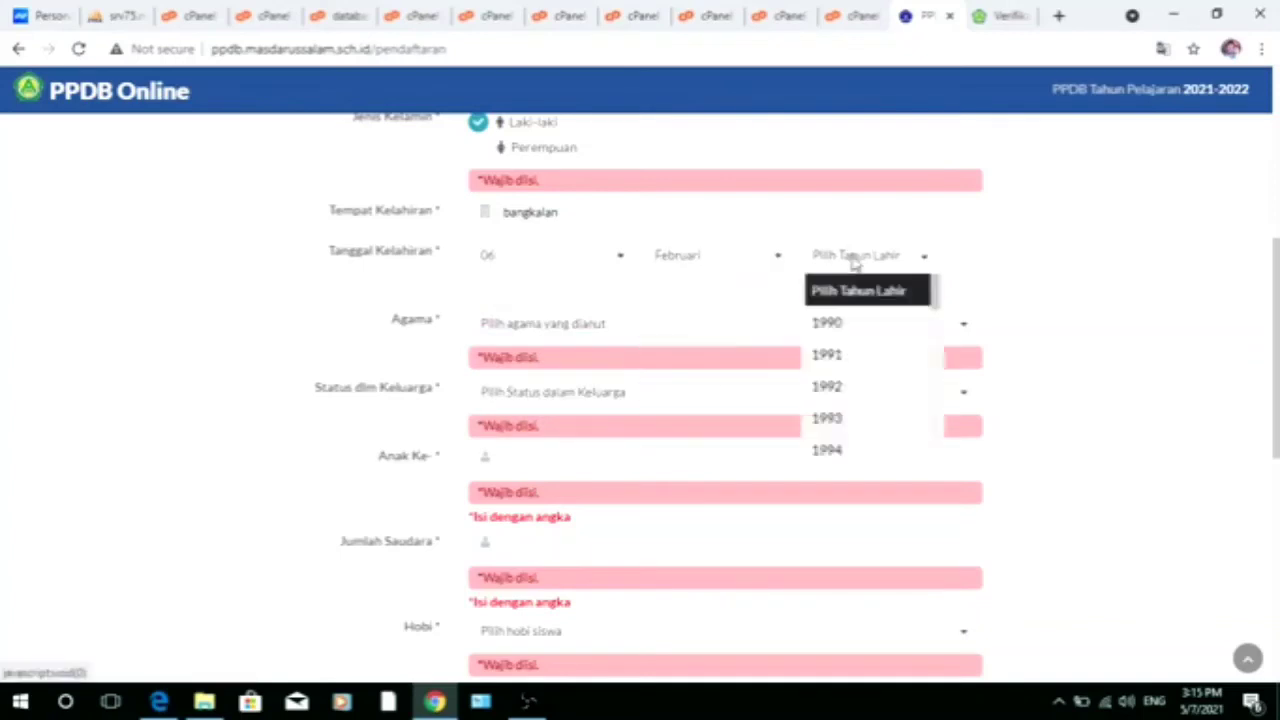
scroll(857, 345, "down", 4)
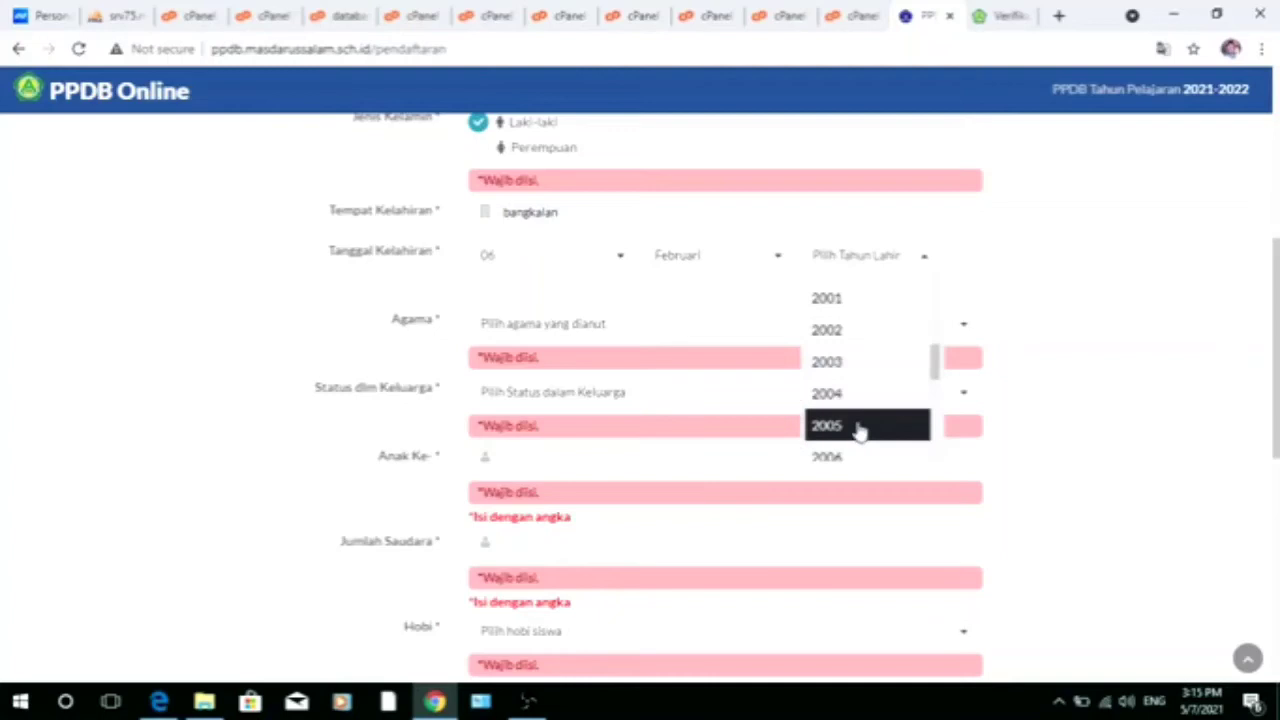
left_click(860, 432)
- Set the student's Agama to Islam and Status dlm Keluarga to Anak Kandung
left_click(546, 302)
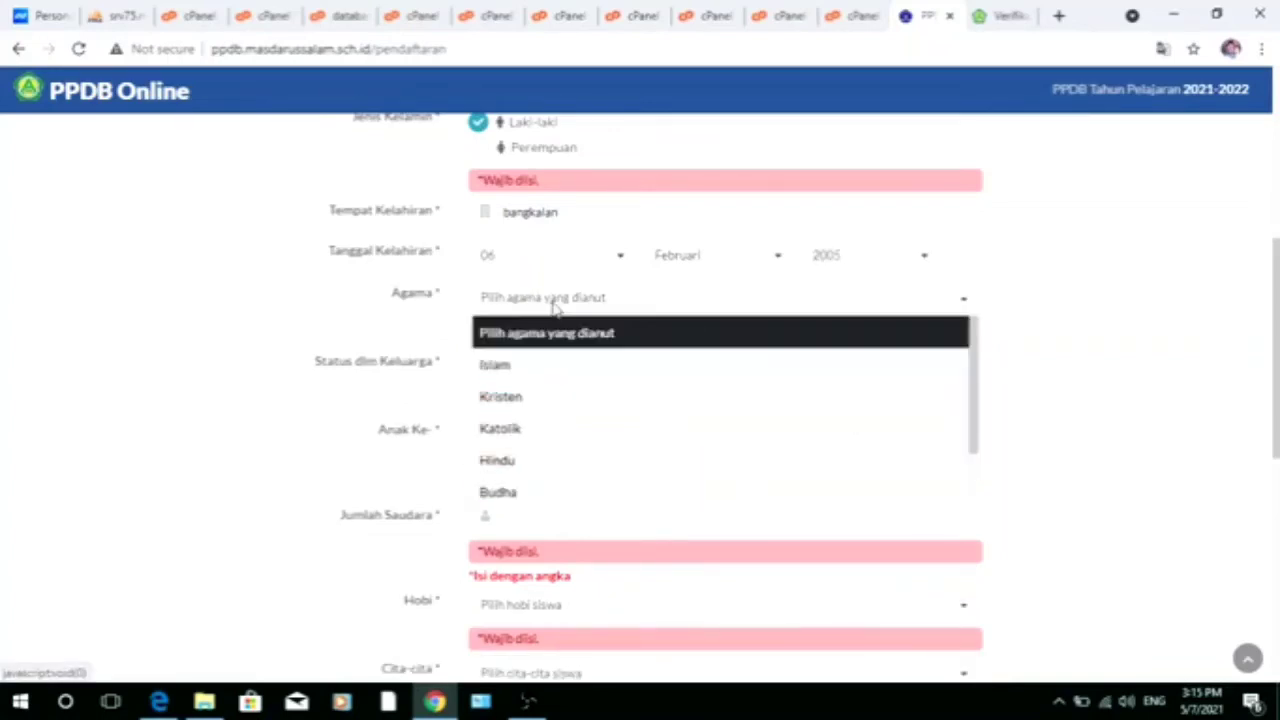
left_click(540, 367)
scroll(550, 310, "down", 1)
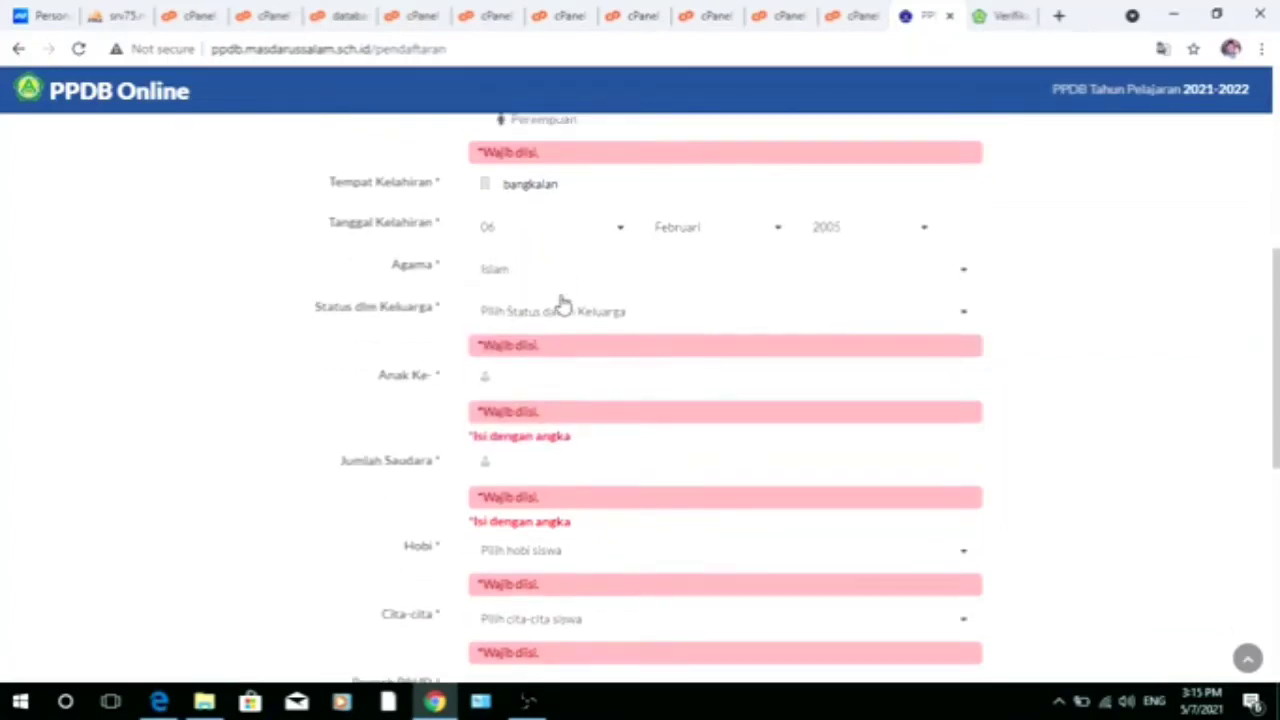
left_click(558, 251)
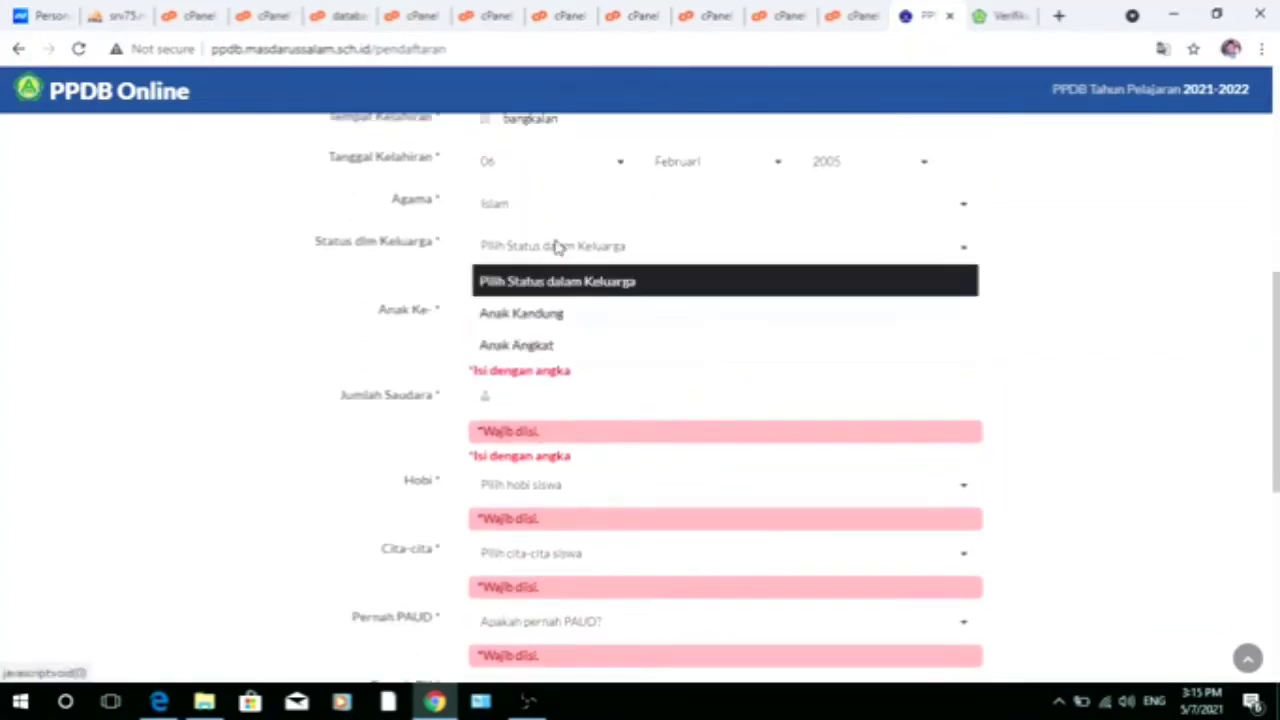
left_click(531, 318)
- Fill in 1 for Anak Ke- and 1 for Jumlah Saudara
left_click(566, 285)
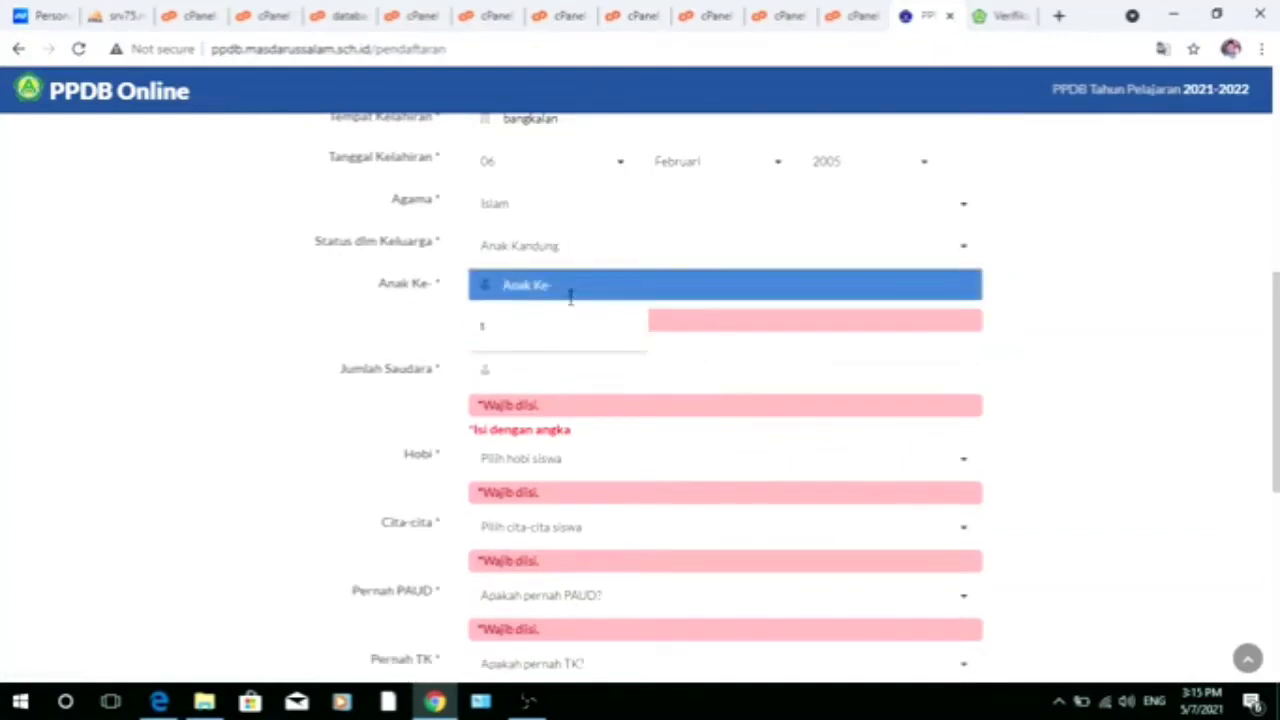
left_click(557, 326)
scroll(580, 300, "down", 1)
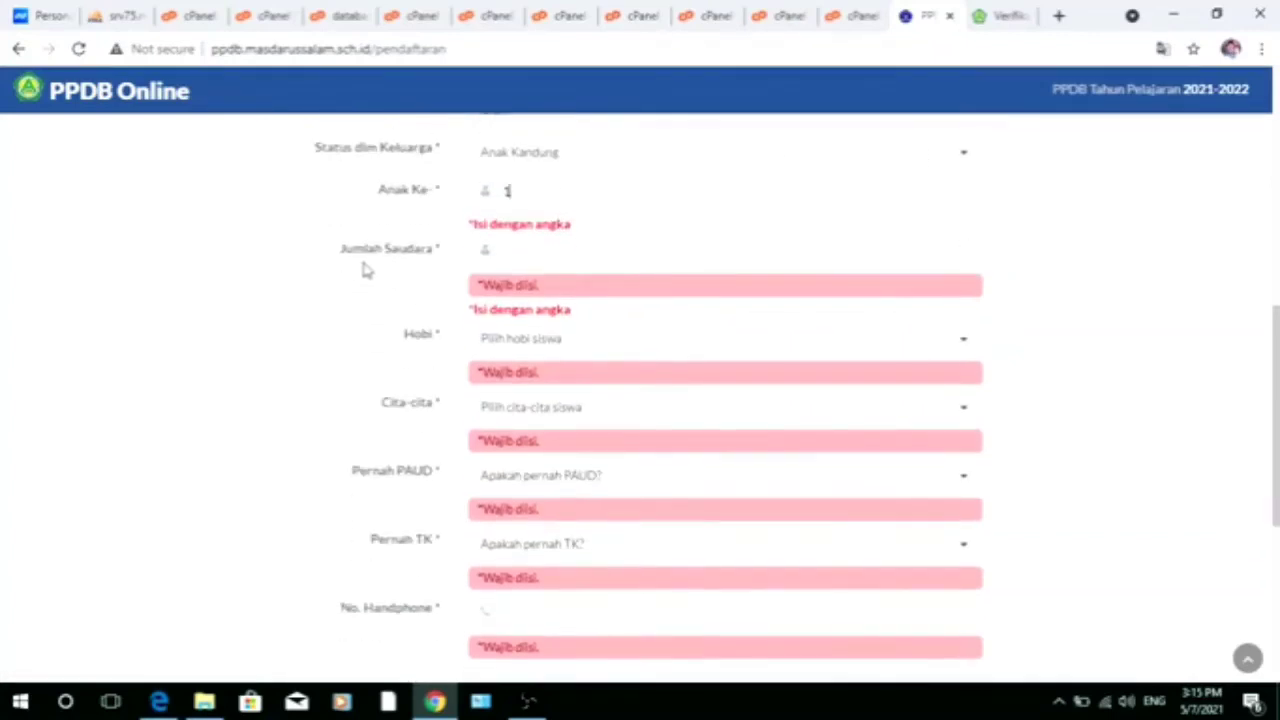
left_click(543, 249)
left_click(527, 297)
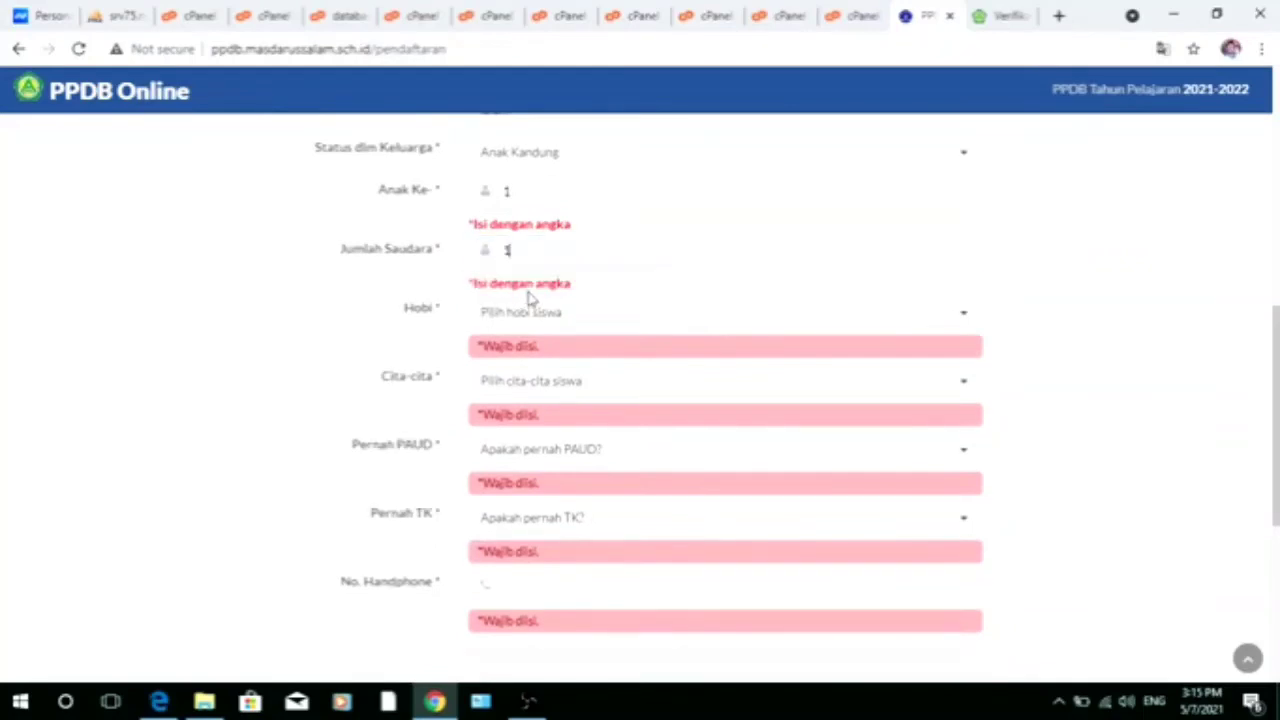
- Set the student's Hobi to Membaca and Cita-cita to PNS
scroll(530, 297, "down", 2)
scroll(571, 263, "up", 1)
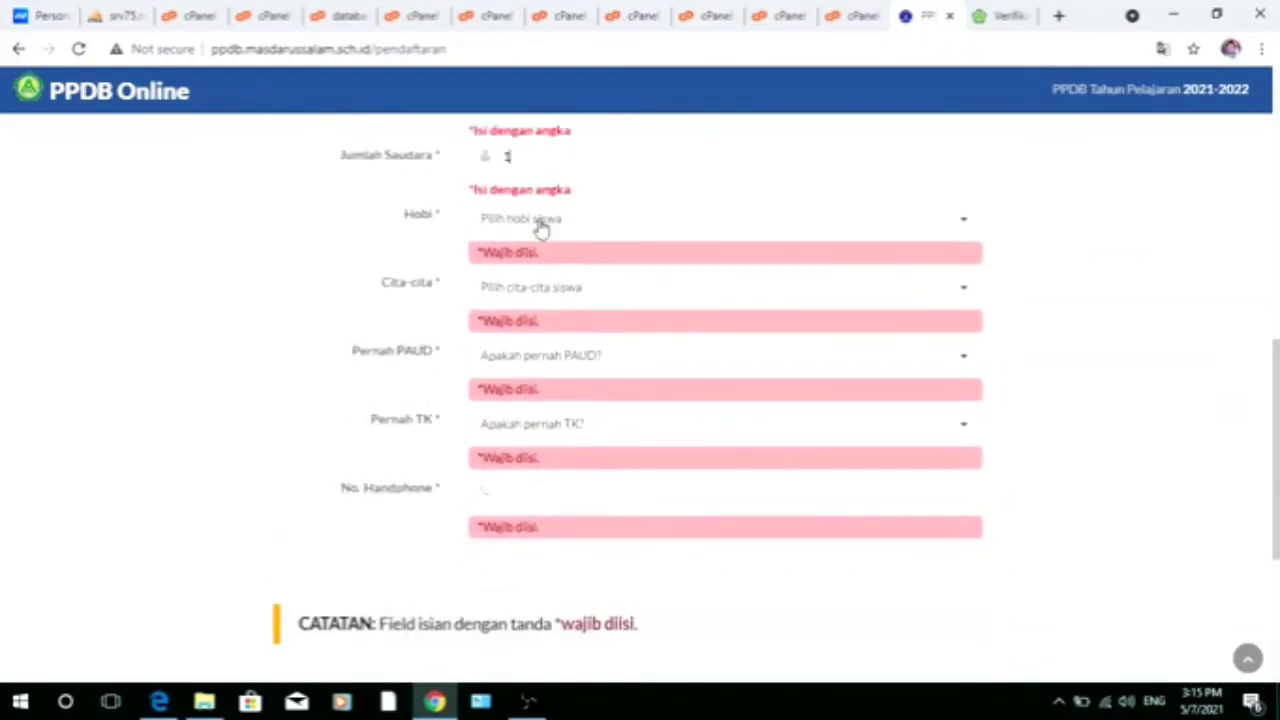
left_click(538, 228)
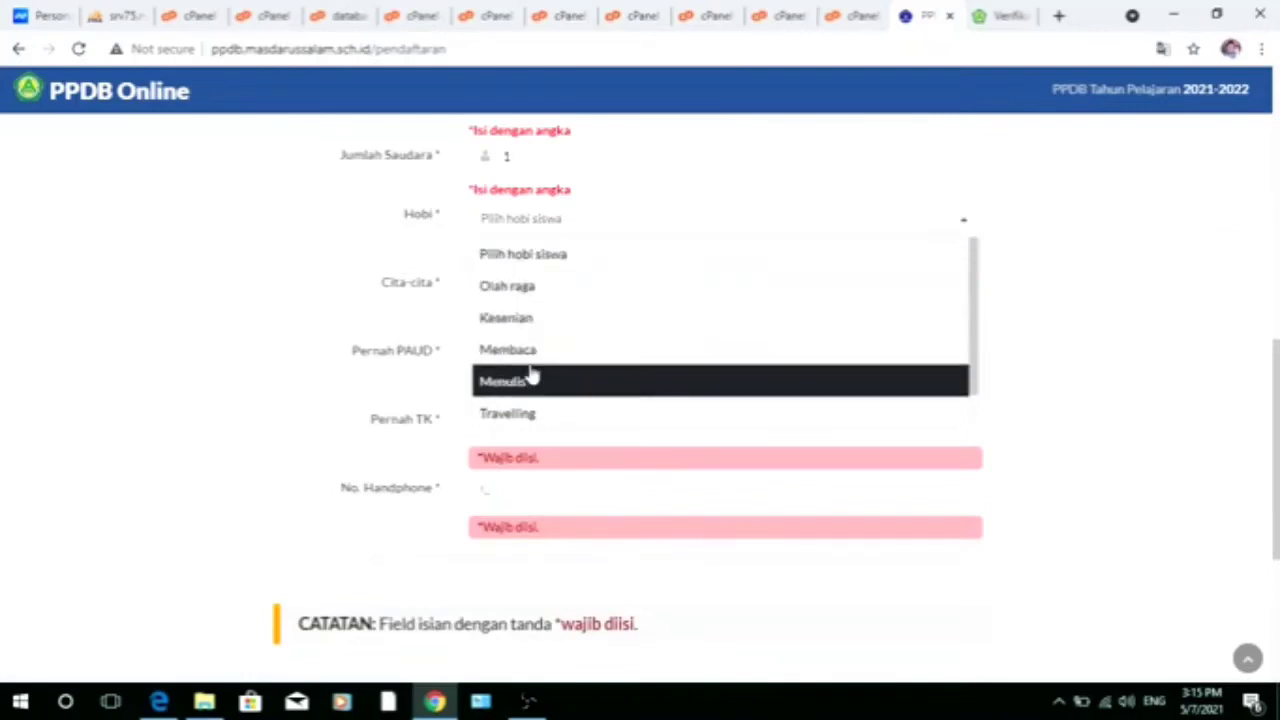
scroll(586, 374, "down", 1)
scroll(603, 363, "up", 1)
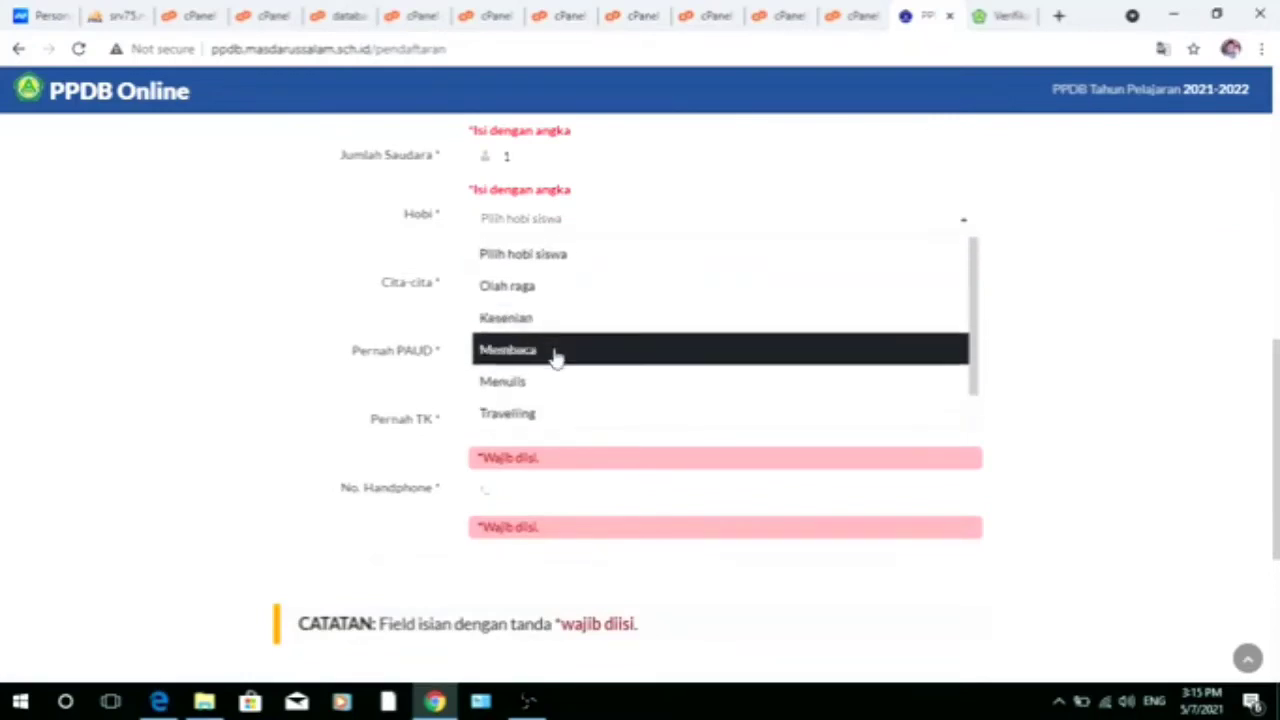
left_click(555, 357)
left_click(557, 263)
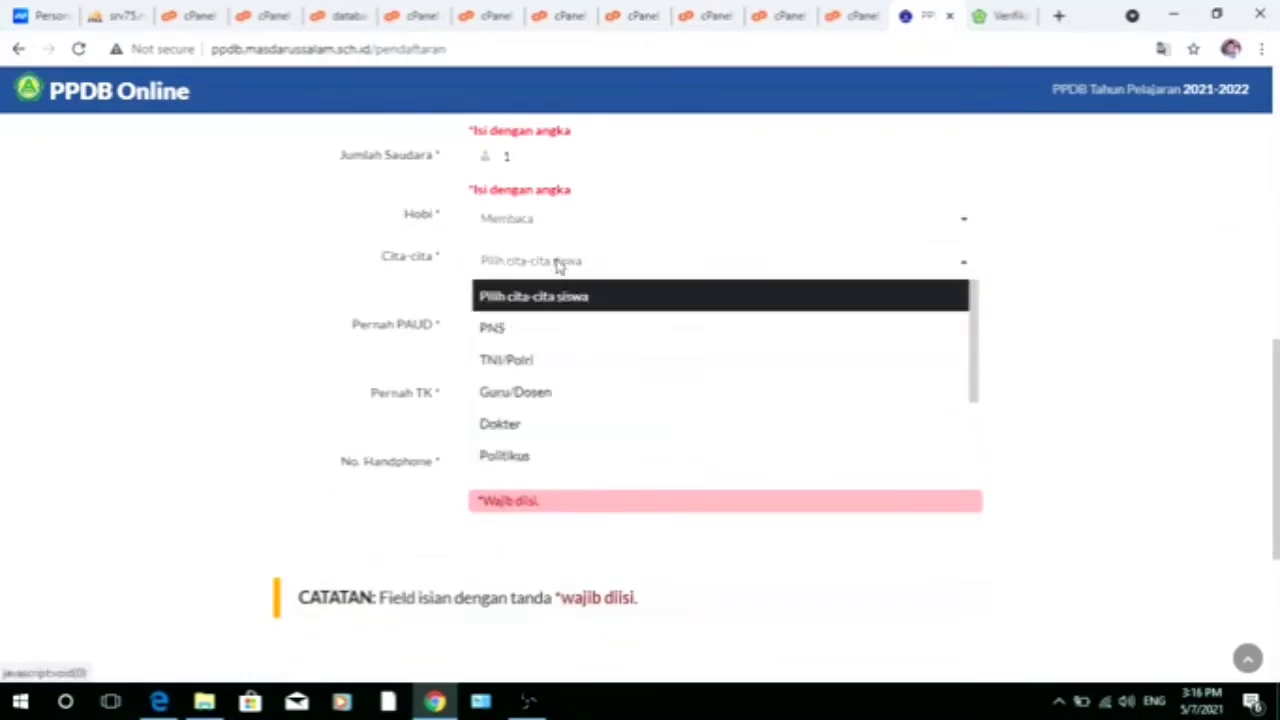
left_click(541, 334)
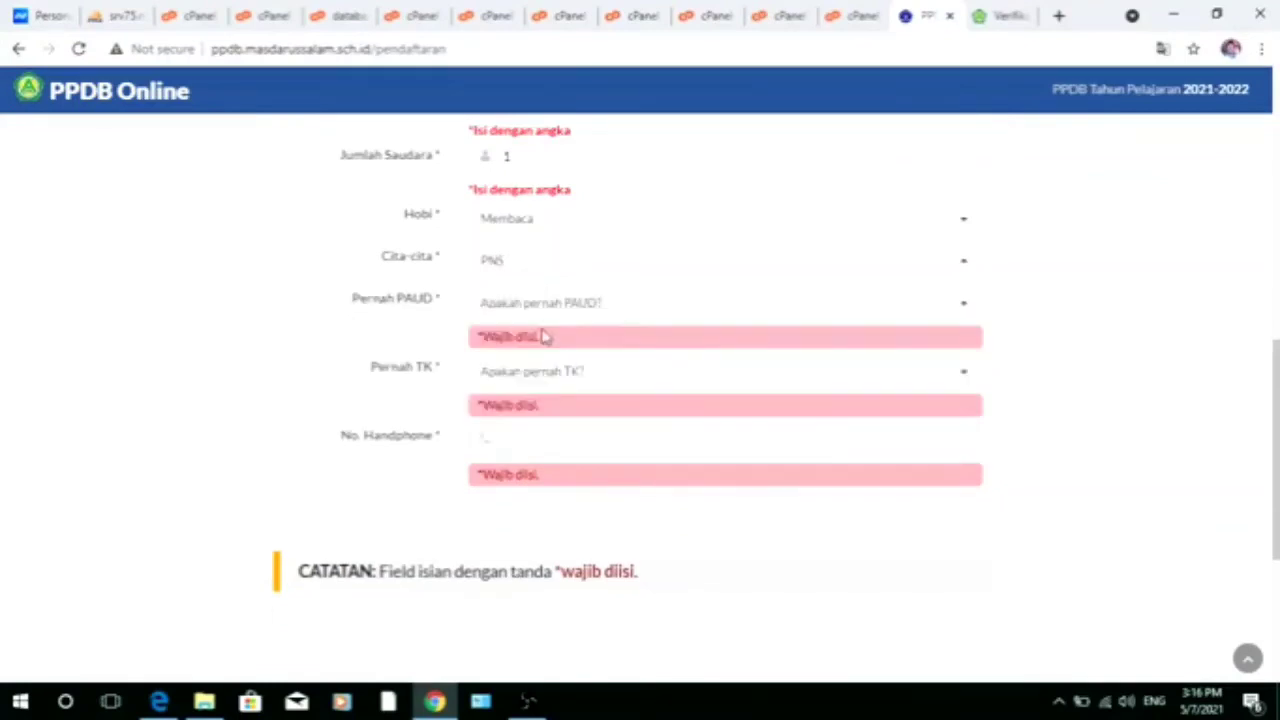
- Set Pernah PAUD to Tidak Pernah and Pernah TK to Pernah
left_click(603, 304)
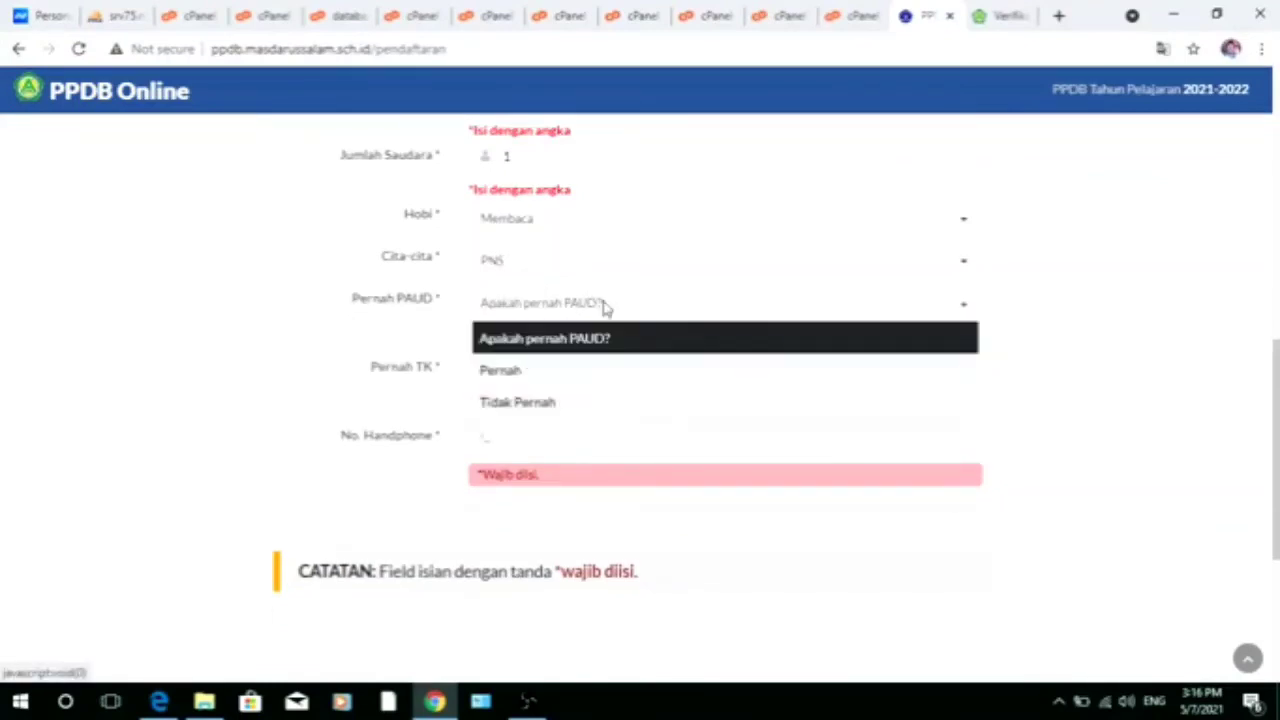
left_click(547, 402)
left_click(568, 347)
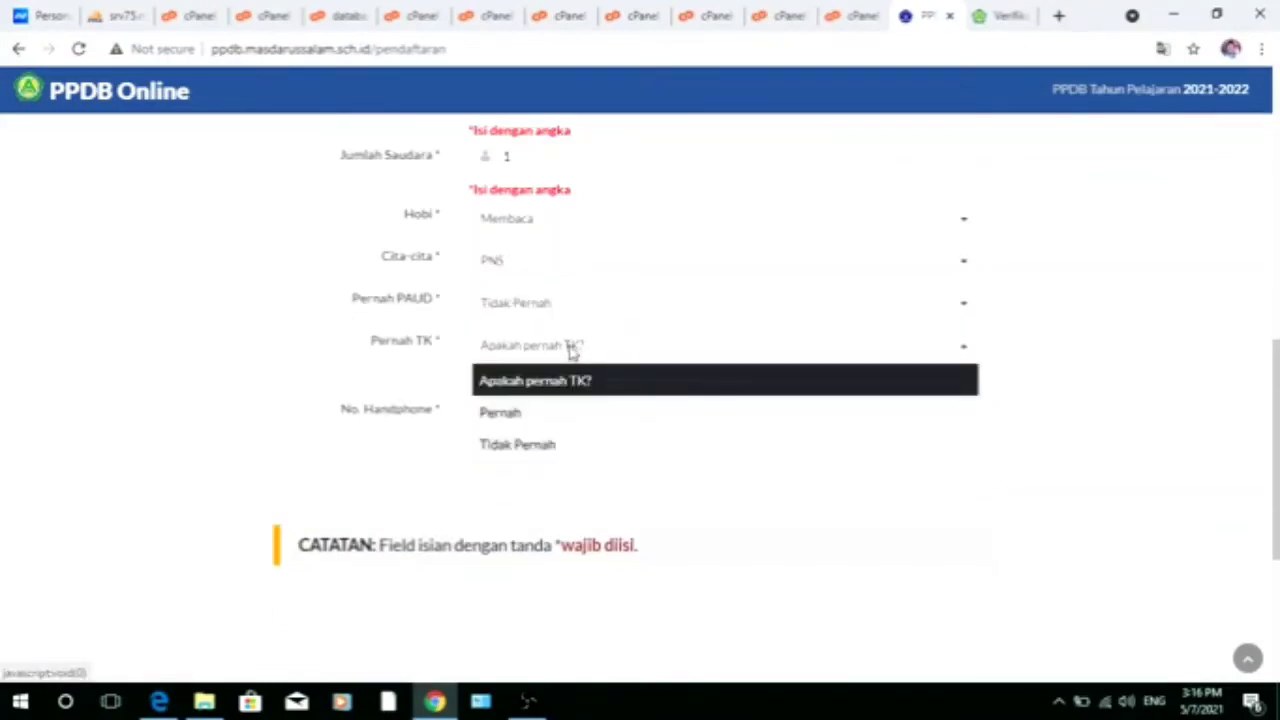
left_click(519, 422)
- Fill in the student's mobile phone number under No. Handphone
scroll(585, 300, "down", 1)
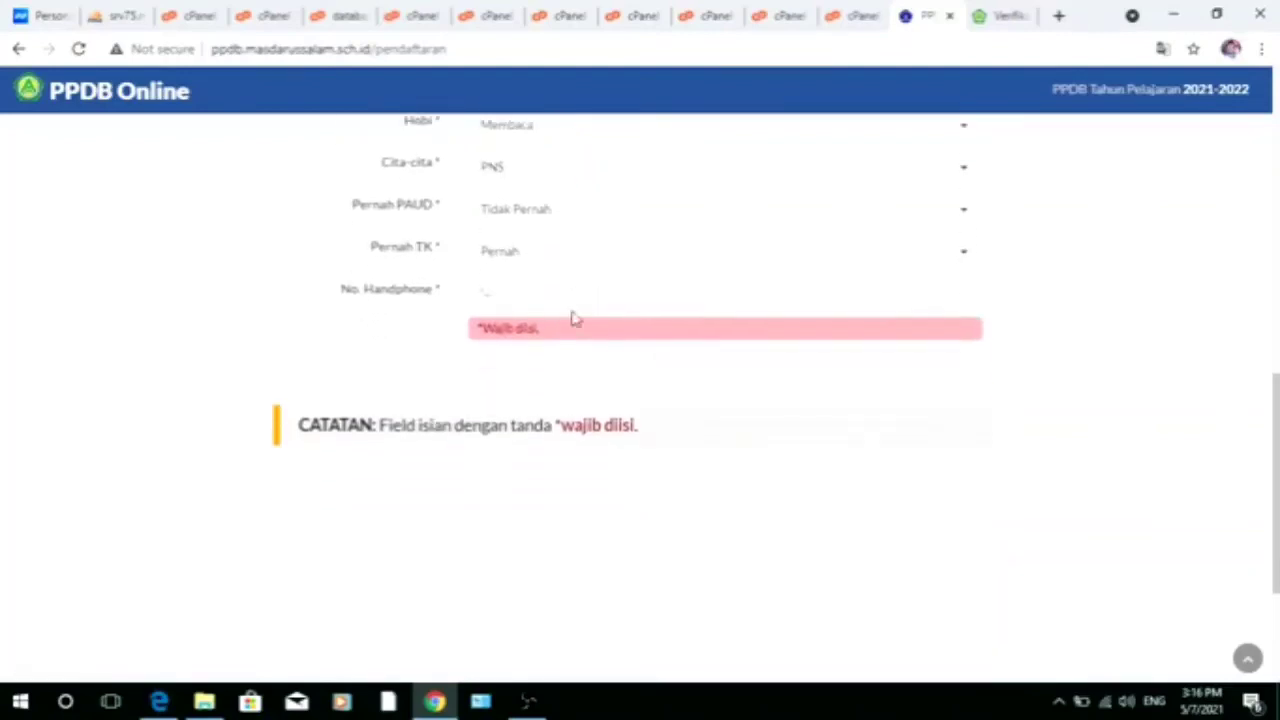
left_click(520, 299)
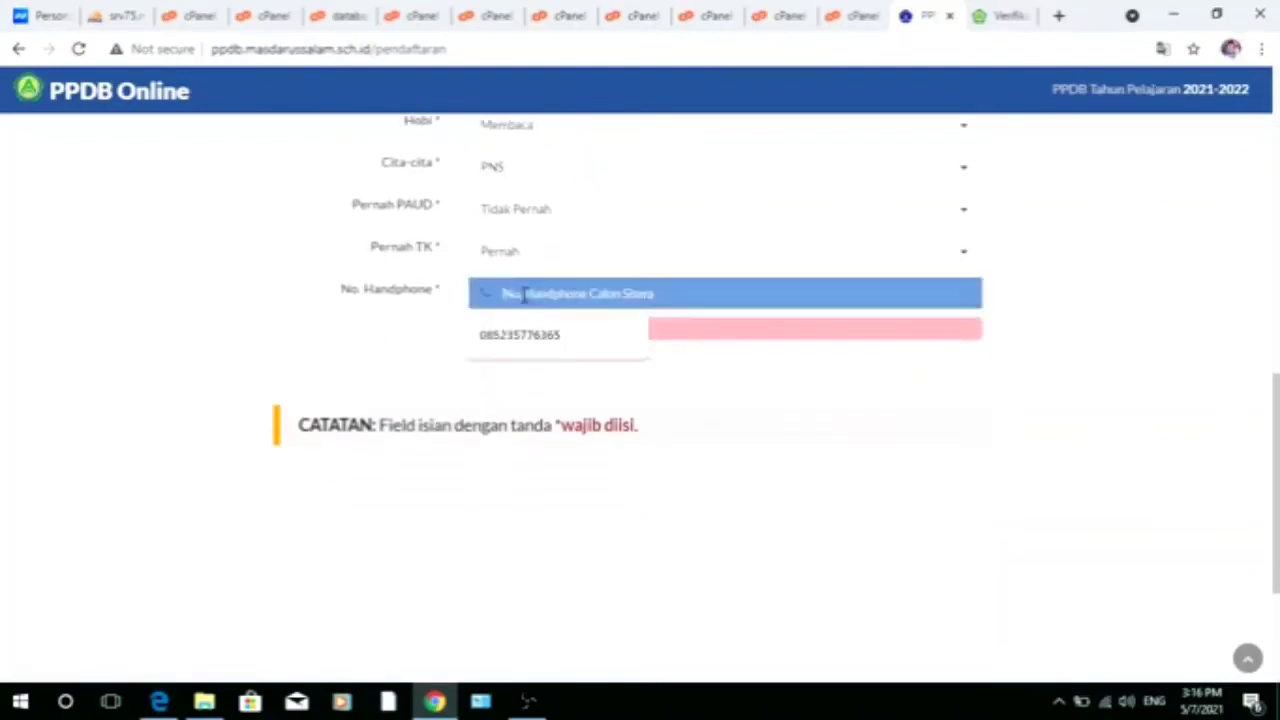
left_click(550, 345)
- Review the completed Data Siswa fields and continue to the Data Alamat stage of the registration form
scroll(1083, 420, "down", 3)
scroll(966, 377, "up", 7)
scroll(857, 369, "up", 5)
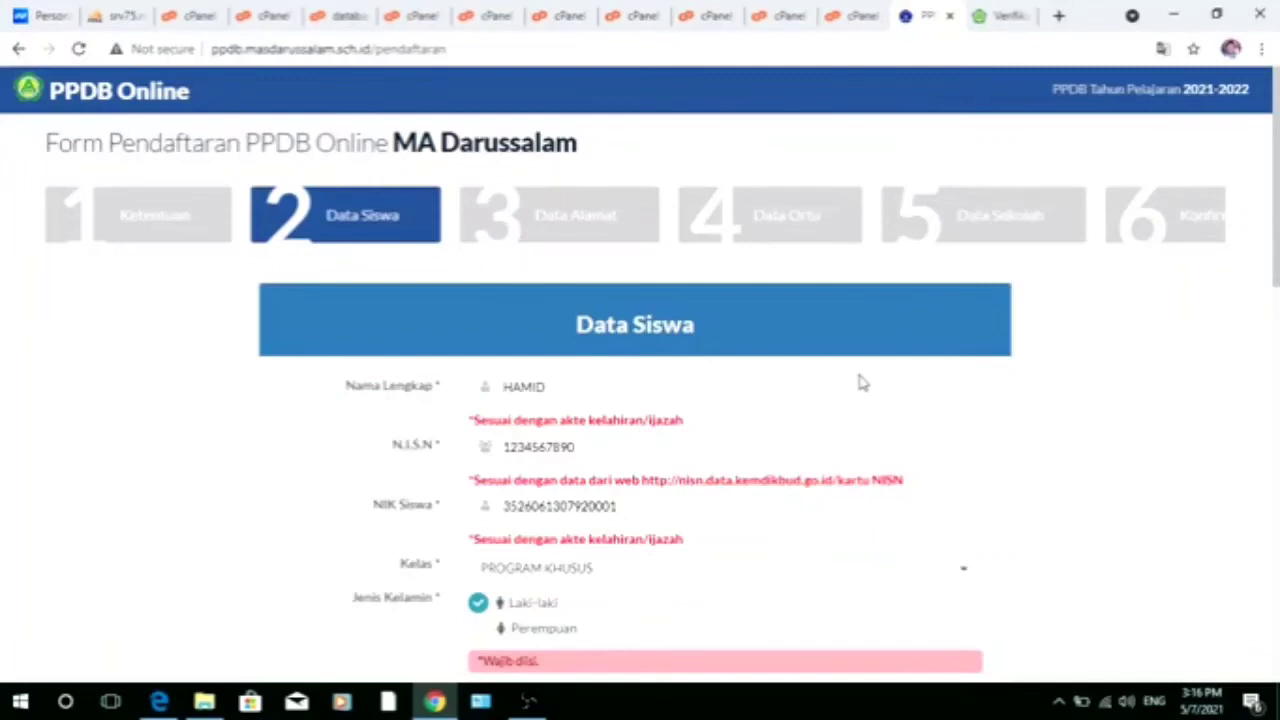
scroll(1034, 460, "down", 12)
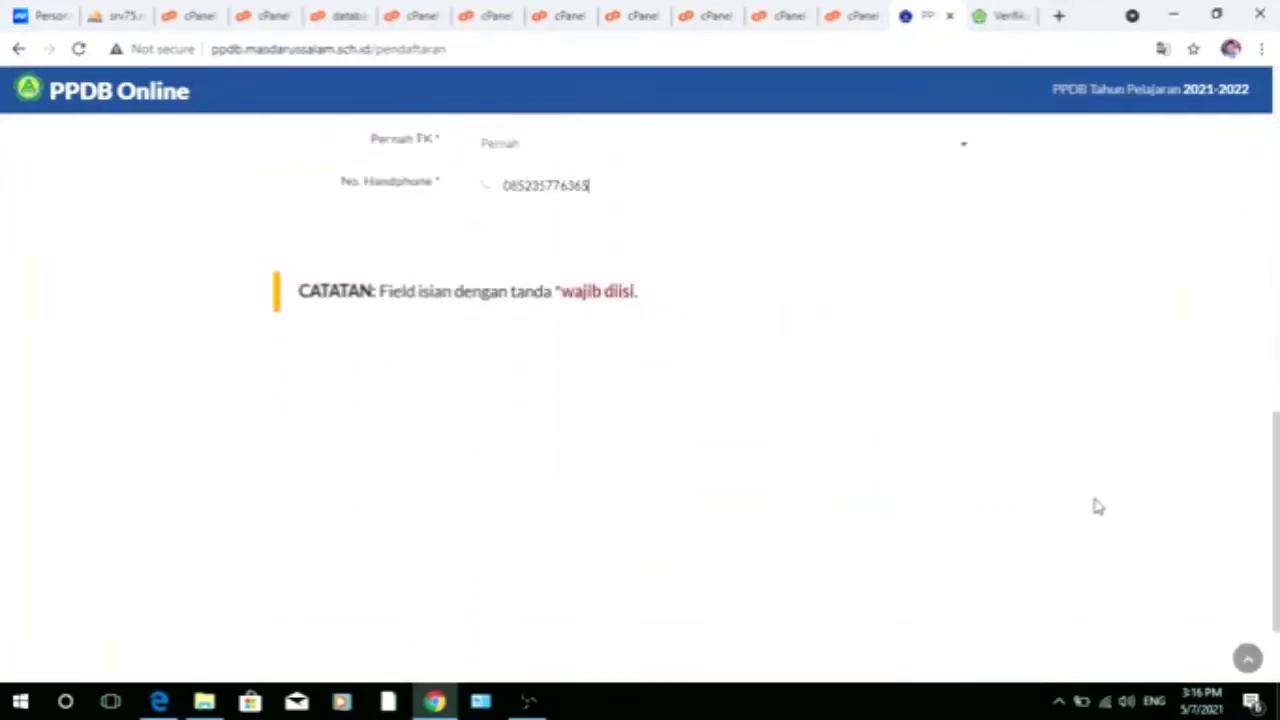
scroll(1160, 553, "up", 12)
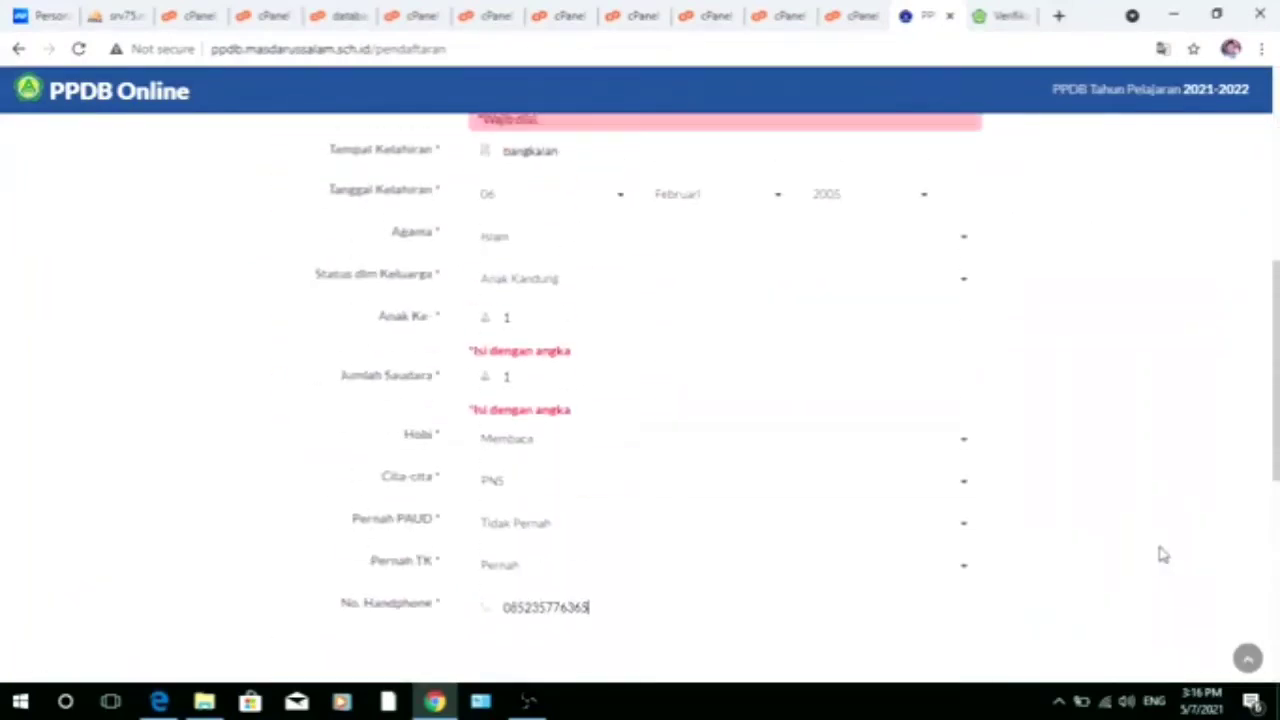
scroll(1160, 553, "down", 12)
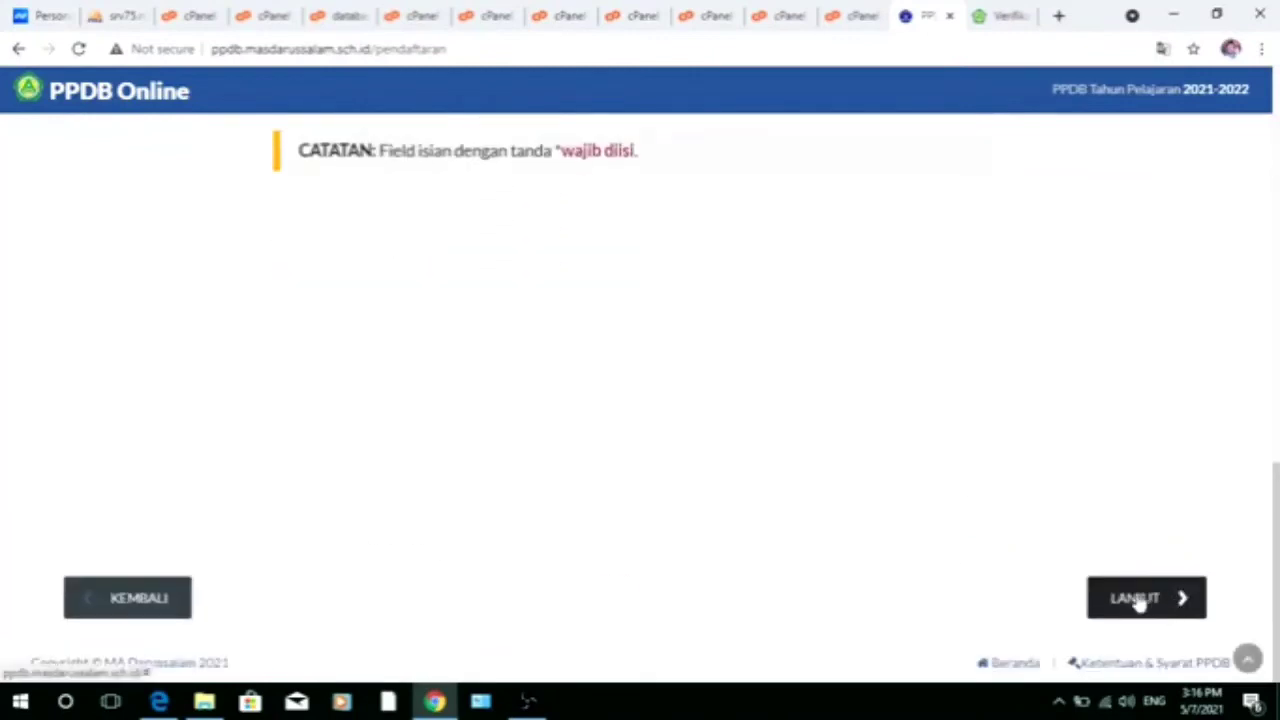
left_click(1145, 600)
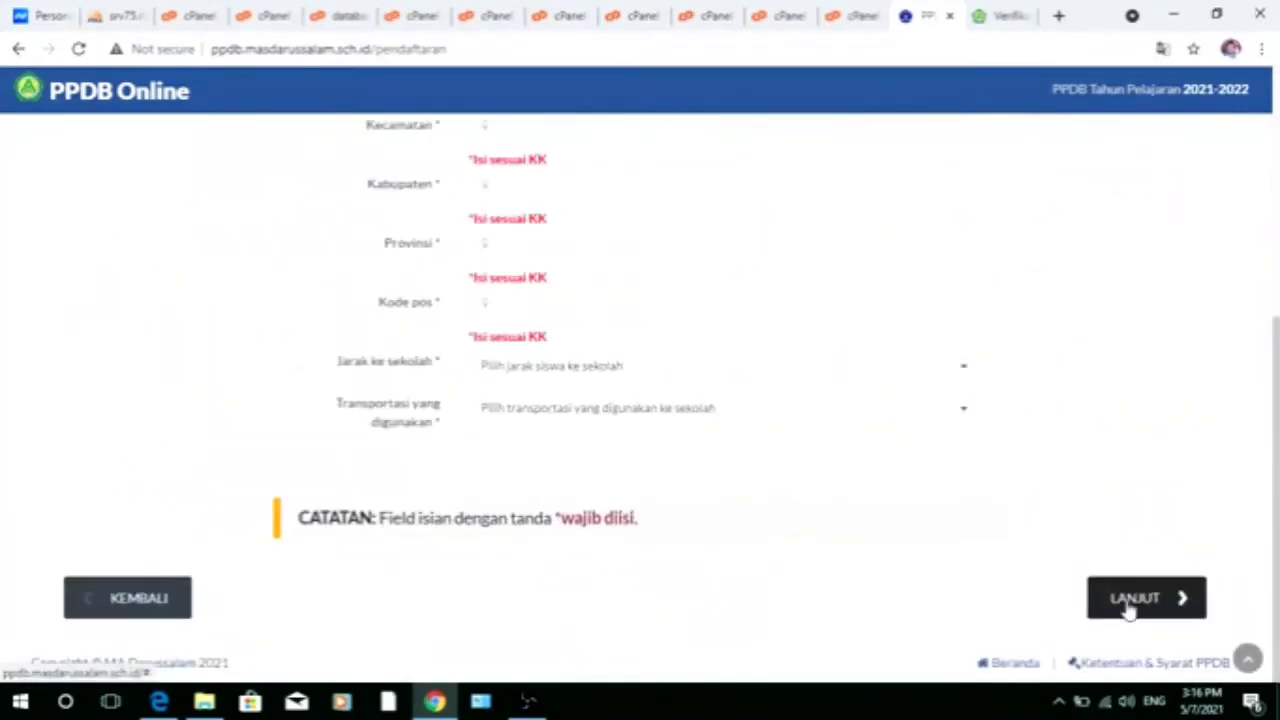
- Set Jenis tempat tinggal to Asrama Pesantren and fill in Alamat with the saved address, including its Kabupaten and Kode pos
scroll(815, 513, "up", 2)
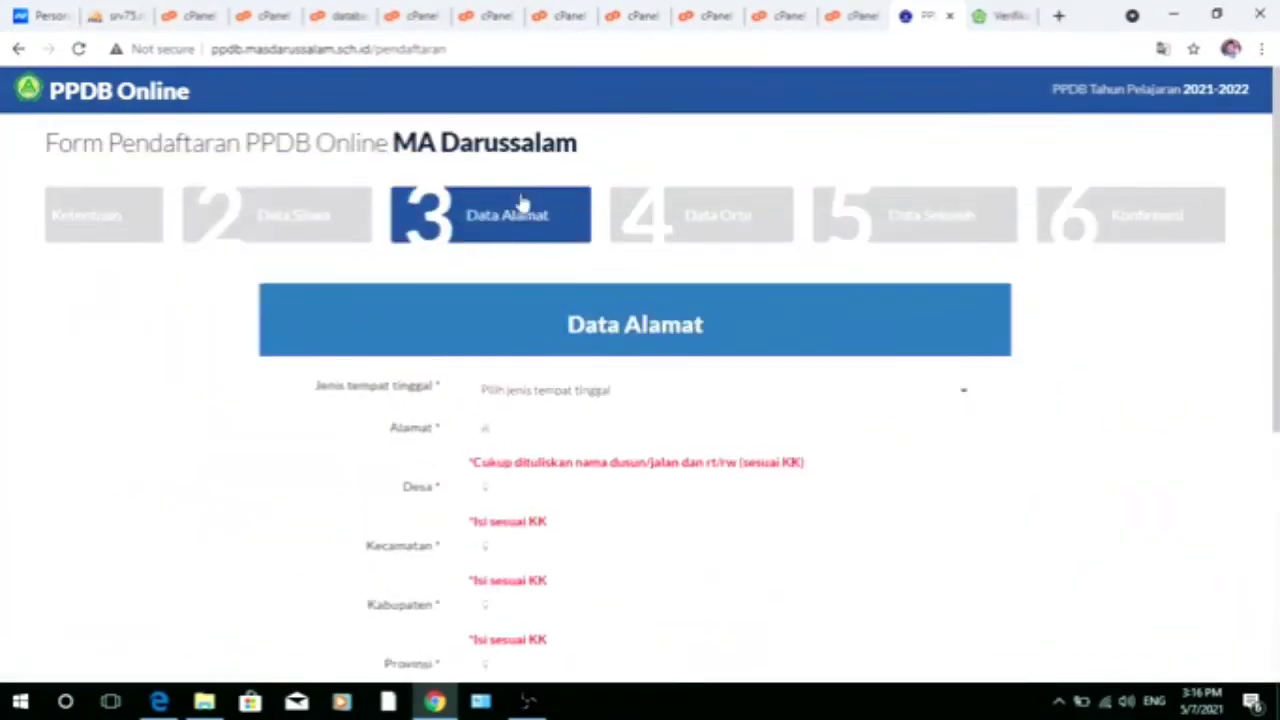
left_click(548, 394)
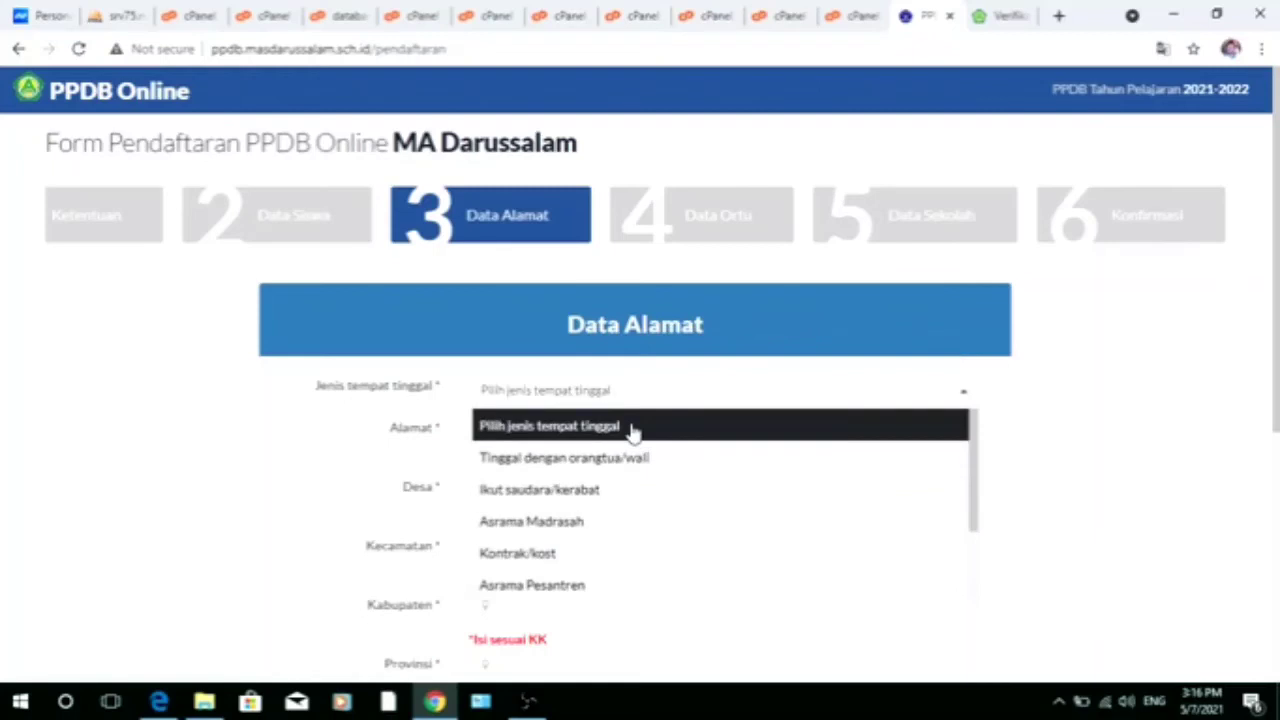
left_click(595, 592)
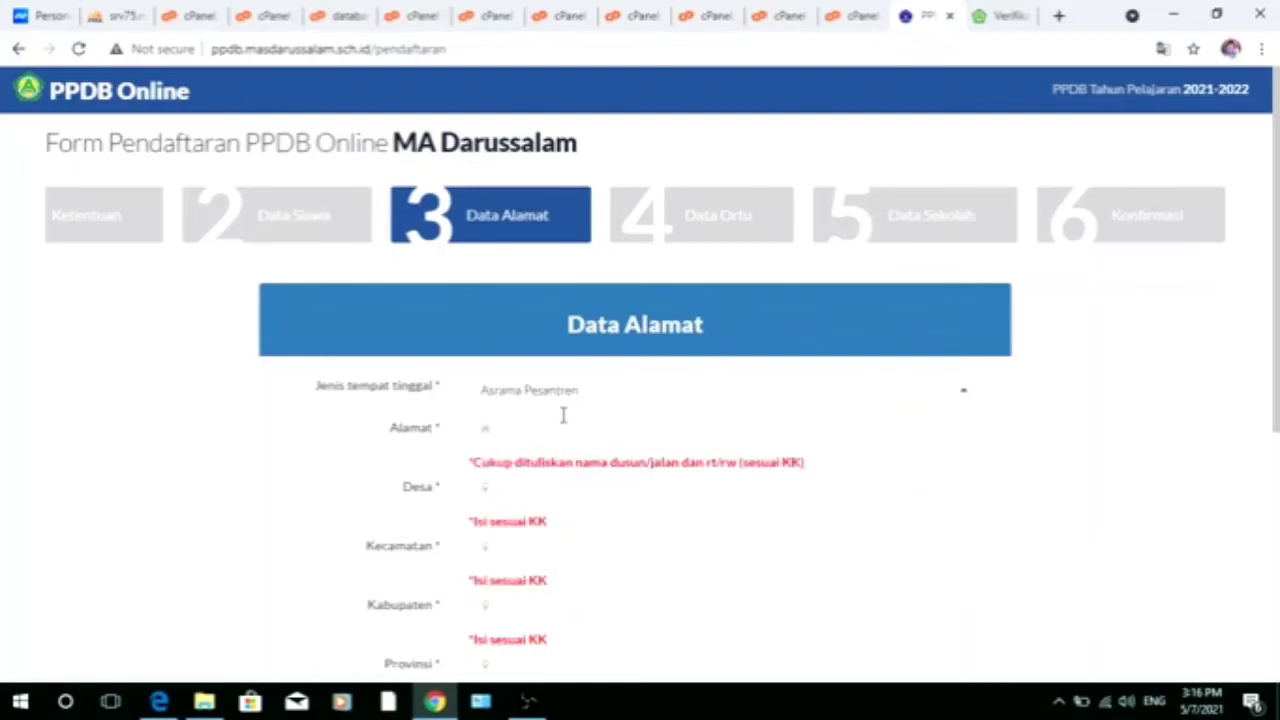
left_click(599, 431)
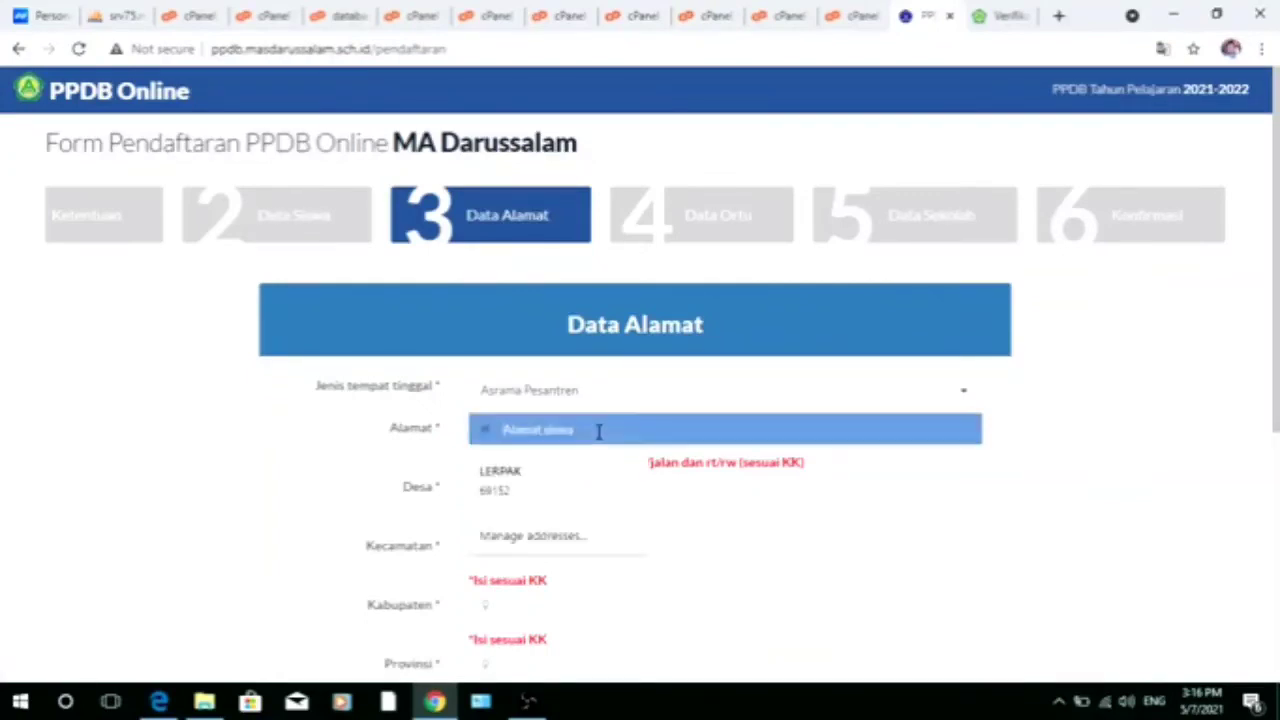
left_click(605, 478)
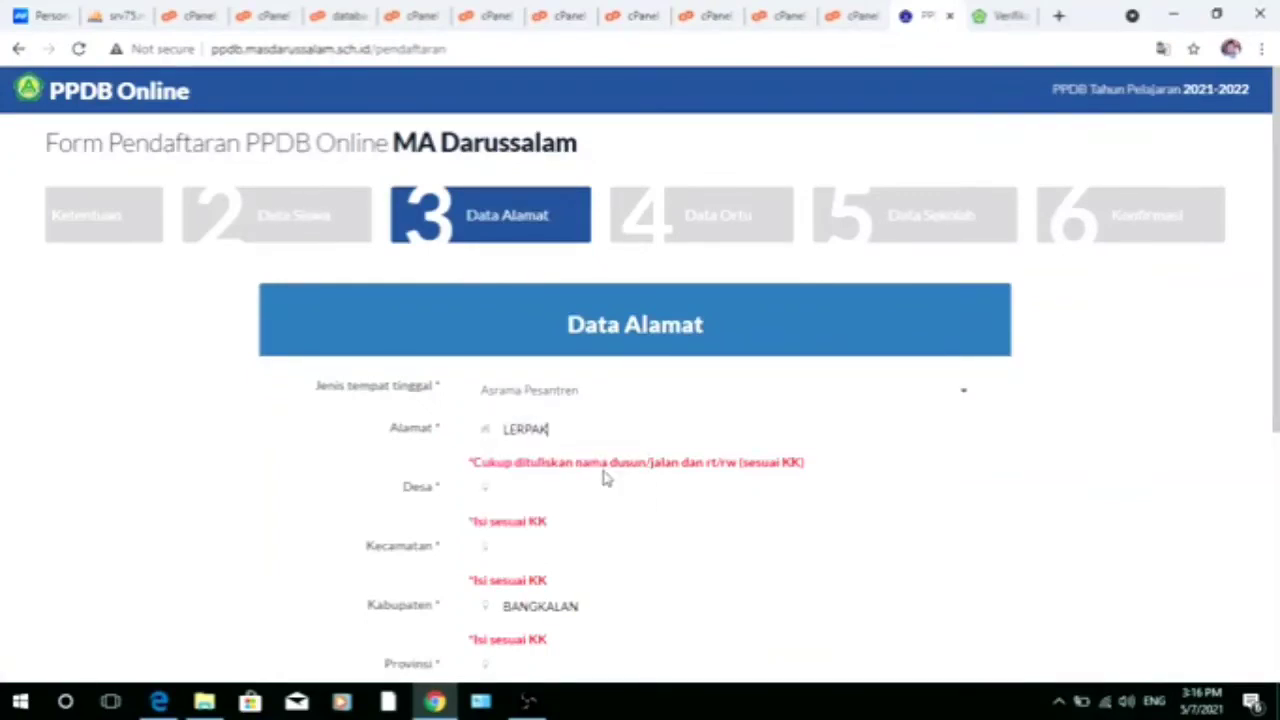
- Fill in the student's Desa, Kecamatan and Provinsi with the previously used address entries
scroll(623, 431, "down", 2)
left_click(513, 302)
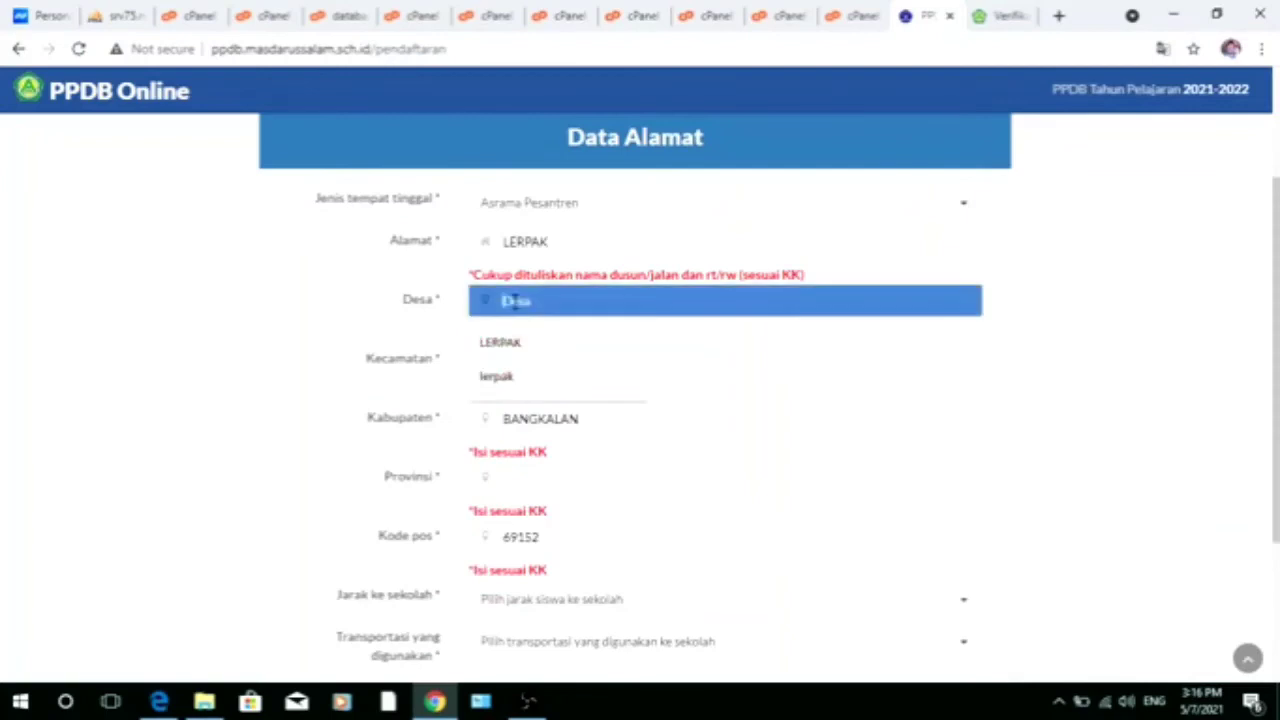
left_click(528, 352)
left_click(551, 366)
left_click(565, 409)
left_click(568, 480)
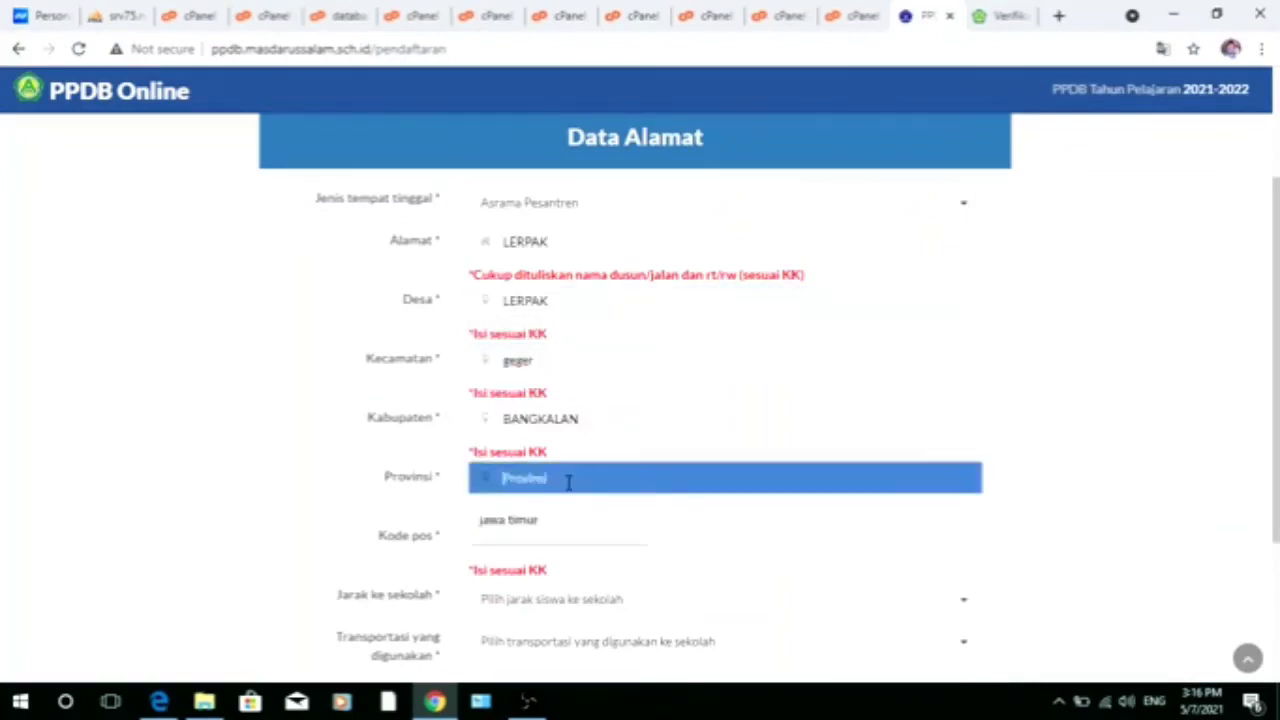
left_click(569, 528)
scroll(611, 403, "down", 2)
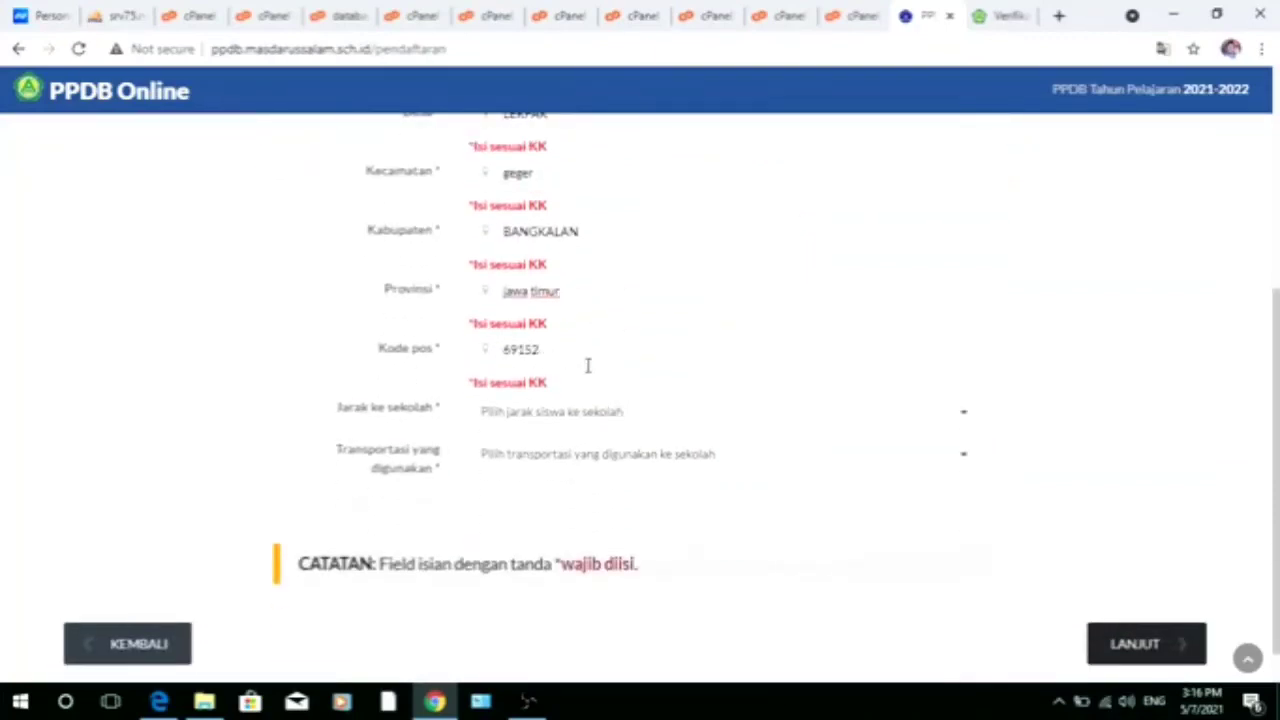
- Set Jarak ke sekolah to 5 - 10 km and Transportasi yang digunakan to Jalan Kaki
left_click(557, 412)
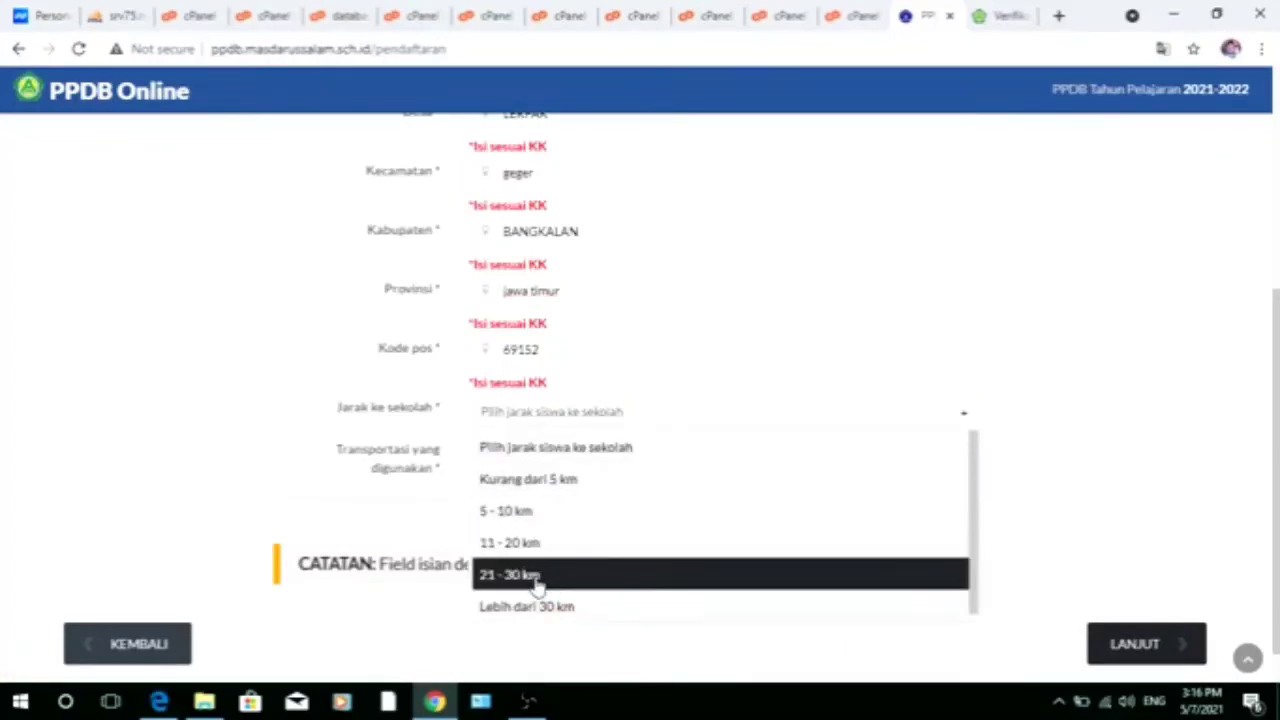
left_click(549, 514)
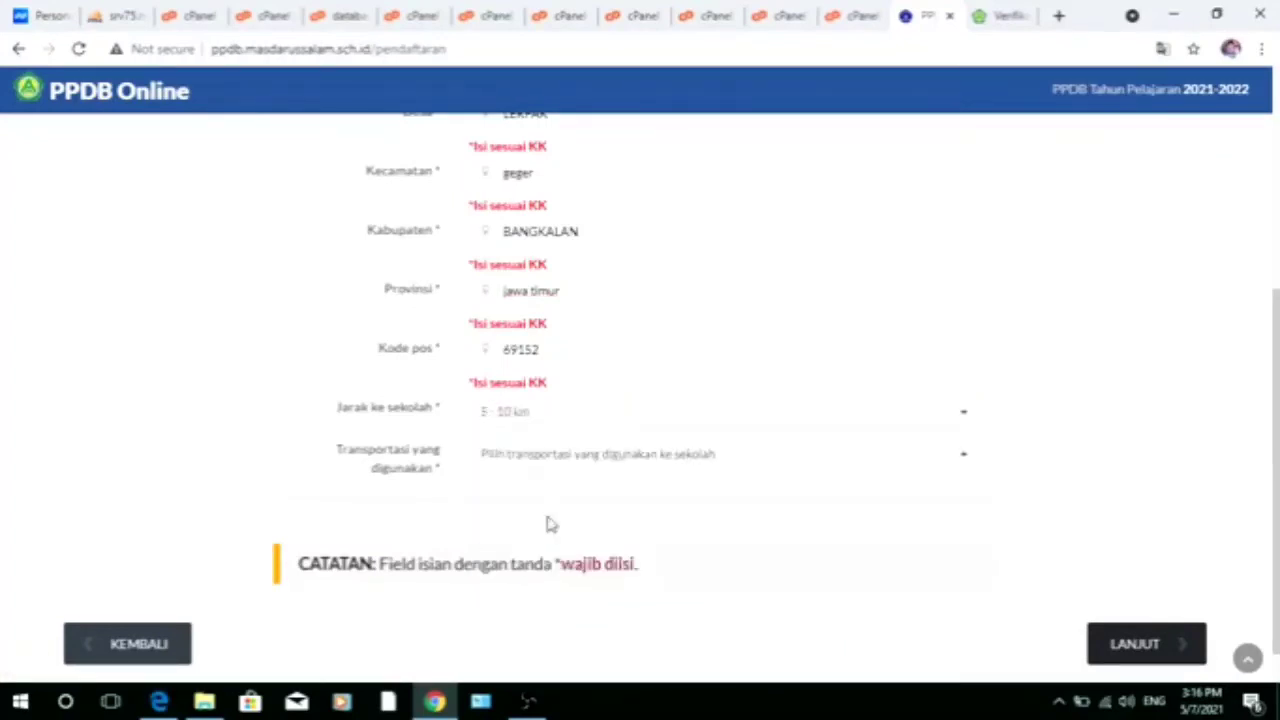
left_click(591, 456)
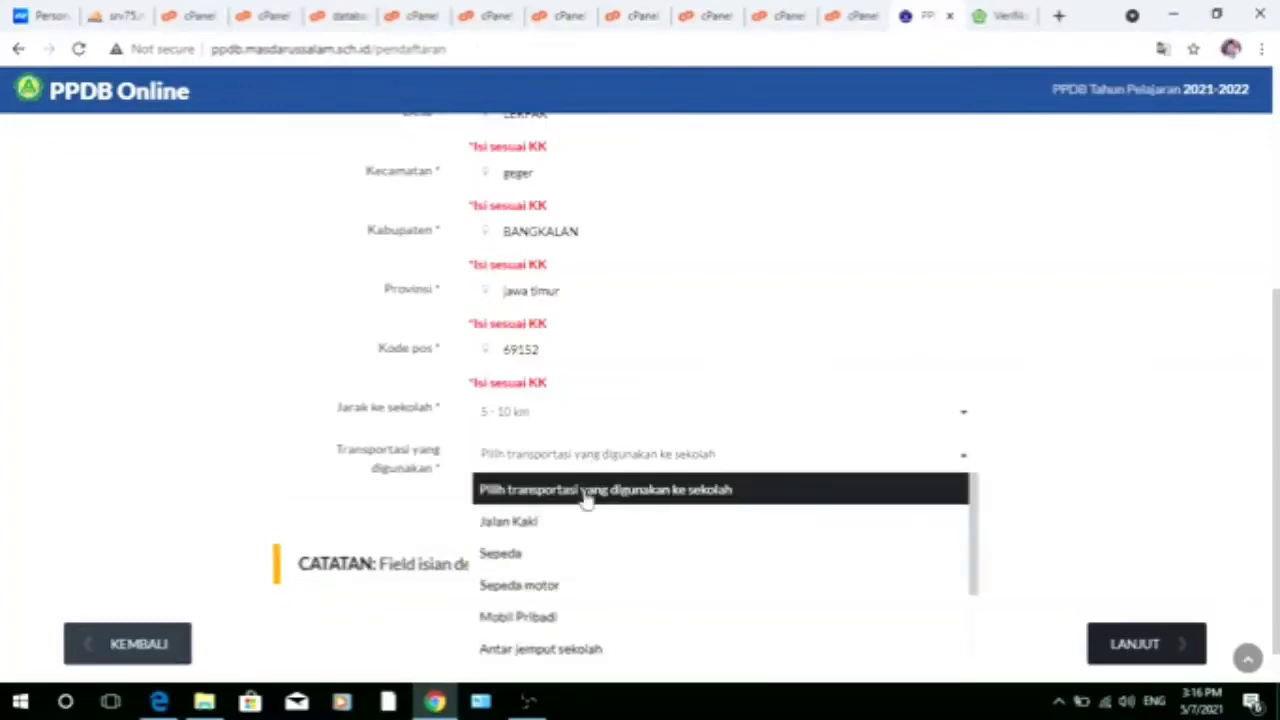
left_click(555, 560)
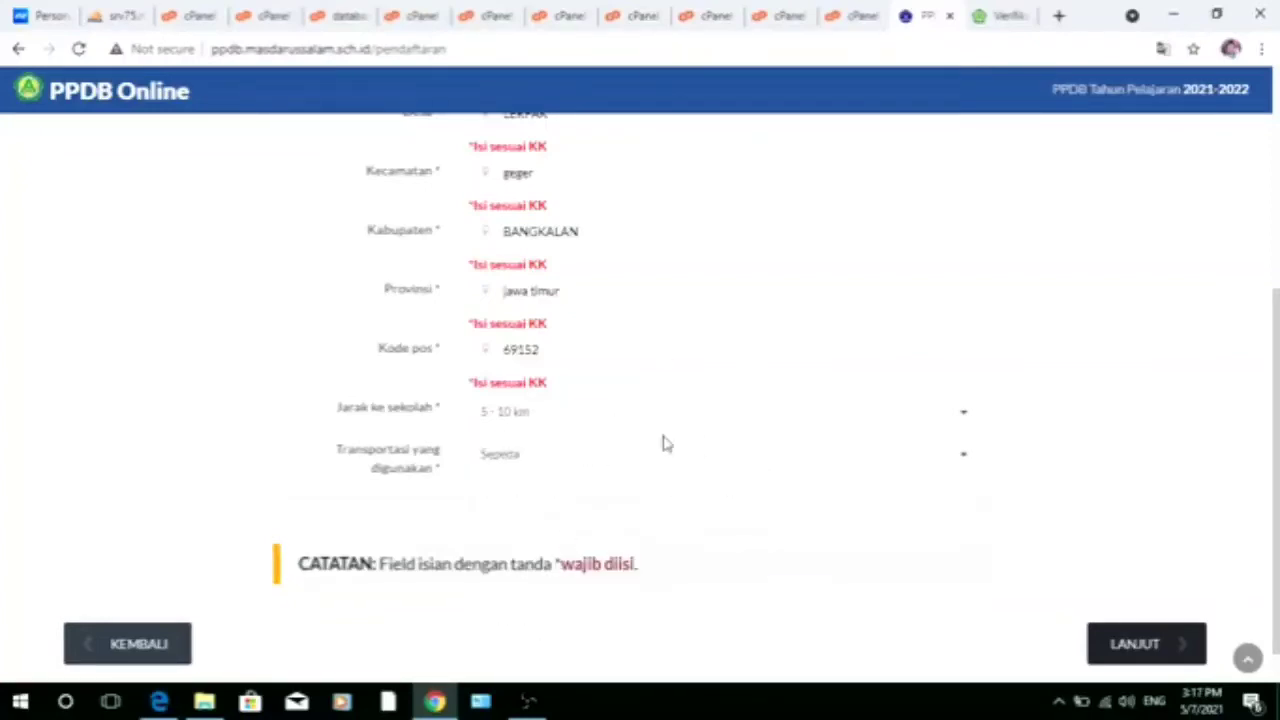
left_click(648, 463)
left_click(530, 530)
- Review the completed Data Alamat fields and continue to the Data Ortu stage of the registration form
scroll(940, 430, "up", 4)
scroll(871, 443, "down", 4)
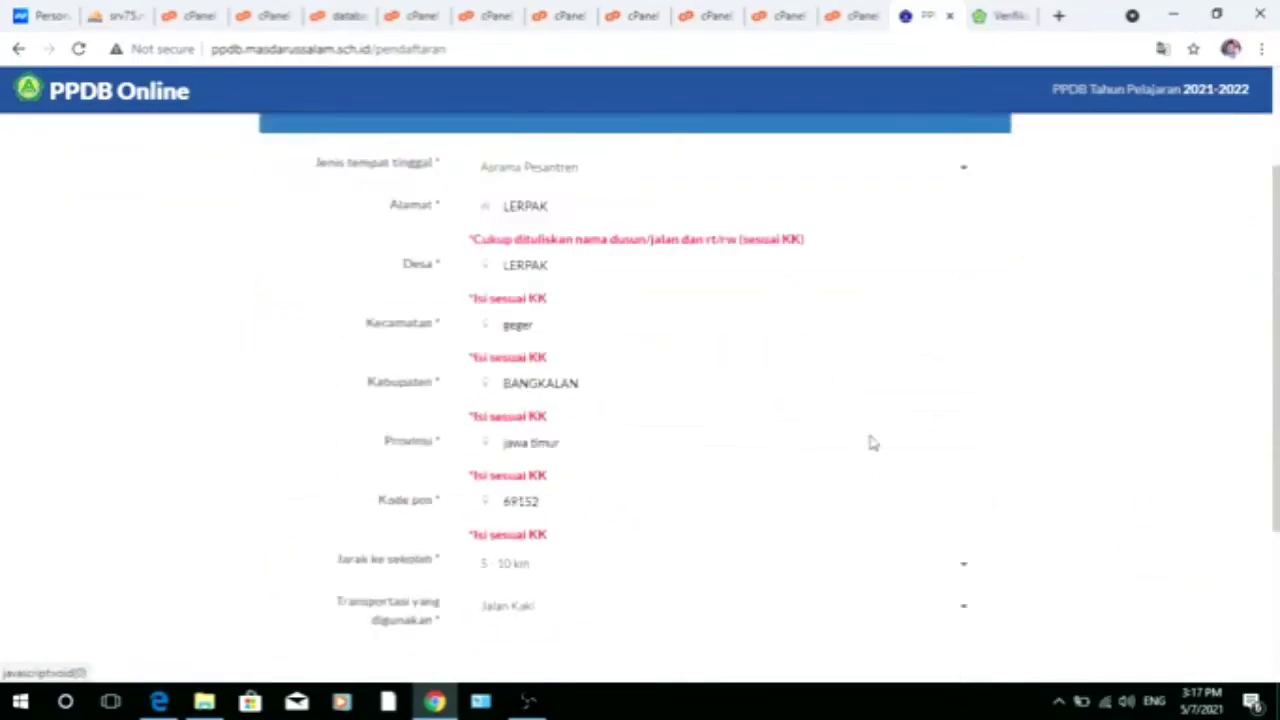
scroll(1140, 609, "up", 1)
scroll(1147, 619, "down", 1)
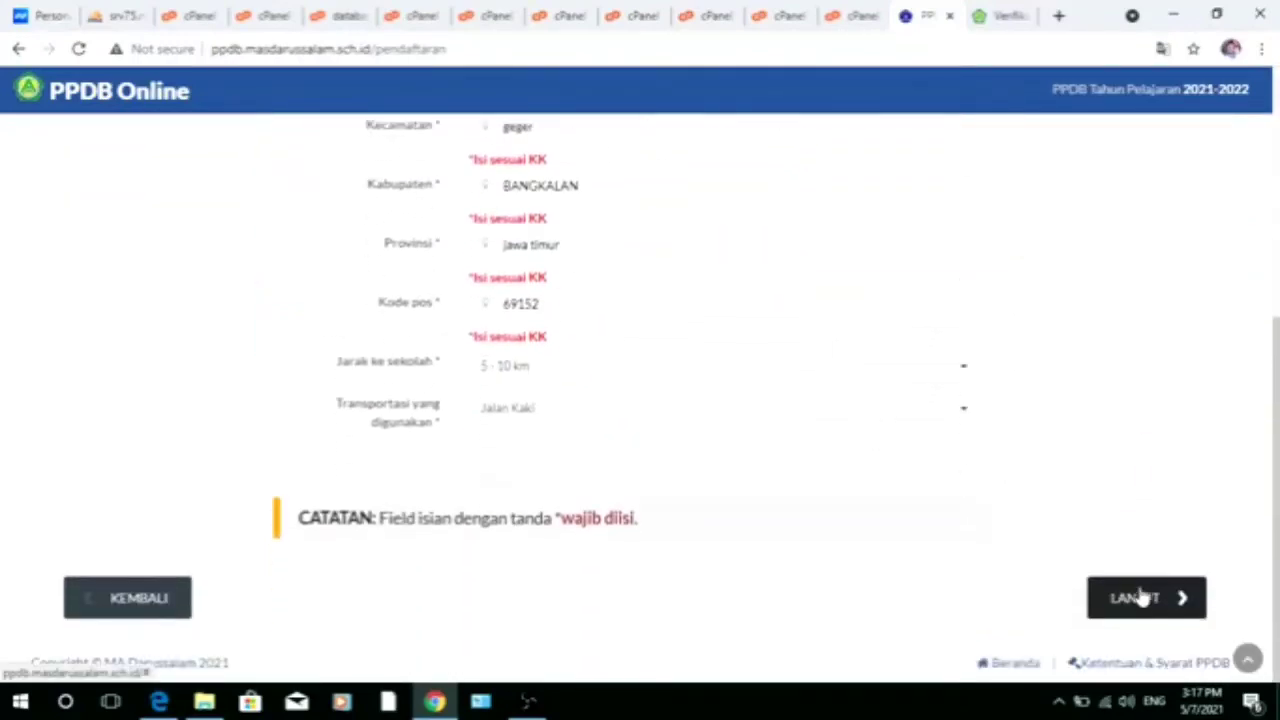
left_click(1139, 597)
- Fill in Nomor Kartu Keluarga from the saved entry and alter its last digits to give a different family card number
scroll(586, 403, "up", 3)
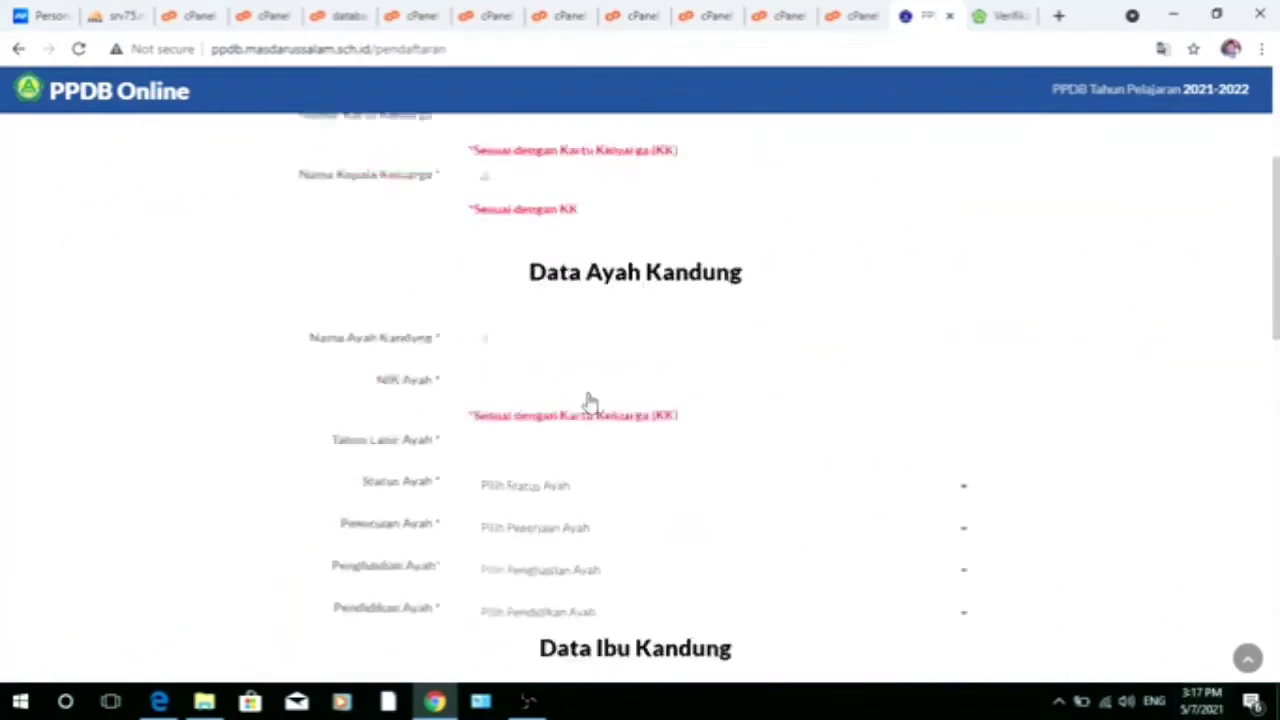
left_click(518, 248)
left_click(563, 295)
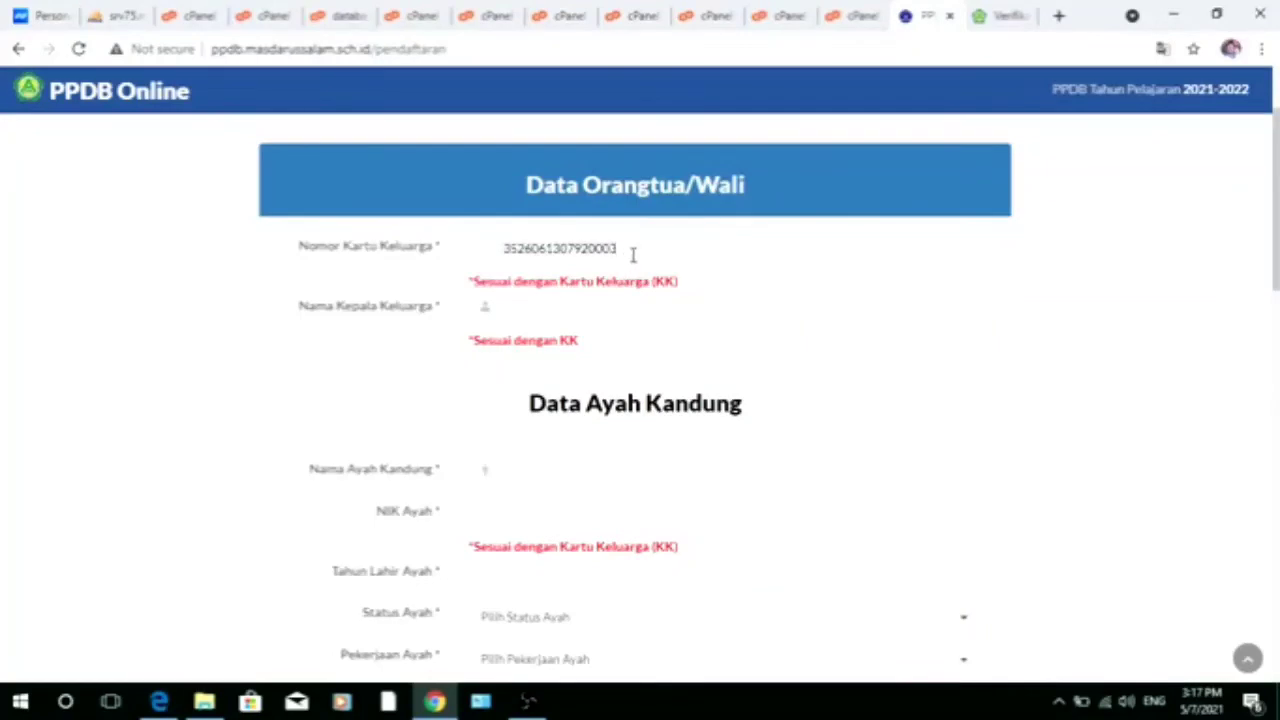
key("BackSpace")
key("BackSpace")
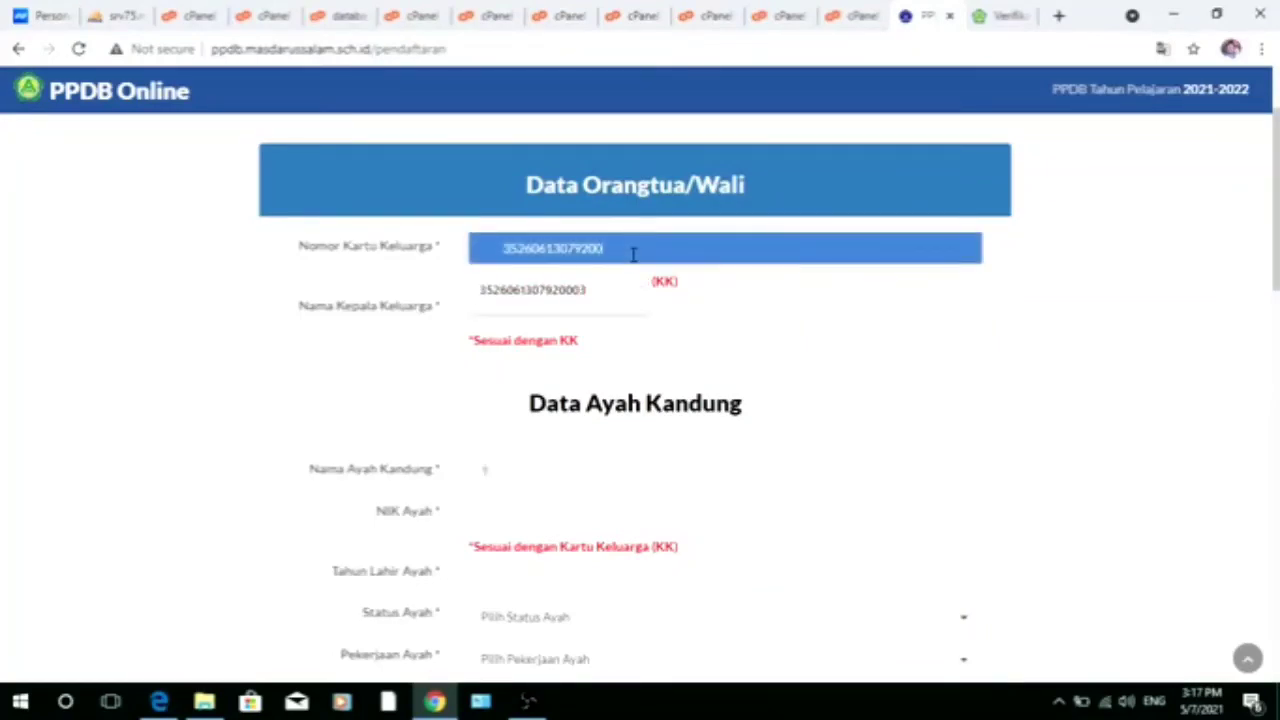
type("03")
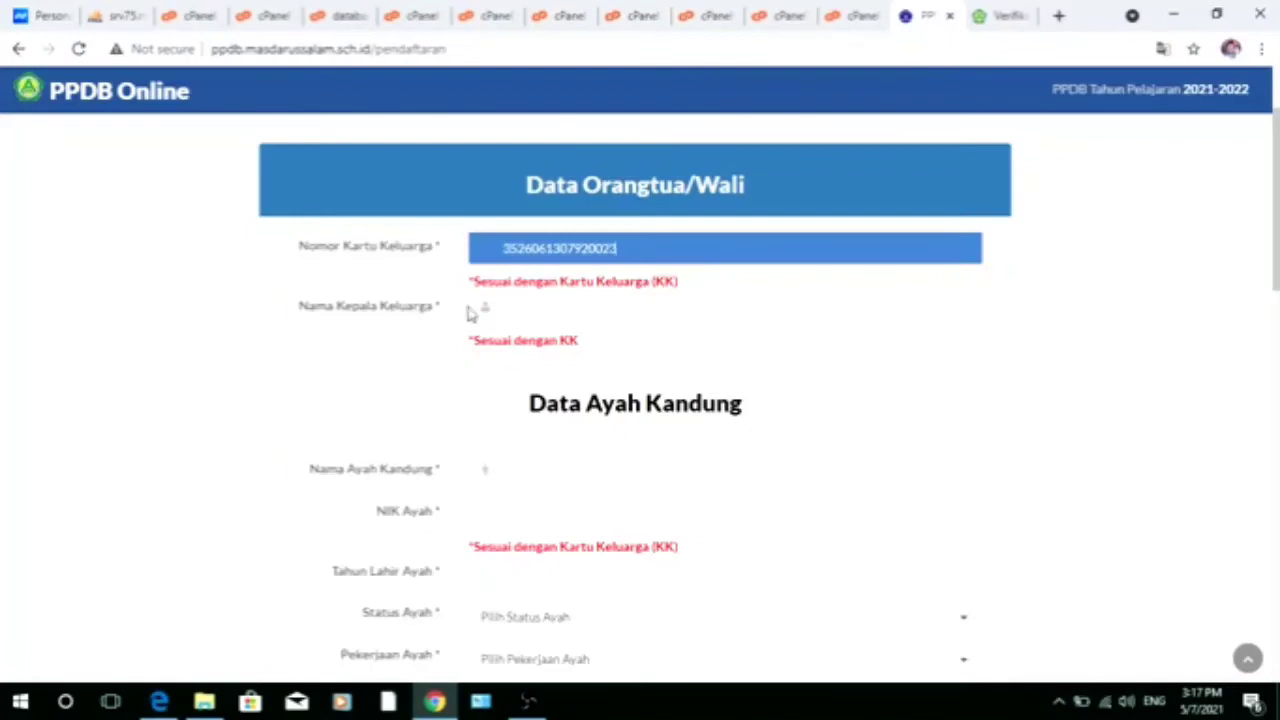
- Fill in Nama Kepala Keluarga, replacing the suggested entry with another name for the head of the family
left_click(539, 312)
left_click(537, 356)
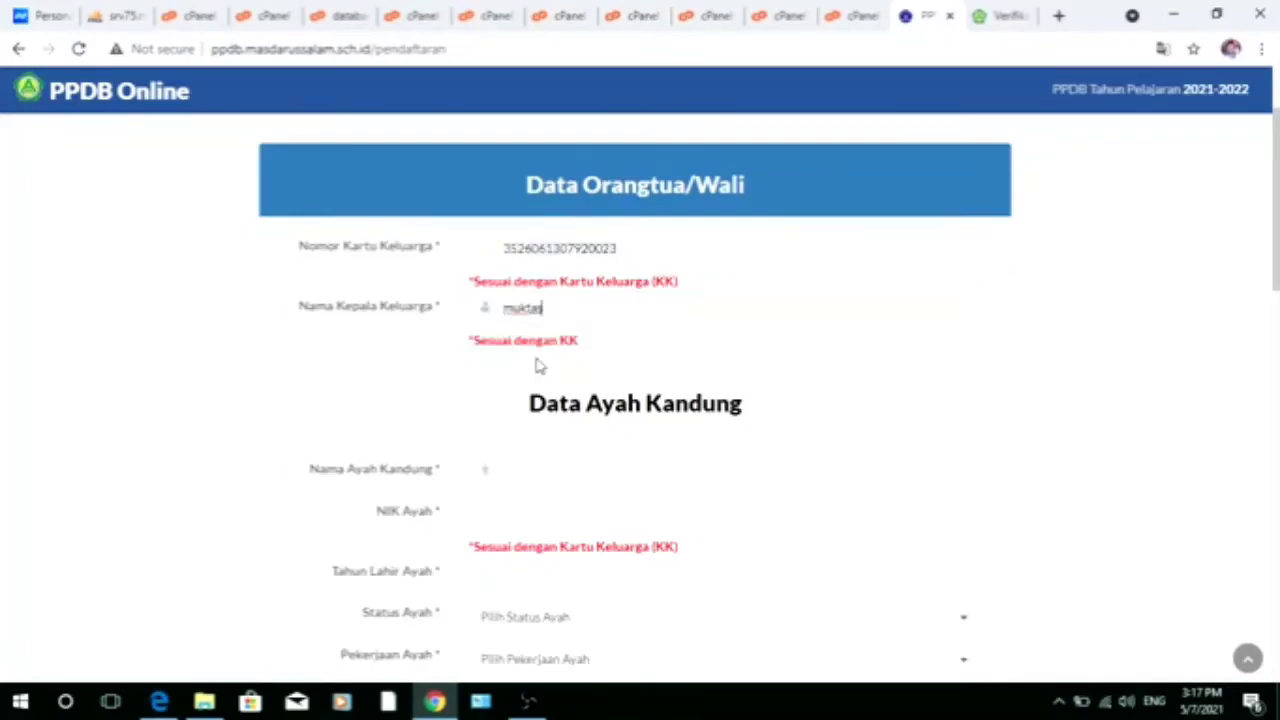
left_click(614, 308)
key("BackSpace")
key("BackSpace")
key("BackSpace")
key("BackSpace")
key("BackSpace")
key("BackSpace")
type("ABDUL")
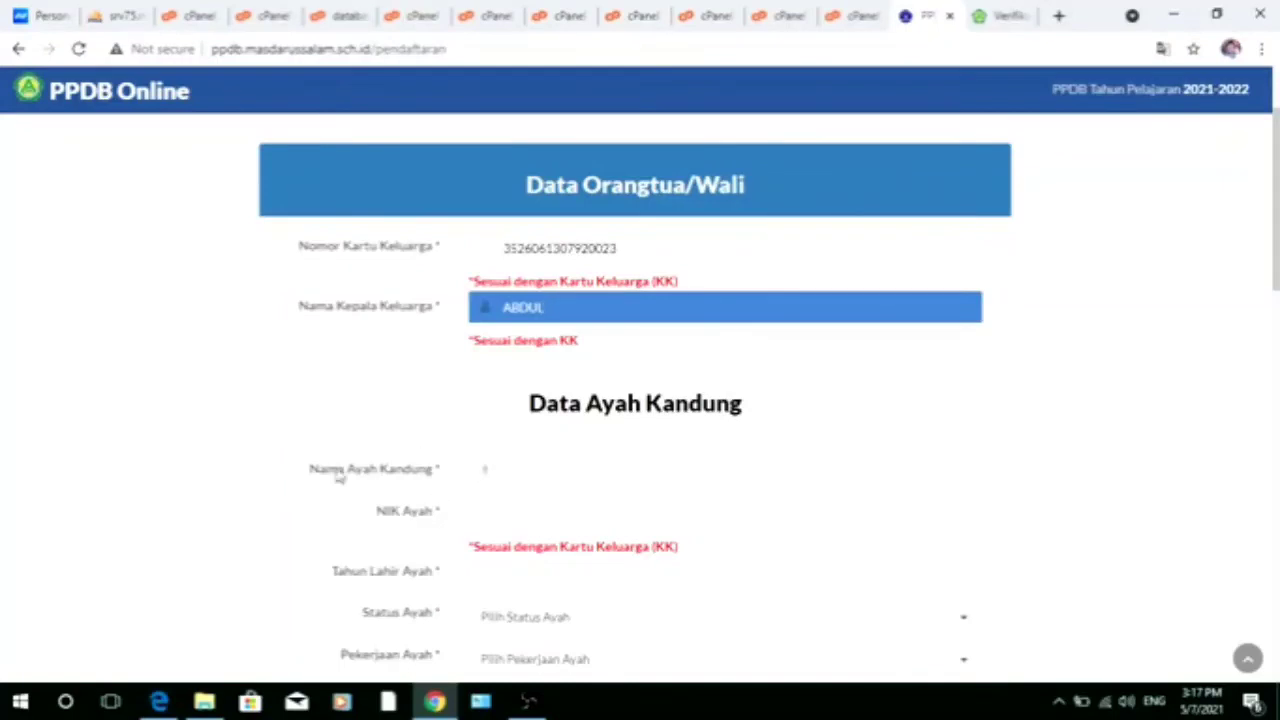
- Fill in Nama Ayah Kandung with the father's name and NIK Ayah with a saved ID number
left_click(563, 467)
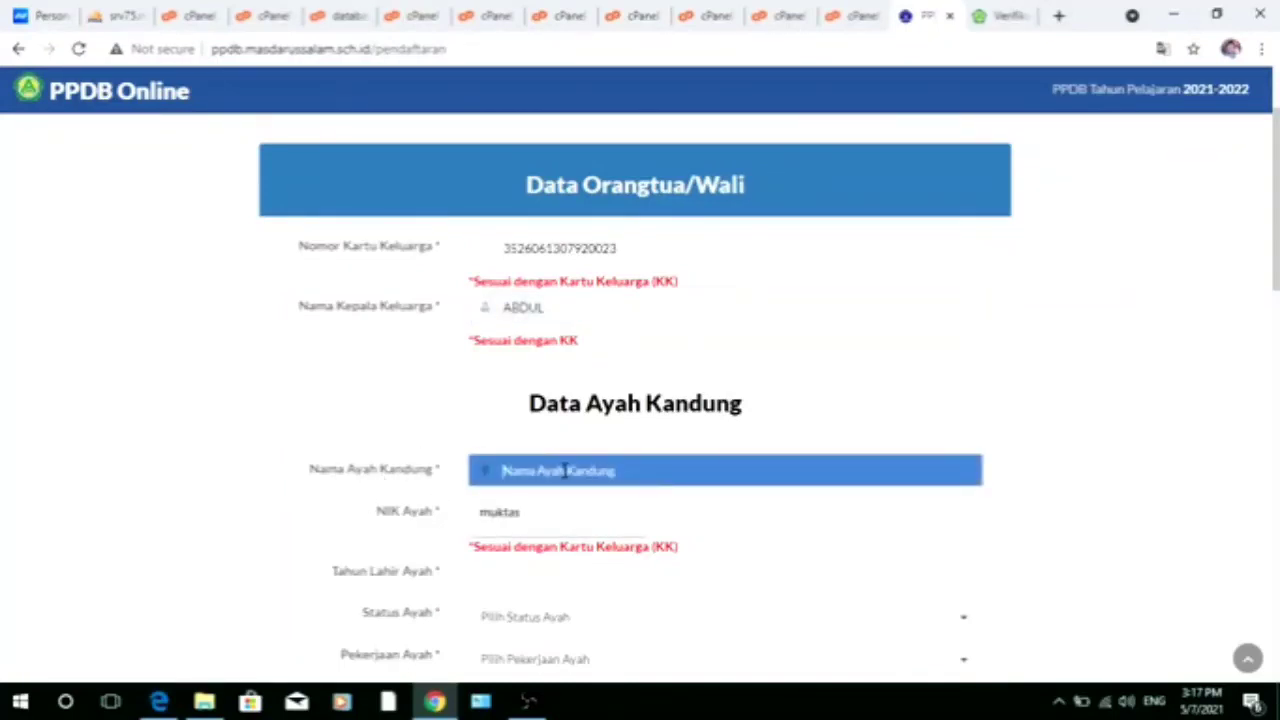
type("ABDUL")
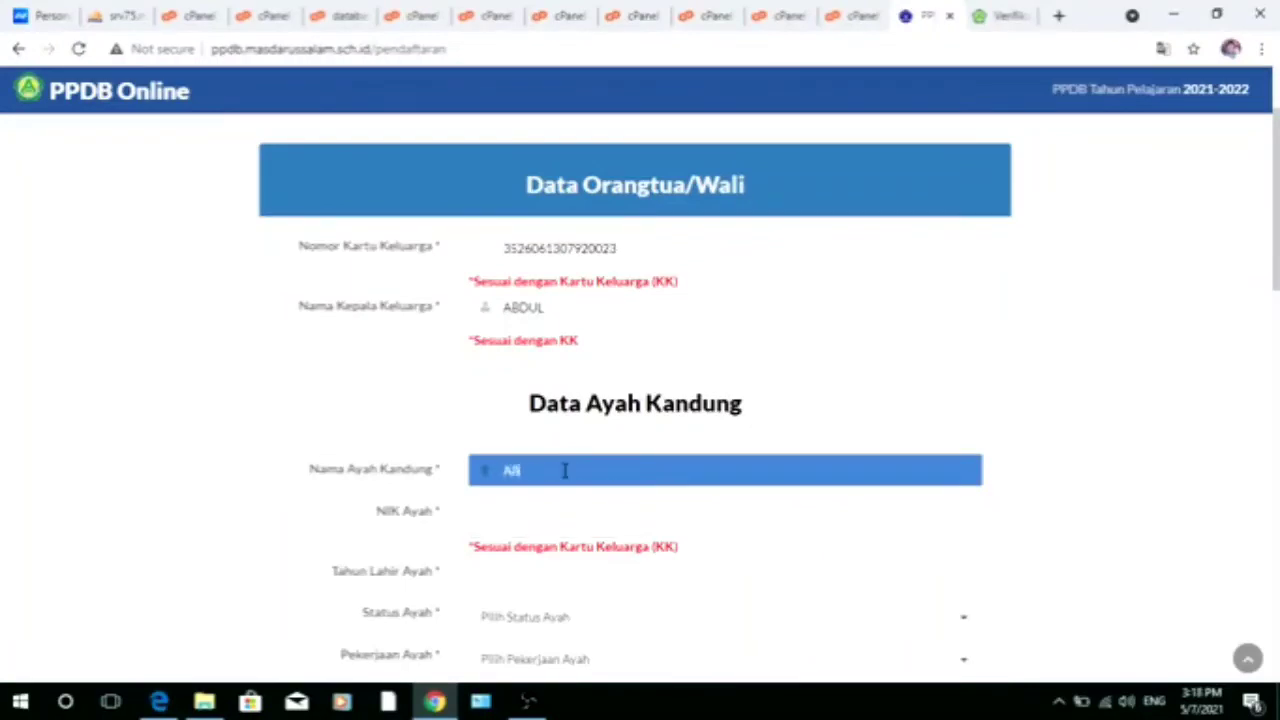
left_click(507, 524)
left_click(555, 572)
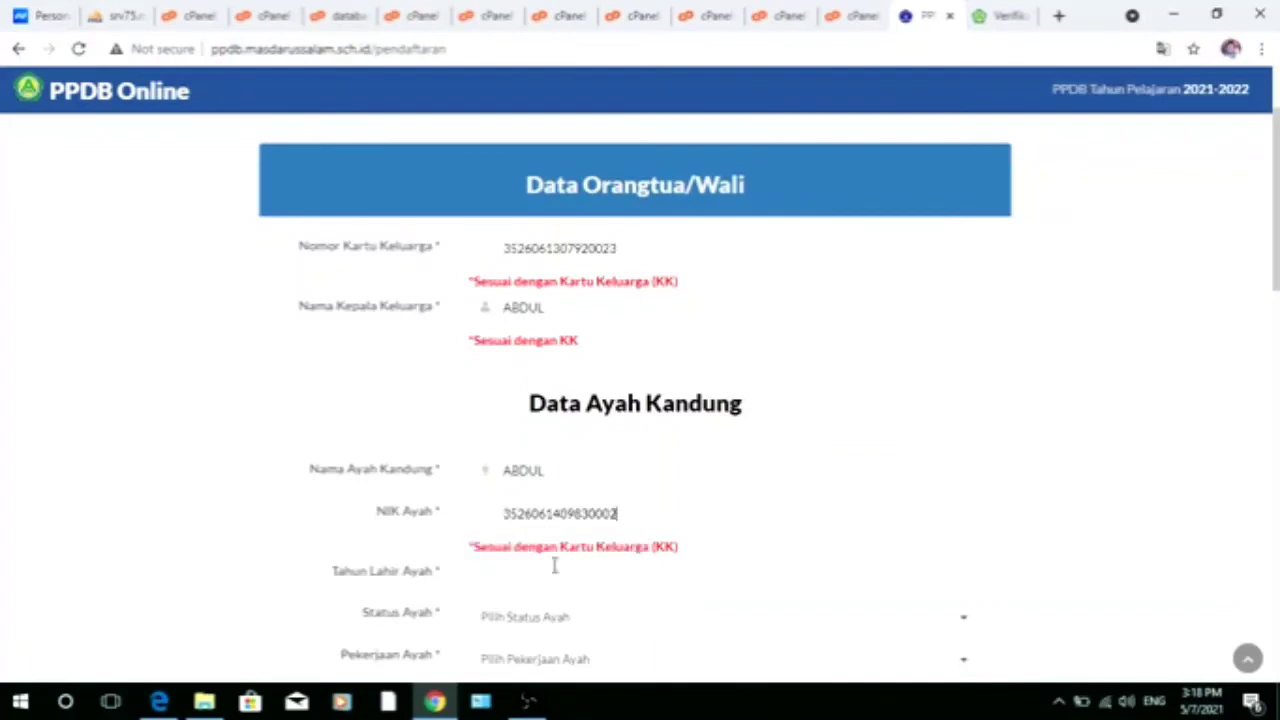
- Fill in Tahun Lahir Ayah with the saved birth year and set Status Ayah to Masih hidup
scroll(700, 460, "down", 3)
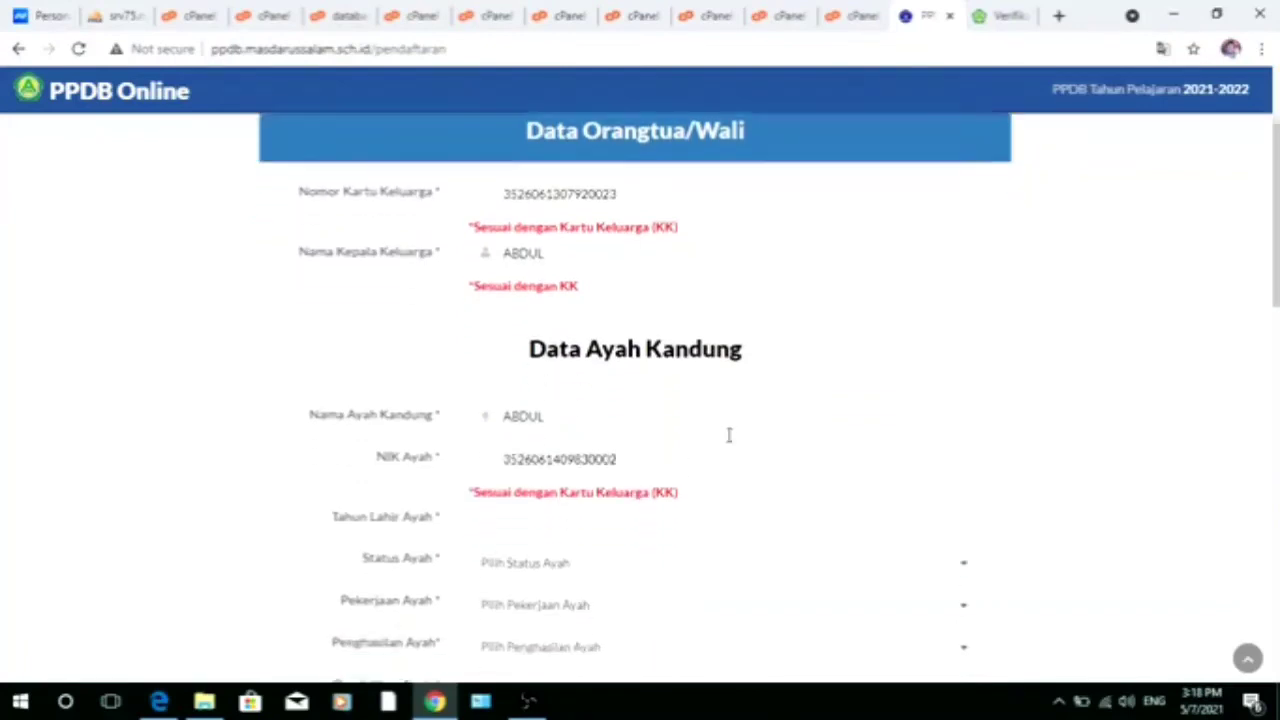
left_click(527, 292)
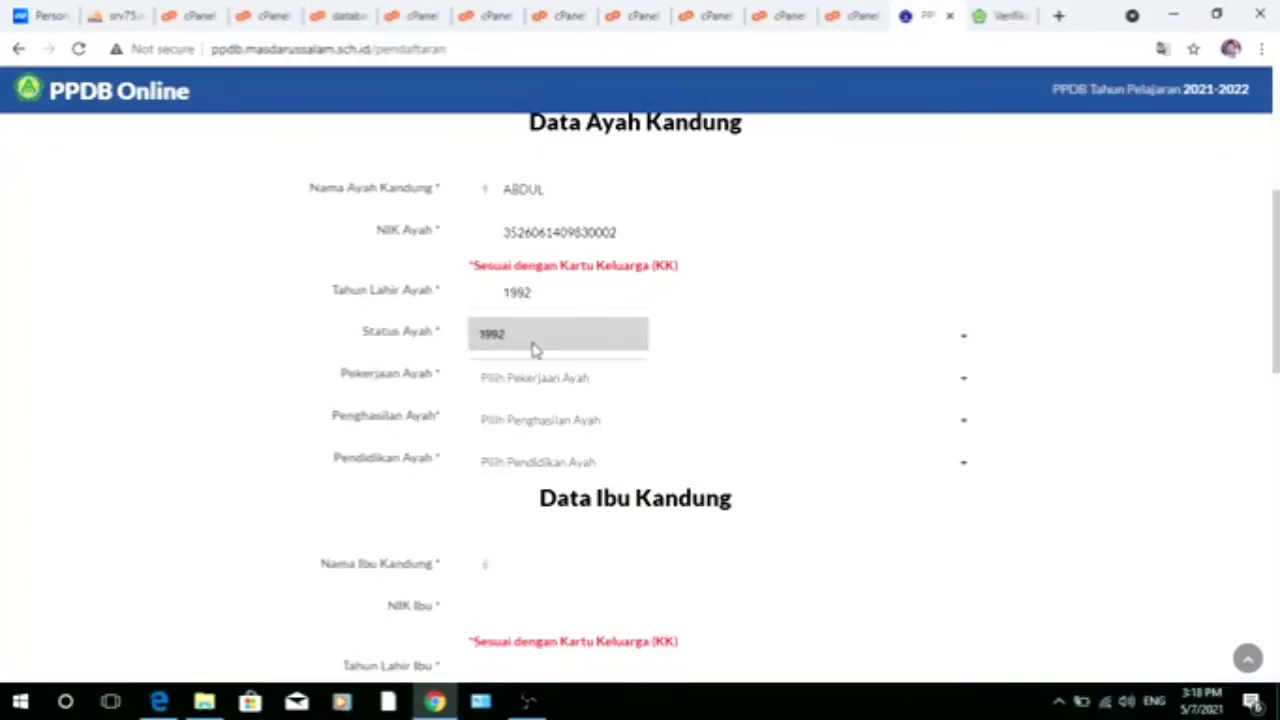
left_click(527, 344)
left_click(540, 341)
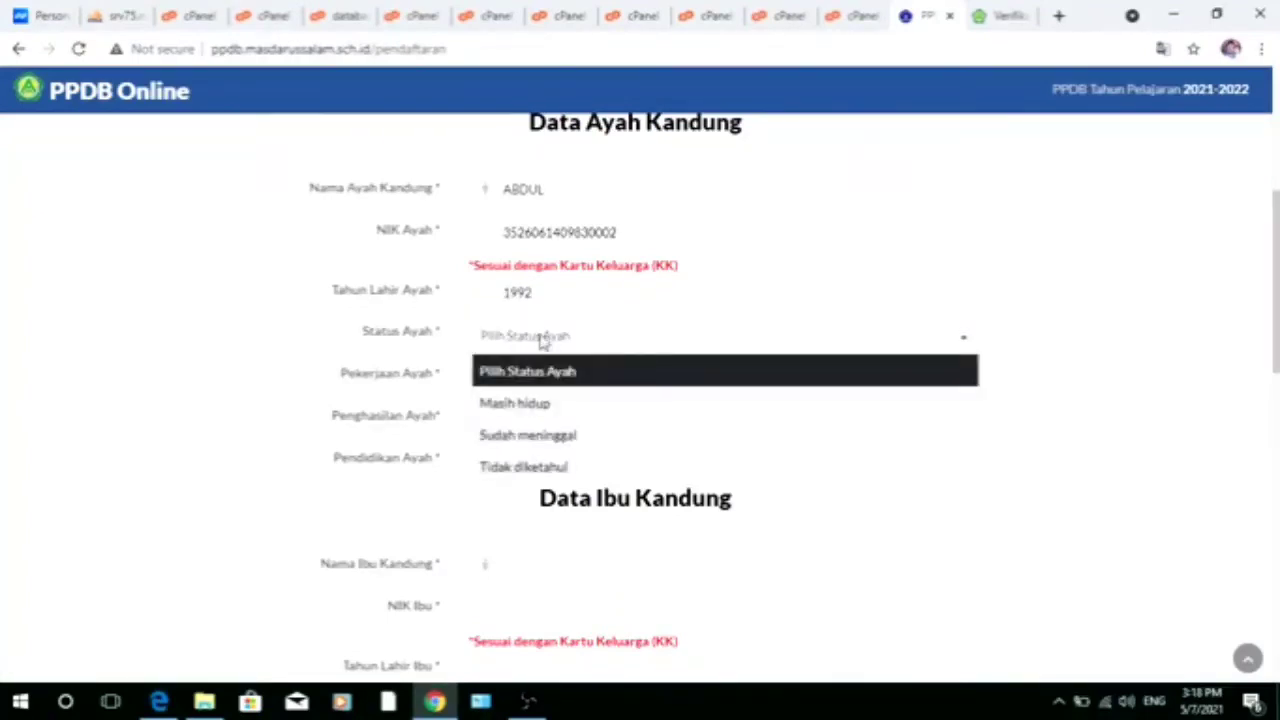
left_click(551, 403)
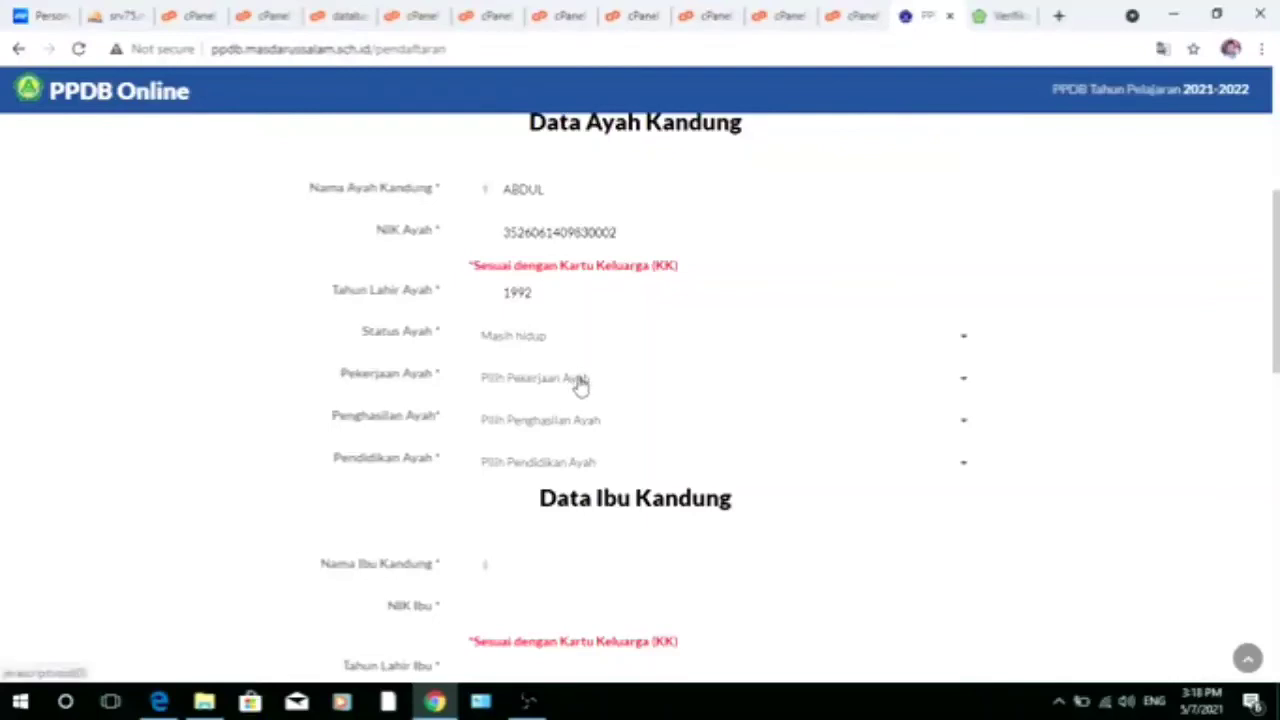
- Set the father's Pekerjaan to PNS, Penghasilan to 500-1jt and Pendidikan to SMP/Sederajat
left_click(579, 380)
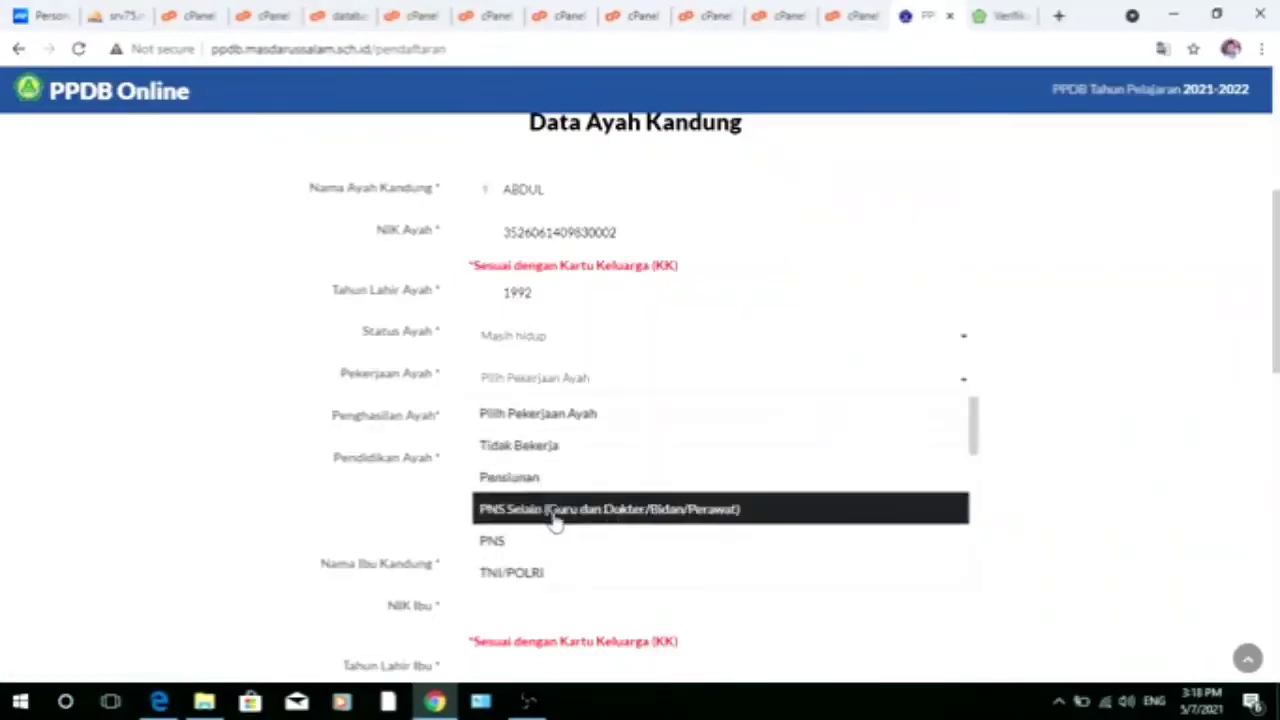
left_click(550, 545)
left_click(563, 430)
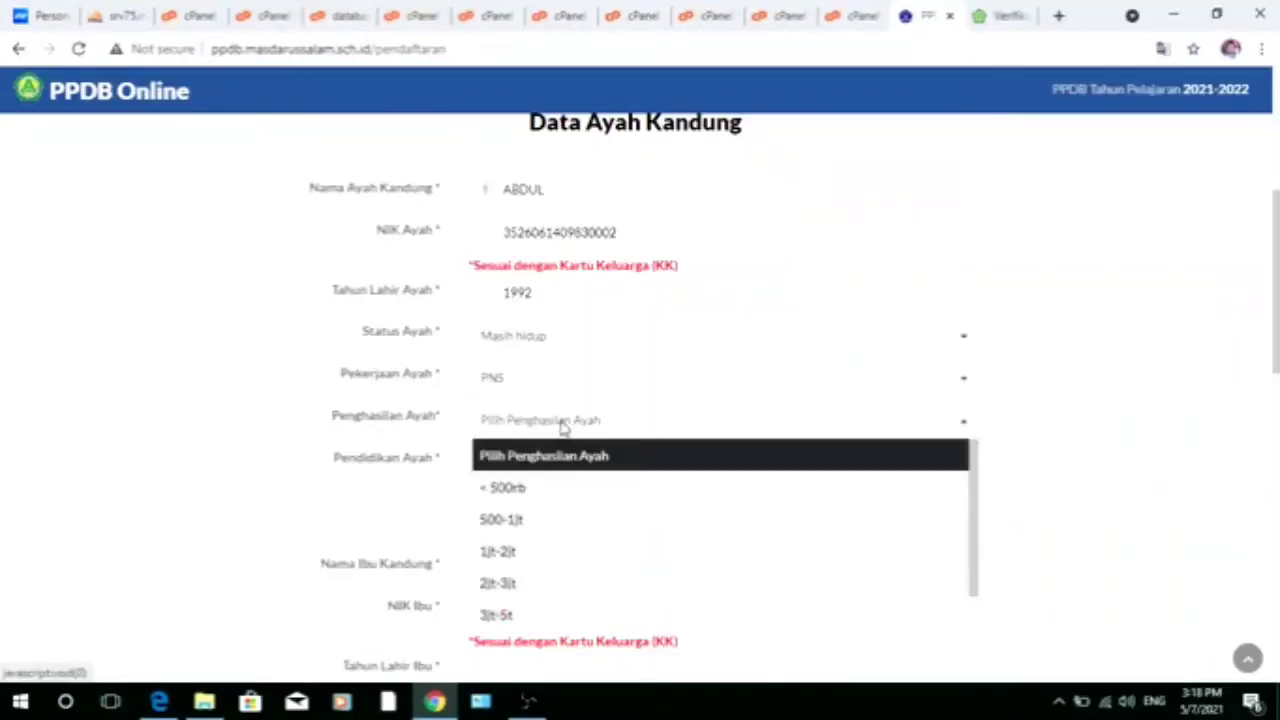
left_click(515, 528)
scroll(563, 450, "down", 2)
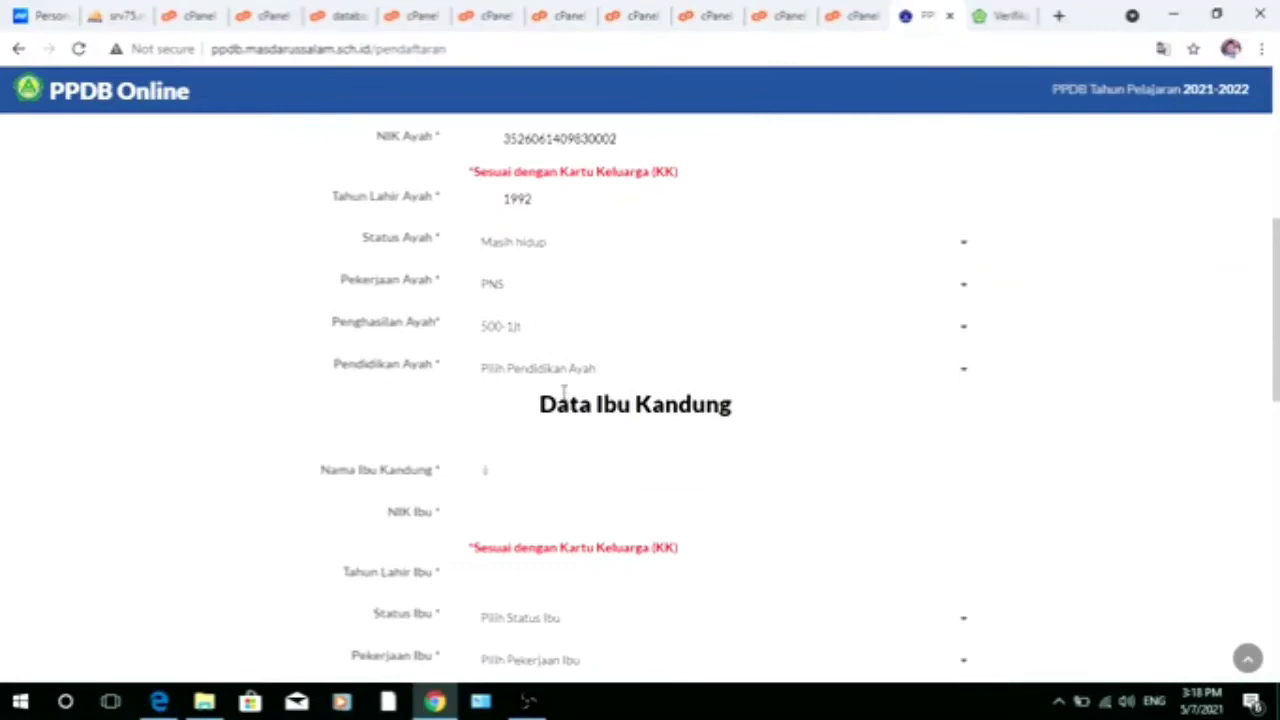
left_click(555, 370)
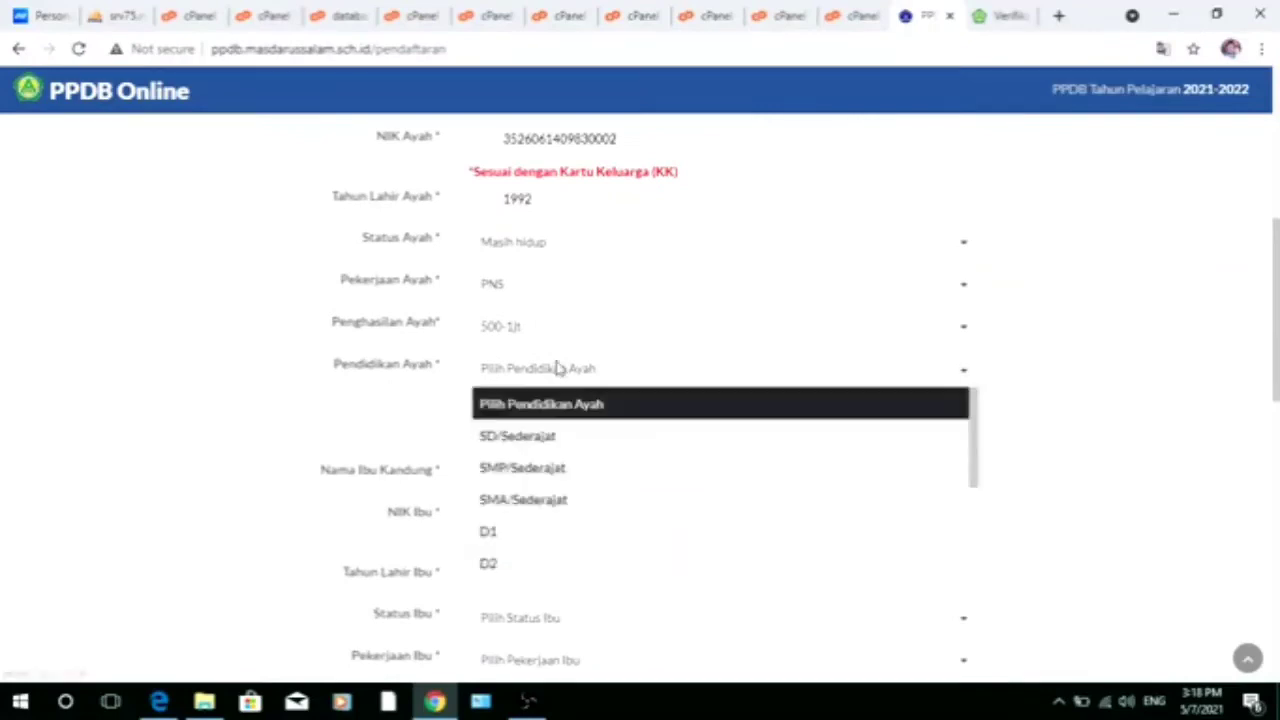
left_click(557, 468)
- Fill in Nama Ibu Kandung with the mother's name and NIK Ibu with a saved ID number
scroll(563, 440, "down", 2)
left_click(561, 380)
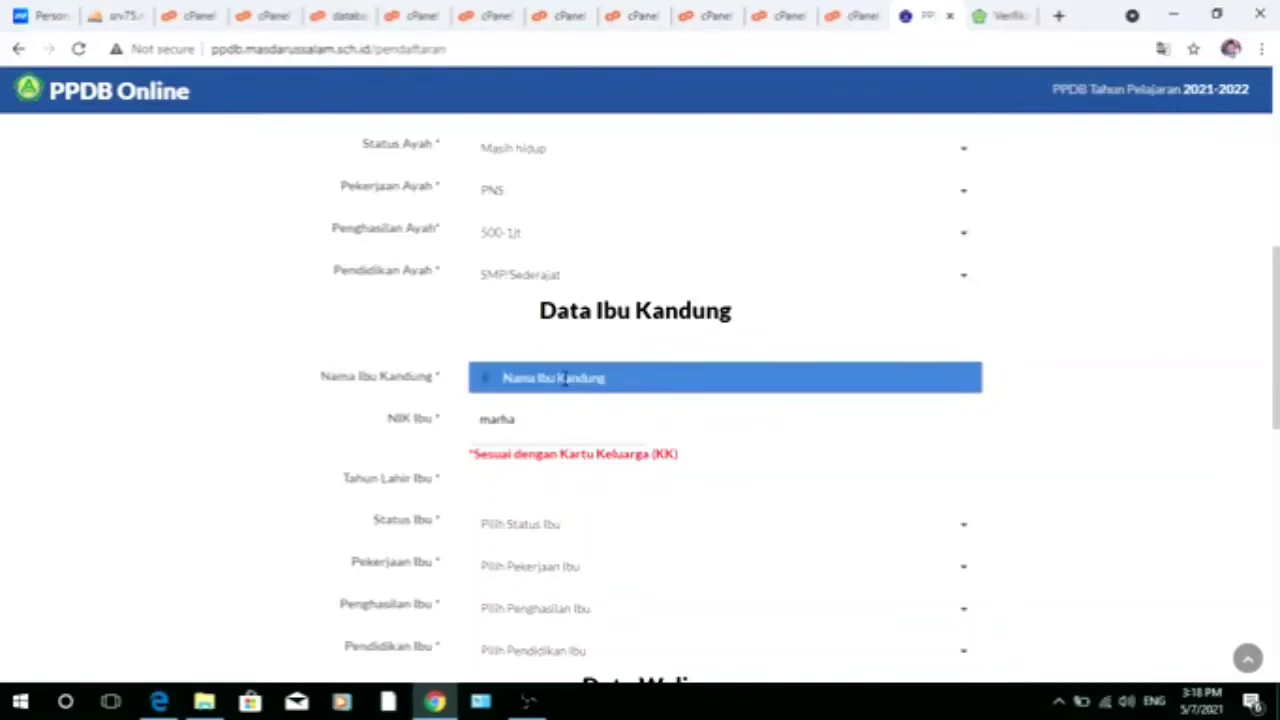
type("SITI")
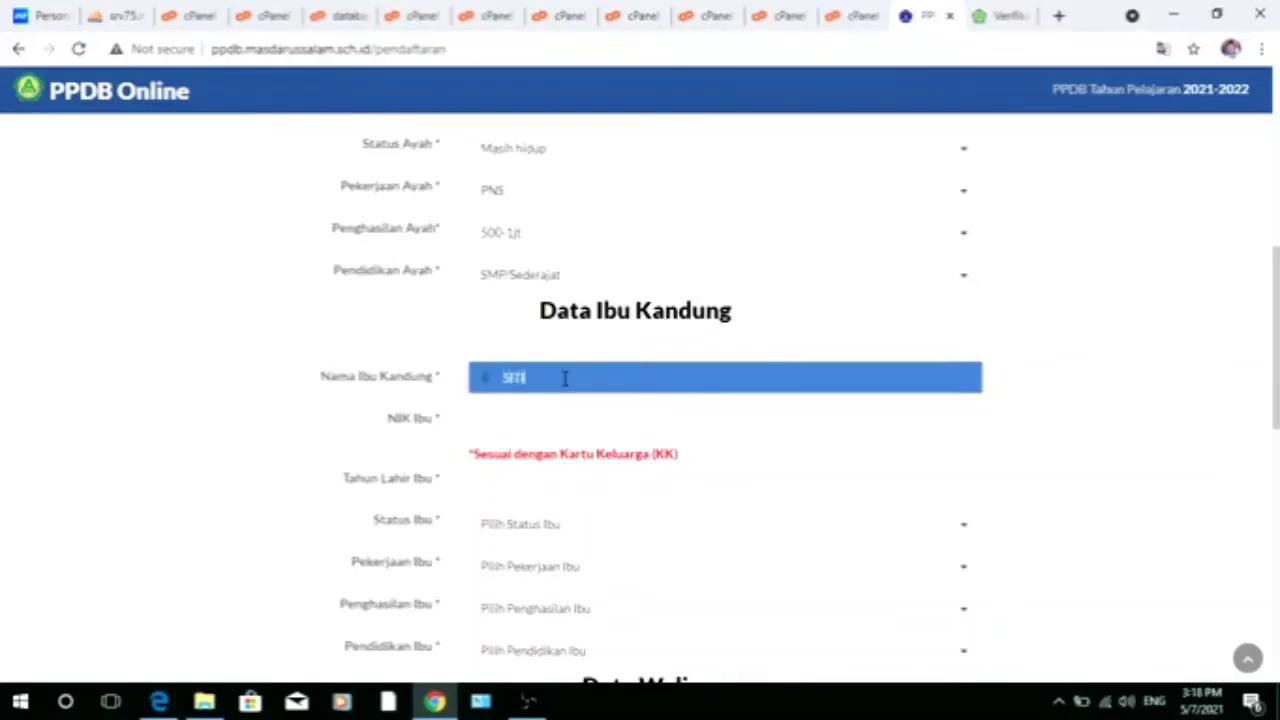
left_click(529, 437)
left_click(557, 457)
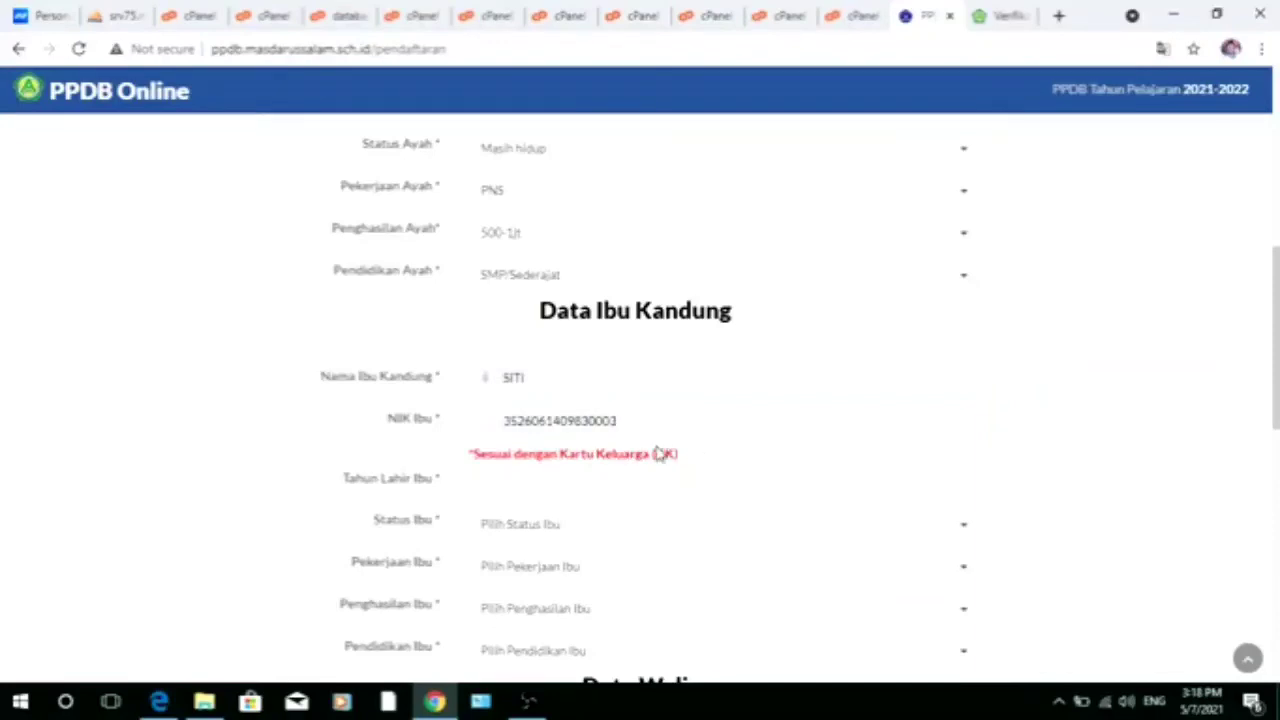
- Fill in Tahun Lahir Ibu with the saved birth year and set Status Ibu to Masih hidup
scroll(503, 411, "down", 2)
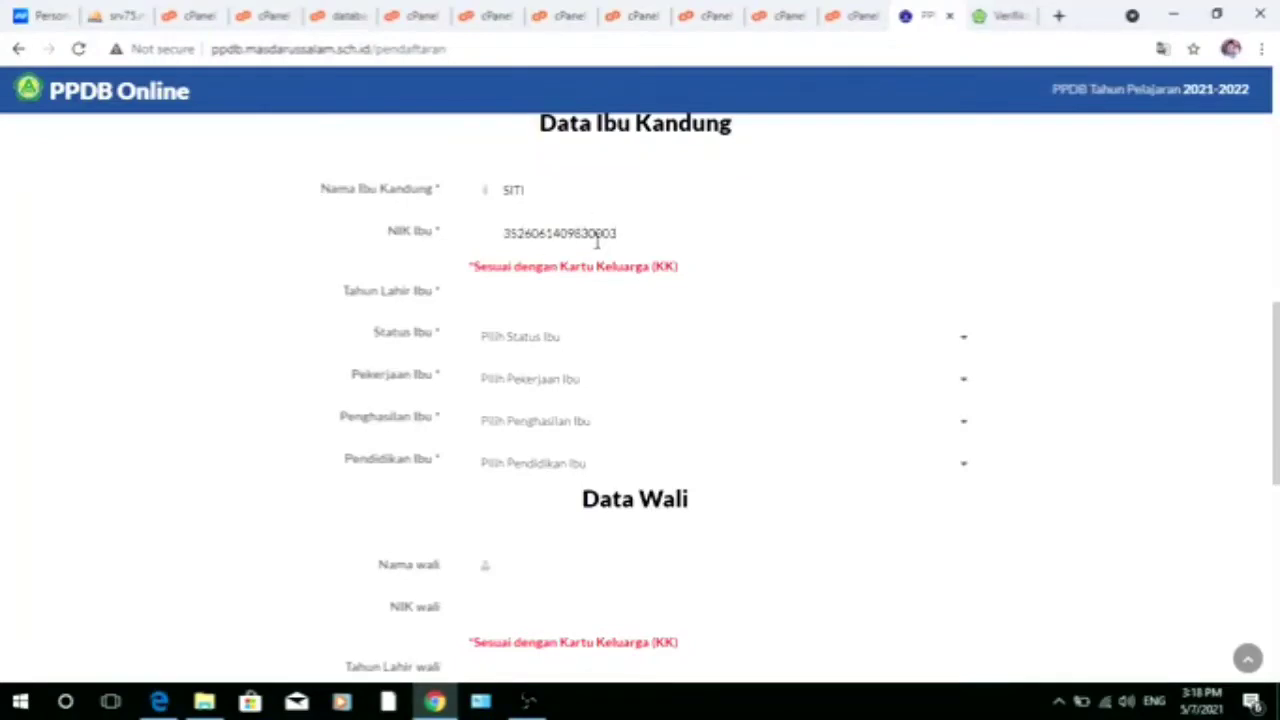
left_click(515, 289)
left_click(527, 339)
left_click(530, 340)
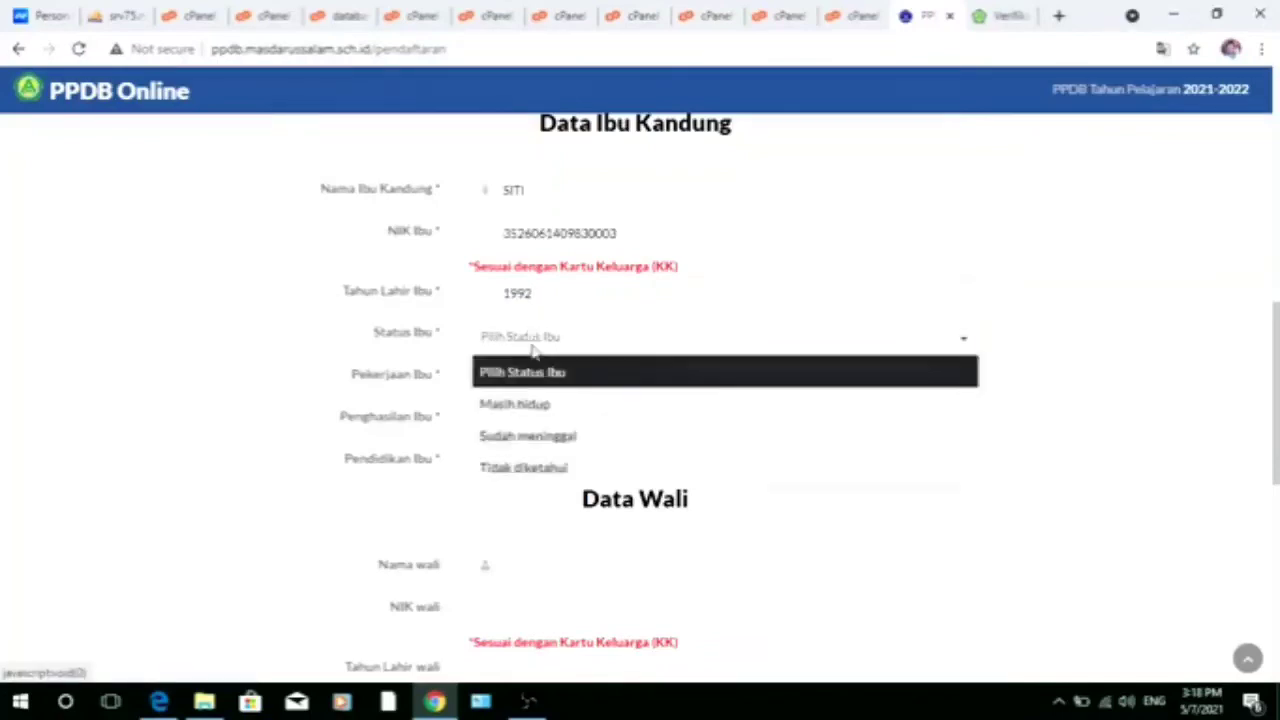
left_click(531, 403)
- Set the mother's Pekerjaan to Pensiunan, Penghasilan to 500-1jt and Pendidikan to SD/Sederajat
scroll(578, 335, "down", 1)
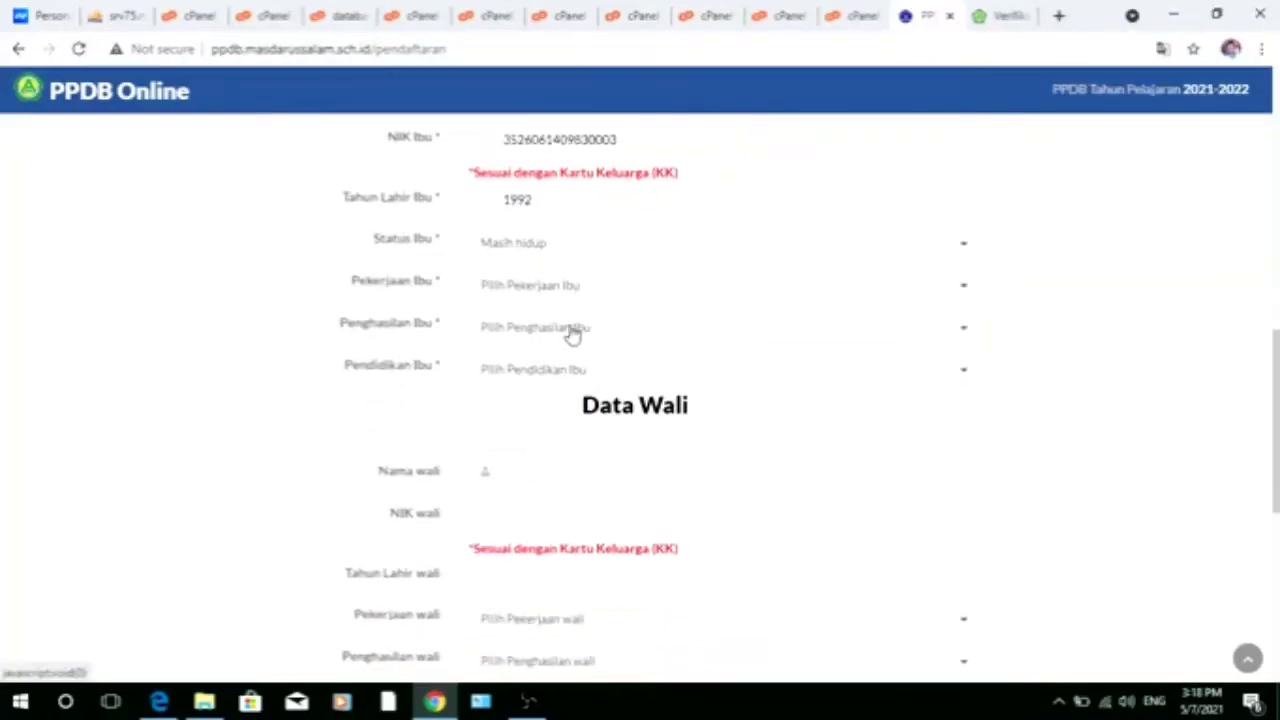
left_click(543, 286)
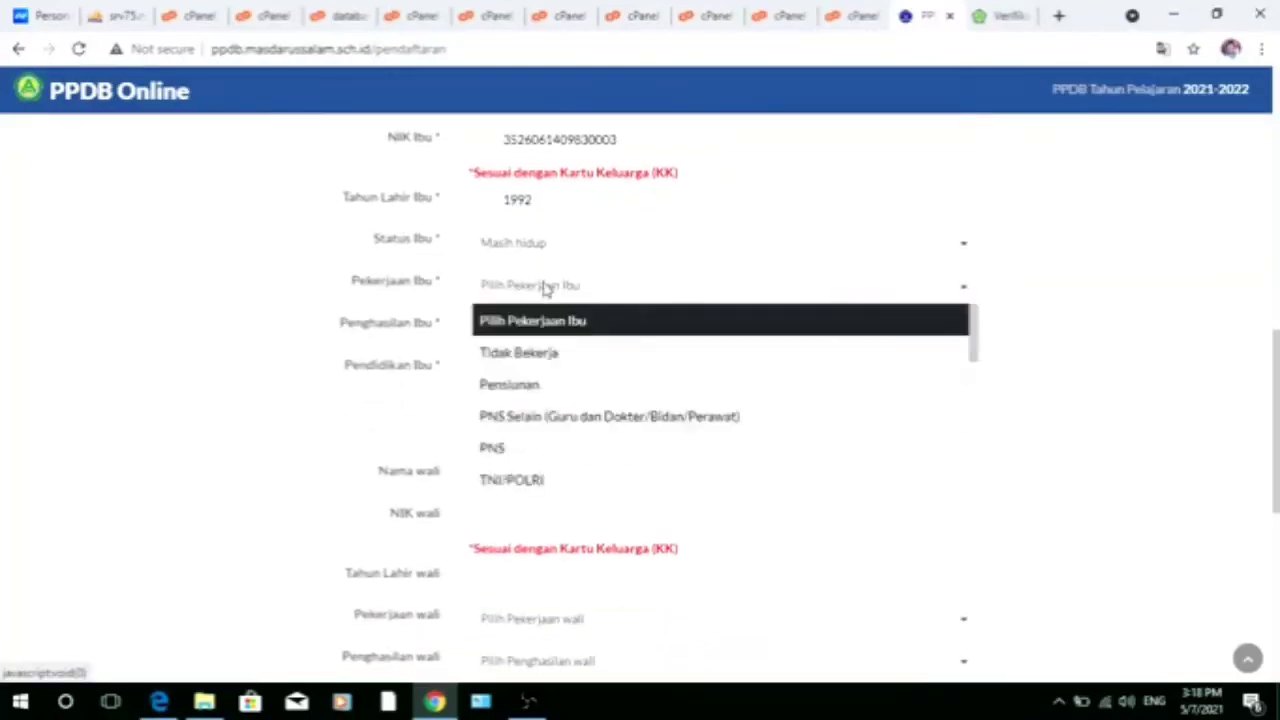
left_click(545, 396)
left_click(576, 329)
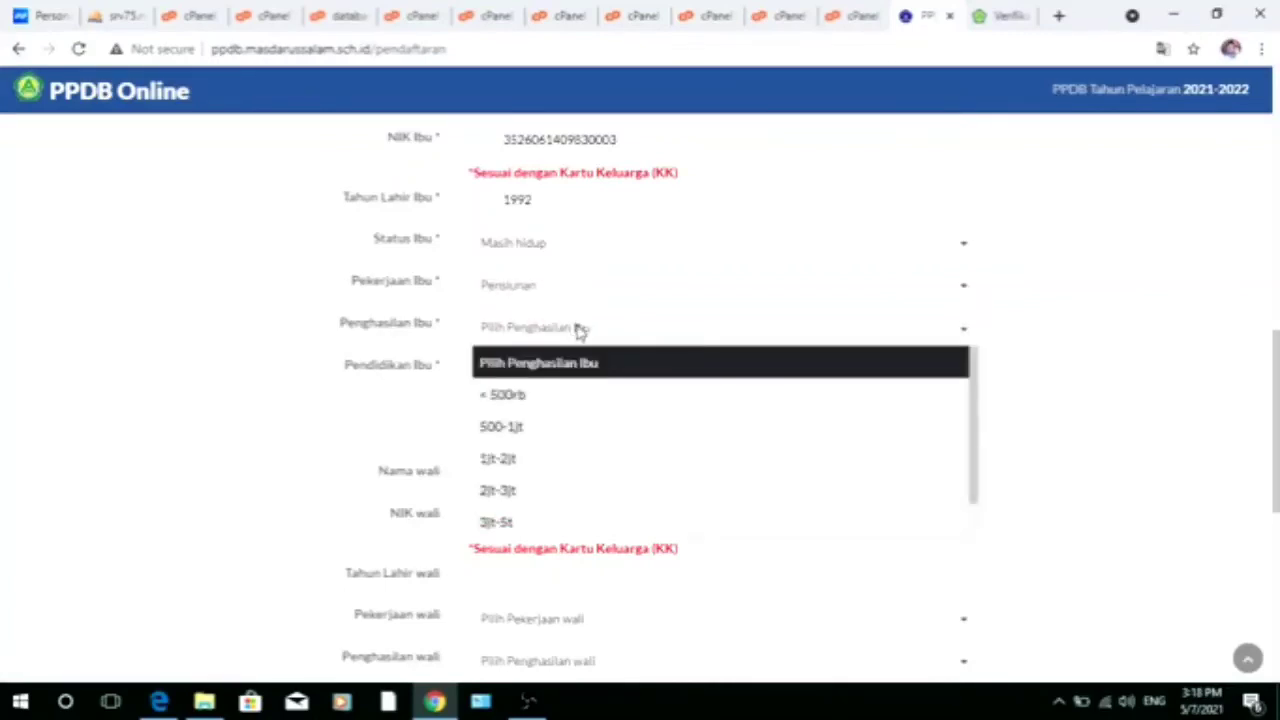
left_click(527, 441)
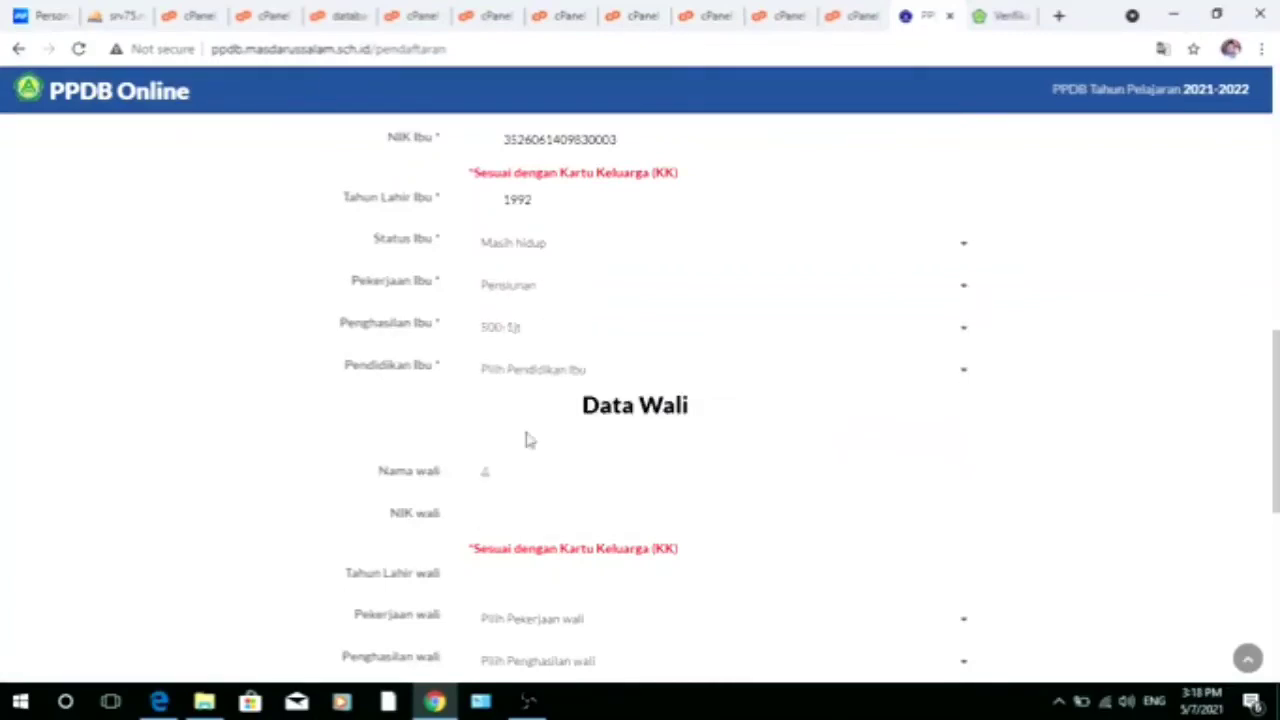
left_click(536, 375)
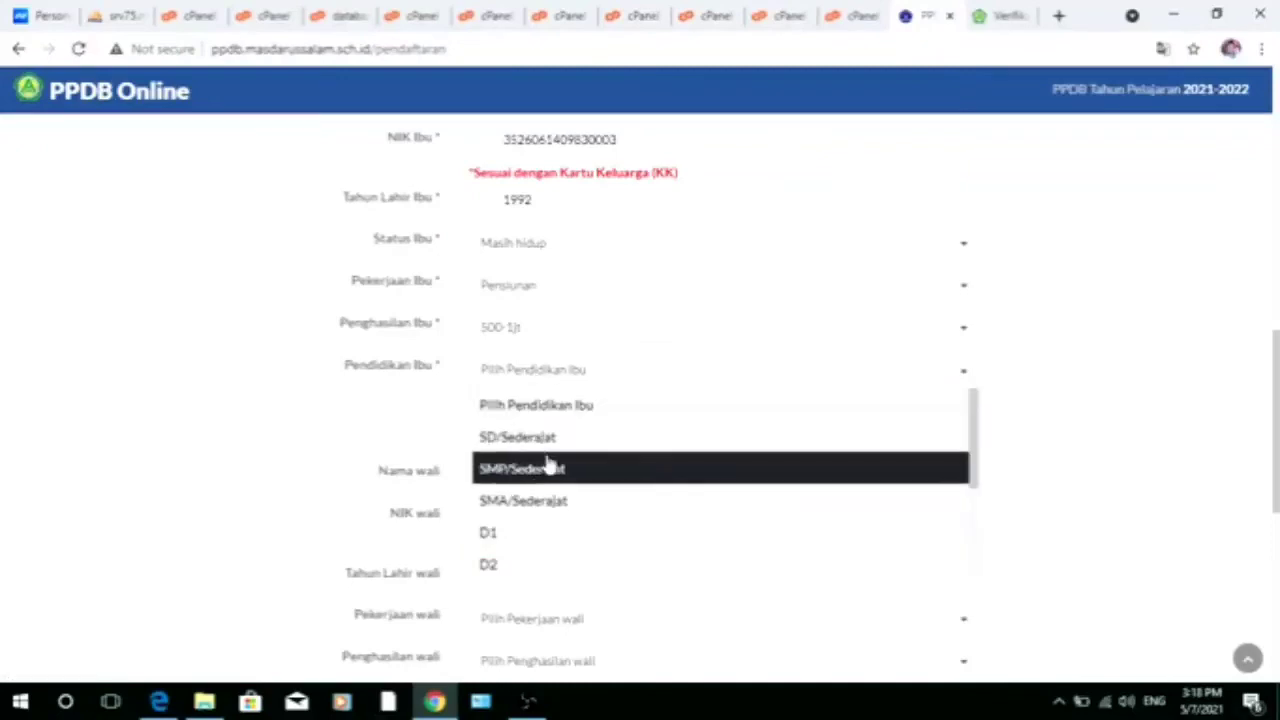
left_click(515, 440)
- Fill in Nama wali with the guardian's name and NIK wali with the guardian's ID number under Data Wali
scroll(583, 385, "down", 2)
left_click(545, 288)
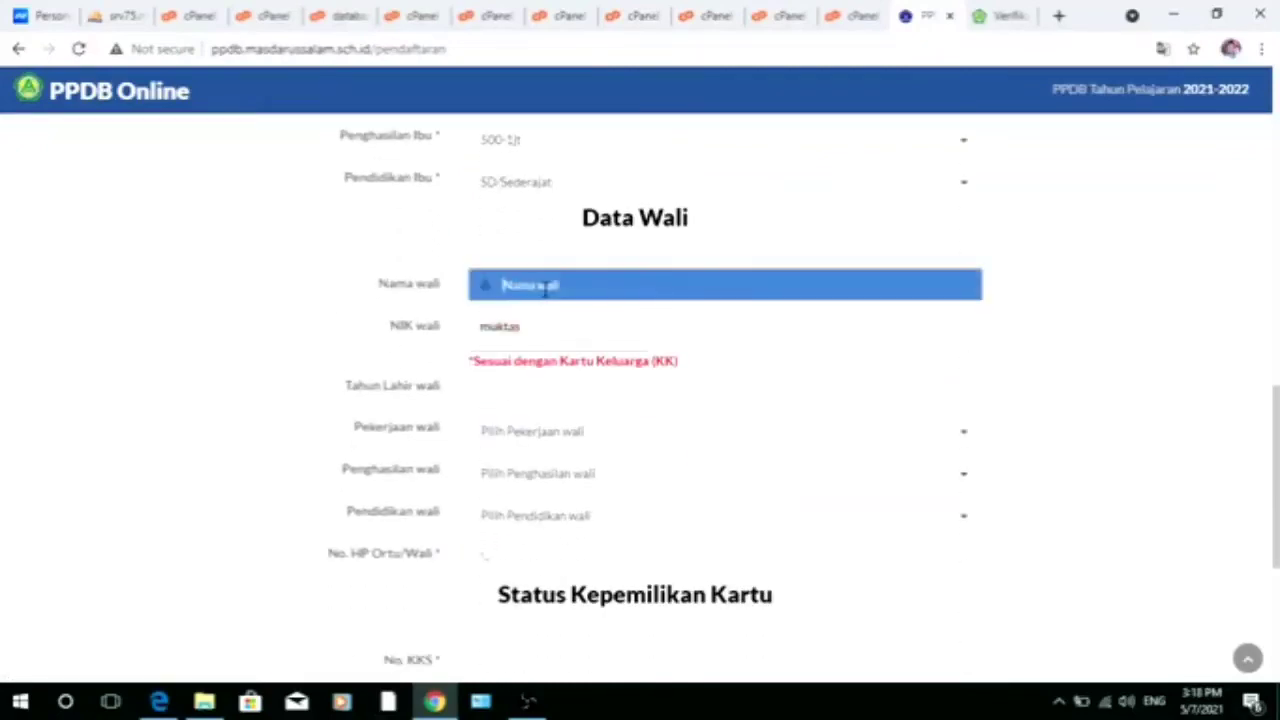
type("ABDI")
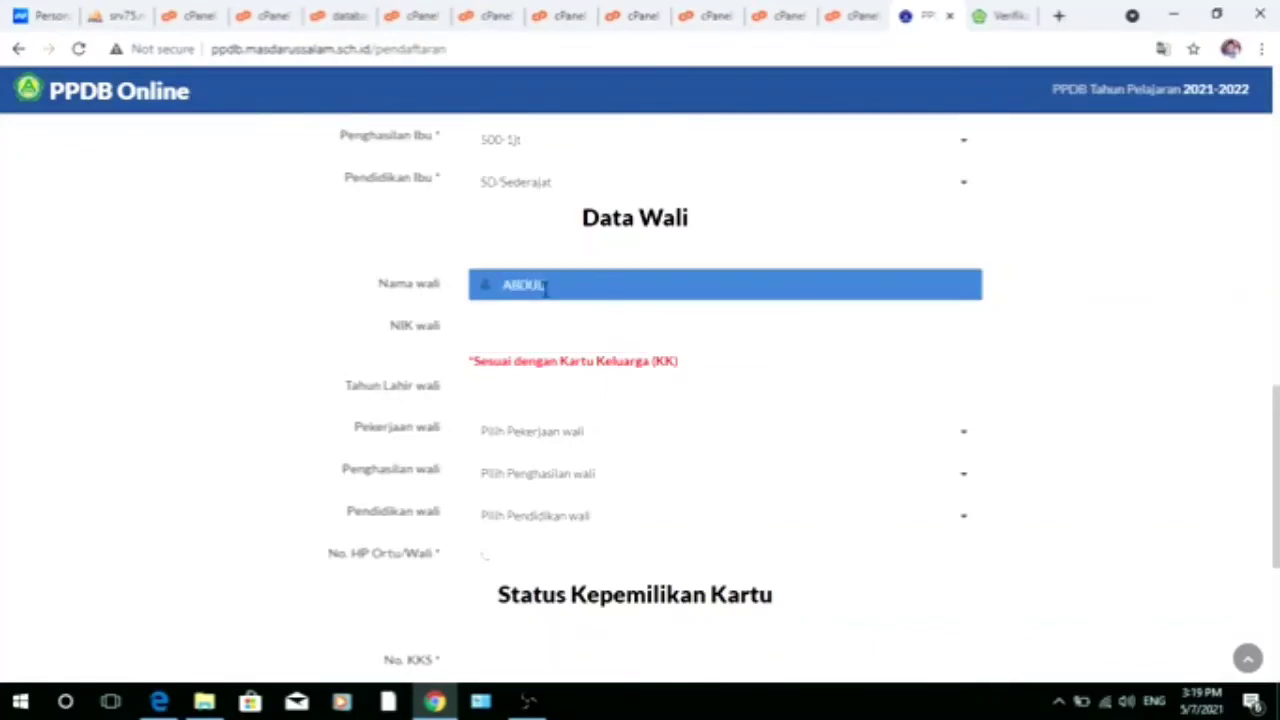
type("L")
left_click(556, 328)
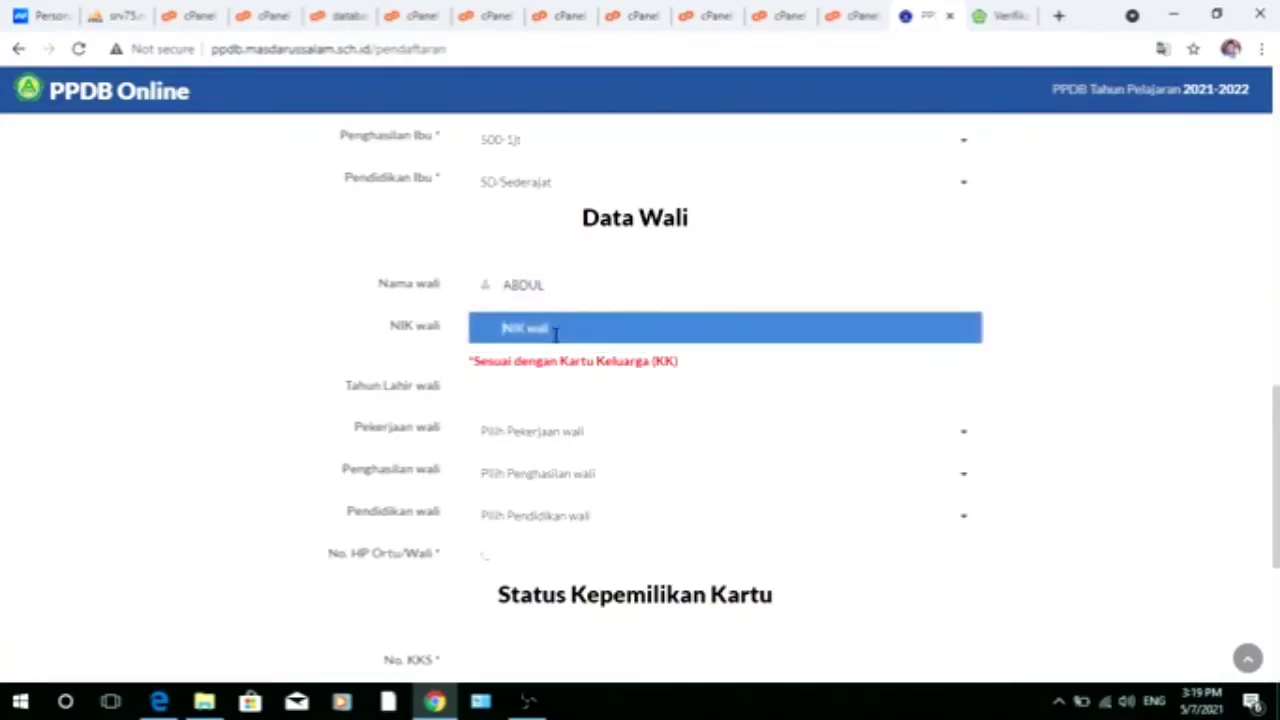
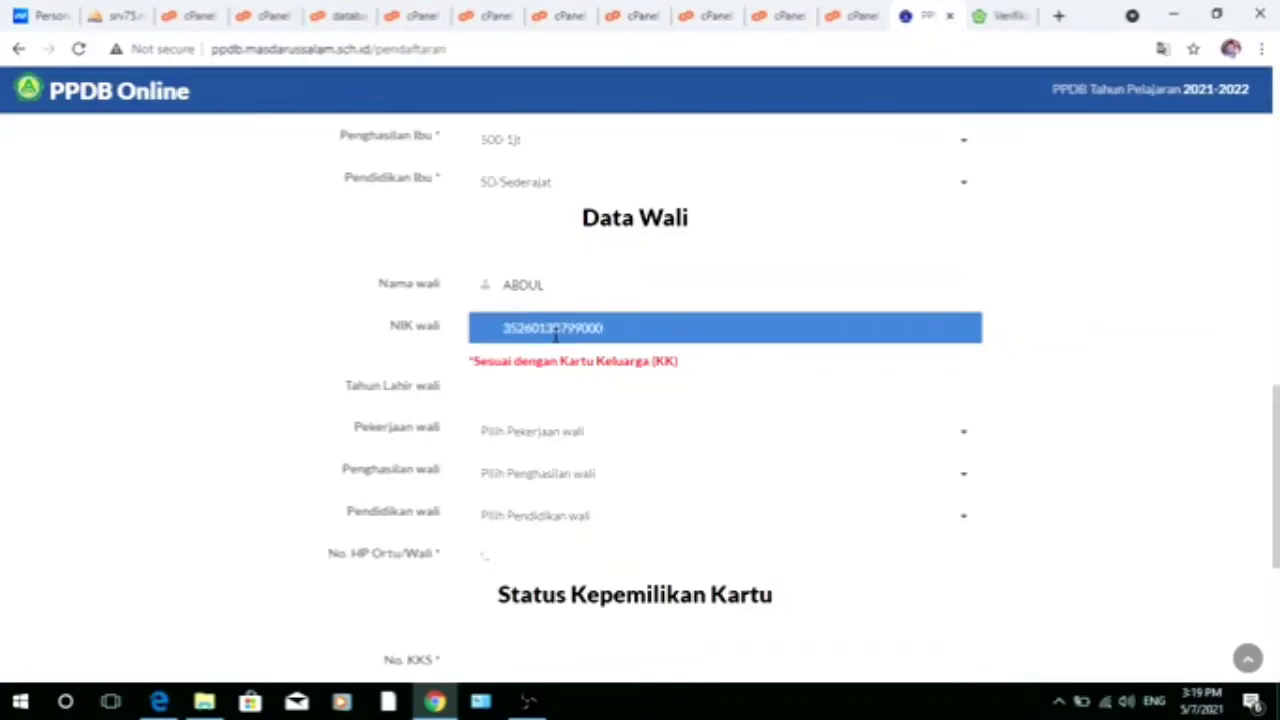
- Fill in Tahun Lahir wali with the guardian's birth year and set Pekerjaan wali to PNS
left_click(602, 384)
type("1")
left_click(590, 426)
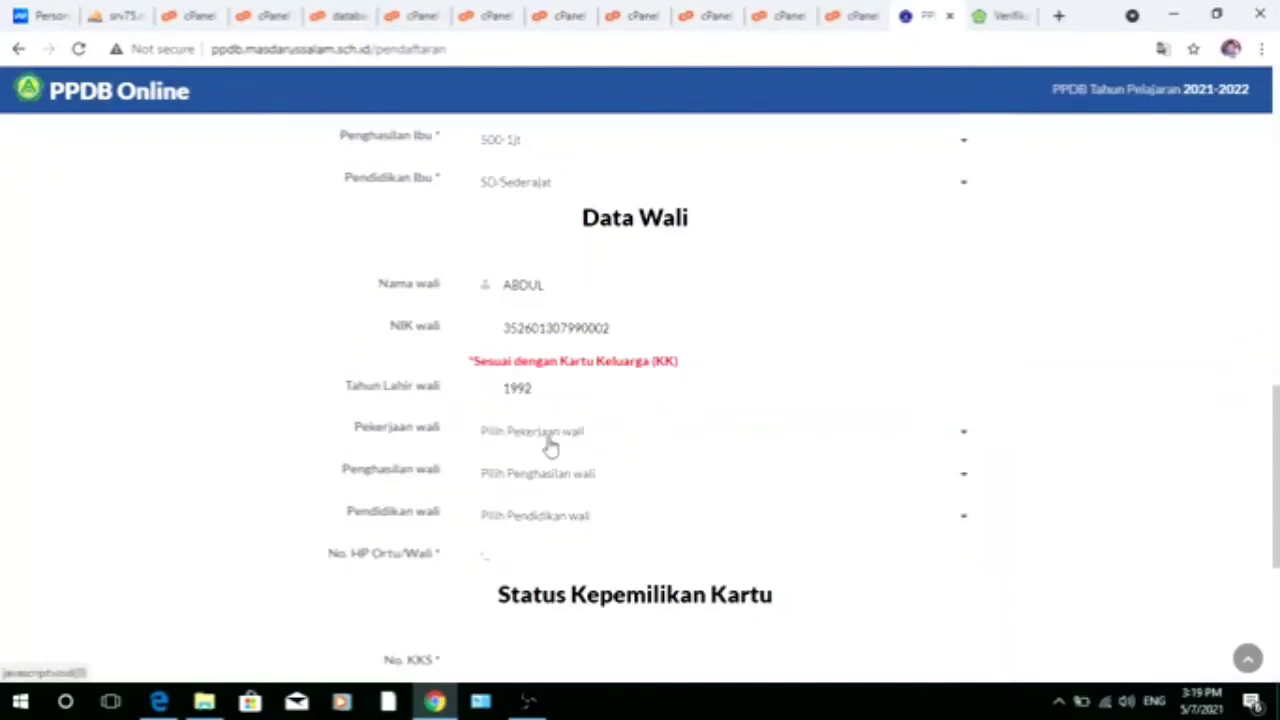
left_click(546, 438)
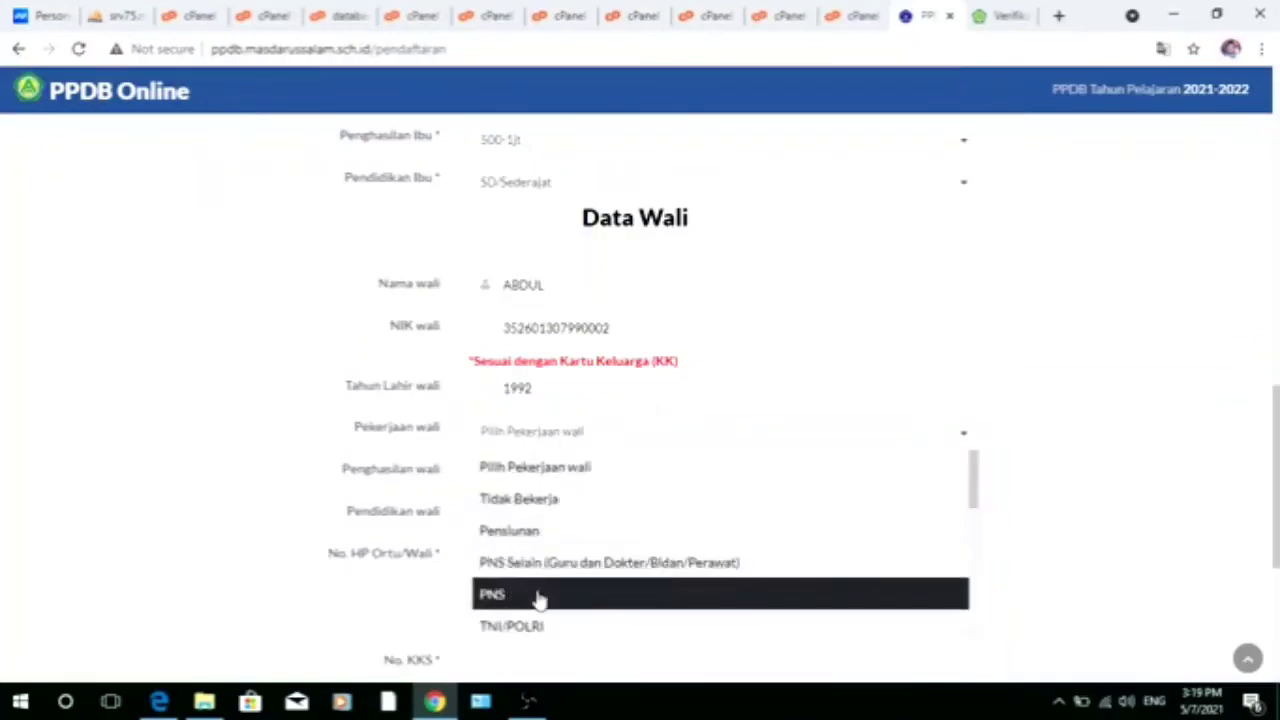
left_click(531, 596)
- Set Penghasilan wali to 500-1jt and Pendidikan wali to SMP/Sederajat
left_click(561, 474)
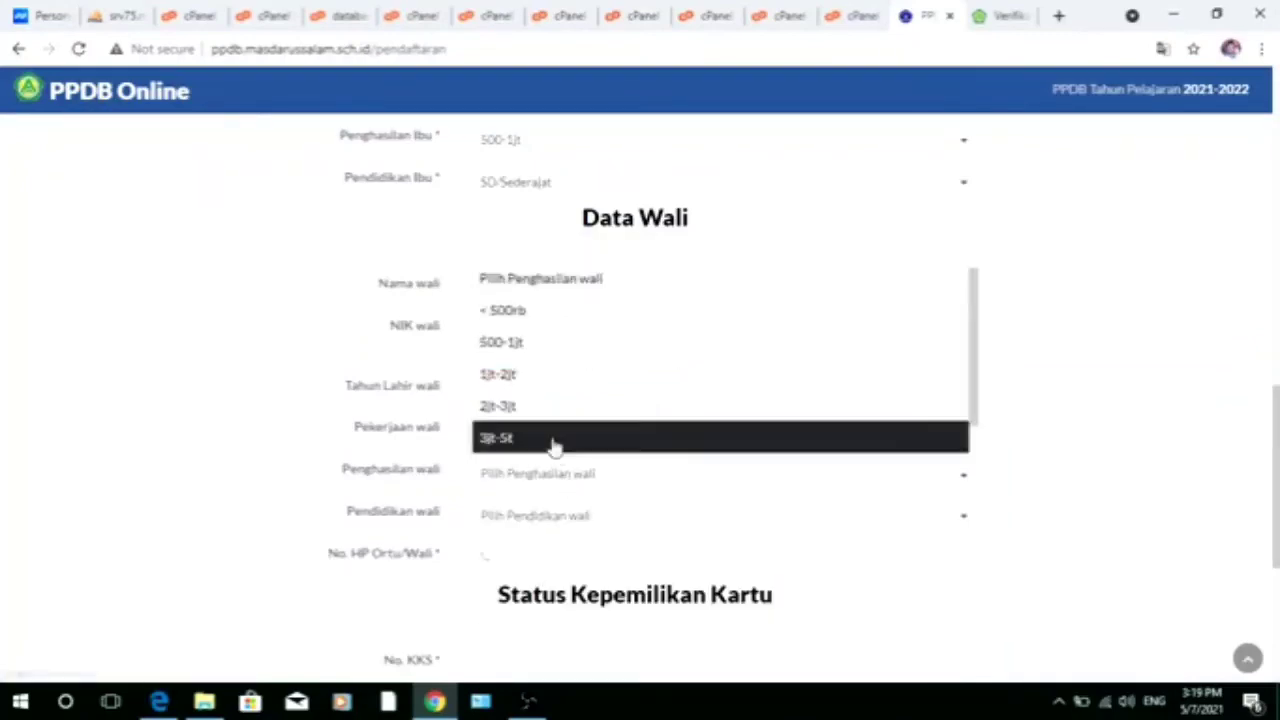
left_click(541, 344)
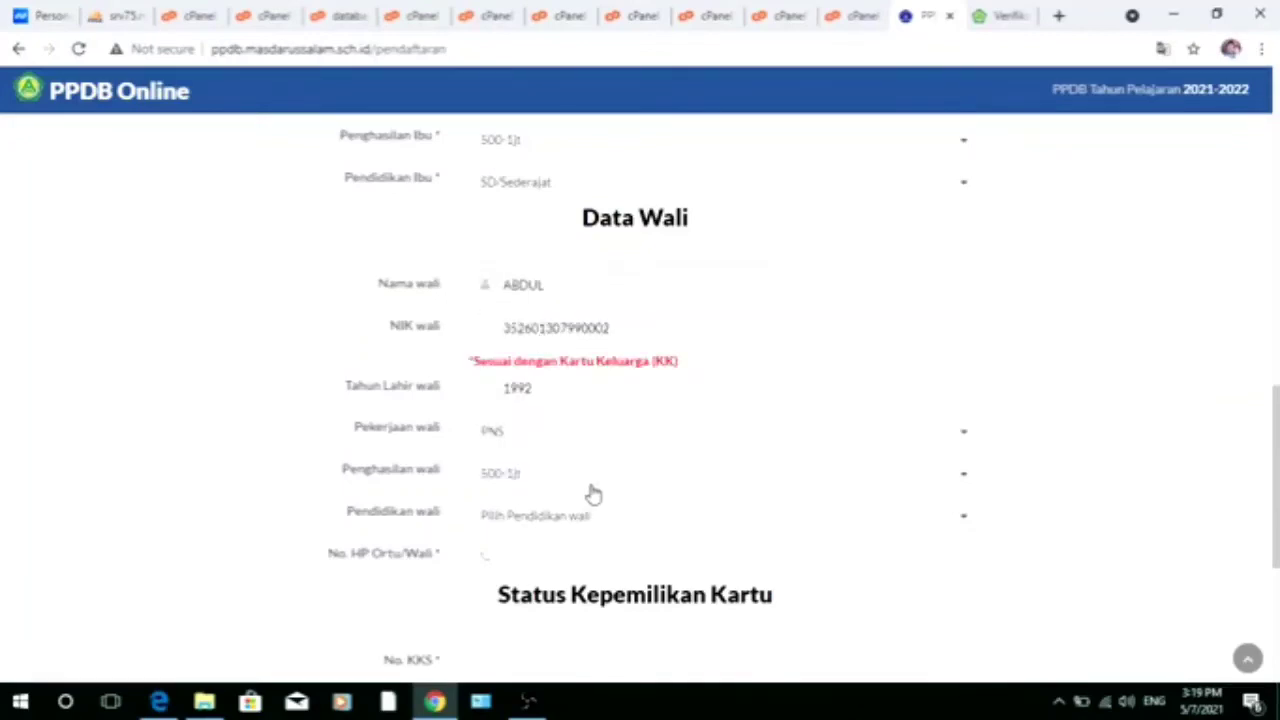
left_click(549, 529)
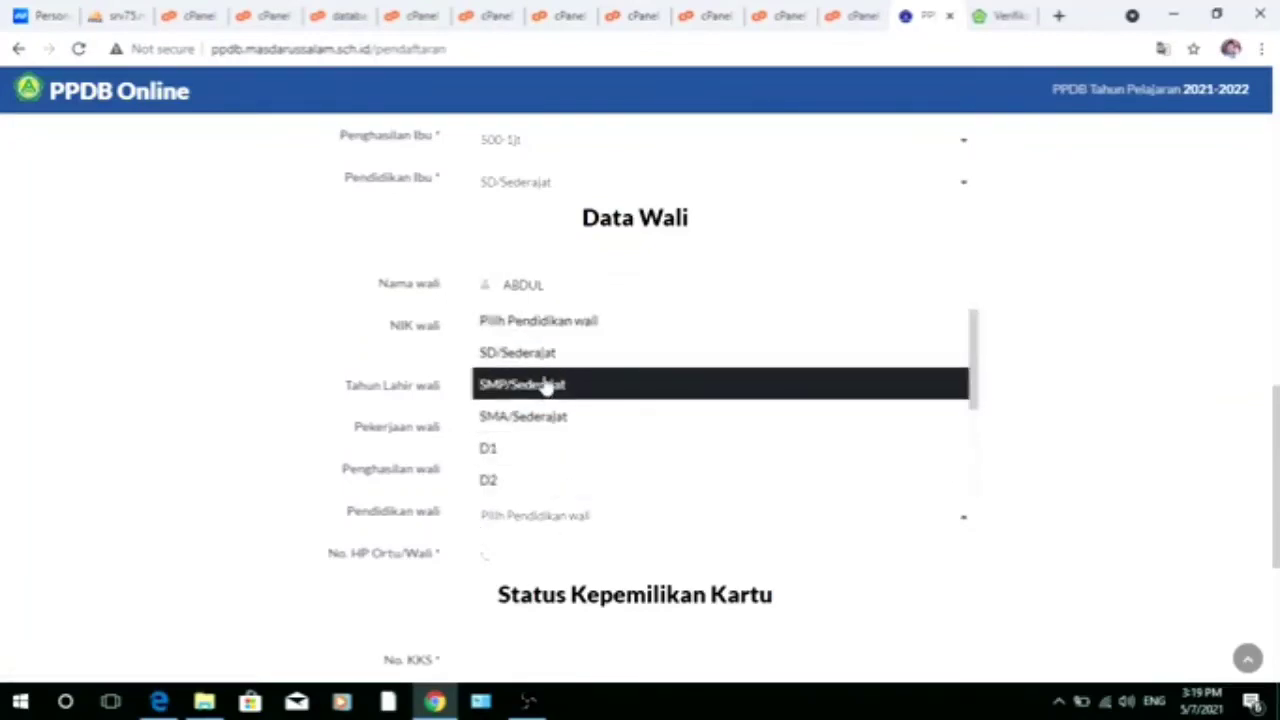
left_click(555, 397)
- Fill in No. HP Ortu/Wali with the placeholder 0
scroll(586, 471, "down", 1)
left_click(586, 466)
left_click(546, 518)
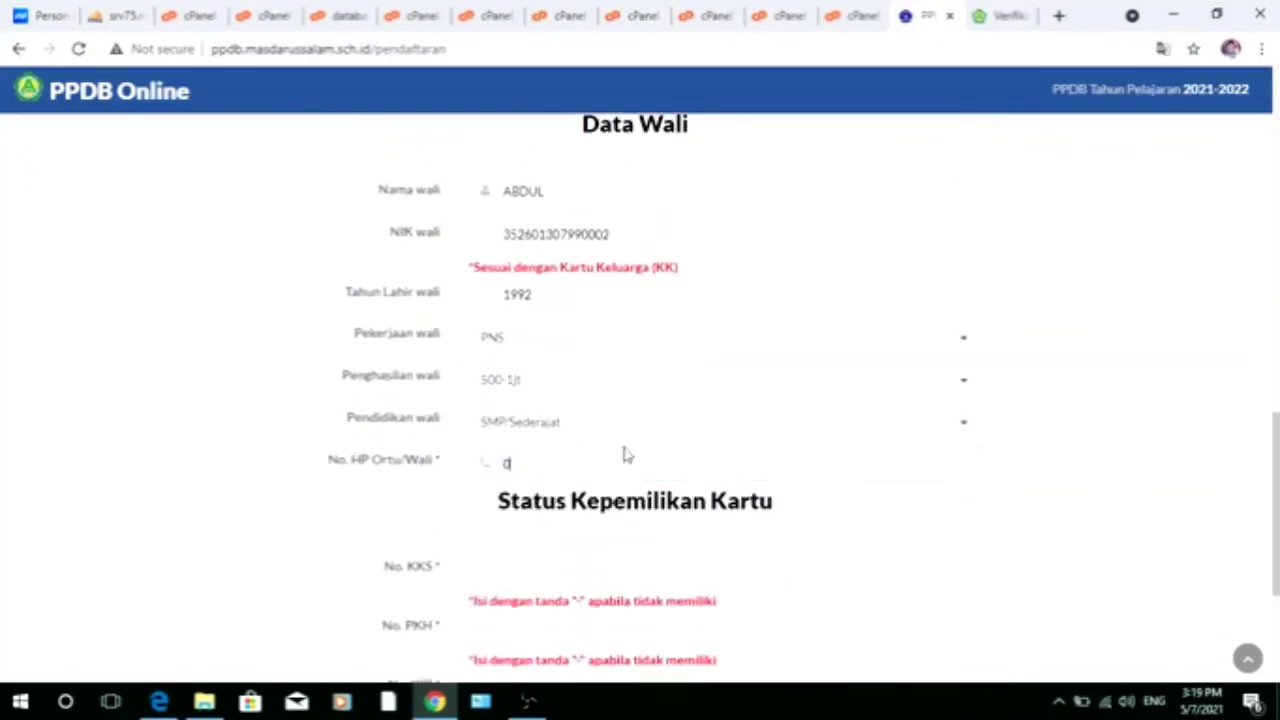
- Enter "-" as No. KKS under Status Kepemilikan Kartu to indicate that no such card is held
scroll(628, 448, "down", 2)
left_click(577, 384)
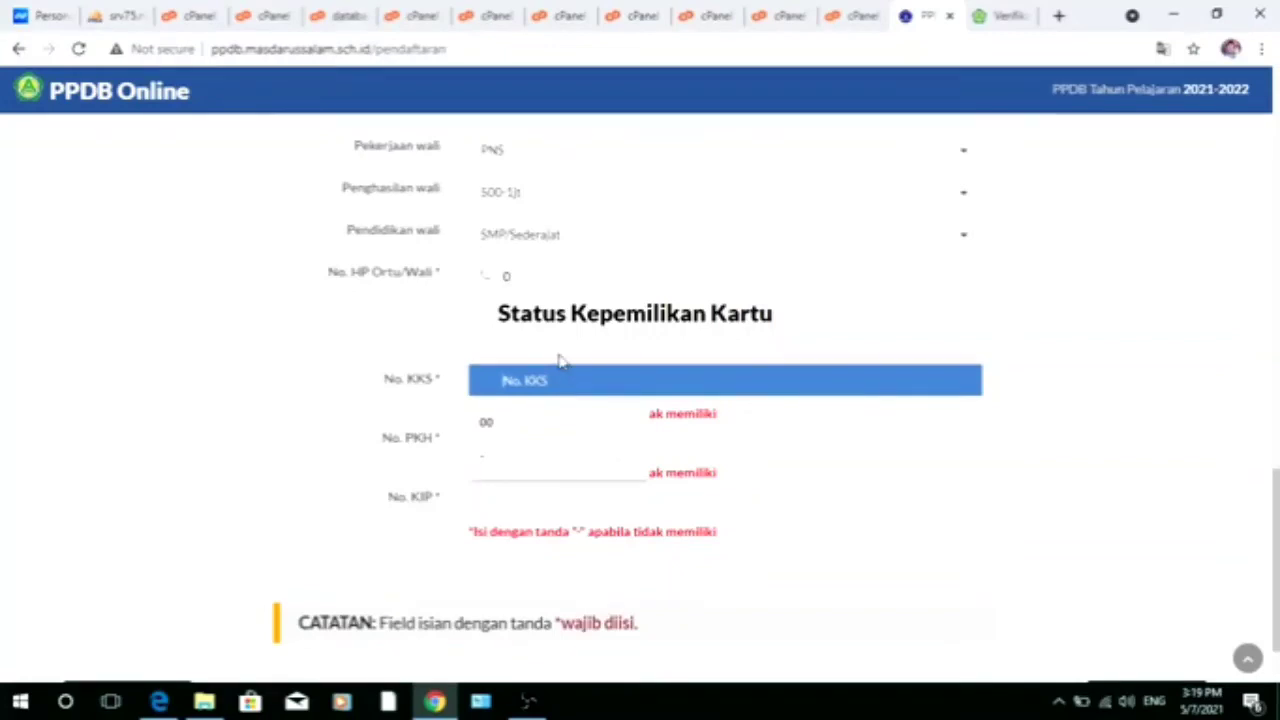
left_click(583, 343)
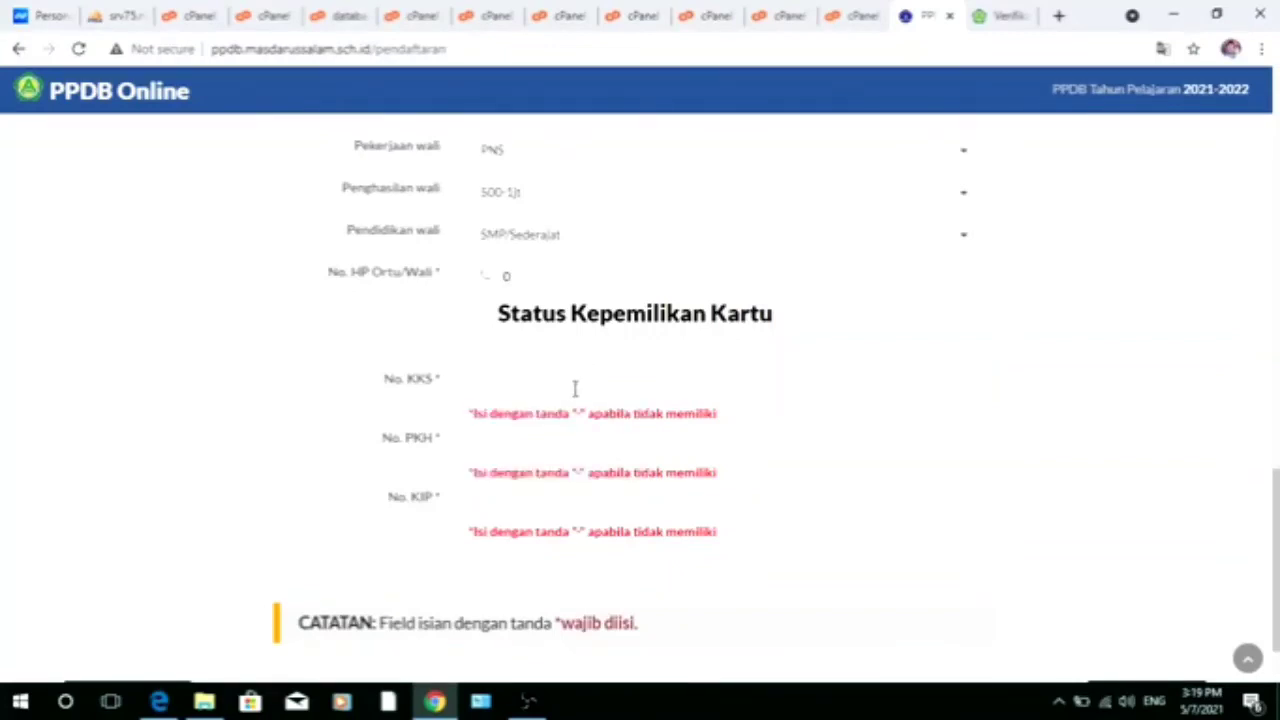
left_click(575, 389)
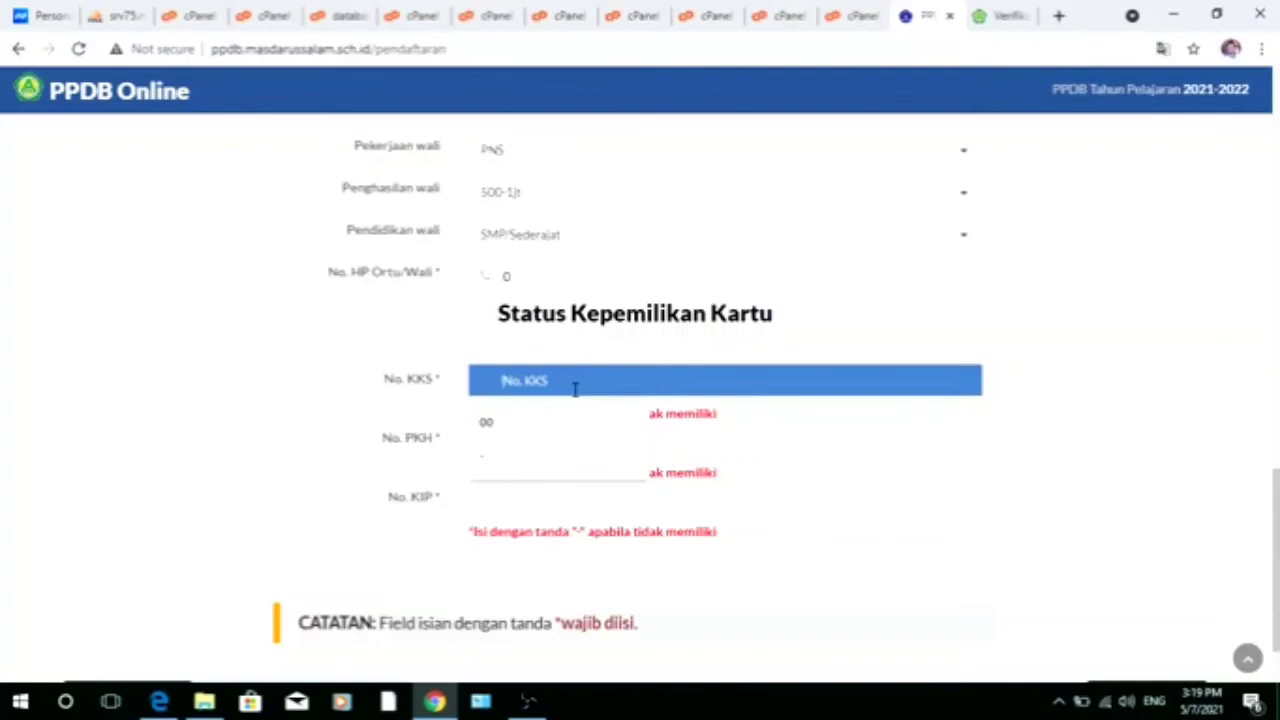
type("-")
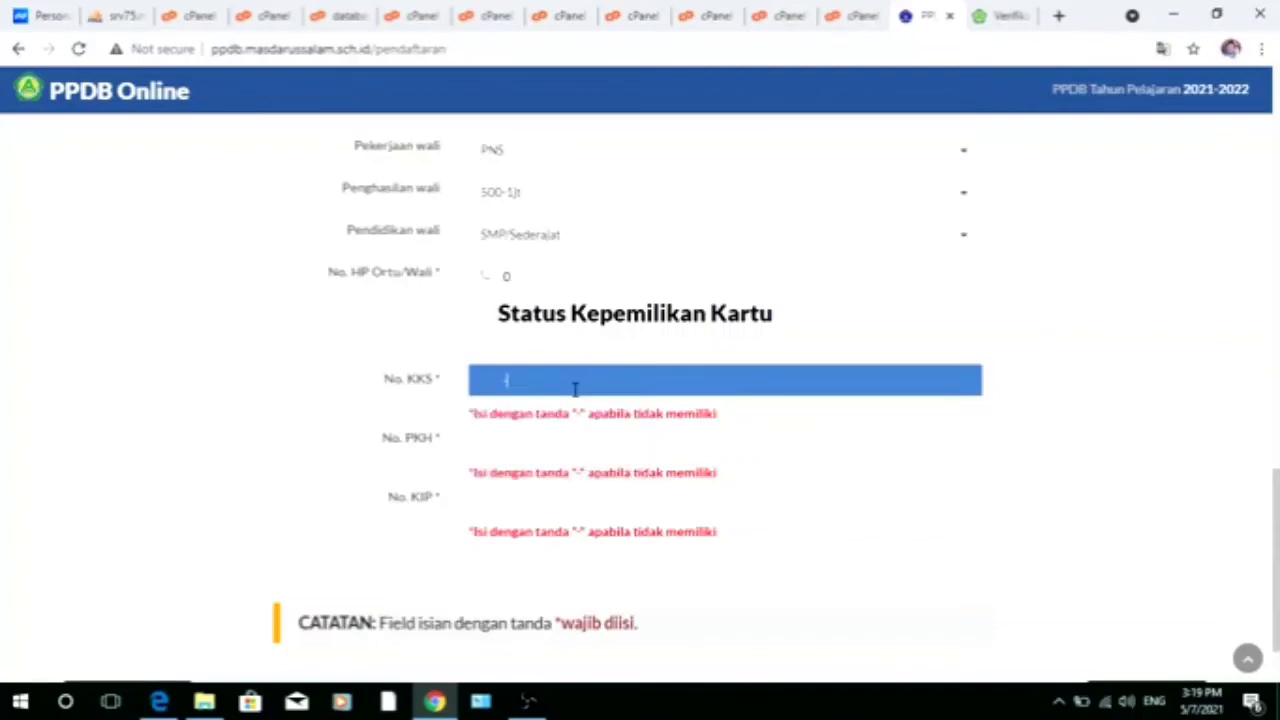
- Enter "-" as both No. PKH and No. KIP to indicate that neither card is held
left_click(510, 436)
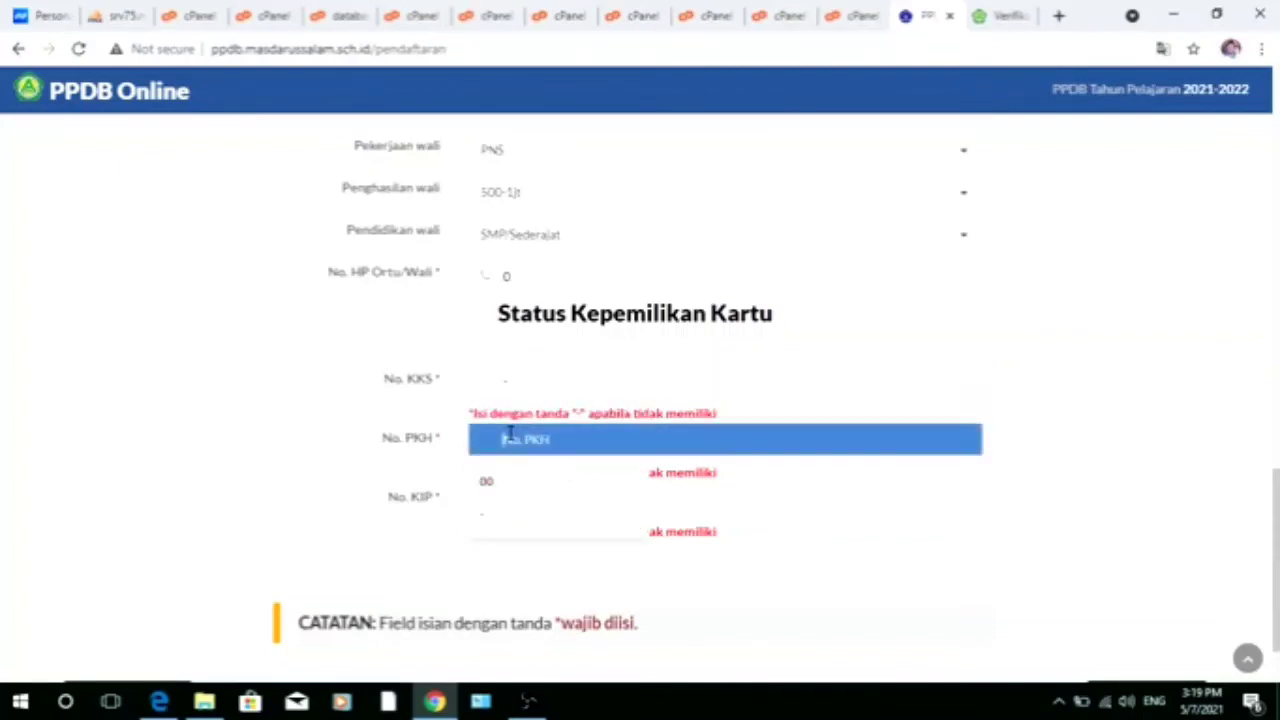
left_click(518, 515)
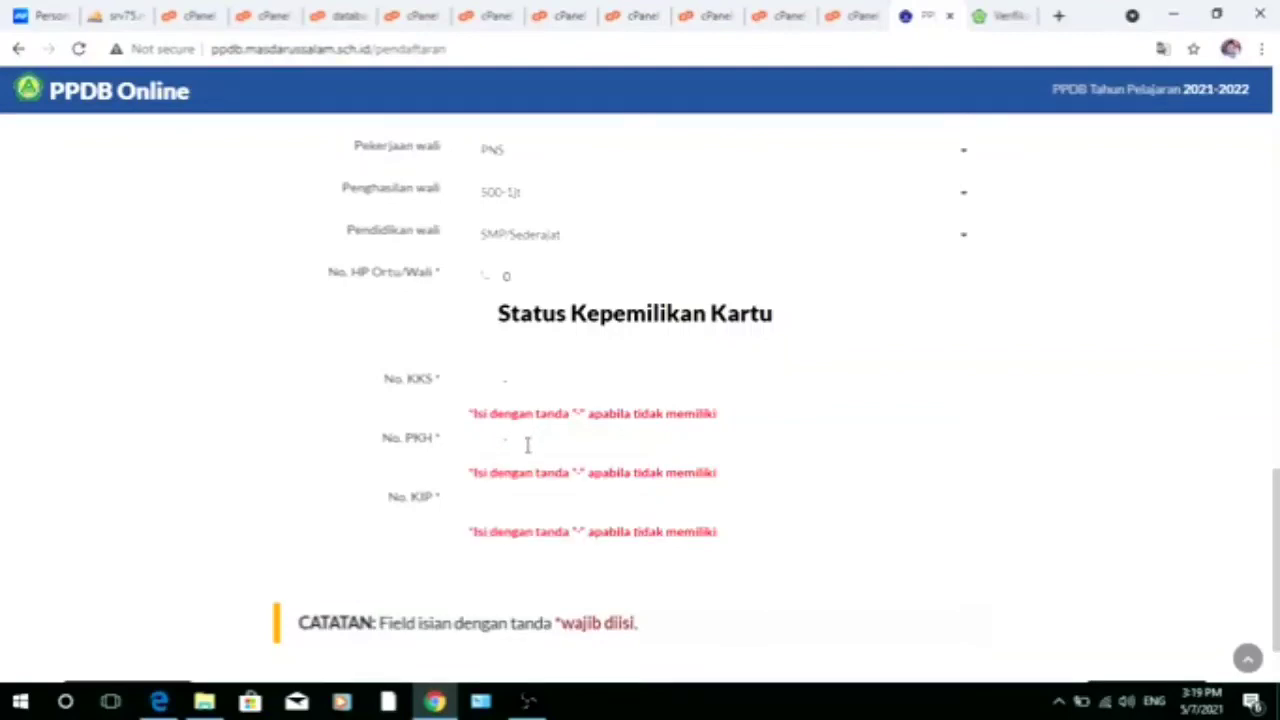
left_click(515, 496)
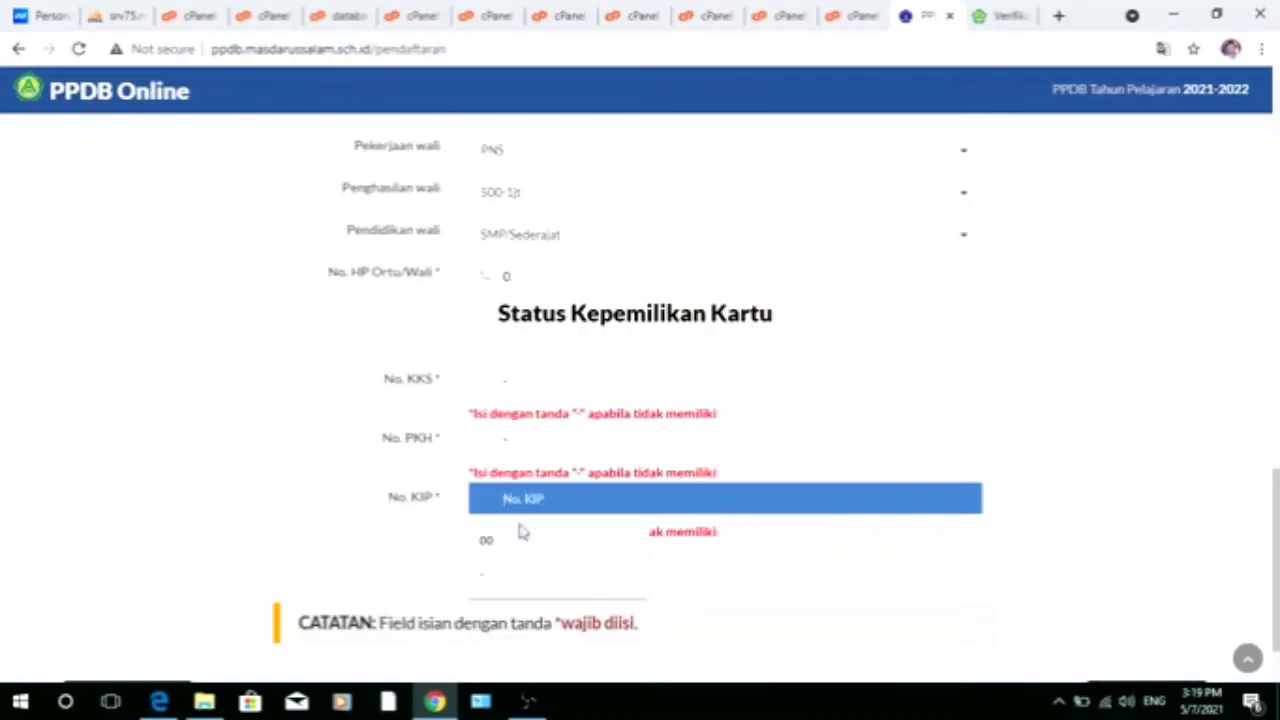
left_click(515, 578)
- Review the completed Data Orangtua/Wali section and continue to the Data Sekolah section of the registration form
scroll(1118, 450, "down", 2)
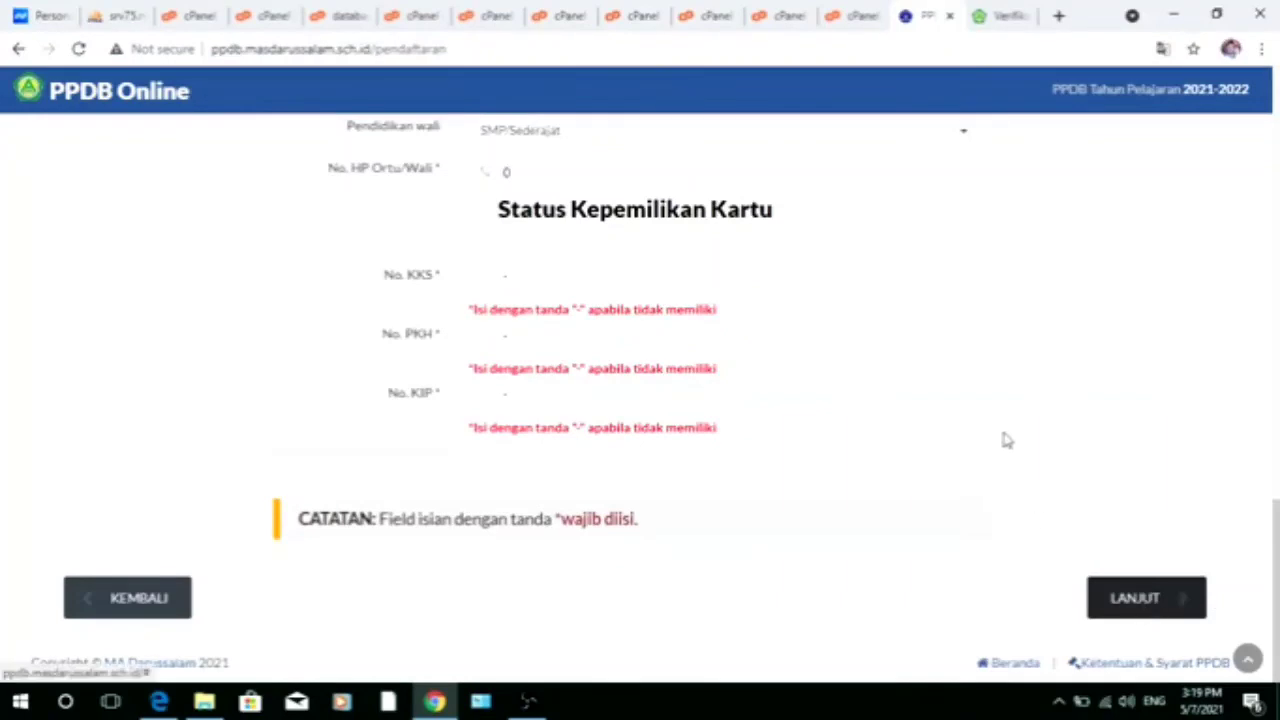
scroll(686, 329, "up", 10)
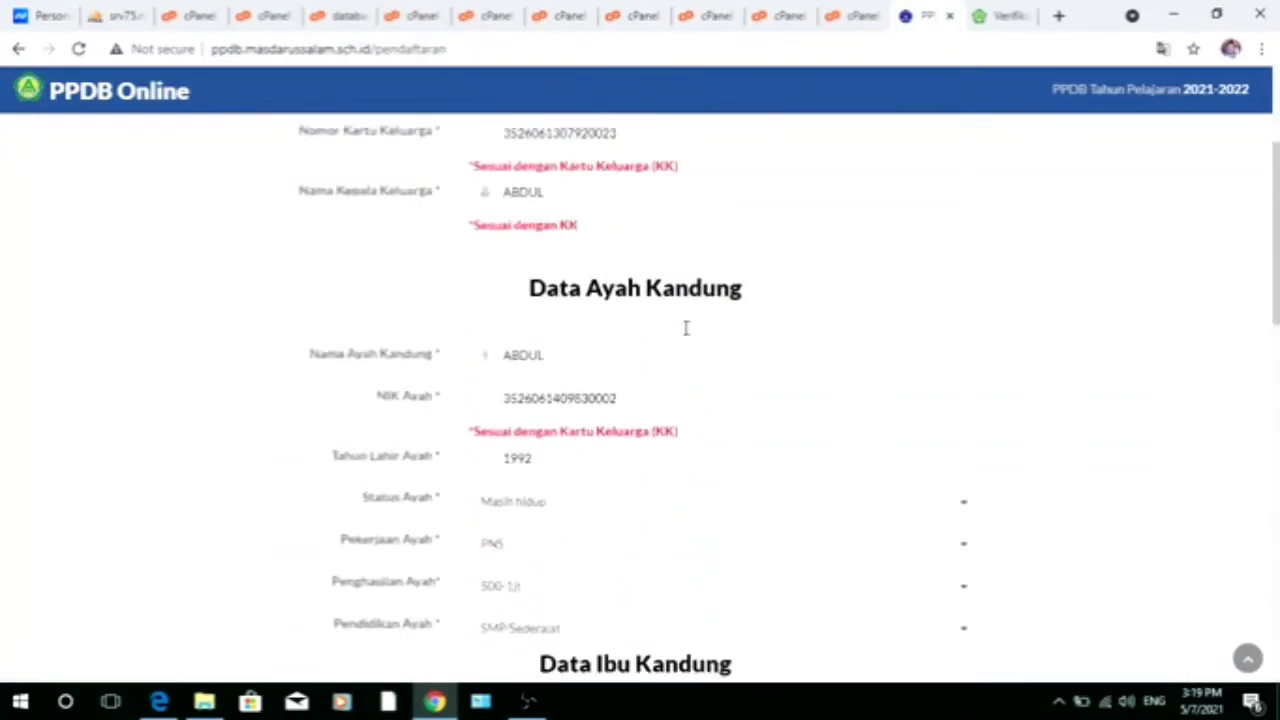
scroll(730, 330, "up", 3)
scroll(929, 297, "down", 3)
scroll(905, 283, "up", 3)
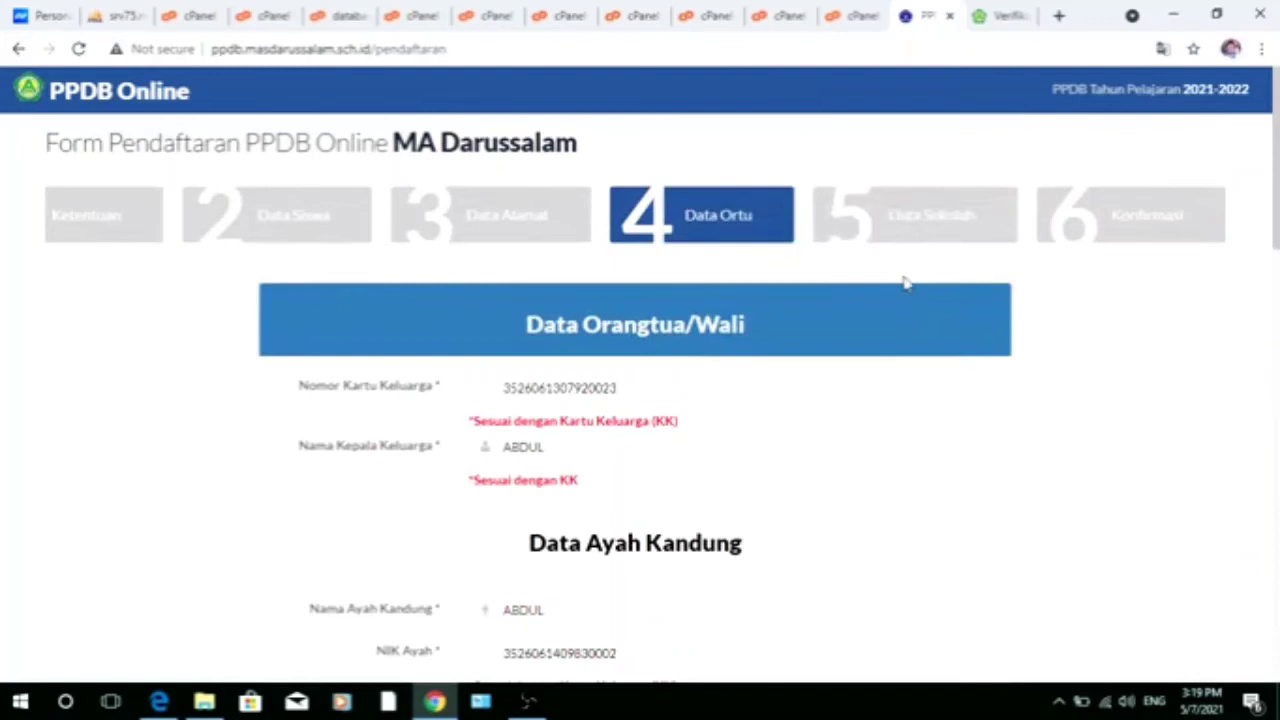
scroll(1203, 531, "down", 10)
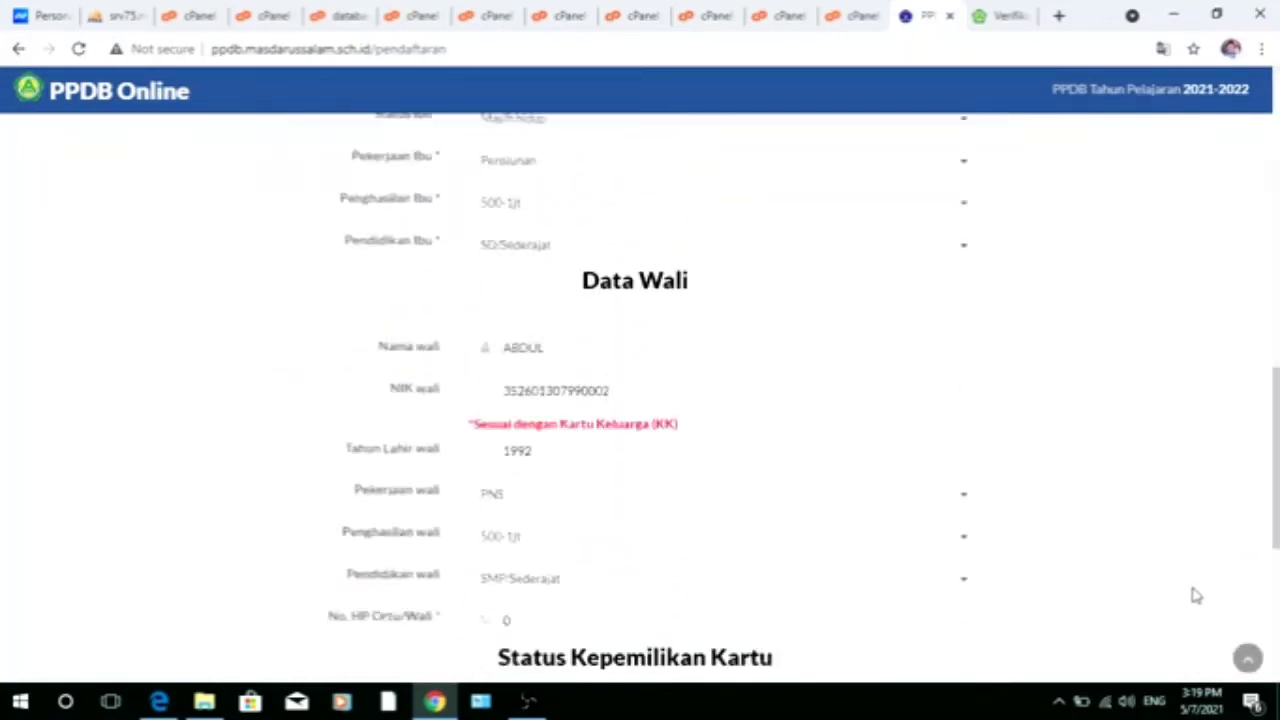
scroll(1196, 596, "down", 5)
left_click(1145, 601)
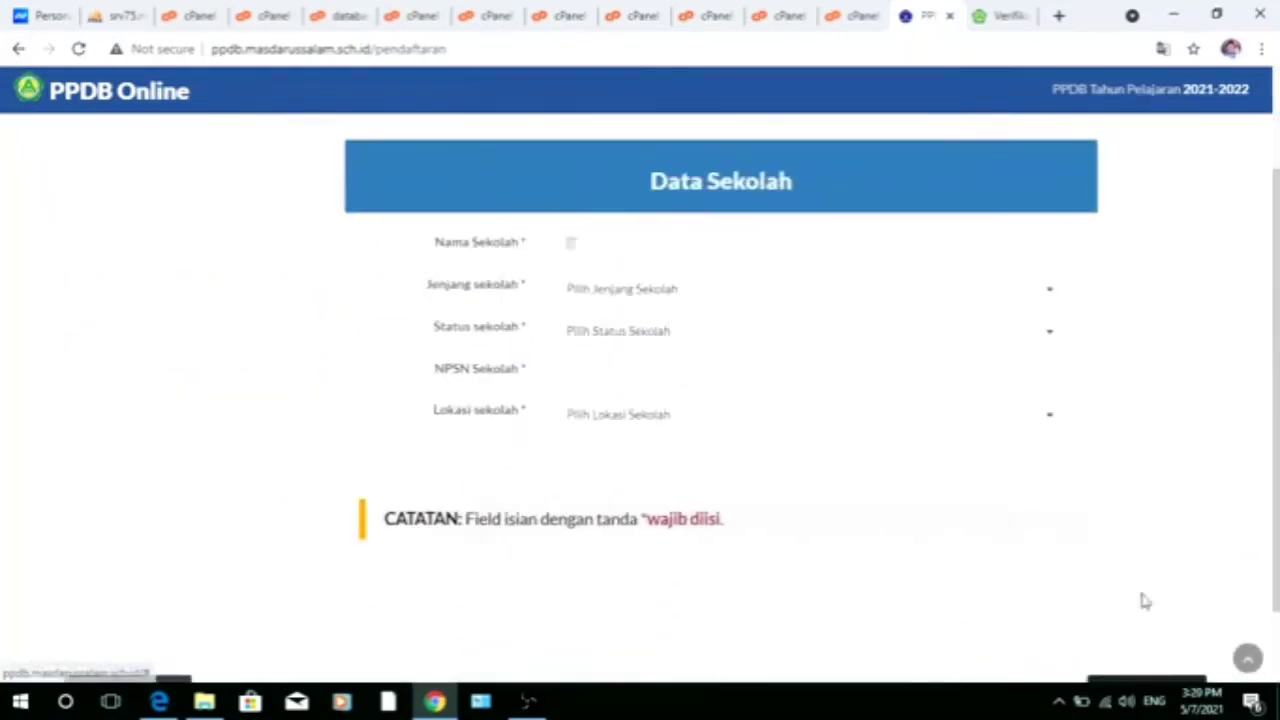
- Fill in Nama Sekolah with "MTs Darul Umum" in the Data Sekolah section
scroll(790, 485, "up", 3)
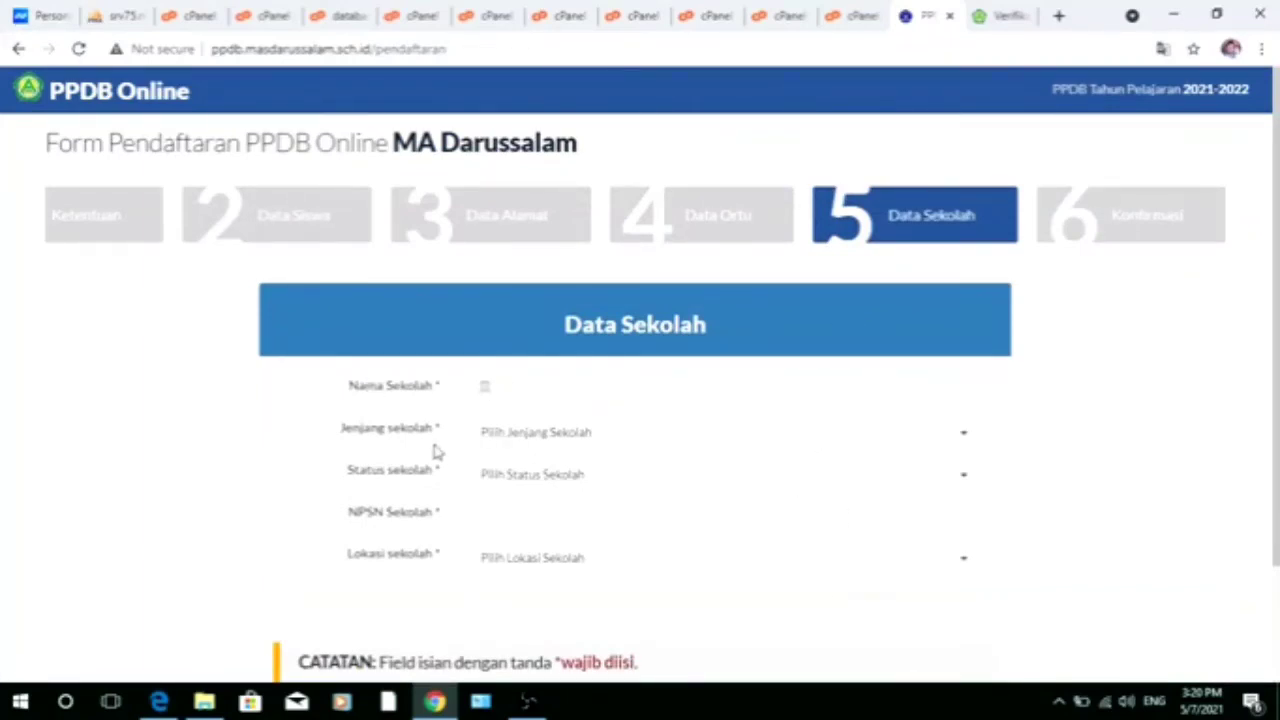
left_click(614, 390)
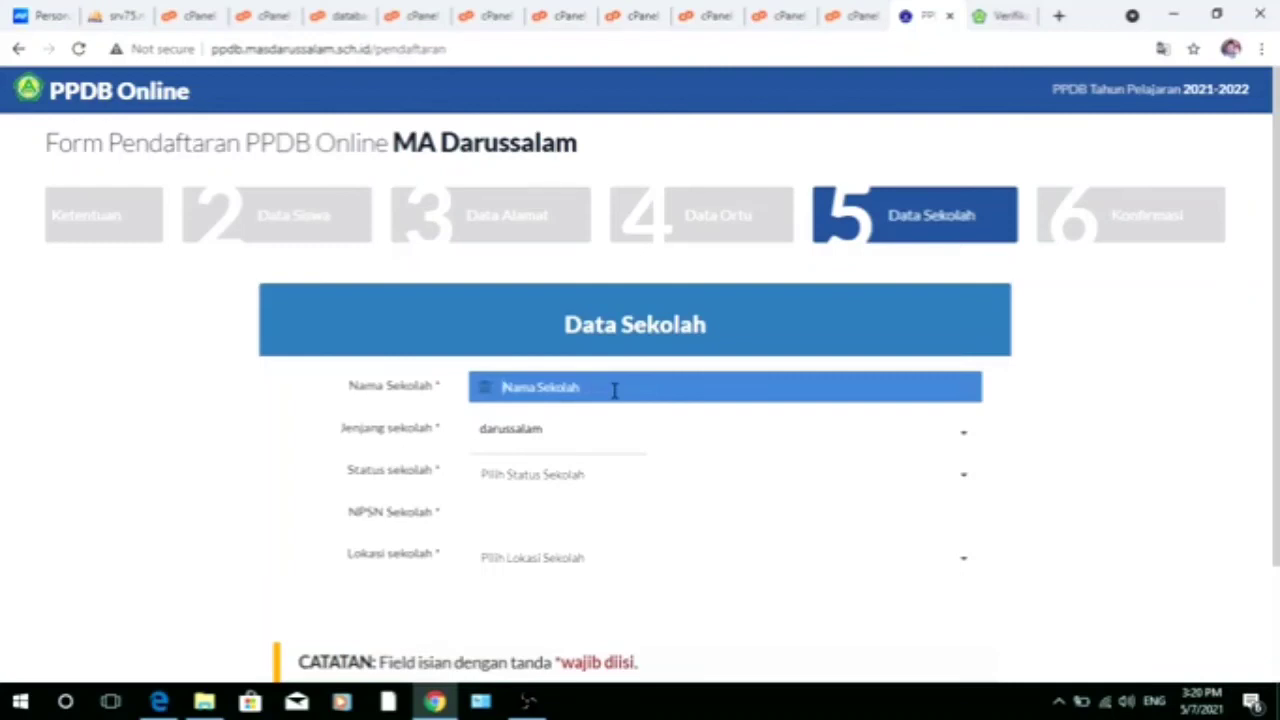
type("m")
key("BackSpace")
type("MT")
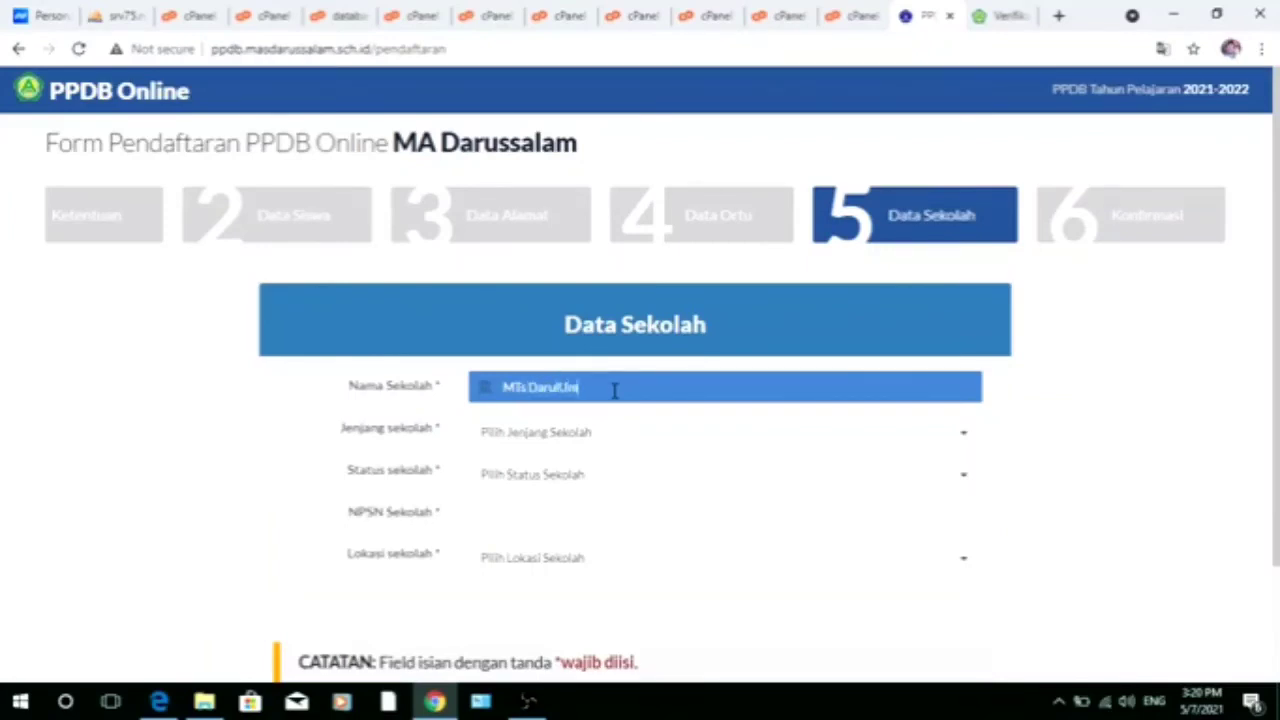
type("s DarulUmum")
- Set Jenjang sekolah to MTs and Status sekolah to SWASTA
left_click(605, 434)
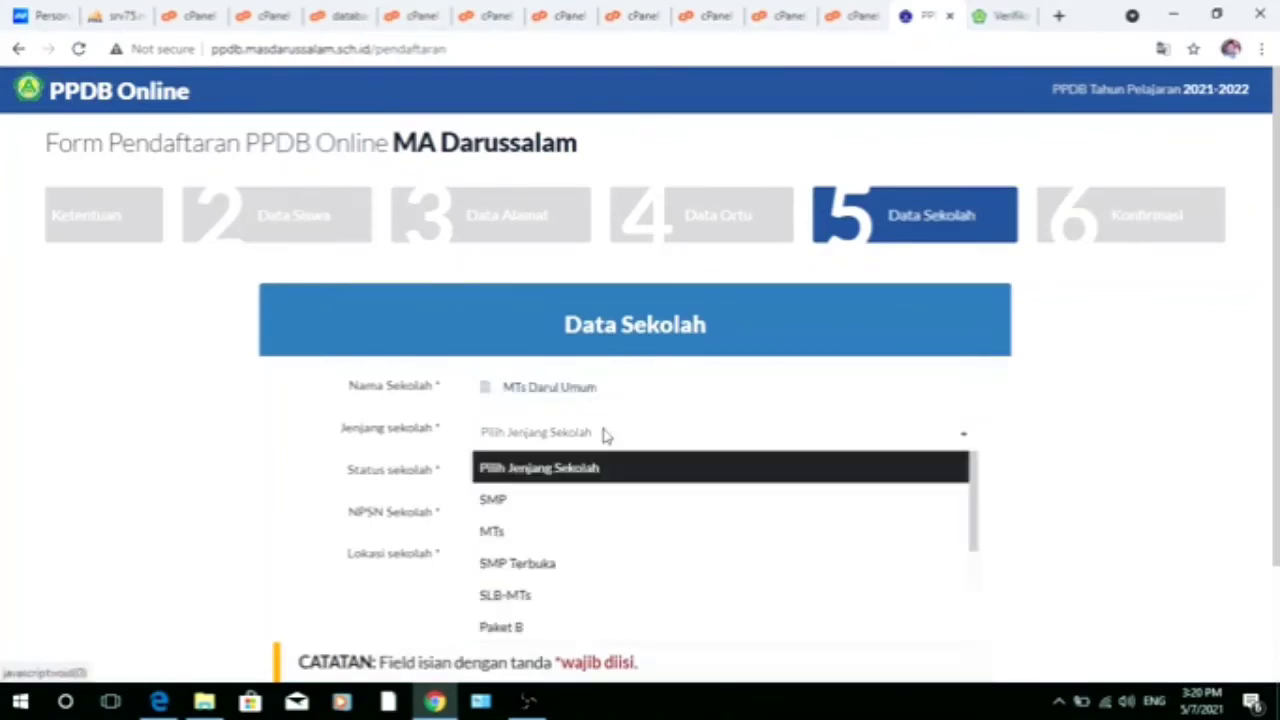
left_click(553, 539)
left_click(562, 476)
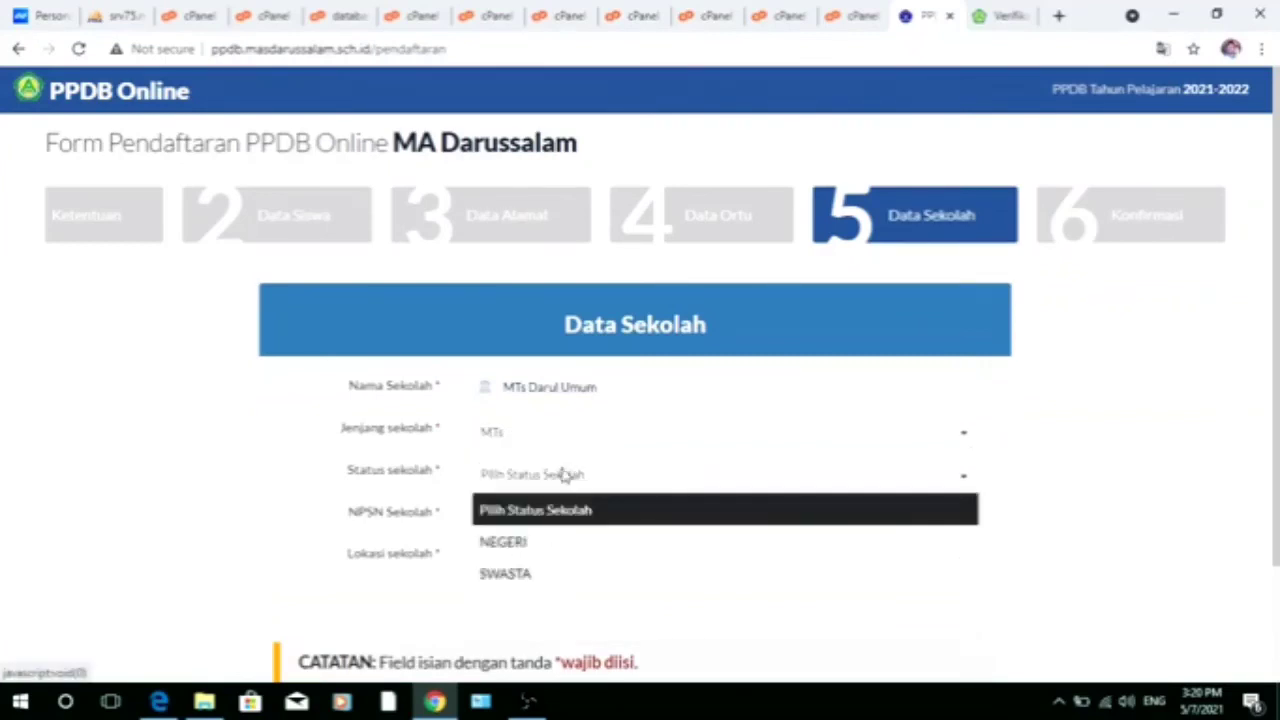
left_click(555, 579)
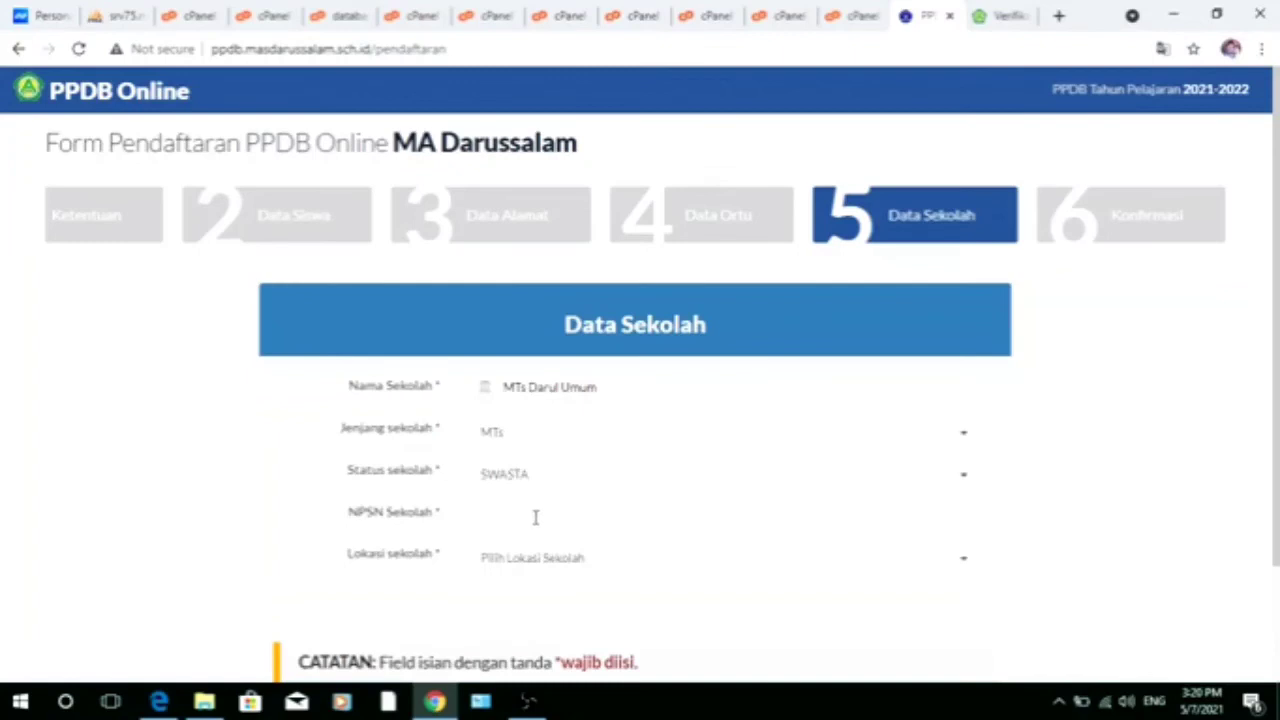
- Fill in NPSN Sekolah with the placeholder value 2050000
left_click(556, 522)
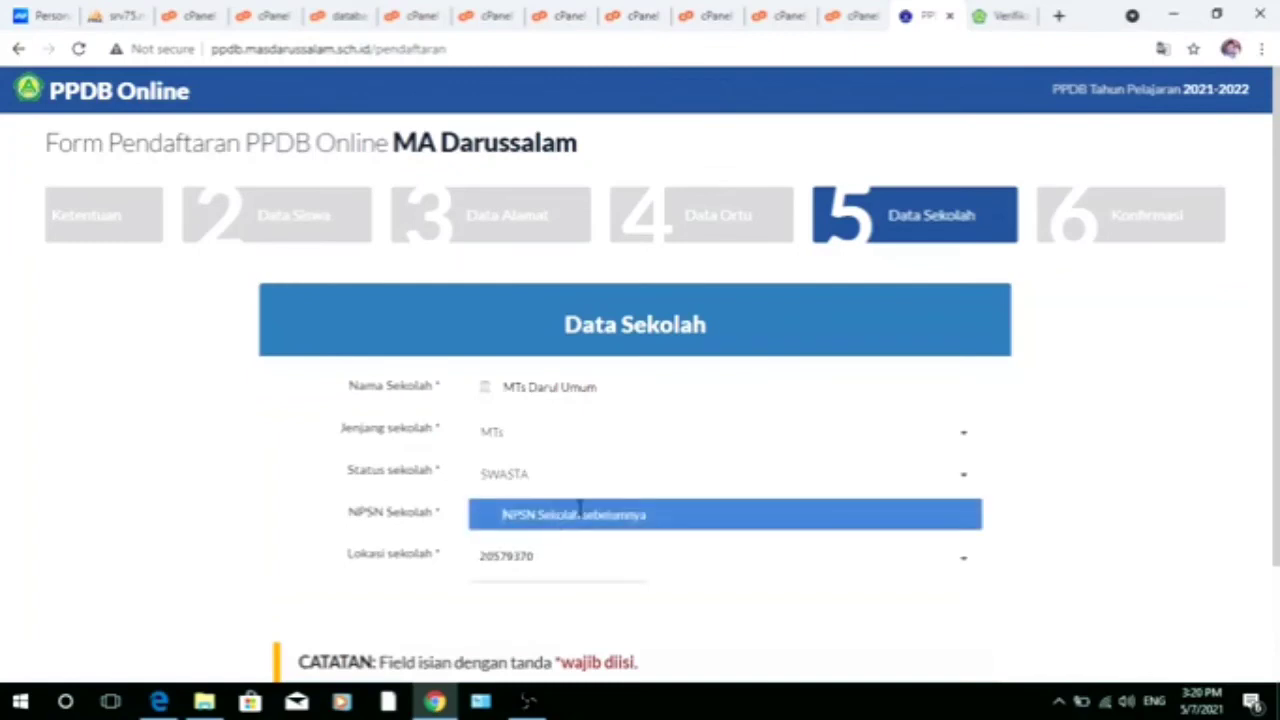
left_click(613, 557)
left_click(616, 517)
key("BackSpace")
key("BackSpace")
key("BackSpace")
key("BackSpace")
type("0000")
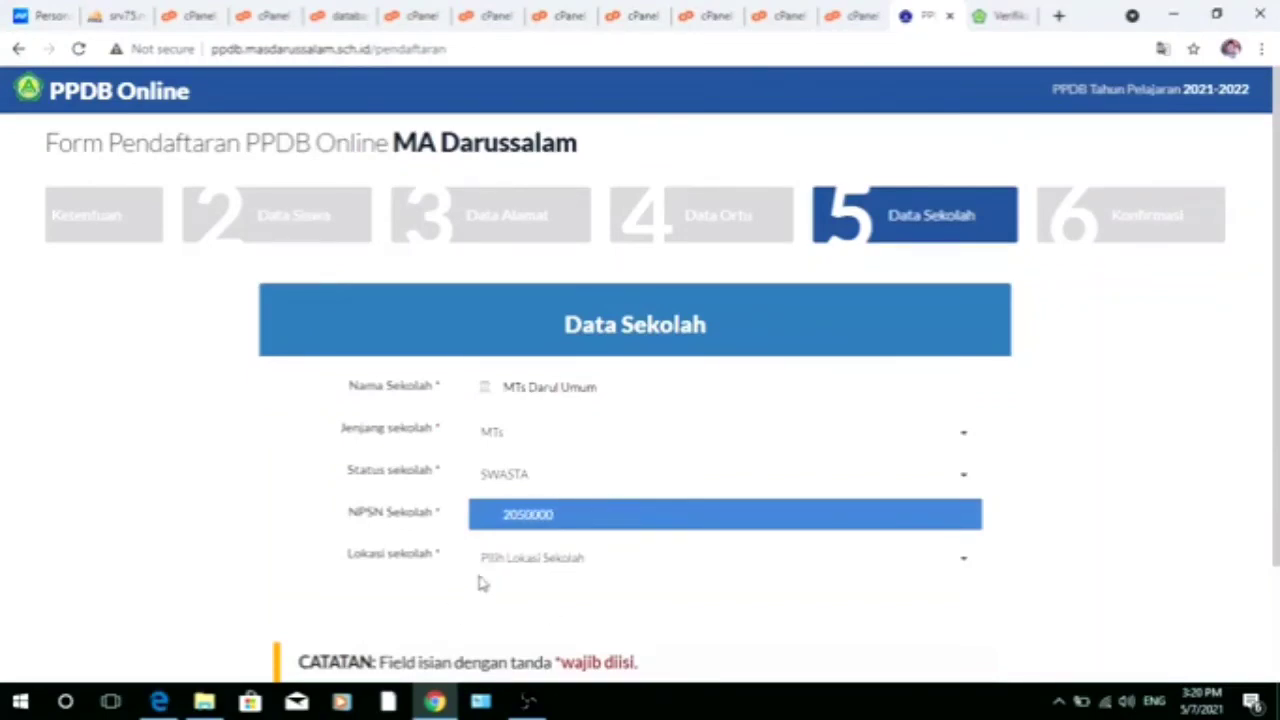
- Set Lokasi sekolah to Dalam Kabupaten/Kota and continue to the Konfirmasi section
left_click(565, 563)
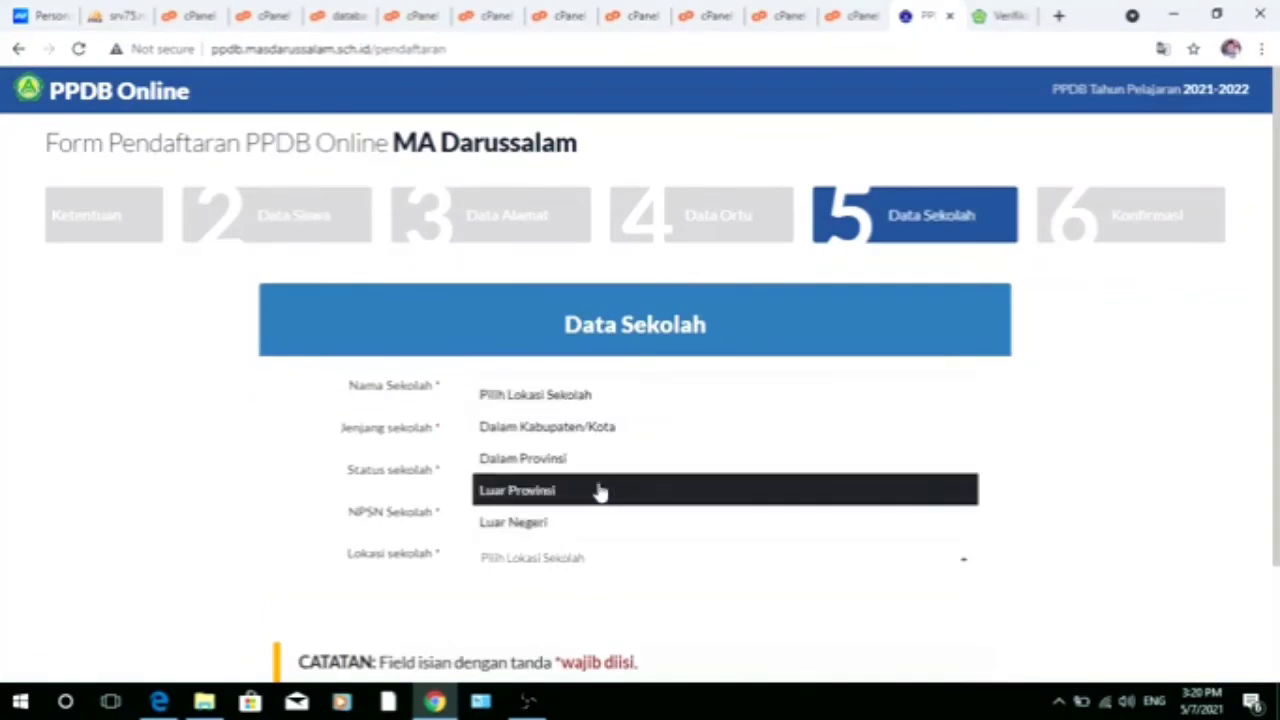
left_click(622, 440)
scroll(766, 503, "down", 2)
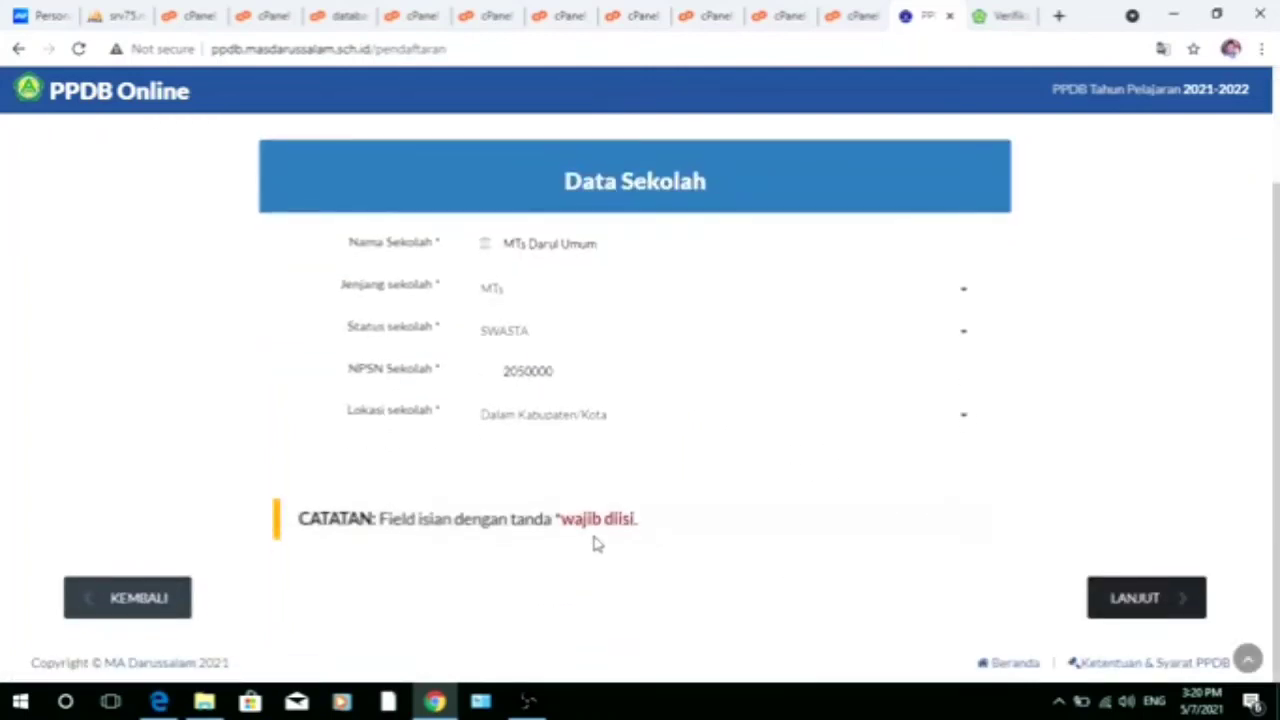
left_click(1150, 605)
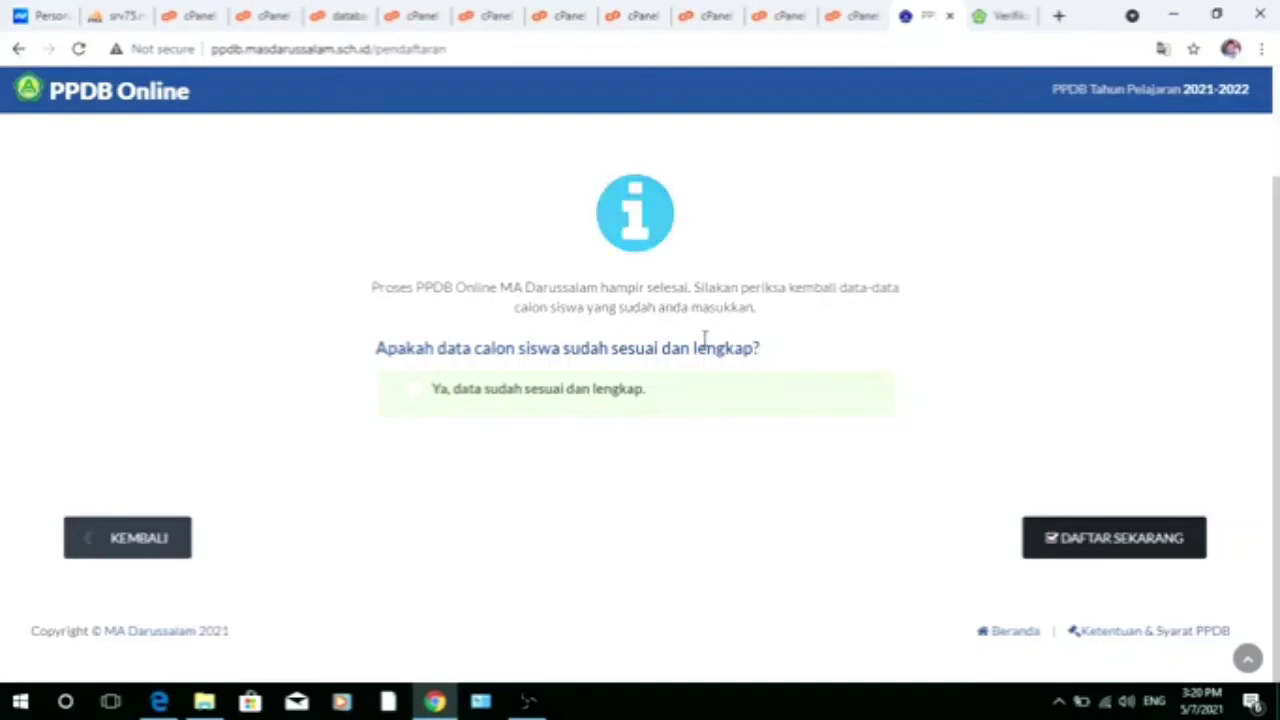
- Confirm with "Ya, data sudah sesuai dan lengkap." that the student data is correct and submit the registration
scroll(540, 300, "up", 1)
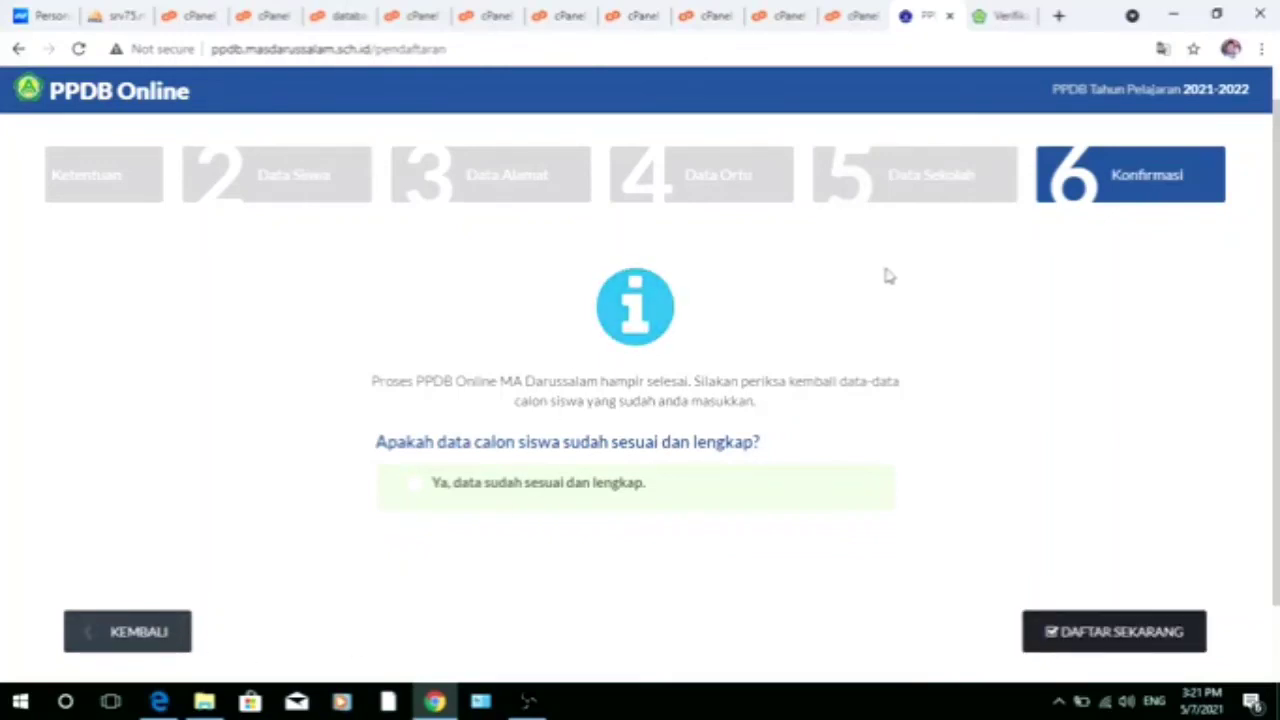
left_click(416, 488)
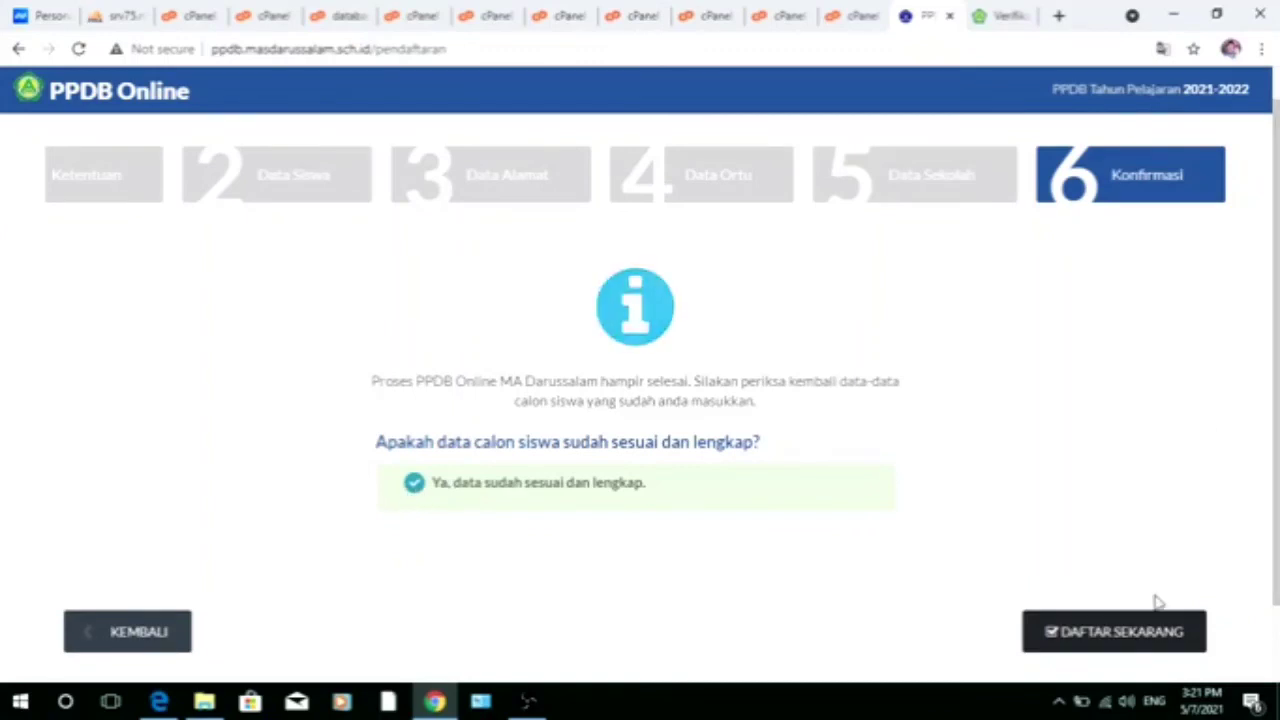
left_click(1131, 648)
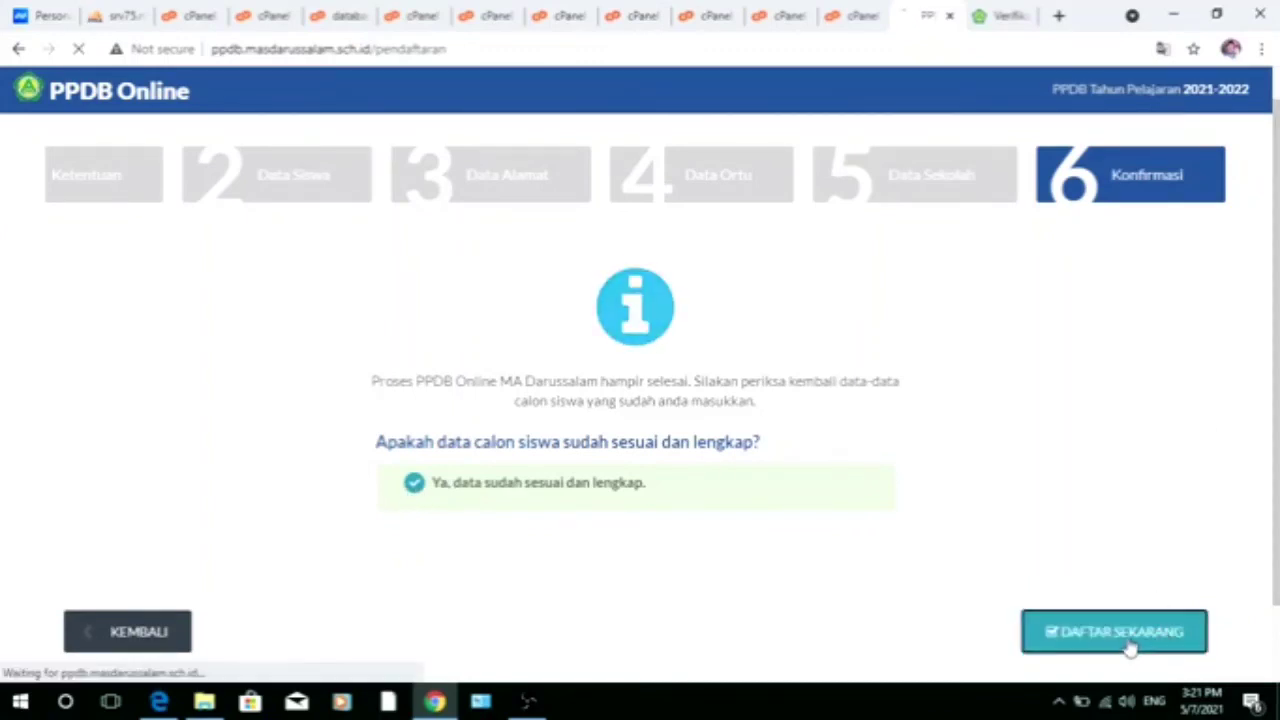
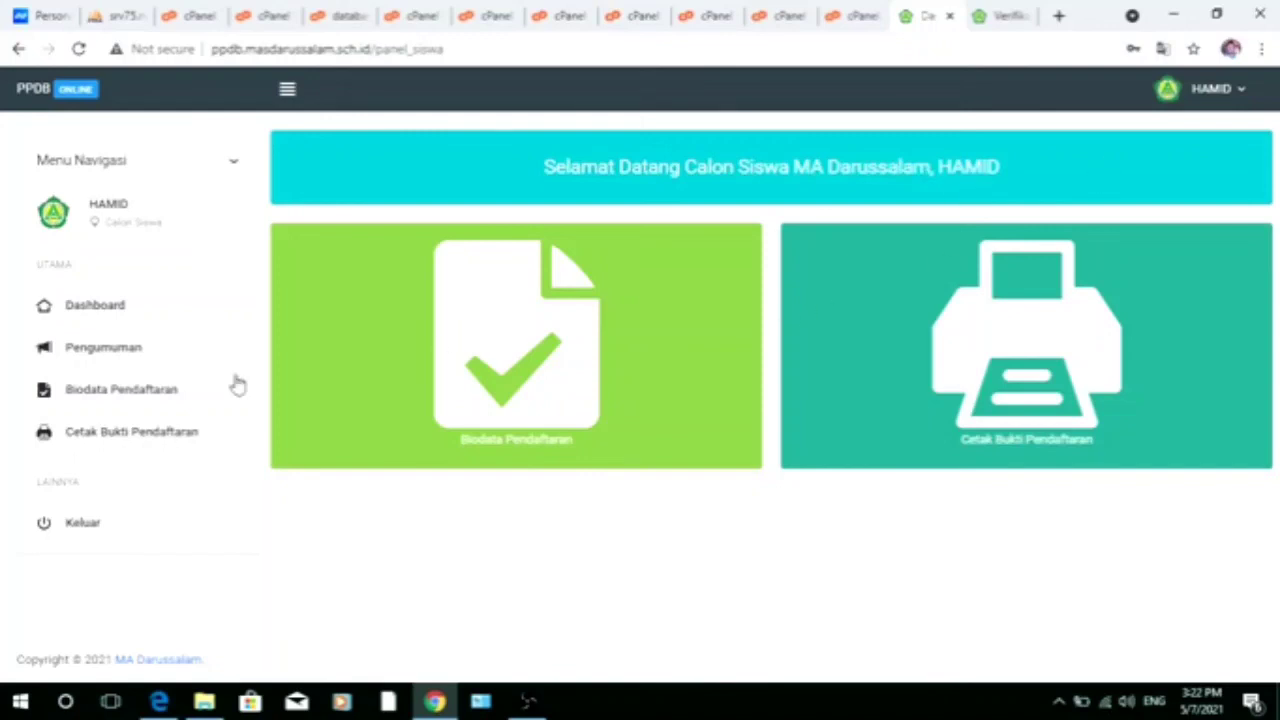
- Check the student panel's Pengumuman page, then review the whole Biodata Pendaftaran page including parent and school data
left_click(93, 360)
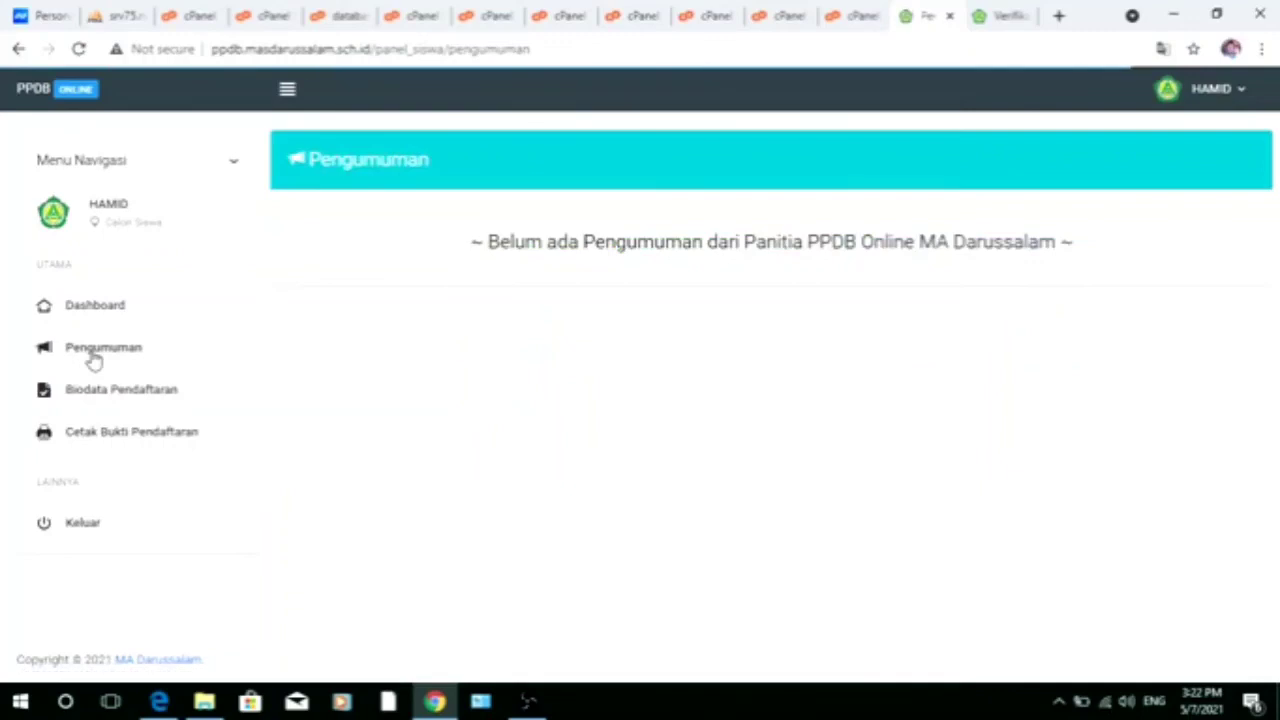
left_click(118, 392)
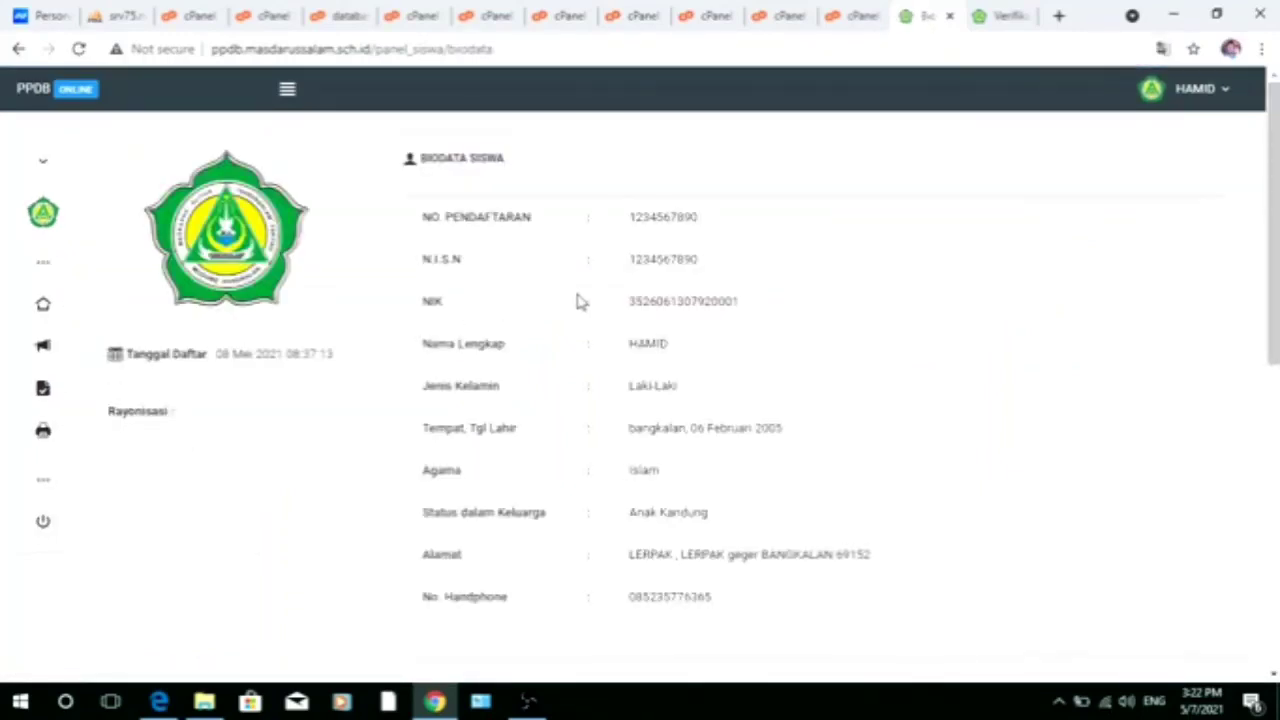
scroll(606, 290, "down", 4)
scroll(800, 337, "down", 3)
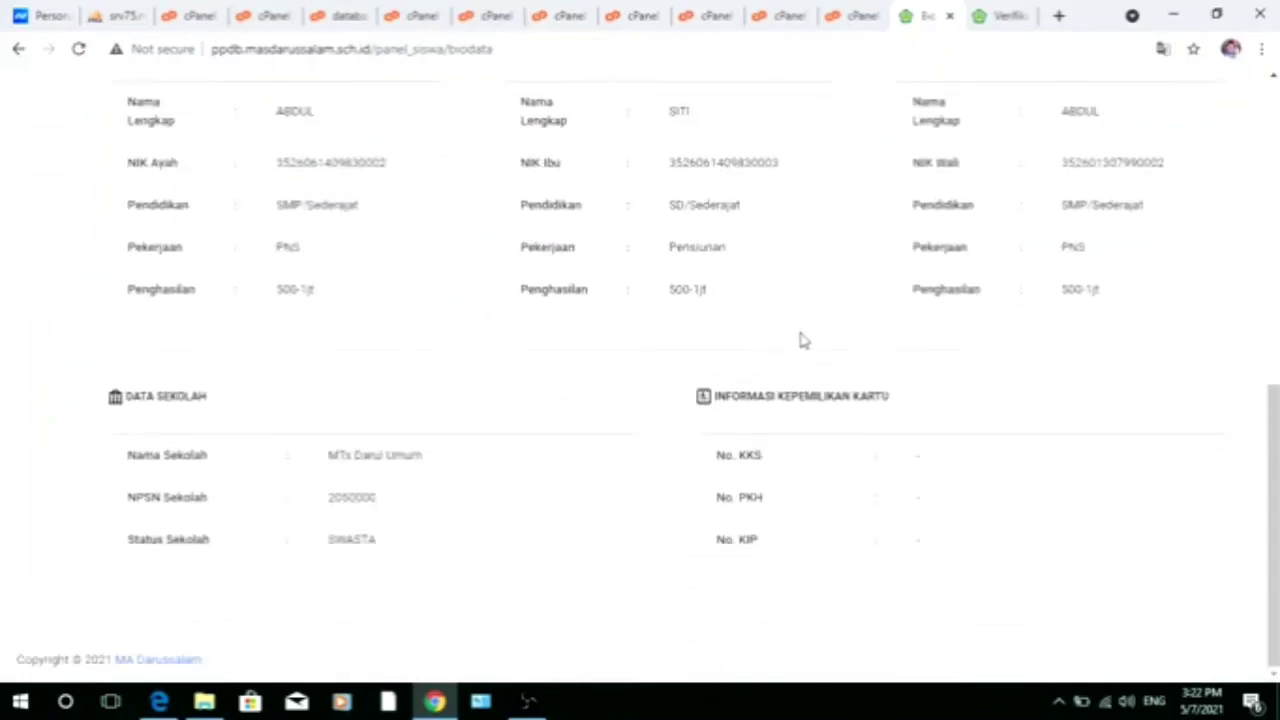
scroll(817, 369, "up", 7)
scroll(600, 345, "down", 2)
scroll(520, 369, "up", 2)
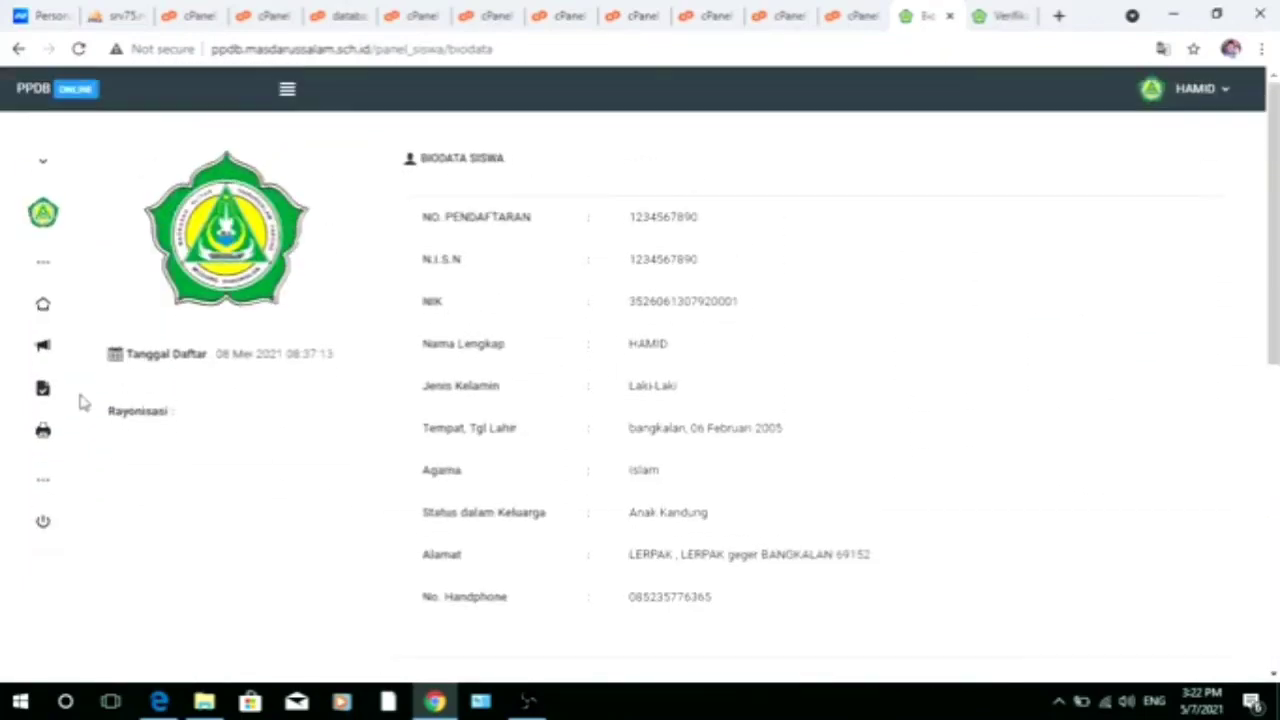
- Open the student's printable Bukti Pendaftaran, dismiss the print dialog and review the document
left_click(43, 434)
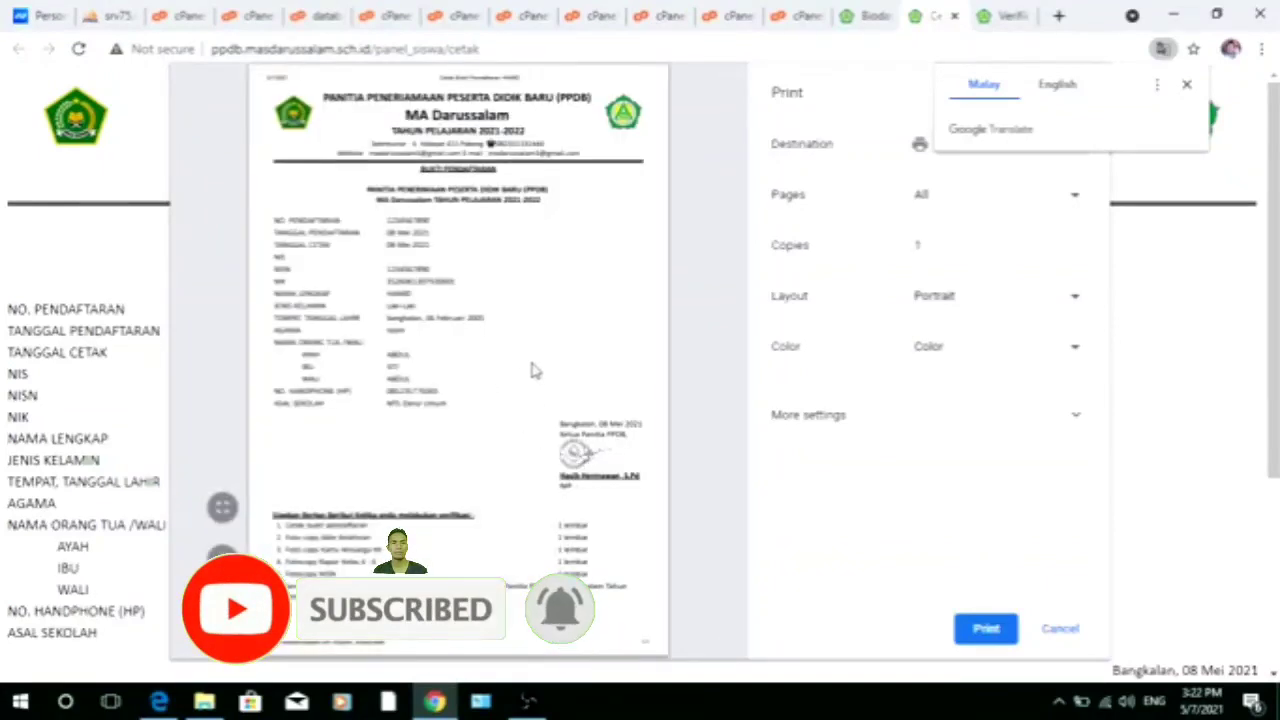
left_click(1052, 630)
scroll(1108, 166, "down", 1)
scroll(1050, 150, "up", 1)
- Review the student's biodata page again and compare it with the Bukti Pendaftaran document
left_click(864, 16)
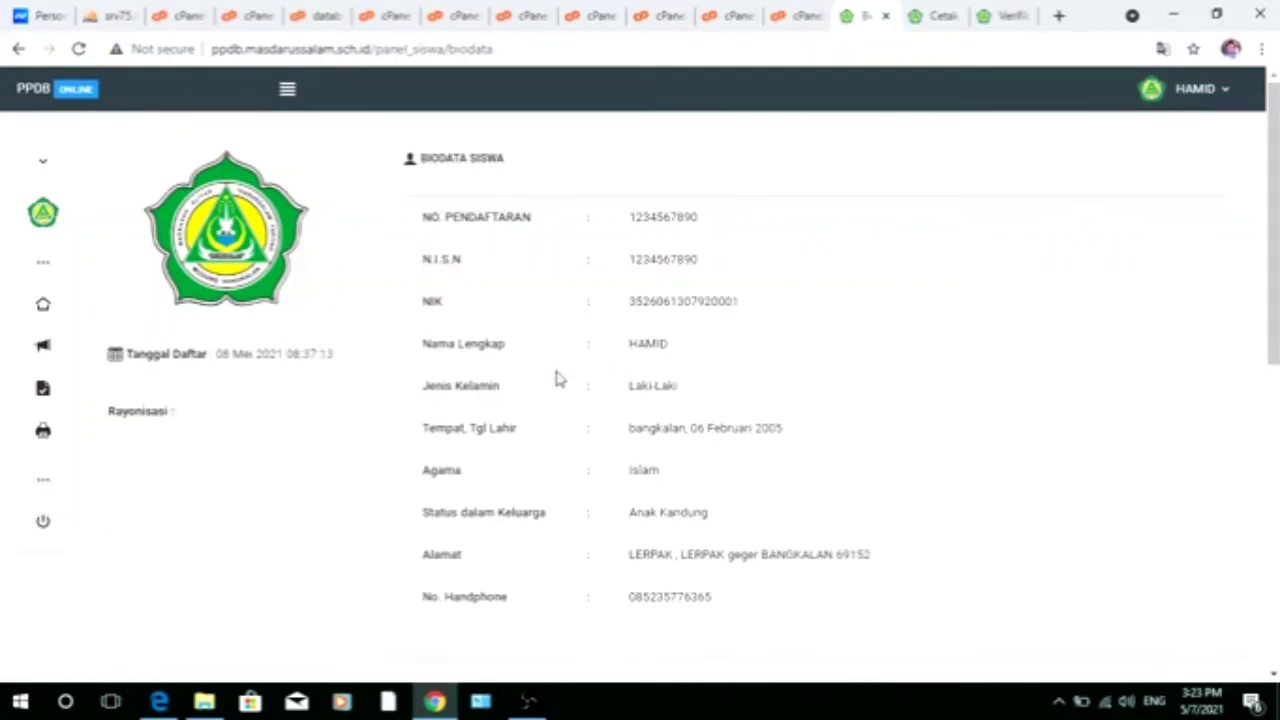
mouse_move(28, 452)
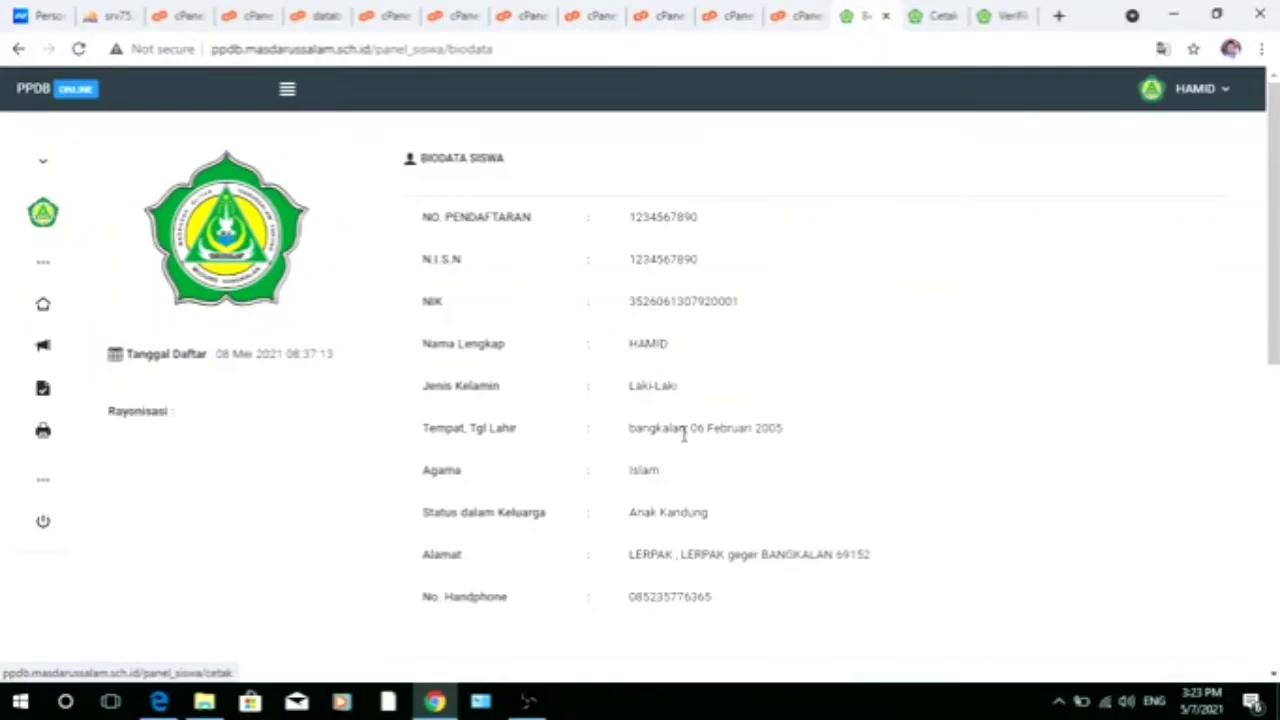
scroll(685, 397, "down", 2)
scroll(687, 397, "up", 2)
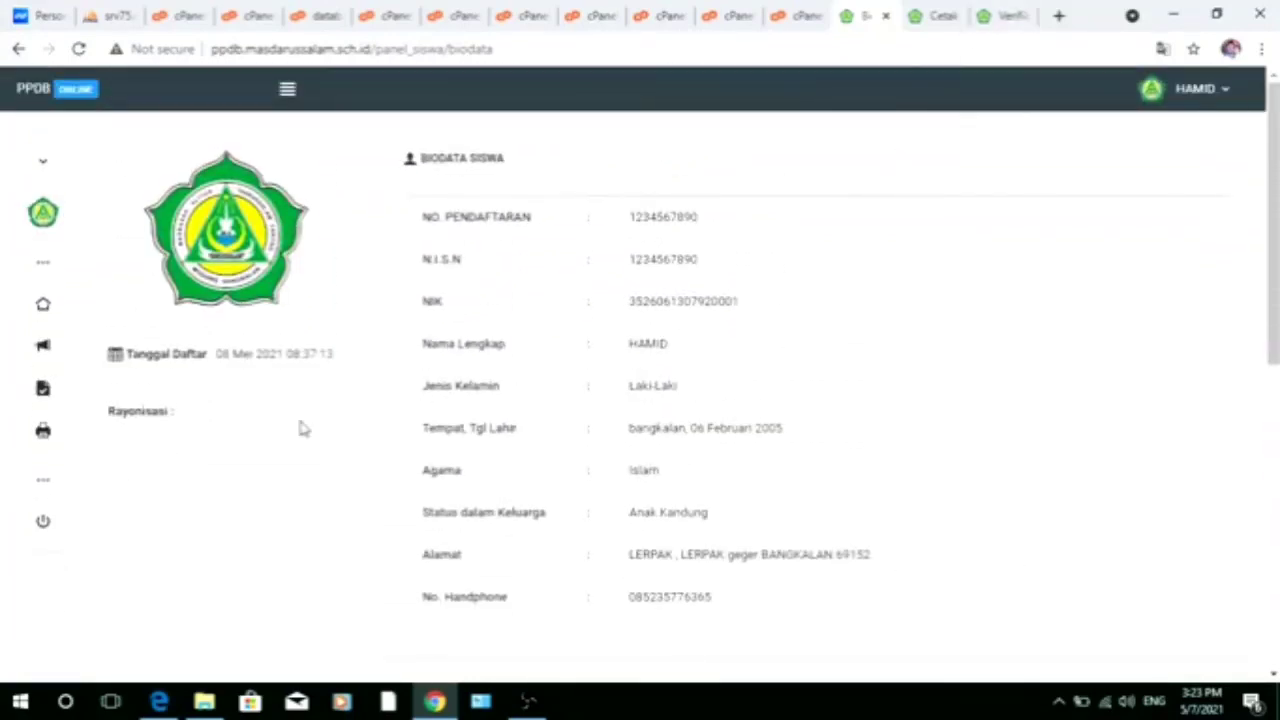
left_click(938, 18)
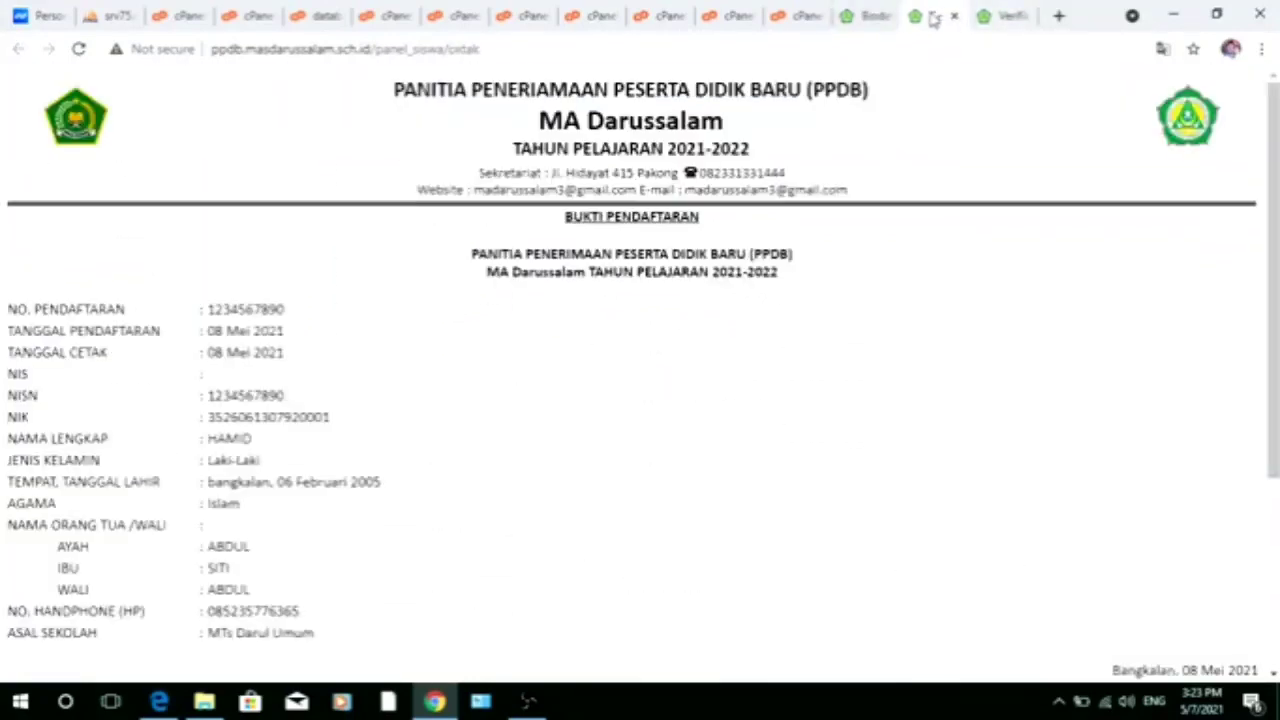
- Reload the admin panel's Verifikasi list and view the student's printable verification result without printing it
left_click(990, 20)
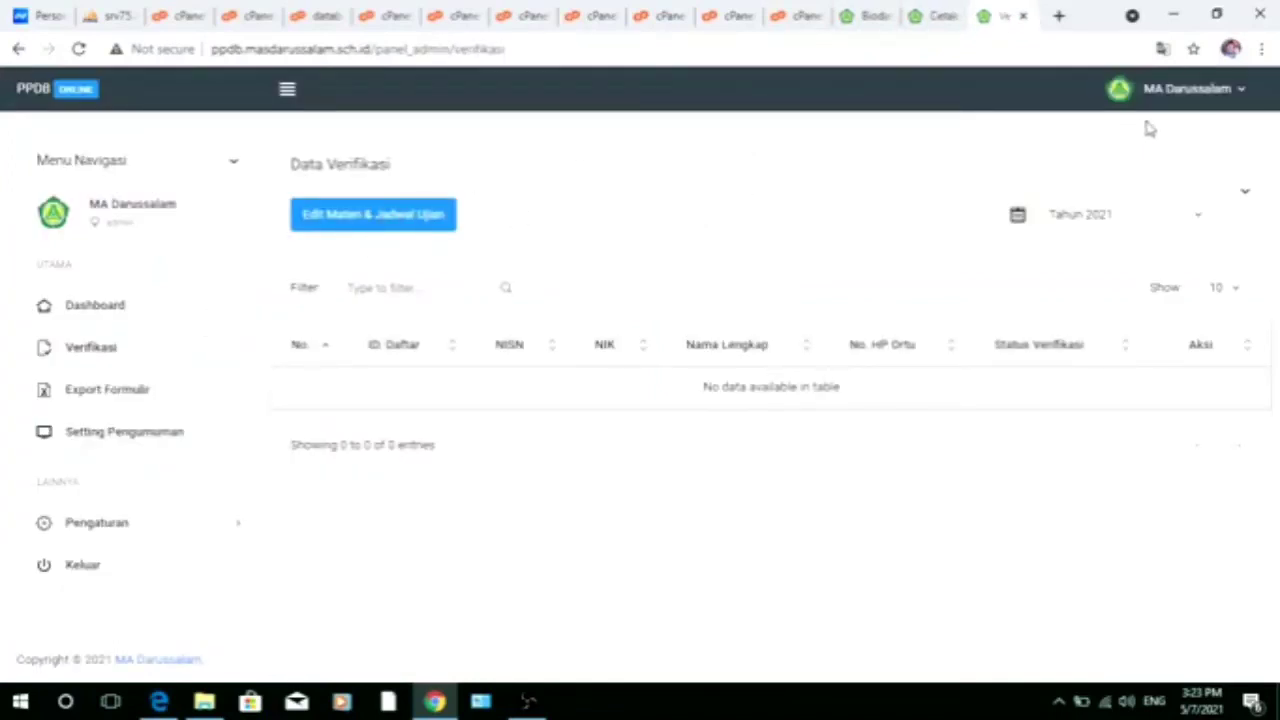
left_click(88, 354)
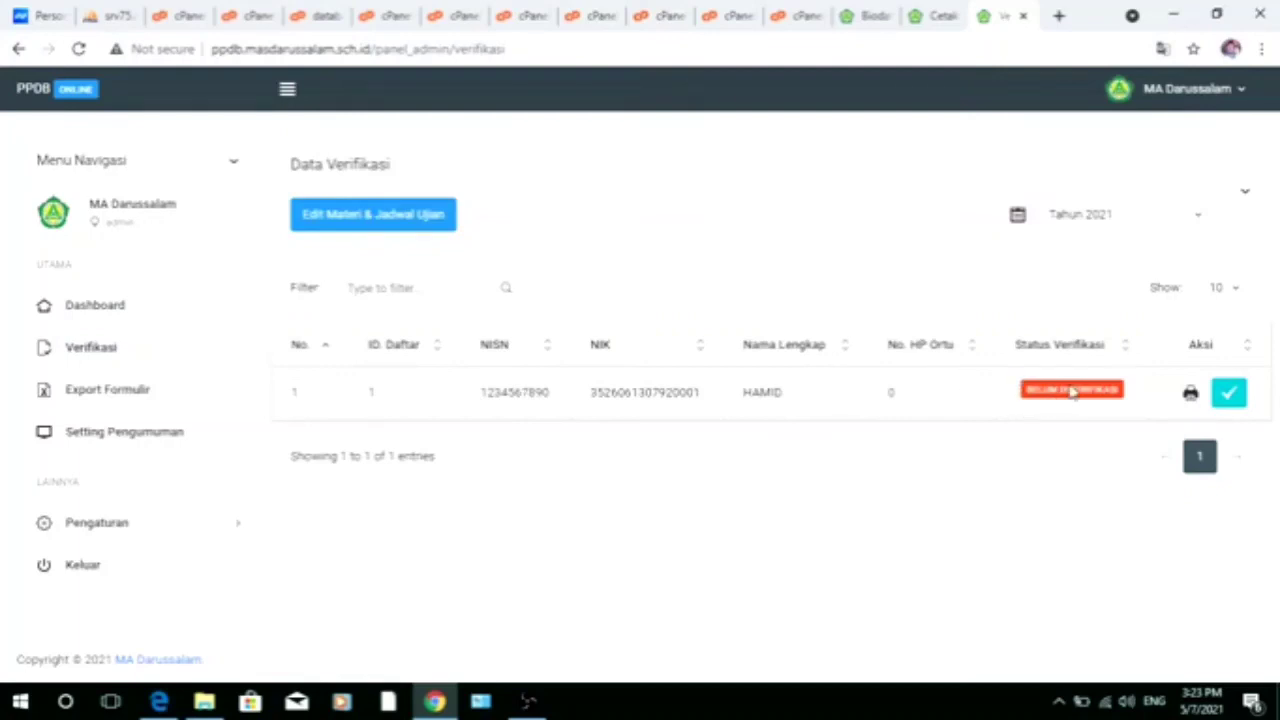
left_click(1190, 396)
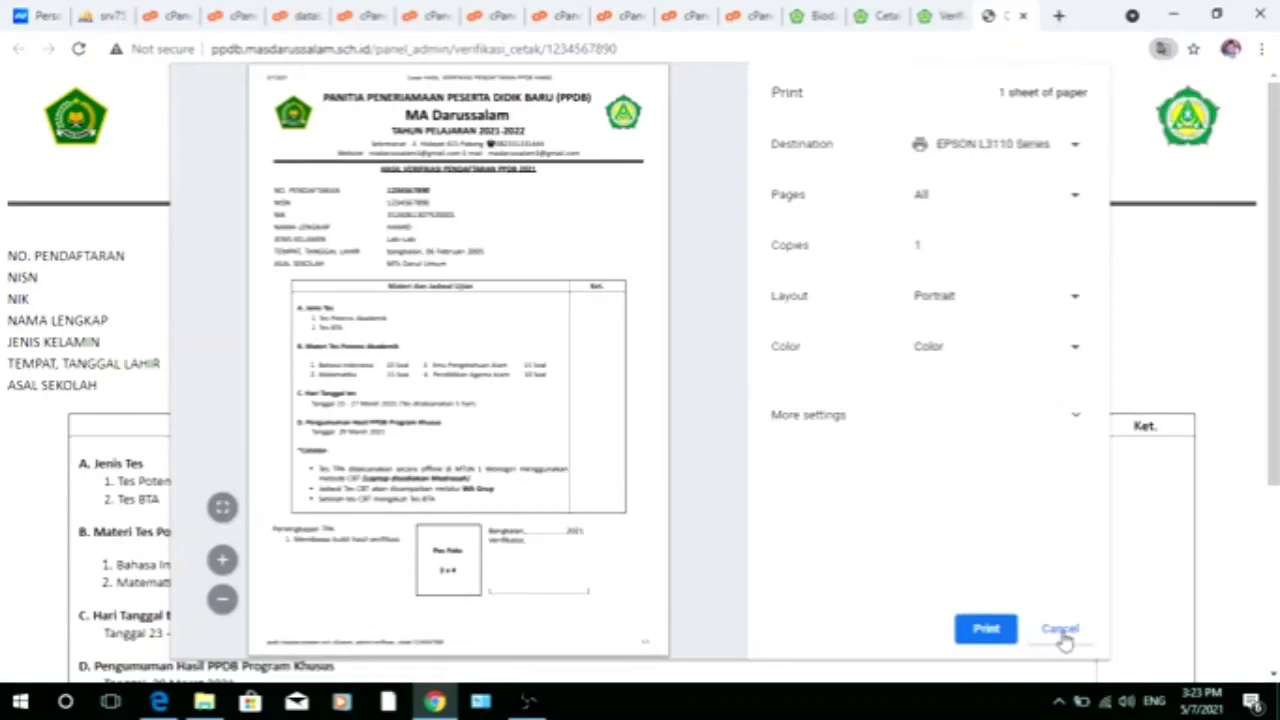
left_click(1062, 630)
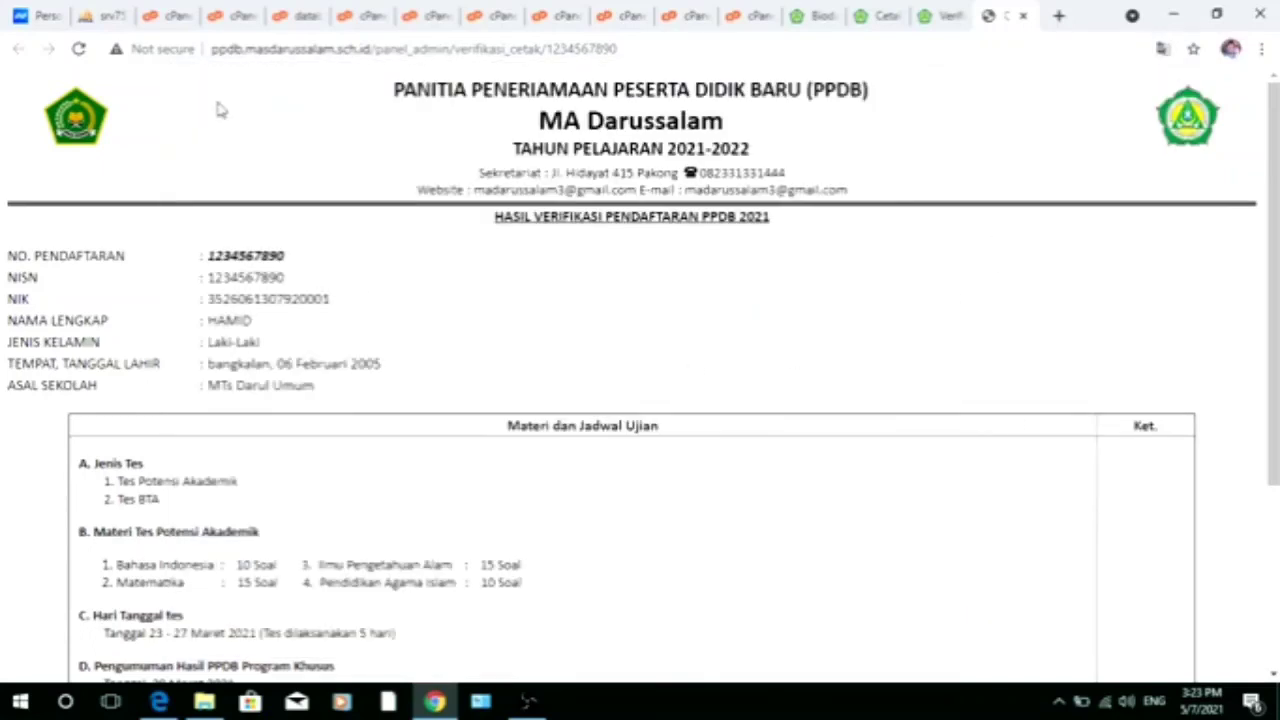
- Mark the student's registration as verified in the Data Verifikasi list and confirm the change
left_click(937, 18)
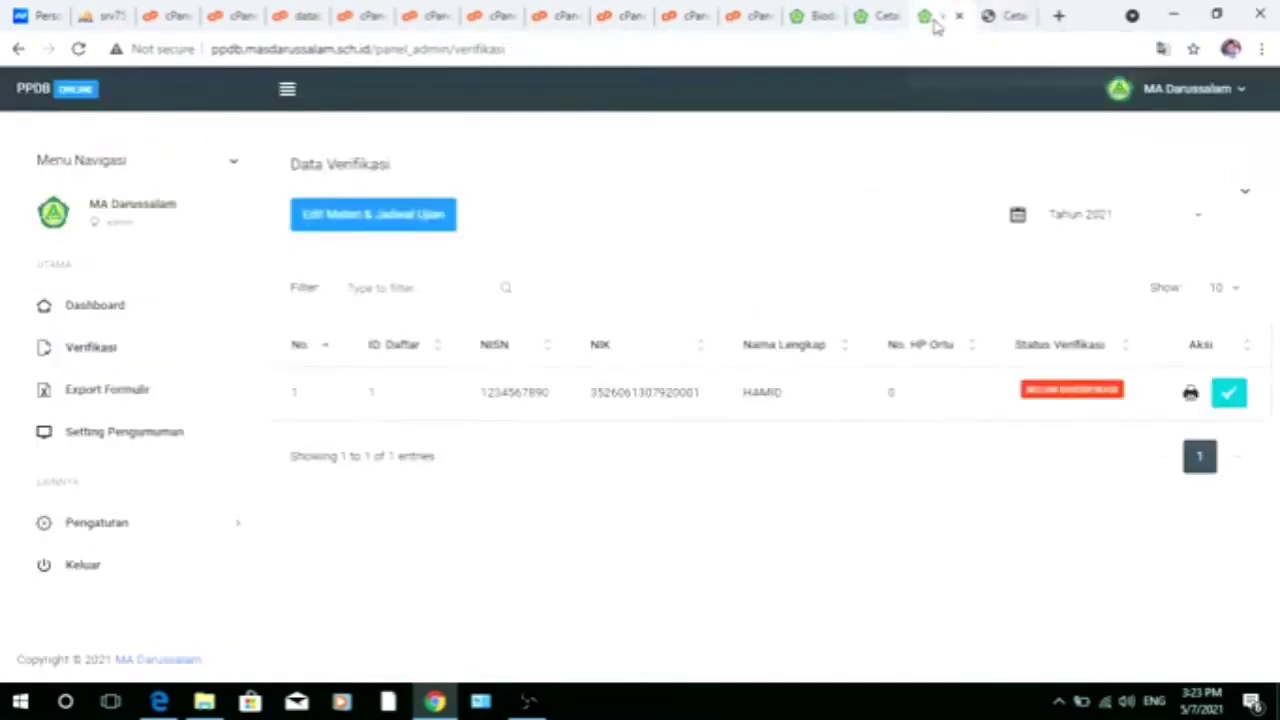
left_click(1228, 401)
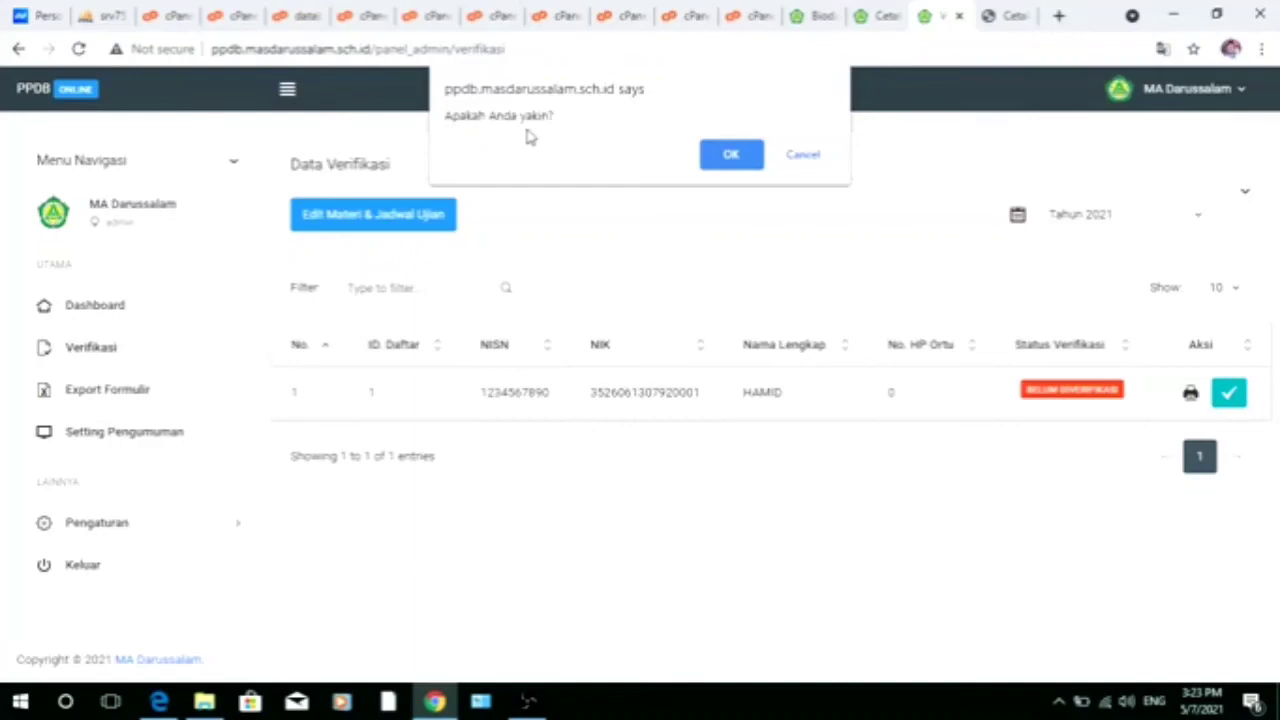
left_click(736, 158)
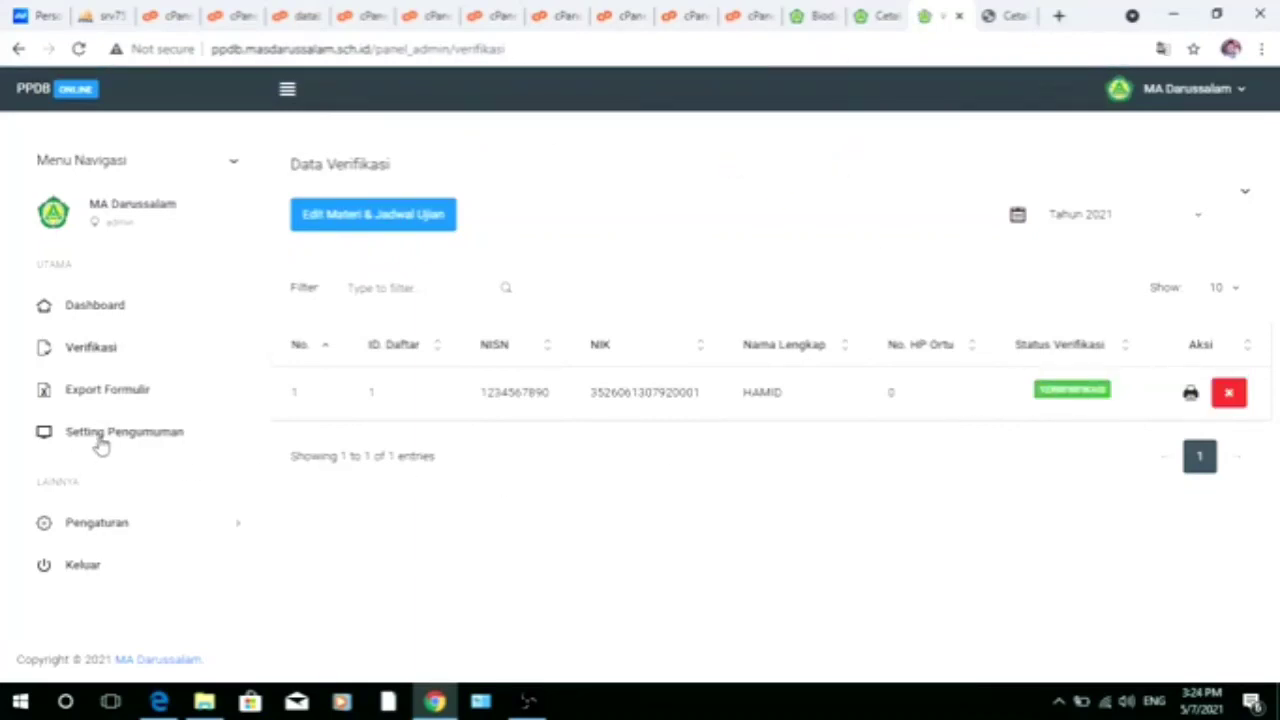
- Export the registered student data to a spreadsheet from the admin panel's Export Formulir page
left_click(95, 523)
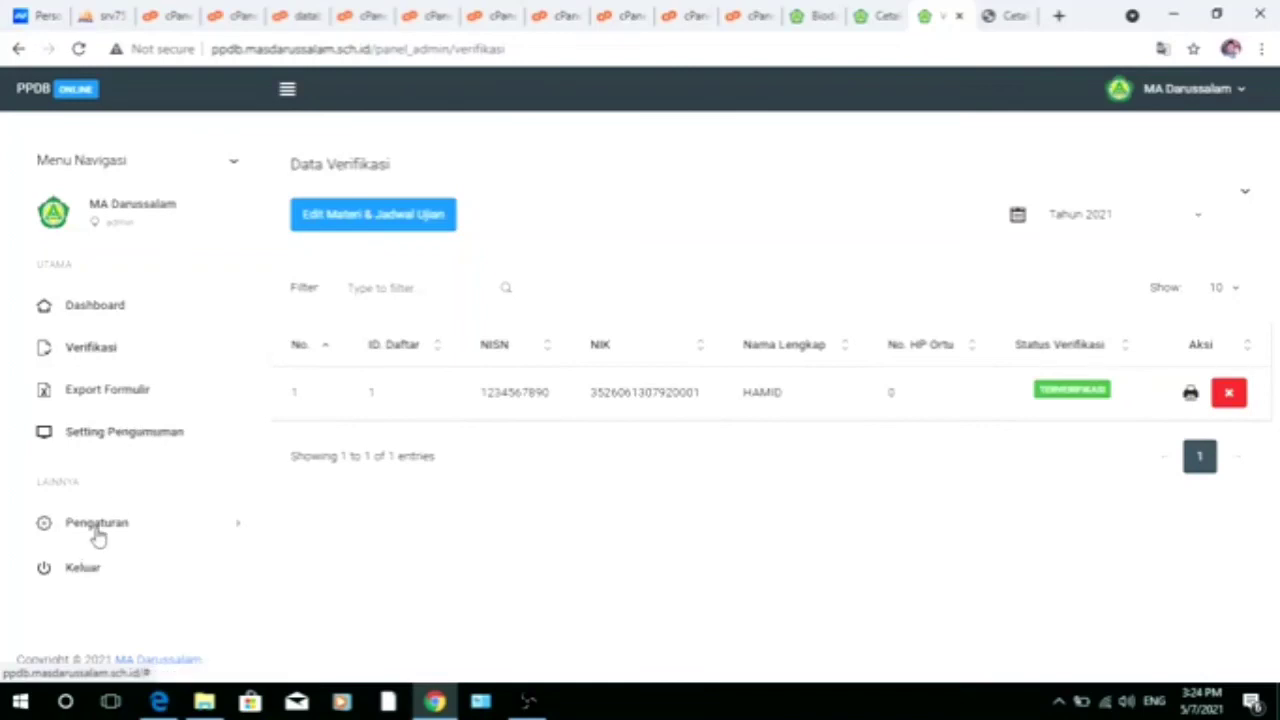
left_click(103, 396)
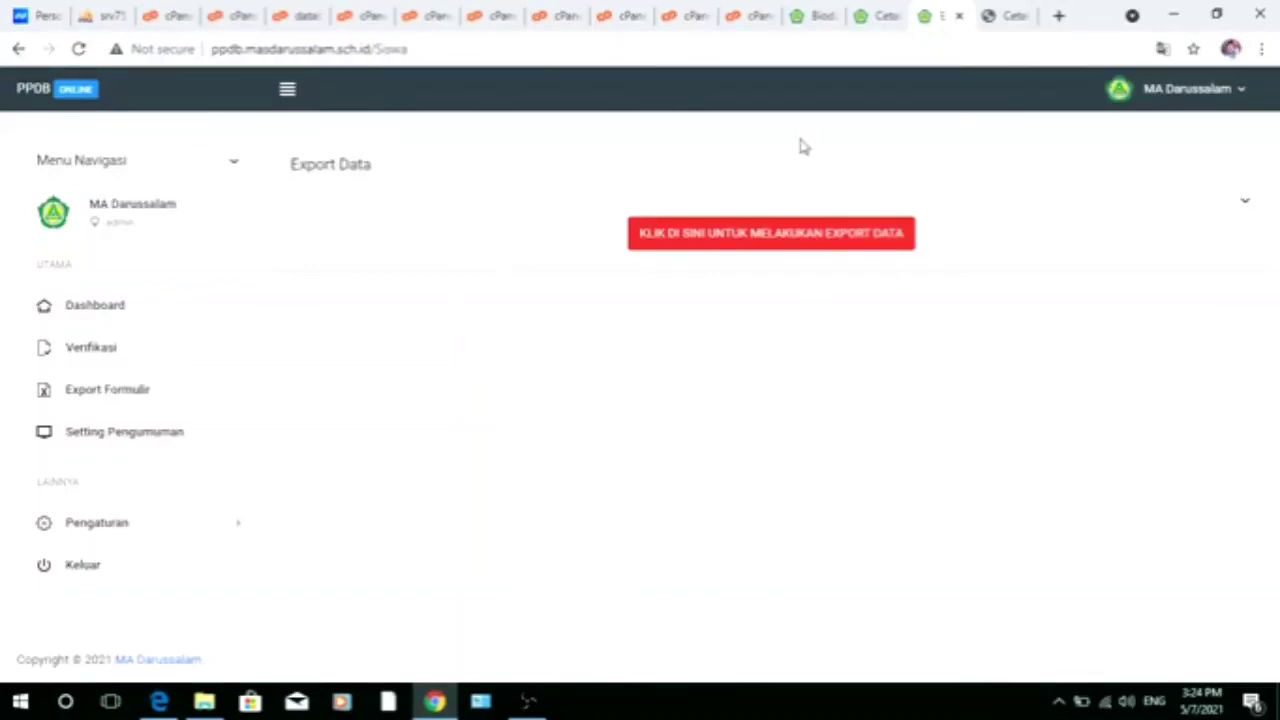
left_click(789, 242)
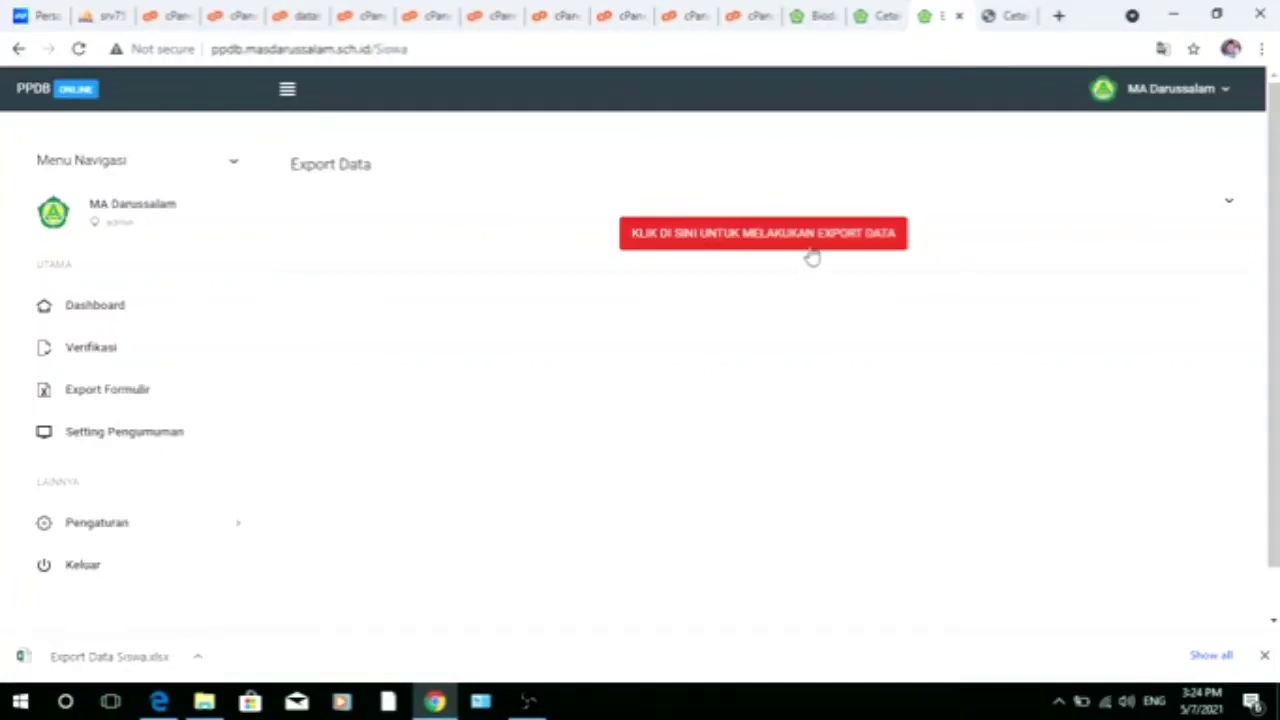
- Locate the downloaded Export Data Siswa file in its folder, open it in Excel and enable editing
left_click(197, 660)
left_click(286, 593)
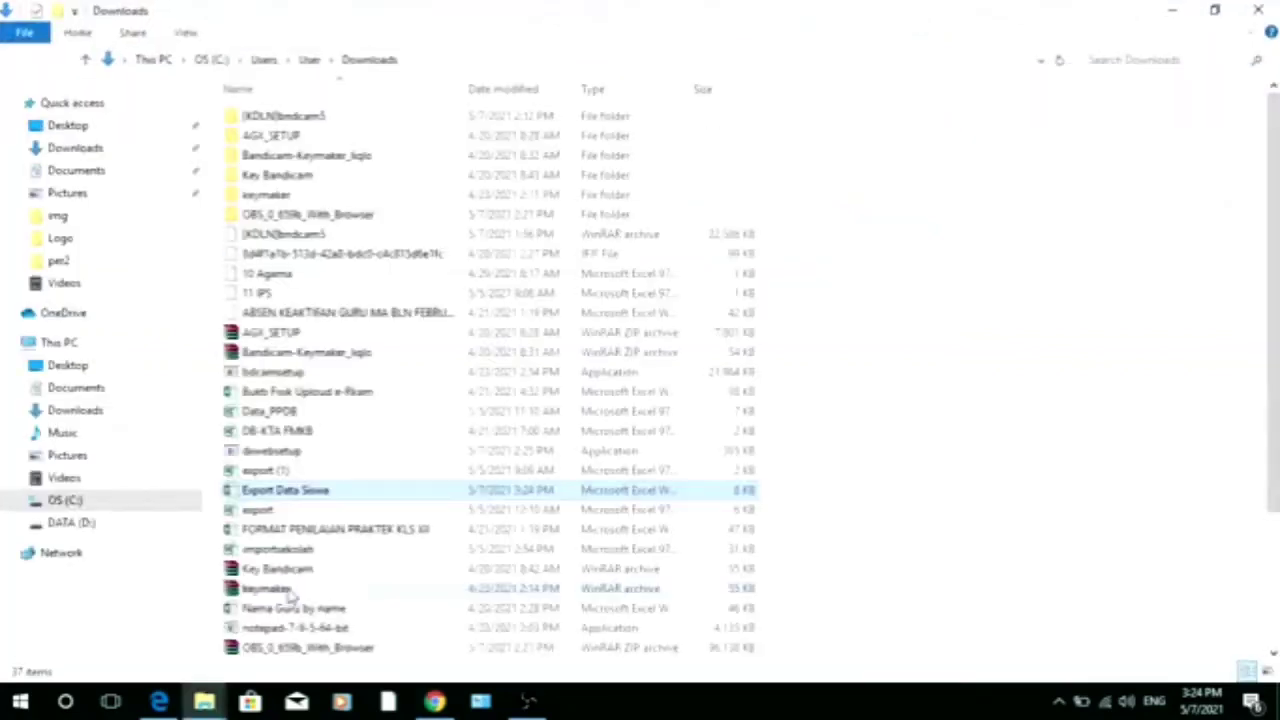
double_click(380, 491)
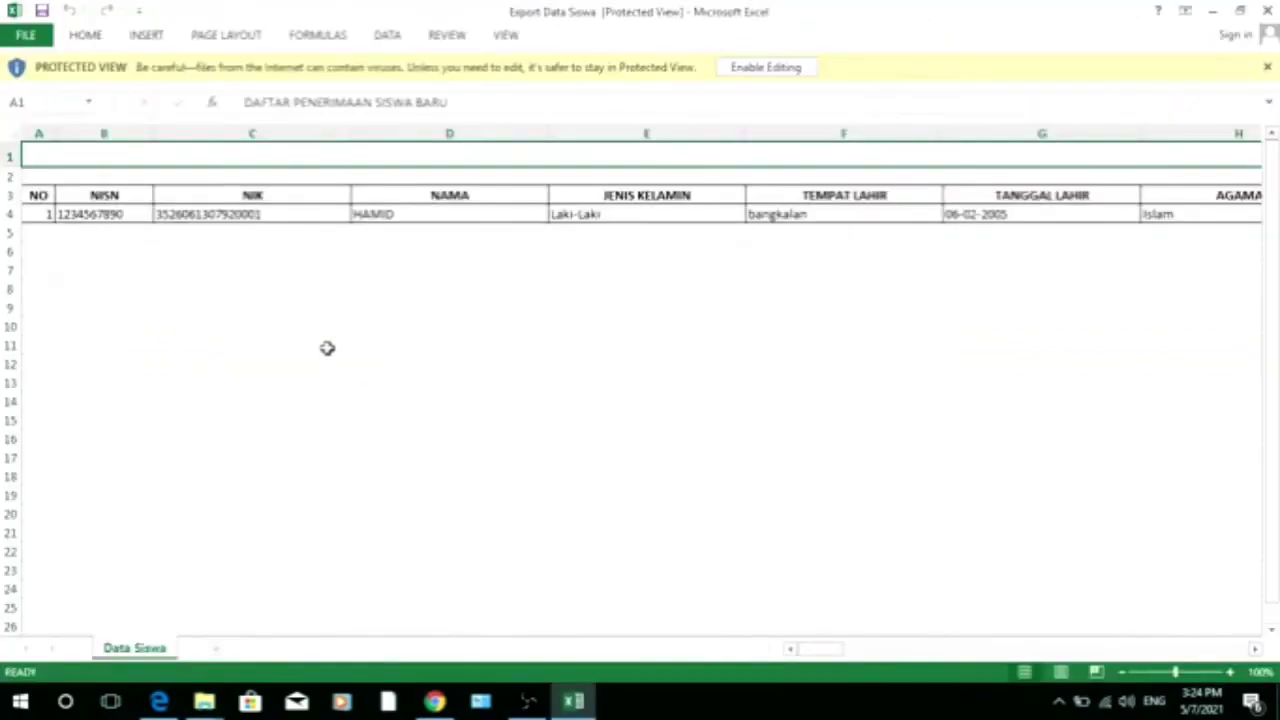
left_click(736, 68)
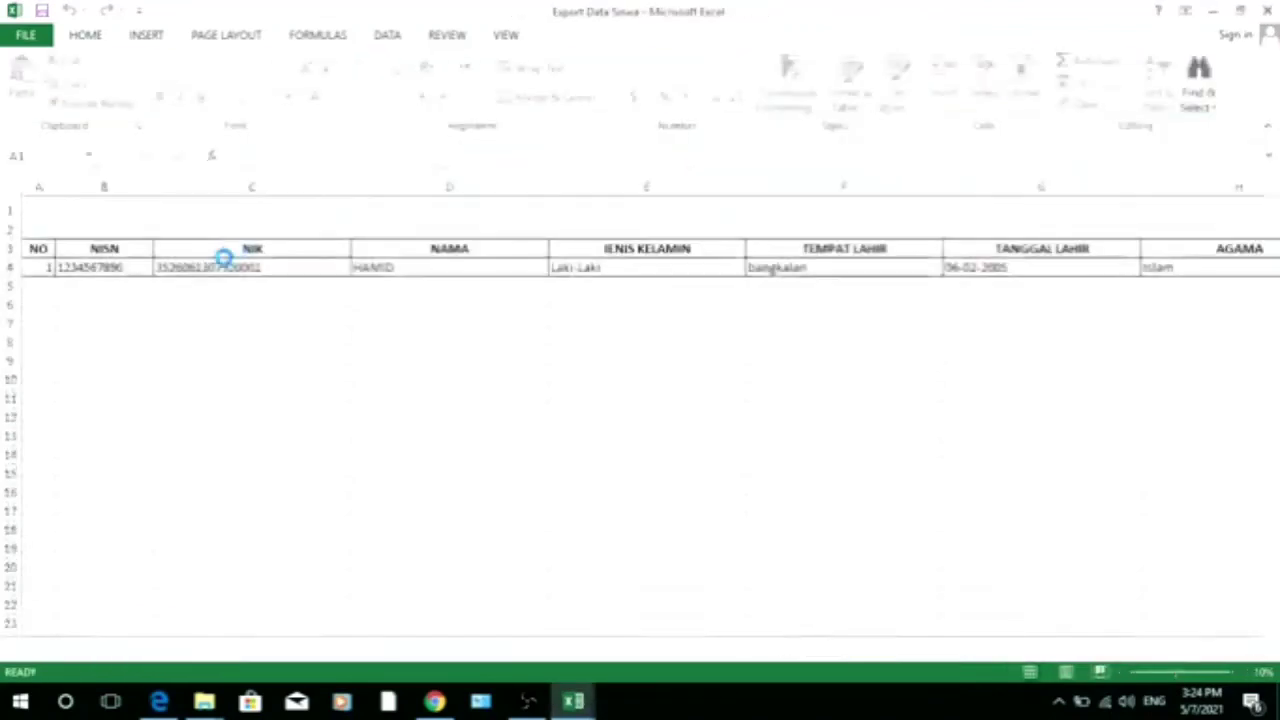
- Examine the exported student record from the NISN column through ID DAFTAR, then close the workbook
left_click(103, 270)
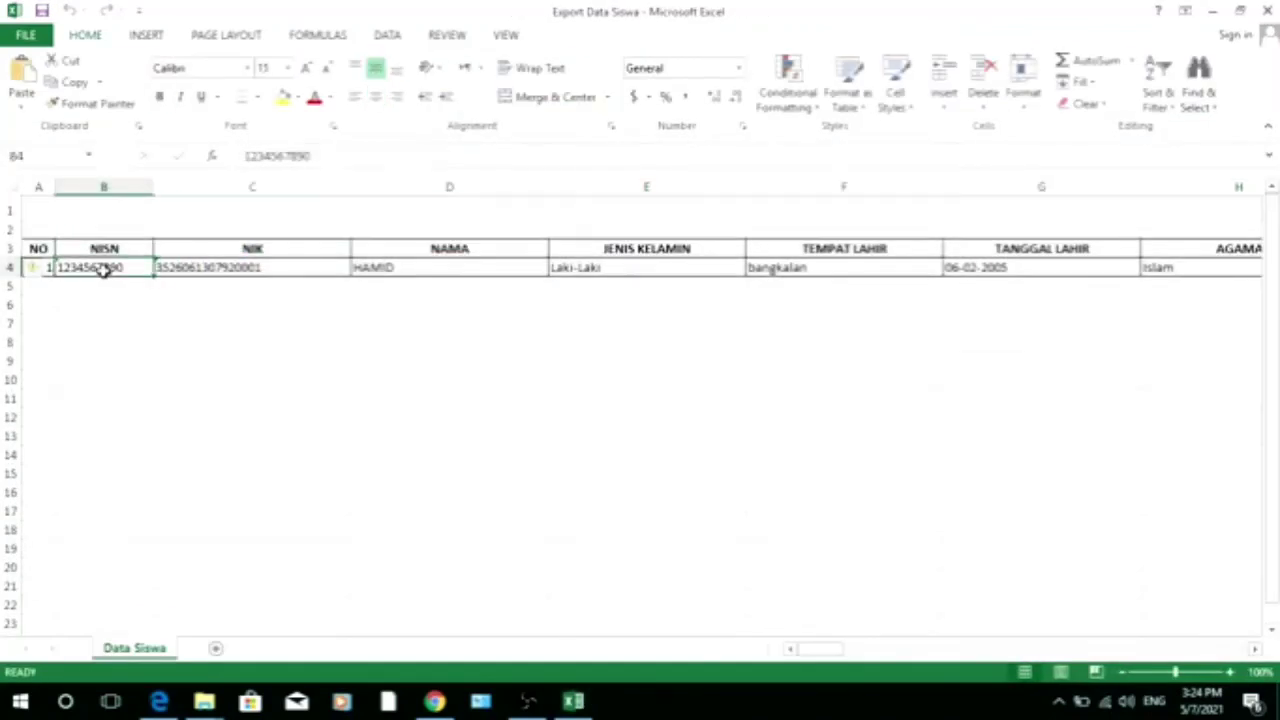
left_click(218, 269)
left_click(414, 269)
left_click(618, 262)
left_click(835, 275)
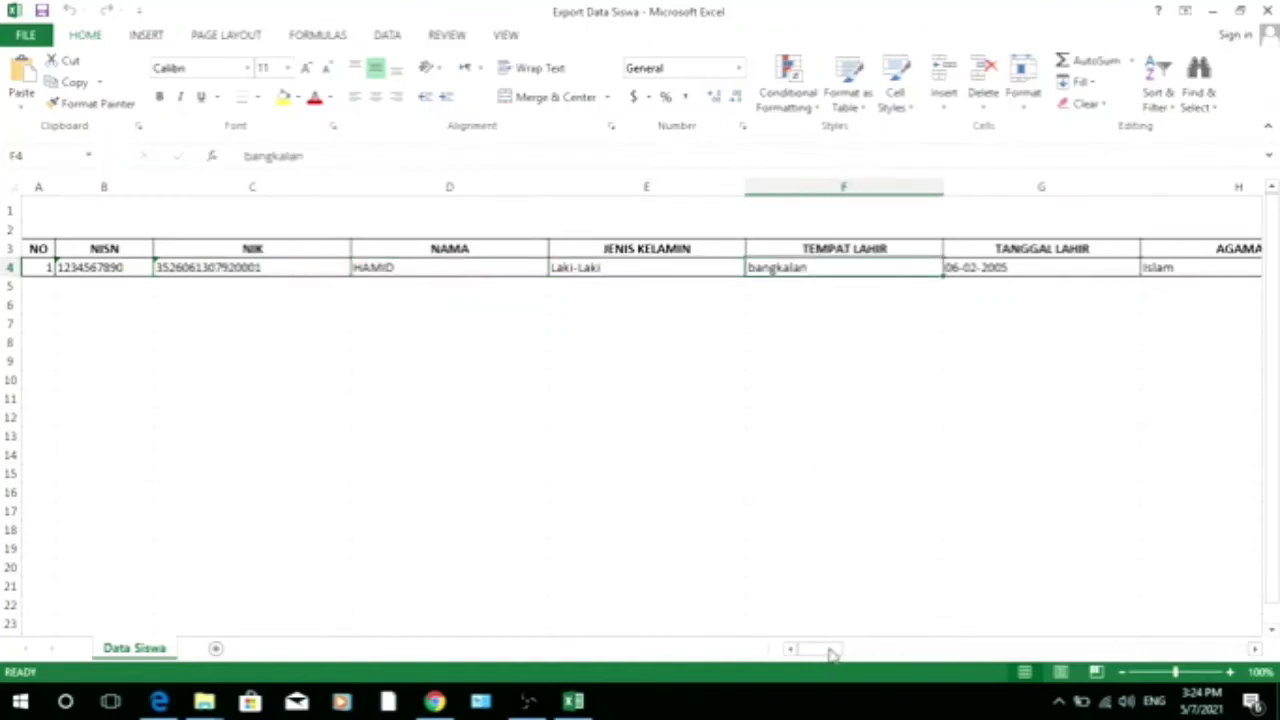
left_click_drag(838, 652, 1182, 672)
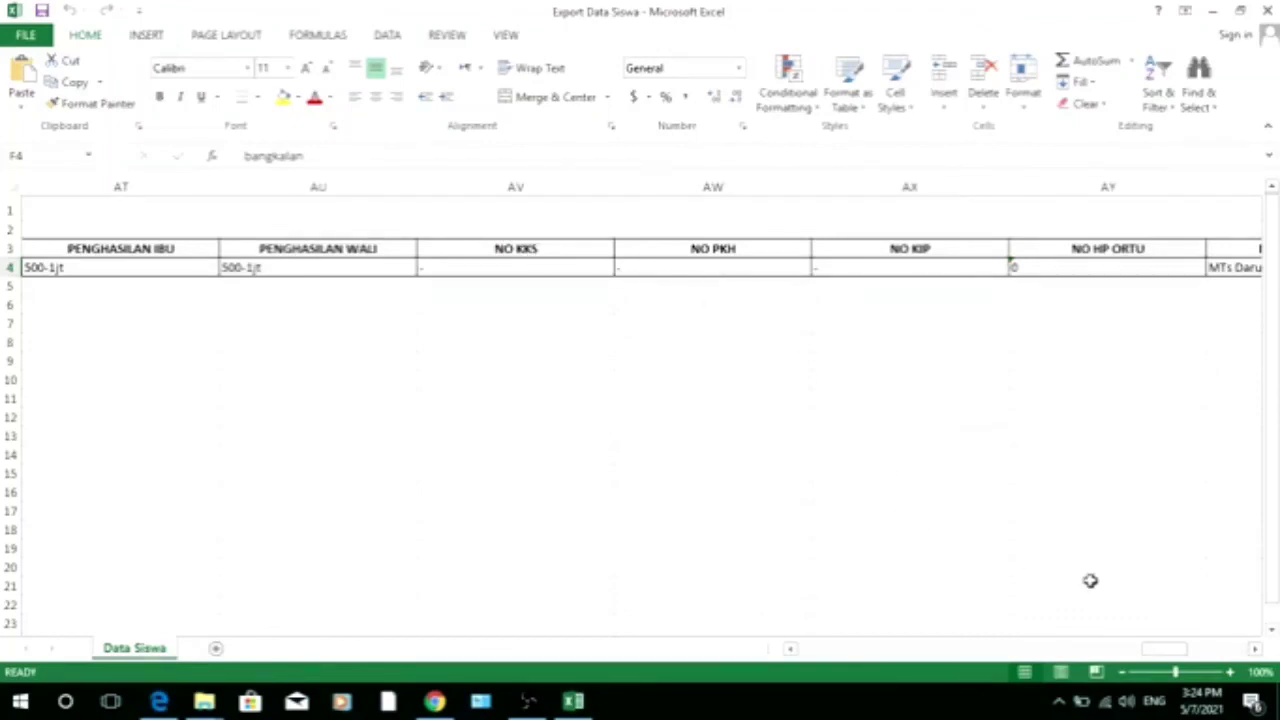
left_click_drag(1165, 655, 1211, 654)
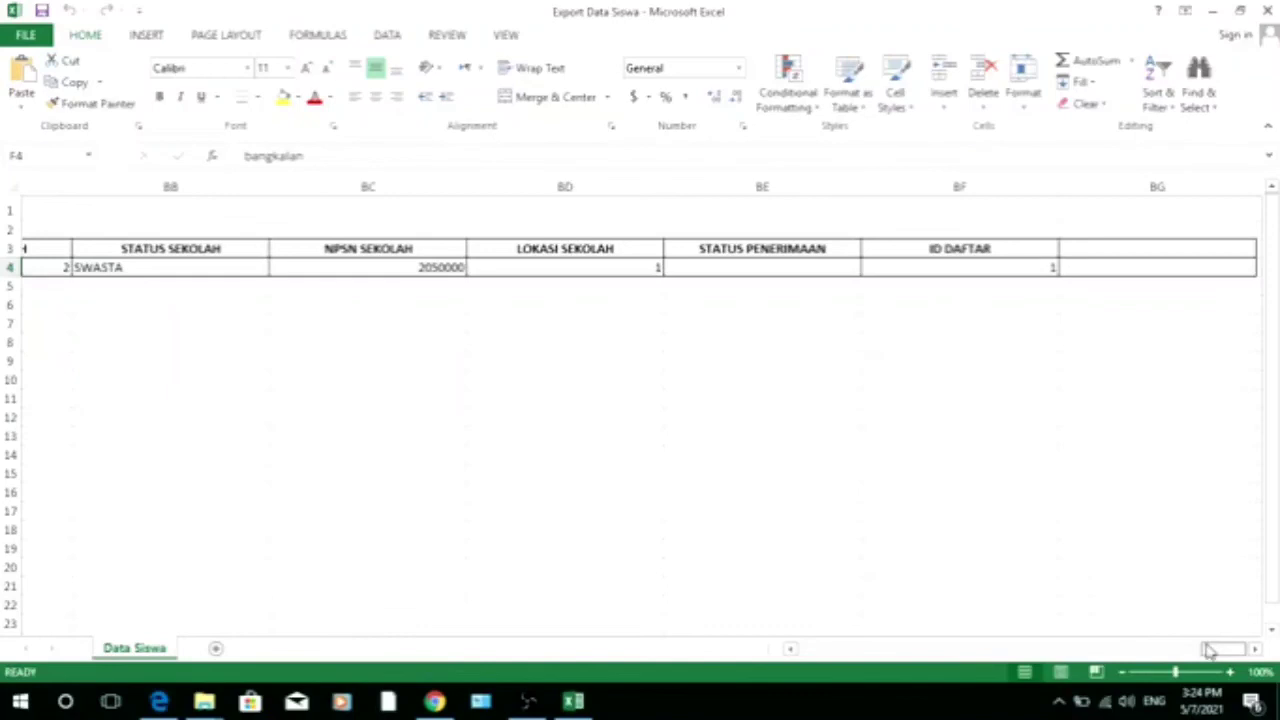
left_click(1268, 12)
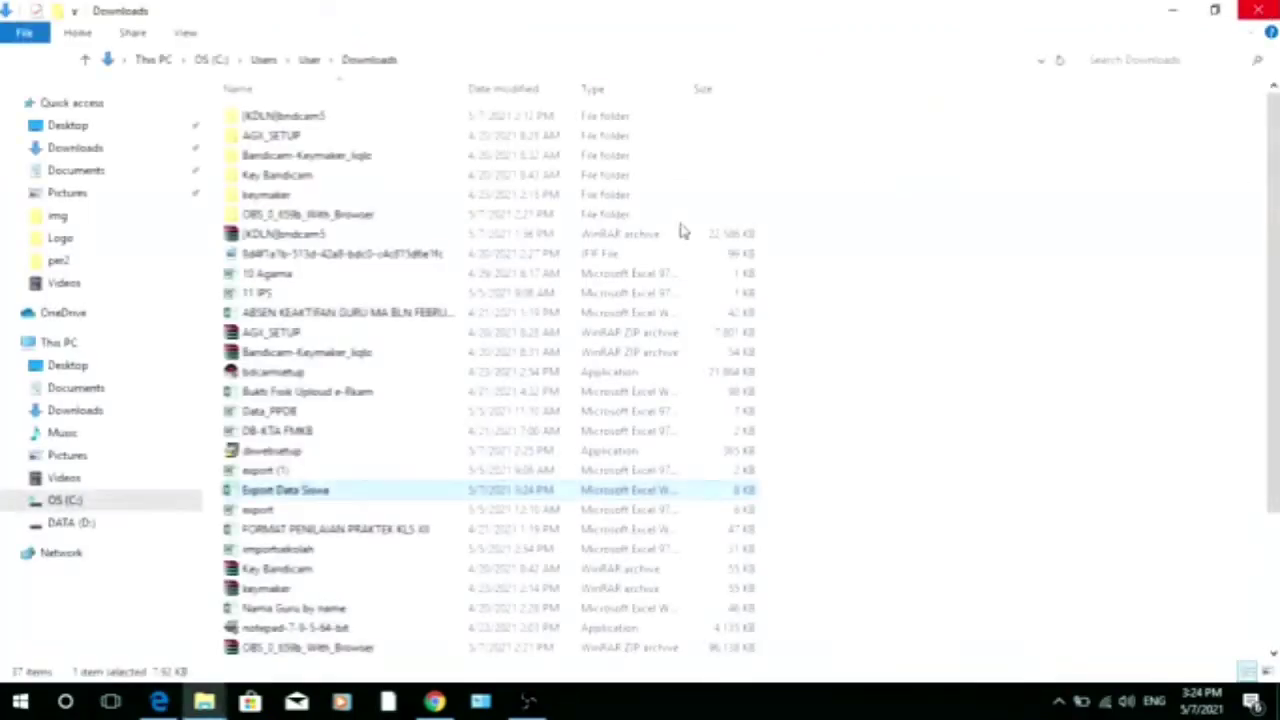
- Switch back to Chrome and look over the student's biodata page and Bukti Pendaftaran document once more
left_click(435, 702)
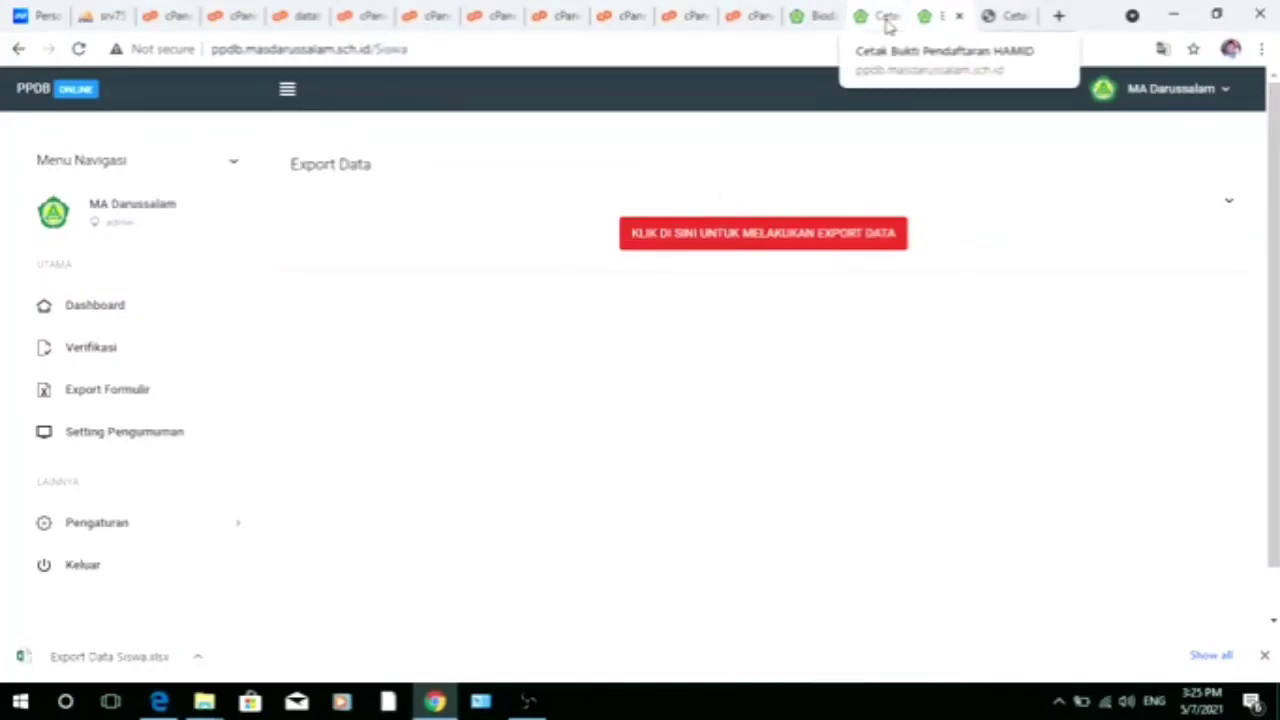
left_click(818, 18)
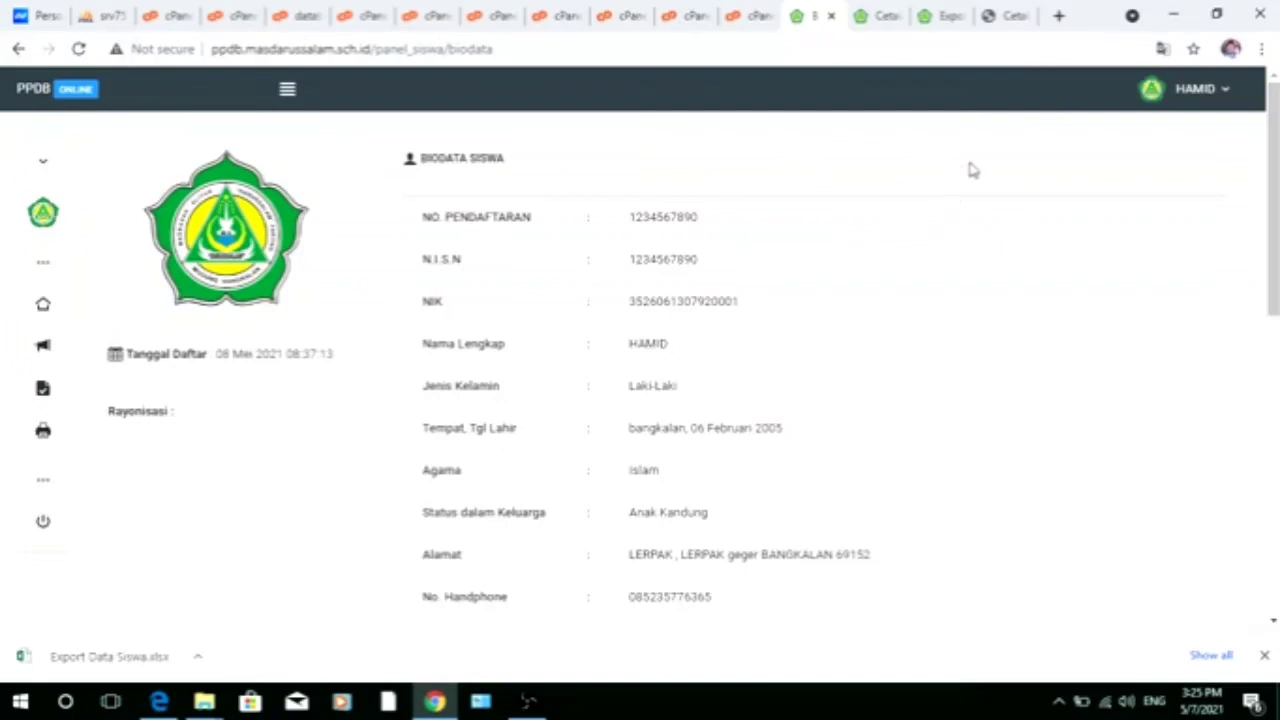
left_click(869, 20)
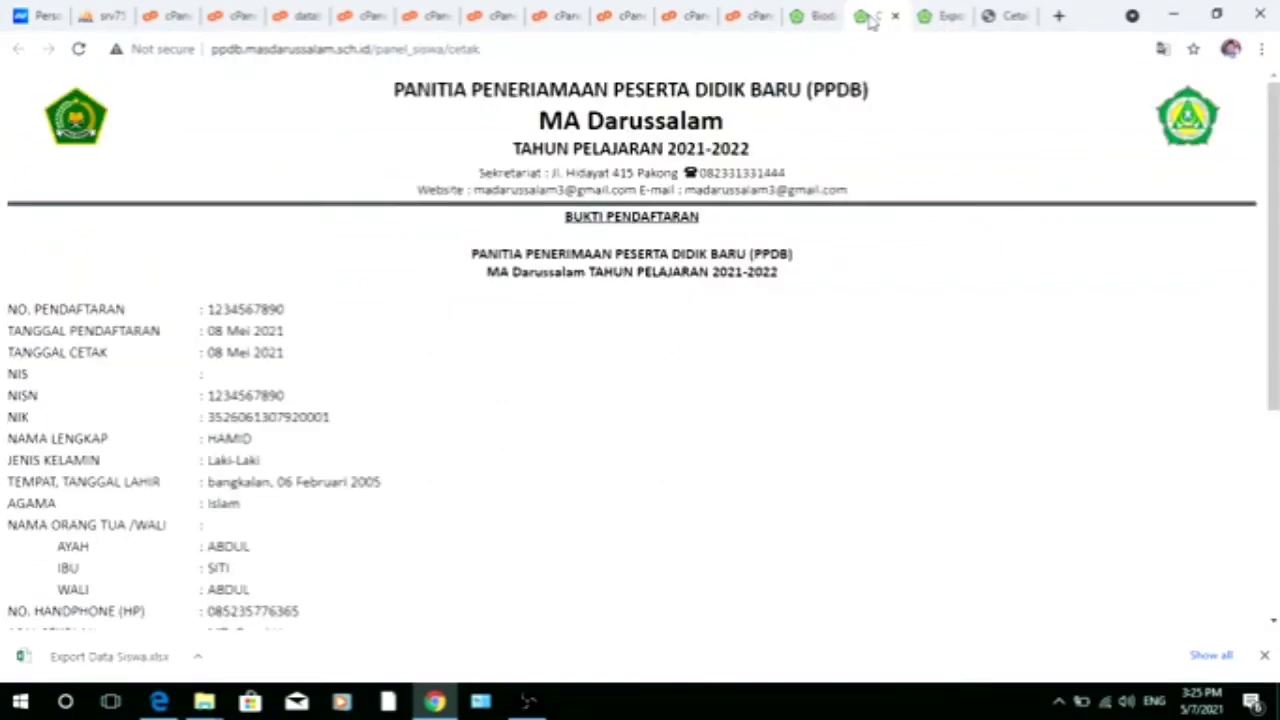
left_click(822, 15)
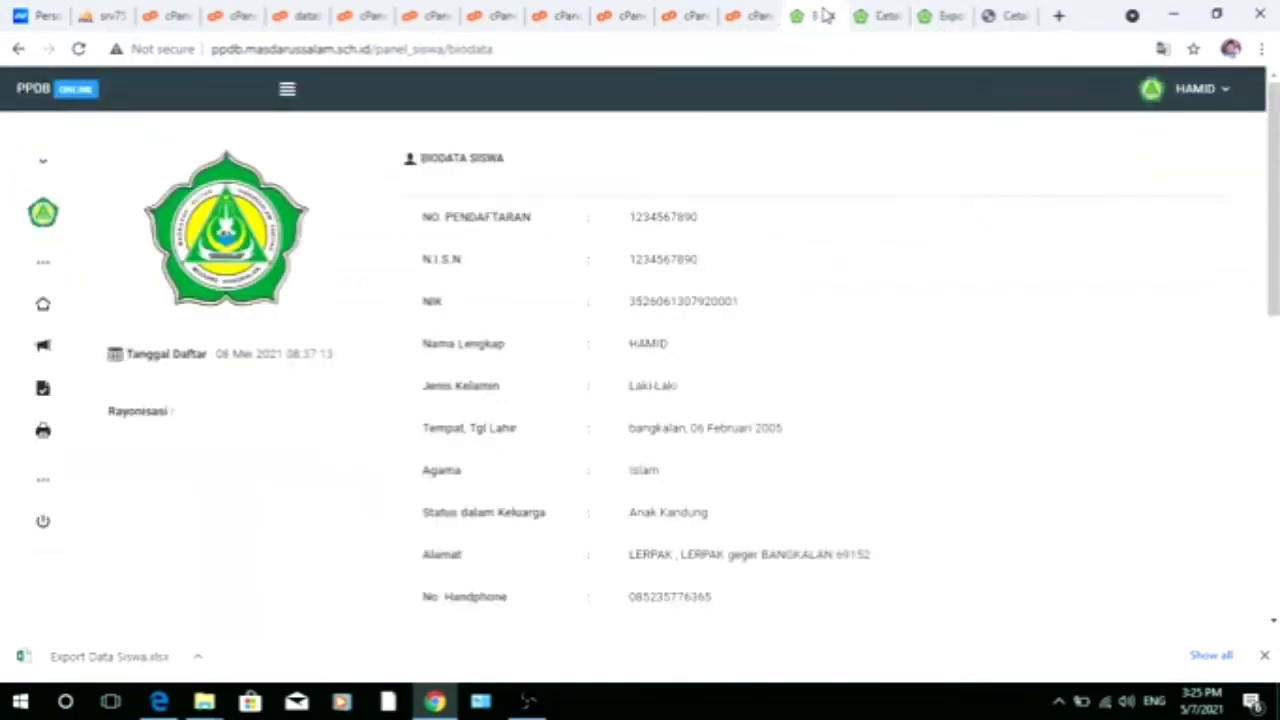